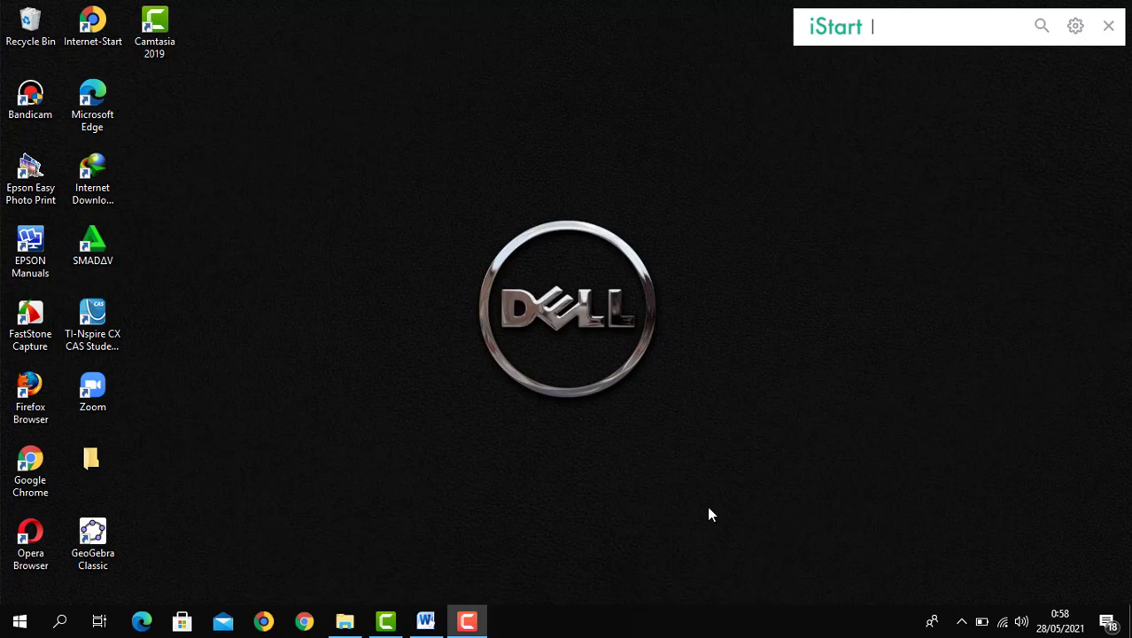
Step: Launch Google Chrome, search Google for liveworksheet, and open the Liveworksheets.com website from the results
click(303, 620)
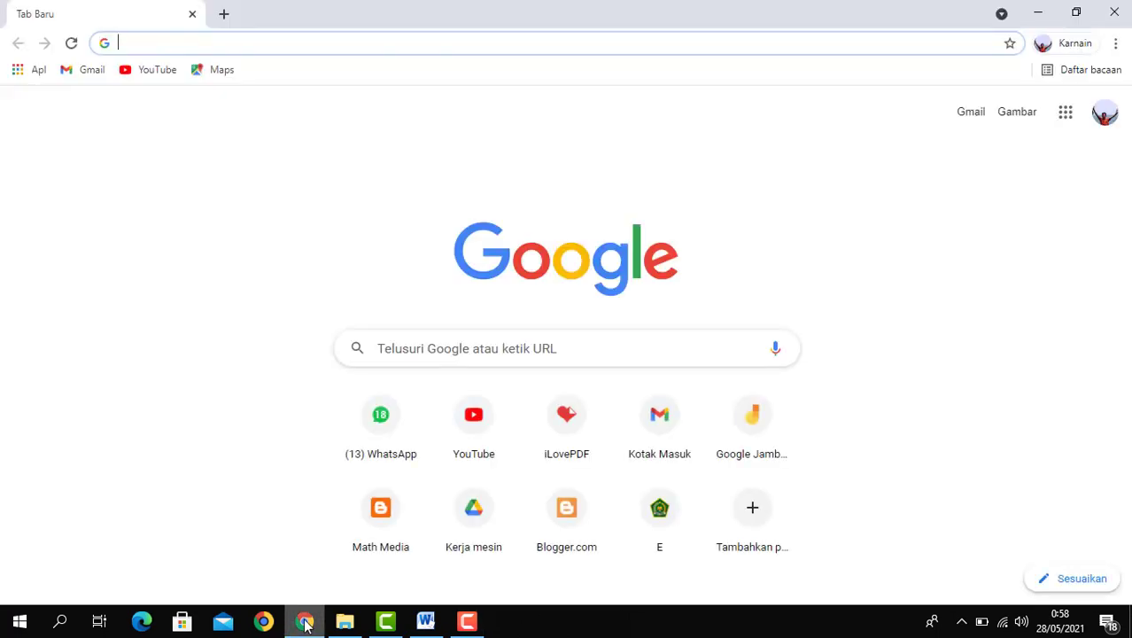
click(422, 352)
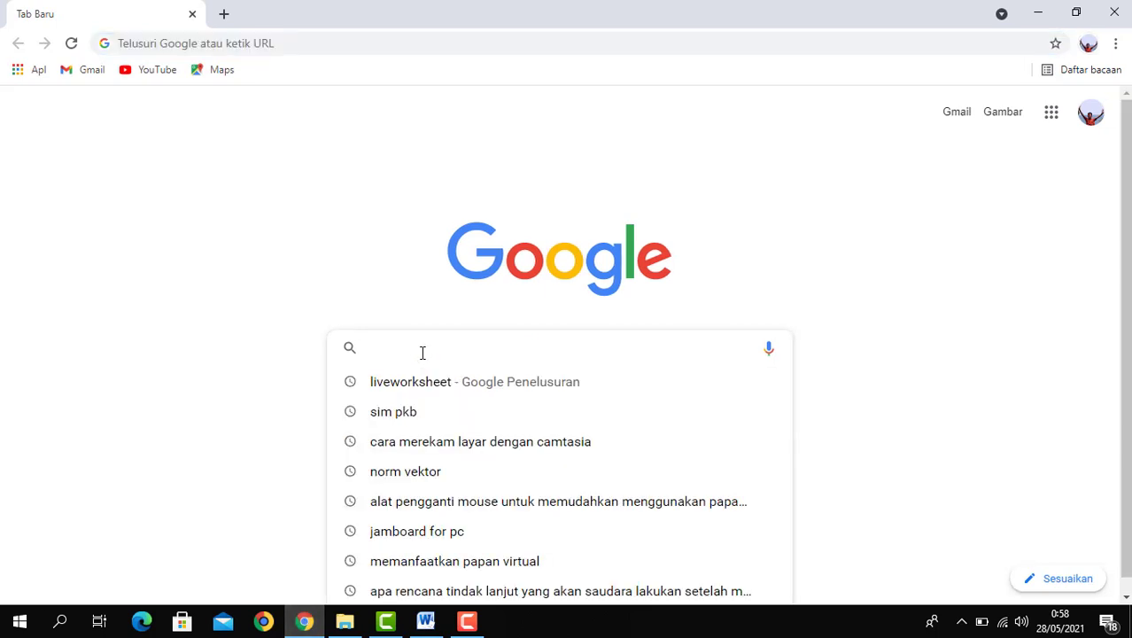
text(li)
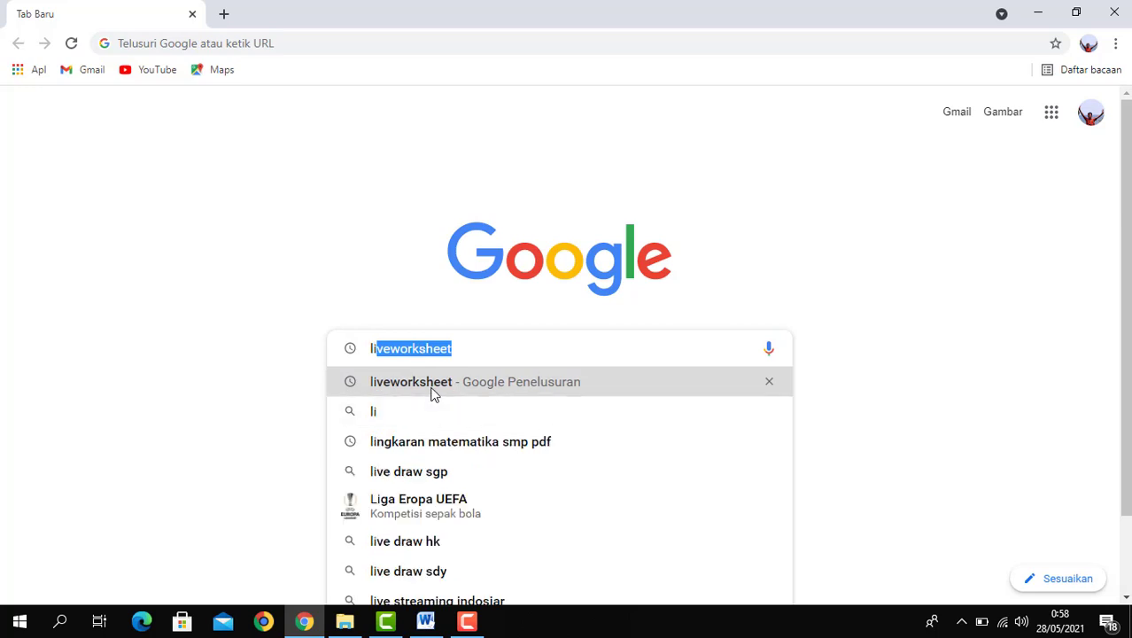
click(432, 391)
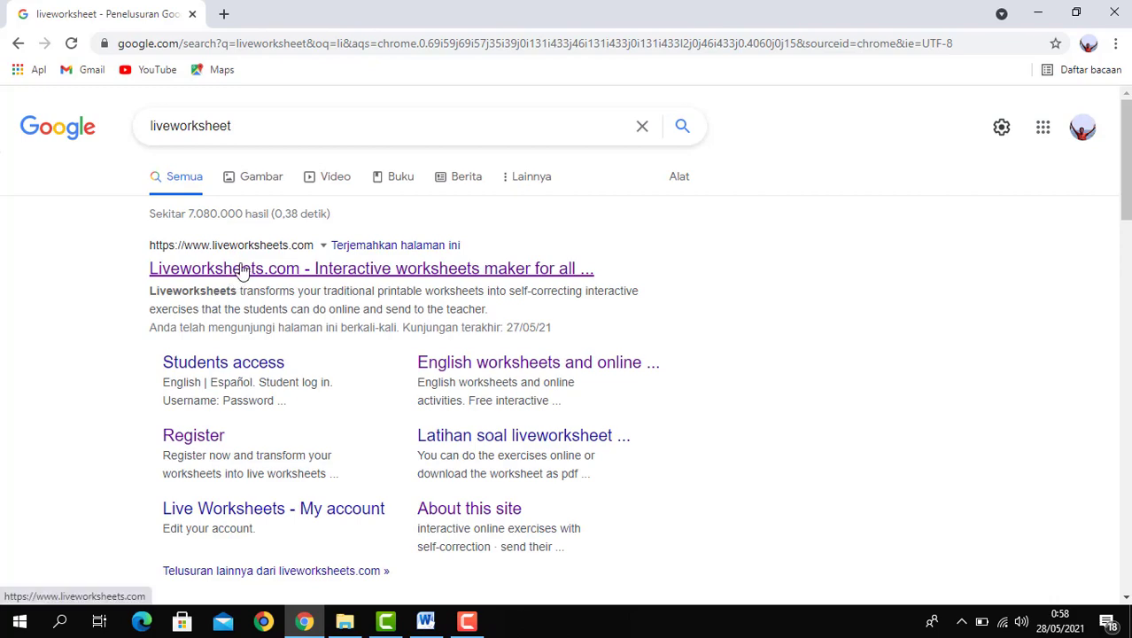
scroll(251, 273, down, 2)
scroll(252, 273, up, 1)
scroll(252, 246, up, 1)
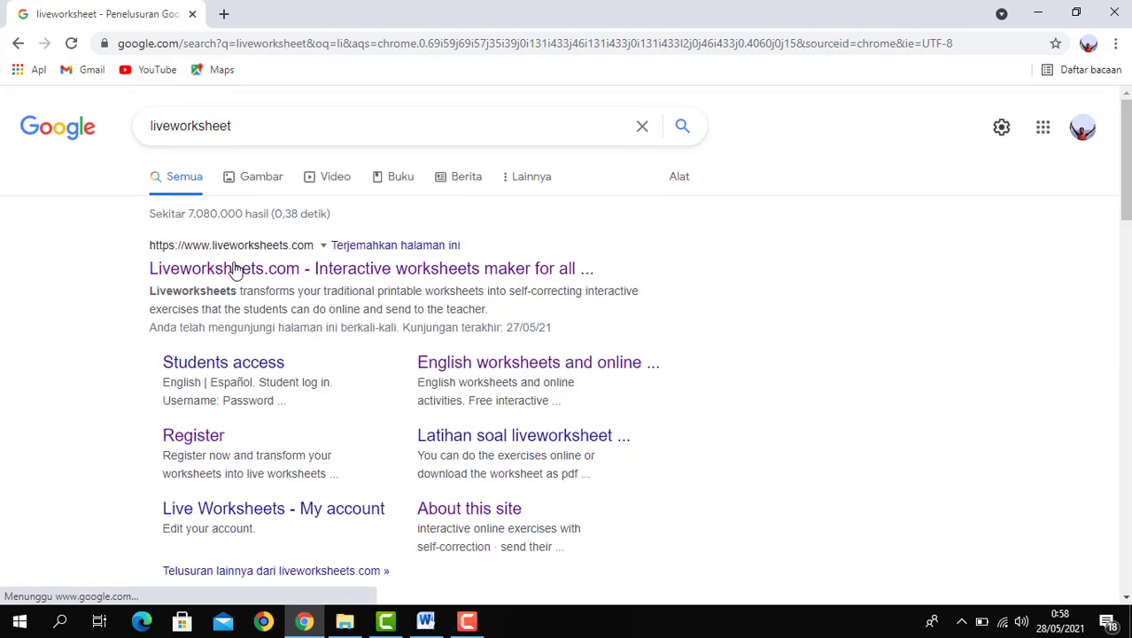
click(228, 273)
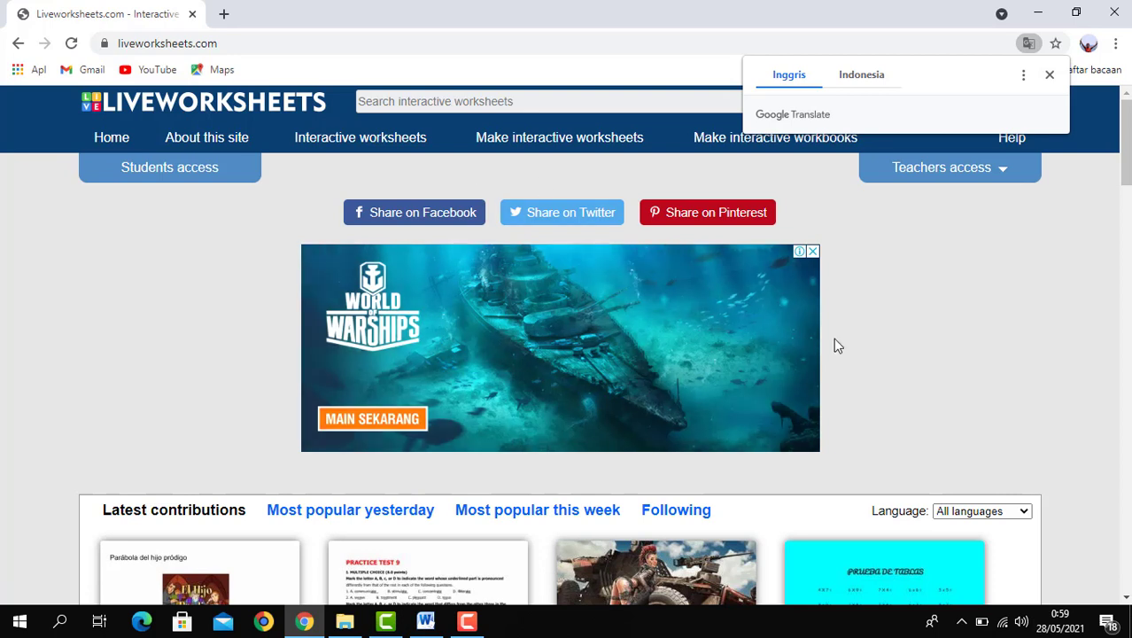
Step: Expand the teachers access area and load the Gmail inbox in a second browser tab before returning to Liveworksheets
click(1003, 169)
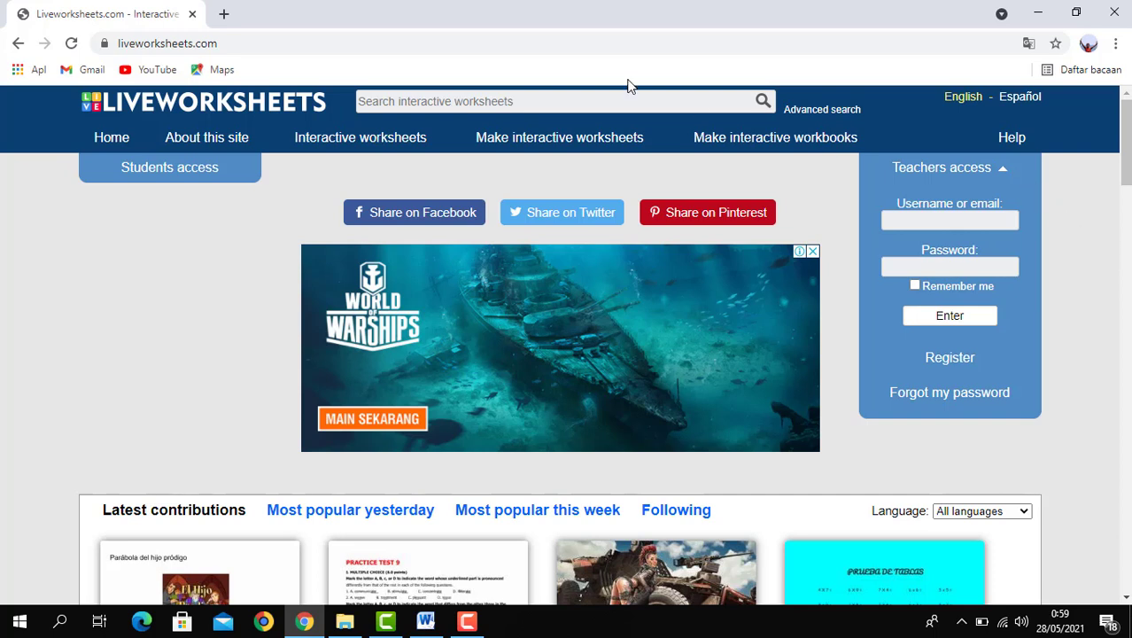
click(226, 17)
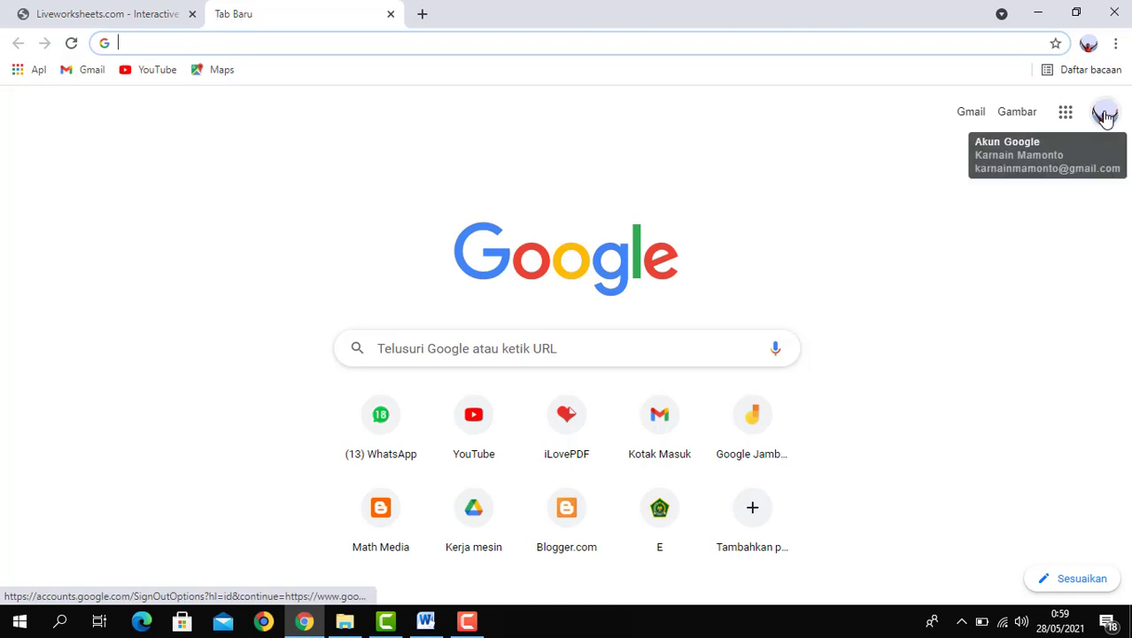
click(92, 71)
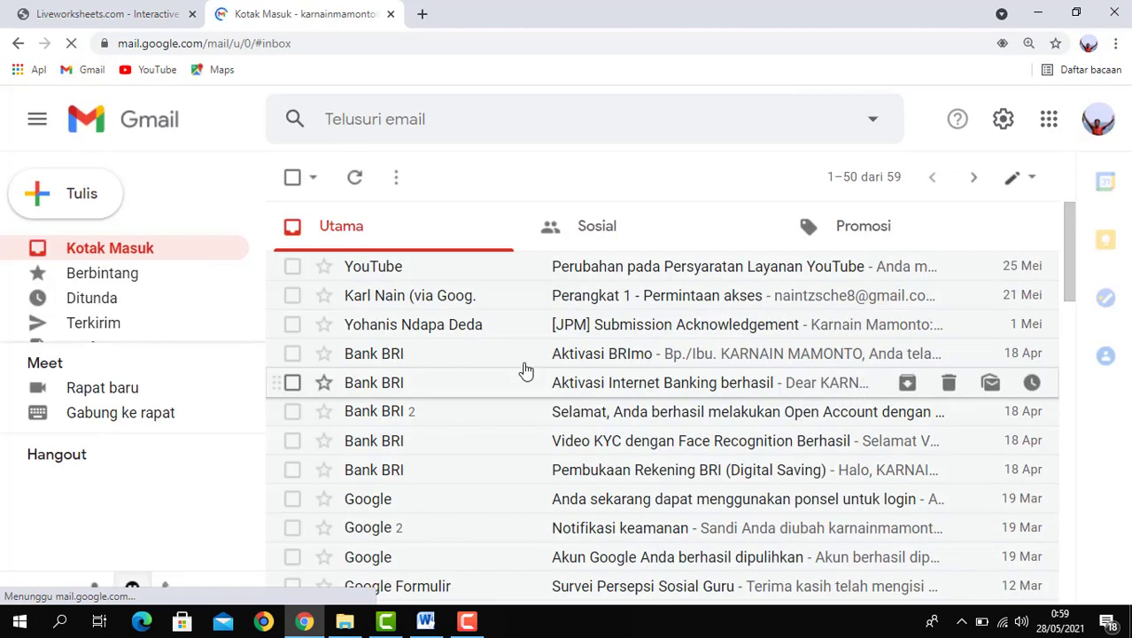
click(128, 16)
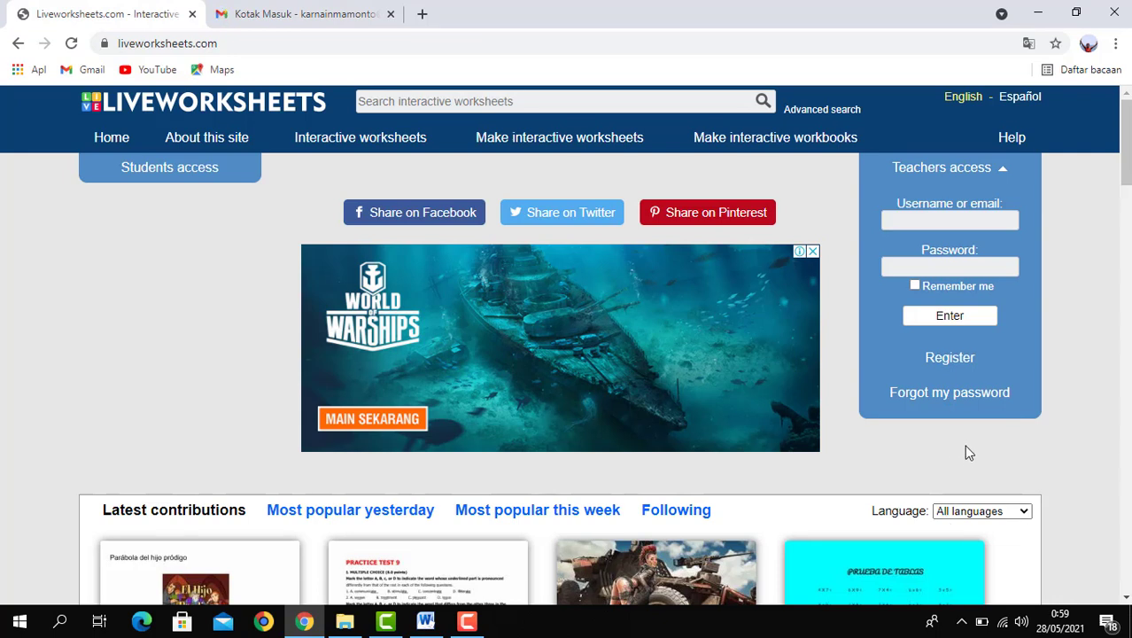
Step: Open the teacher registration form and enter smpn06 as the username
click(949, 361)
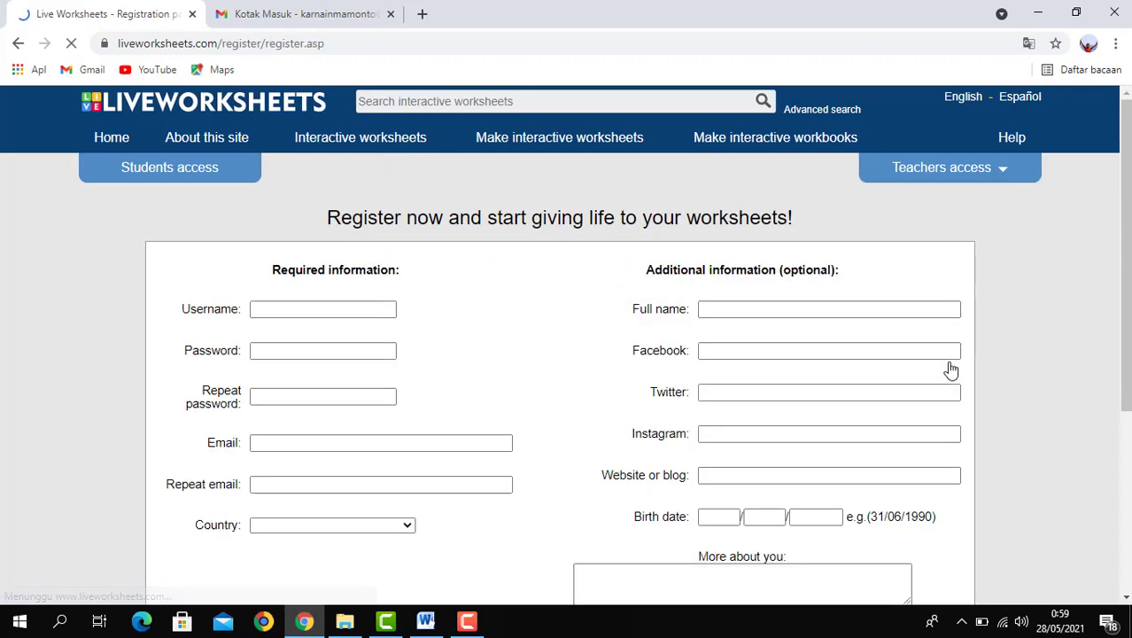
scroll(445, 319, down, 1)
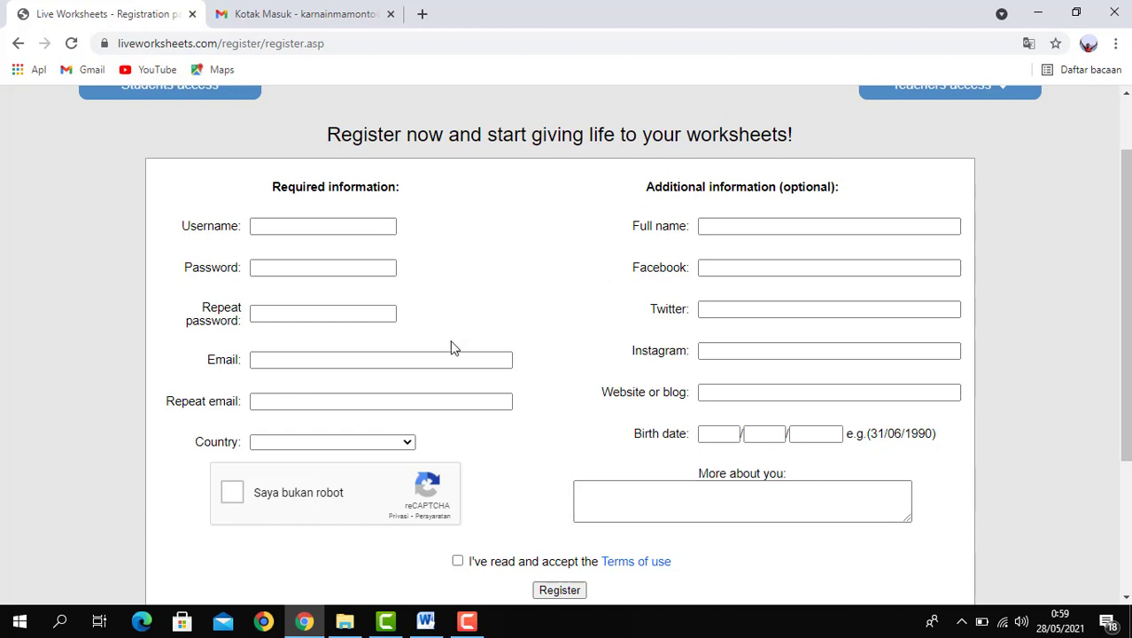
click(265, 227)
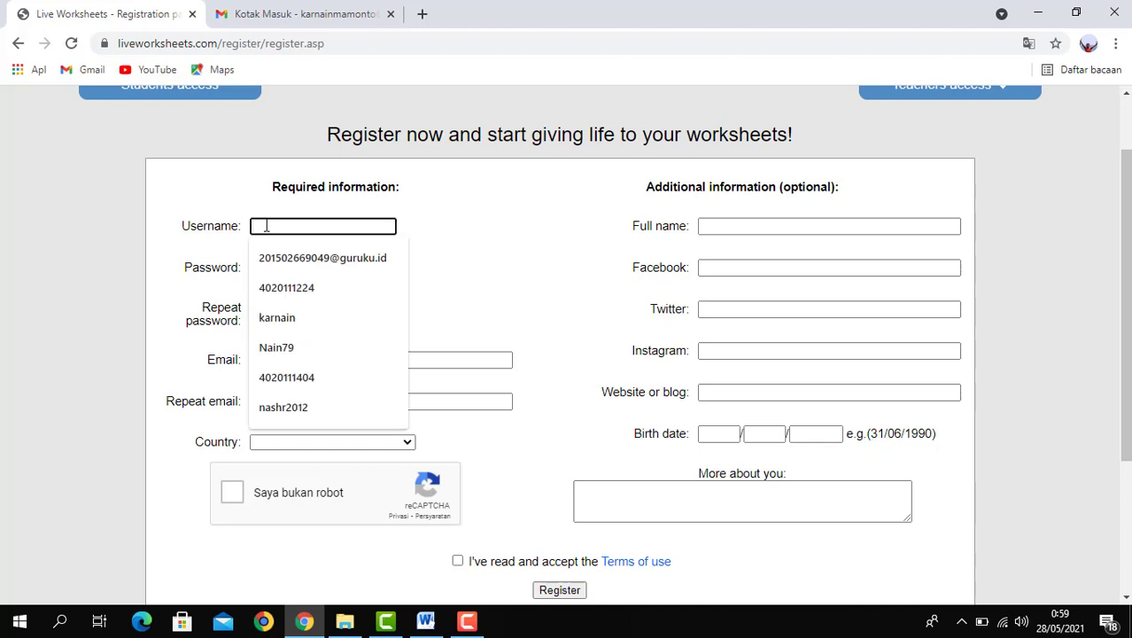
text(s)
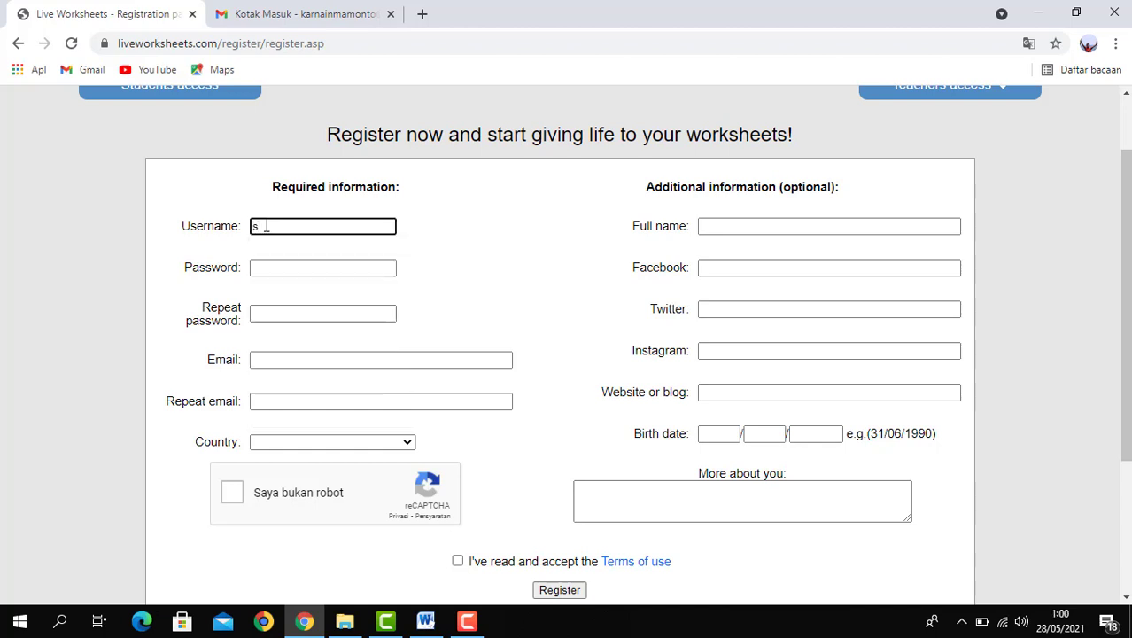
text(mpn06)
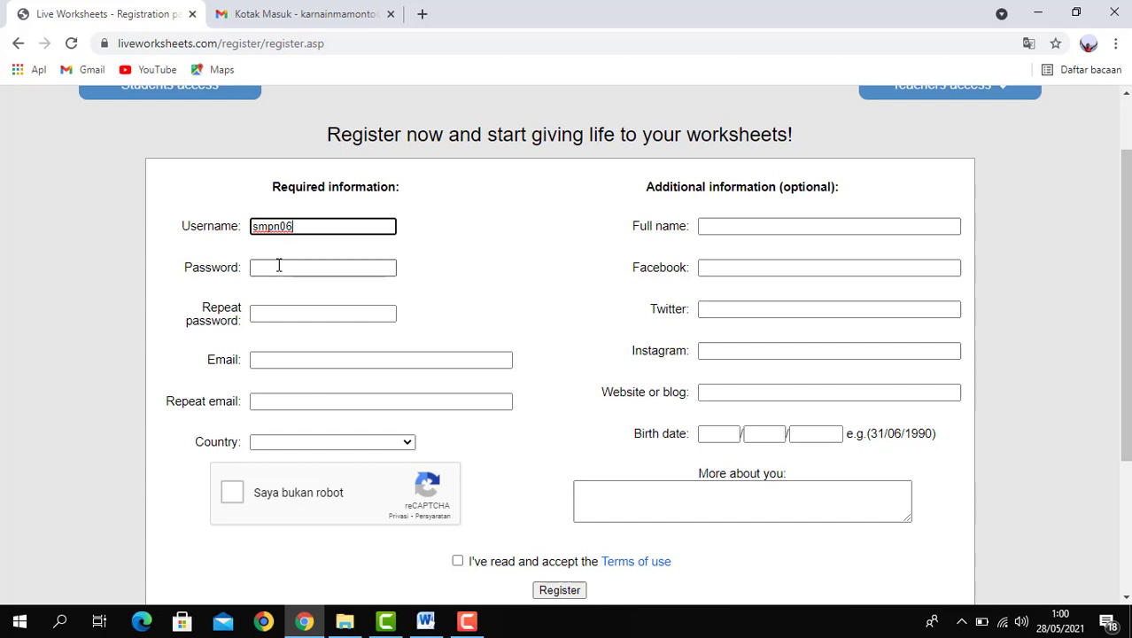
Step: Enter the account password in the registration form and repeat it in the confirmation field
click(278, 266)
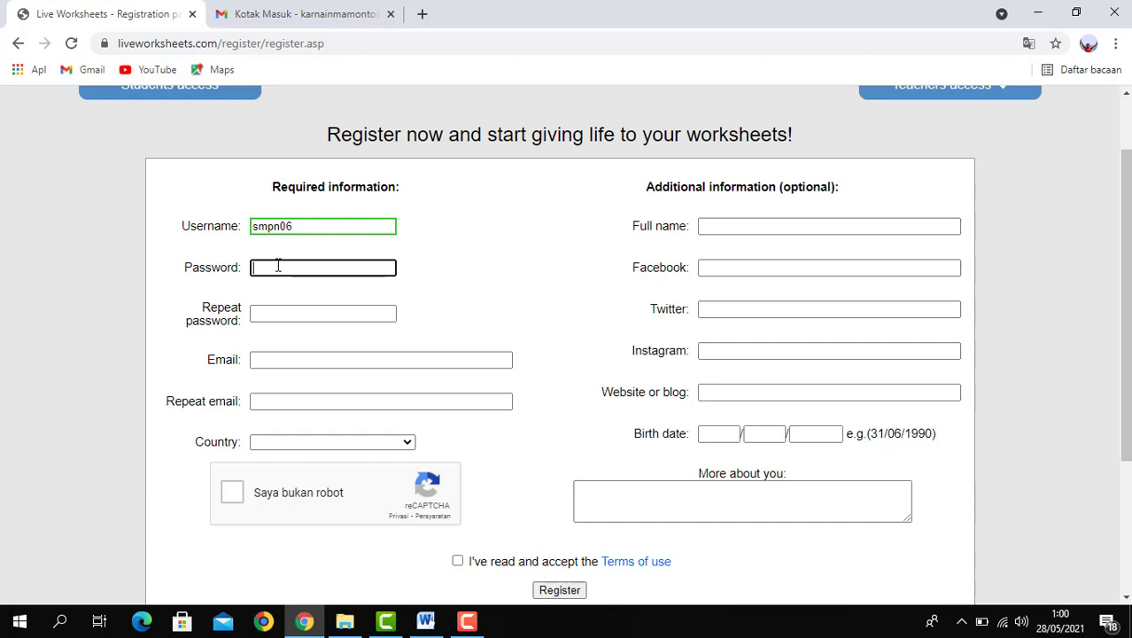
click(268, 311)
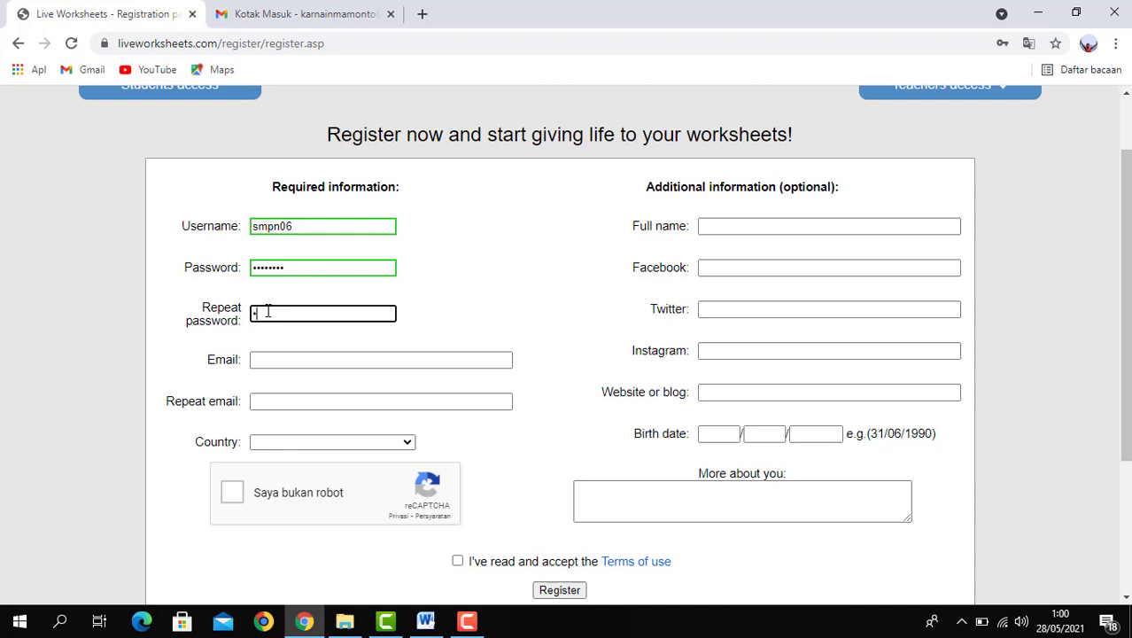
text(••••••••)
Step: Fill in the registrant's email address and copy it into the repeat email field
click(275, 361)
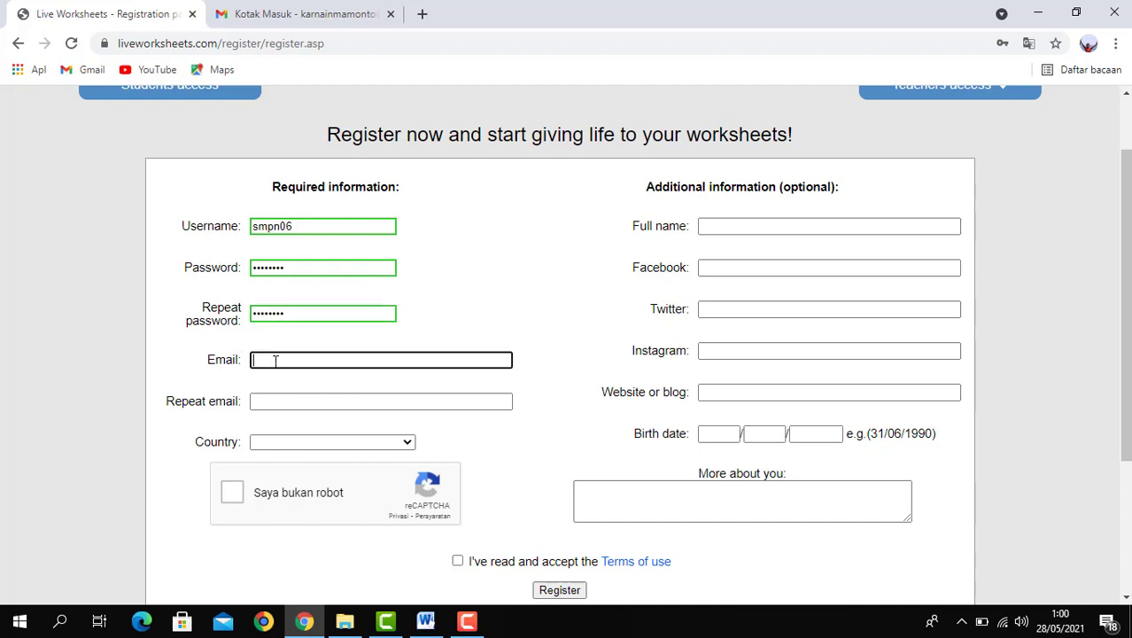
click(275, 361)
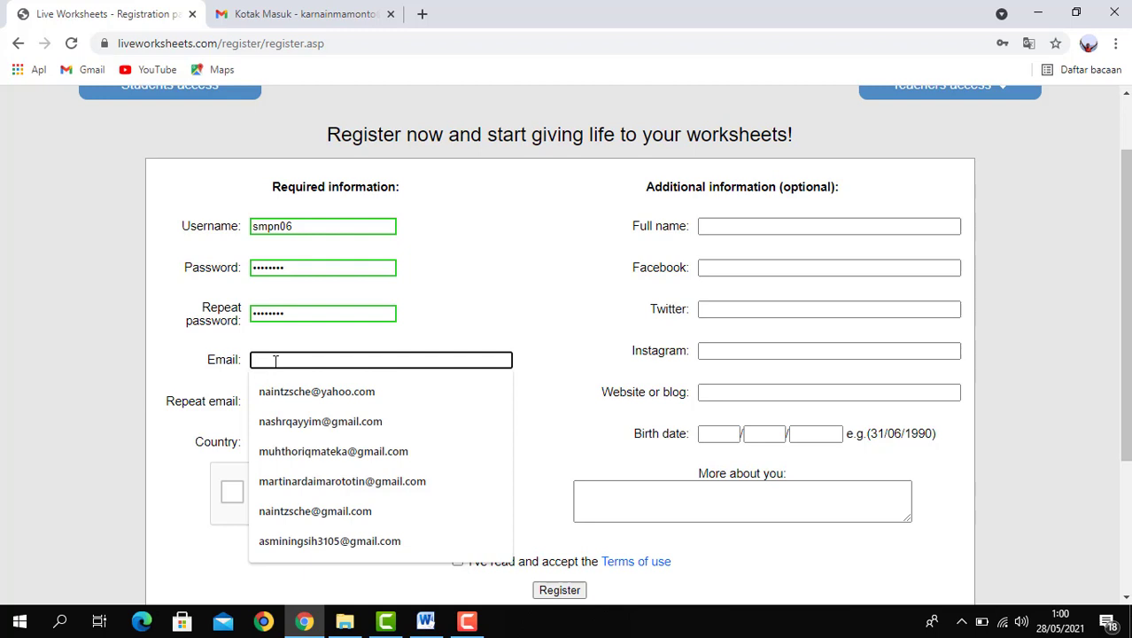
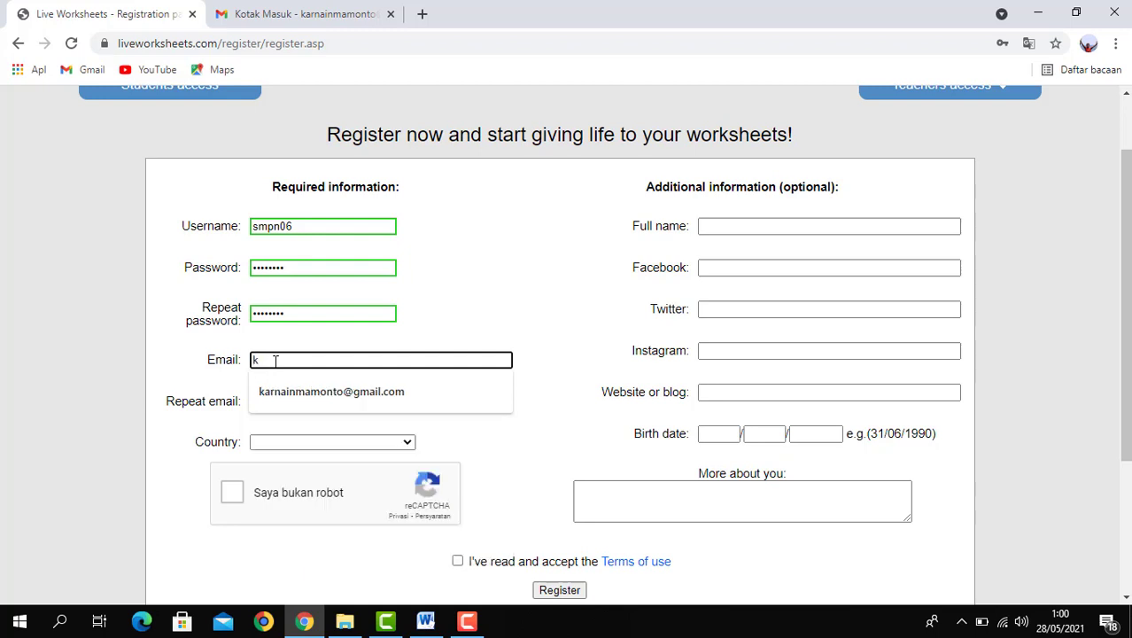
click(341, 395)
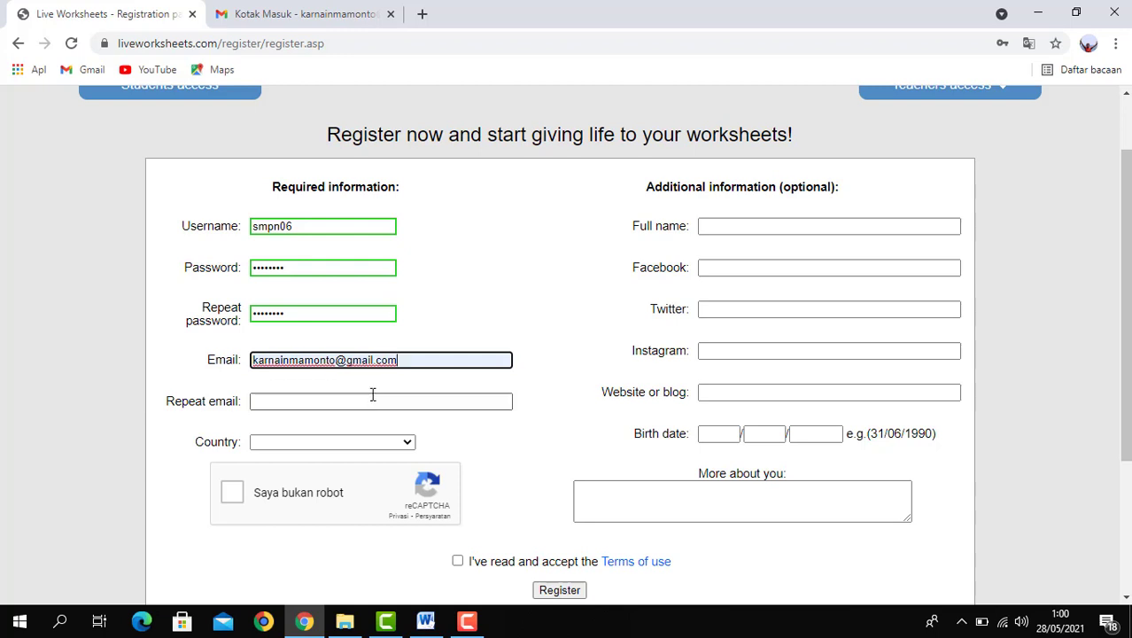
drag(395, 360, 210, 376)
key(ctrl+c)
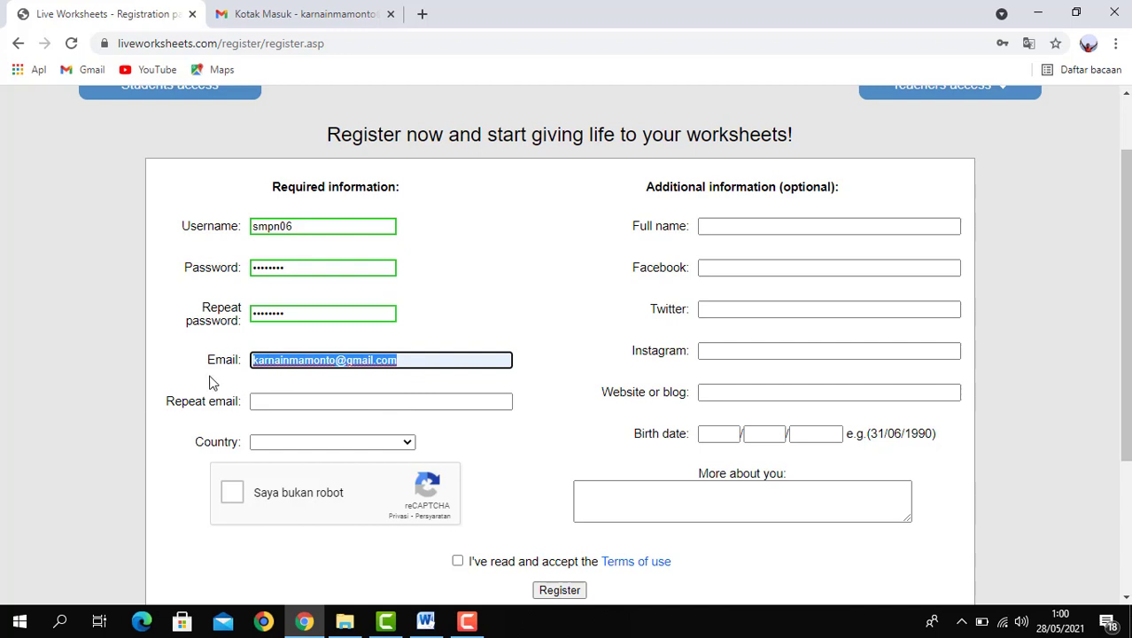
click(301, 401)
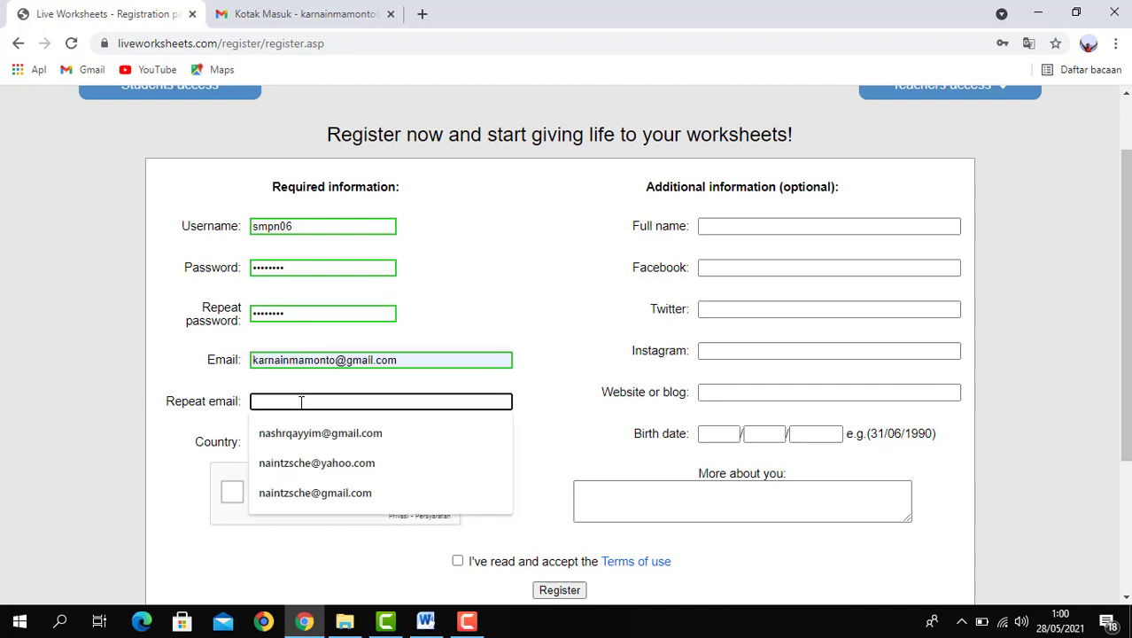
key(ctrl+v)
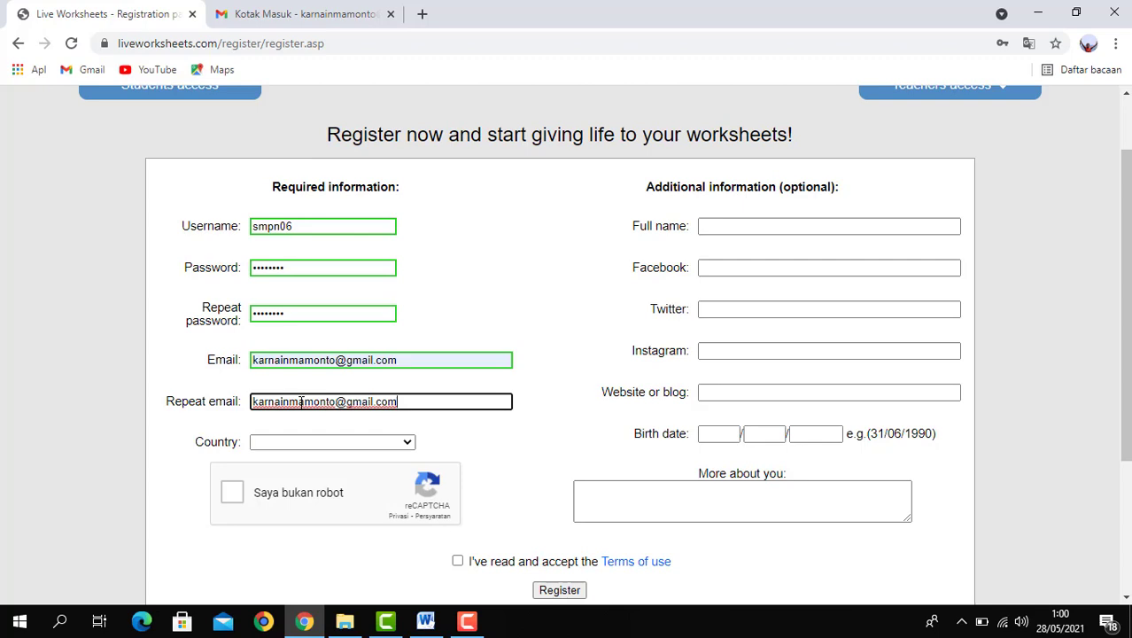
Step: Set the country to Indonesia and complete the reCAPTCHA check in the registration form
click(392, 443)
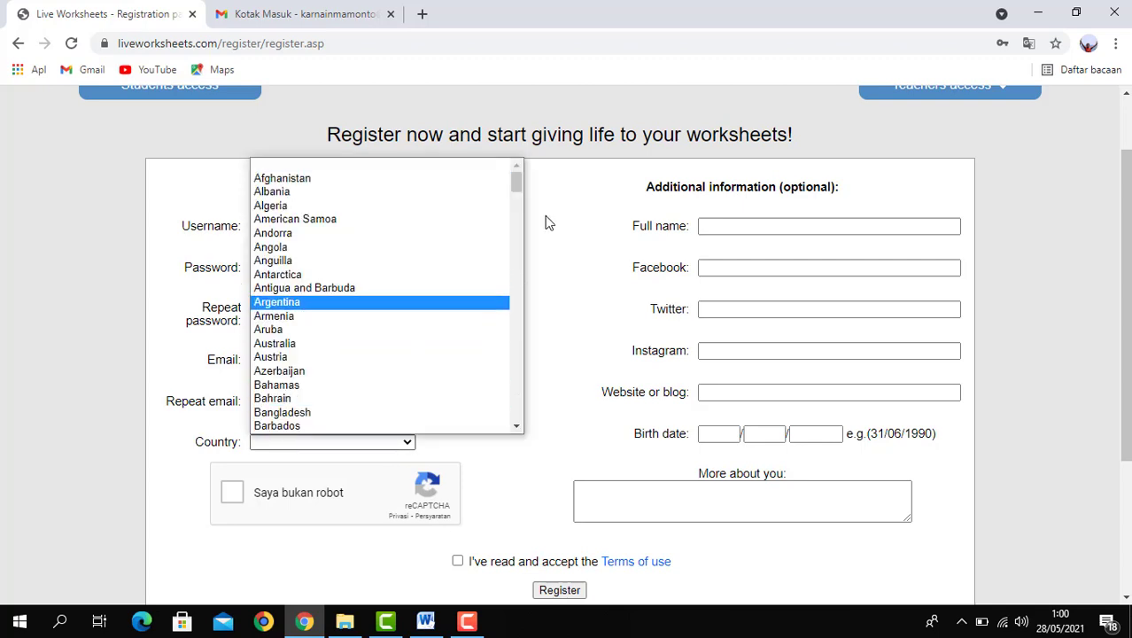
drag(518, 183, 485, 276)
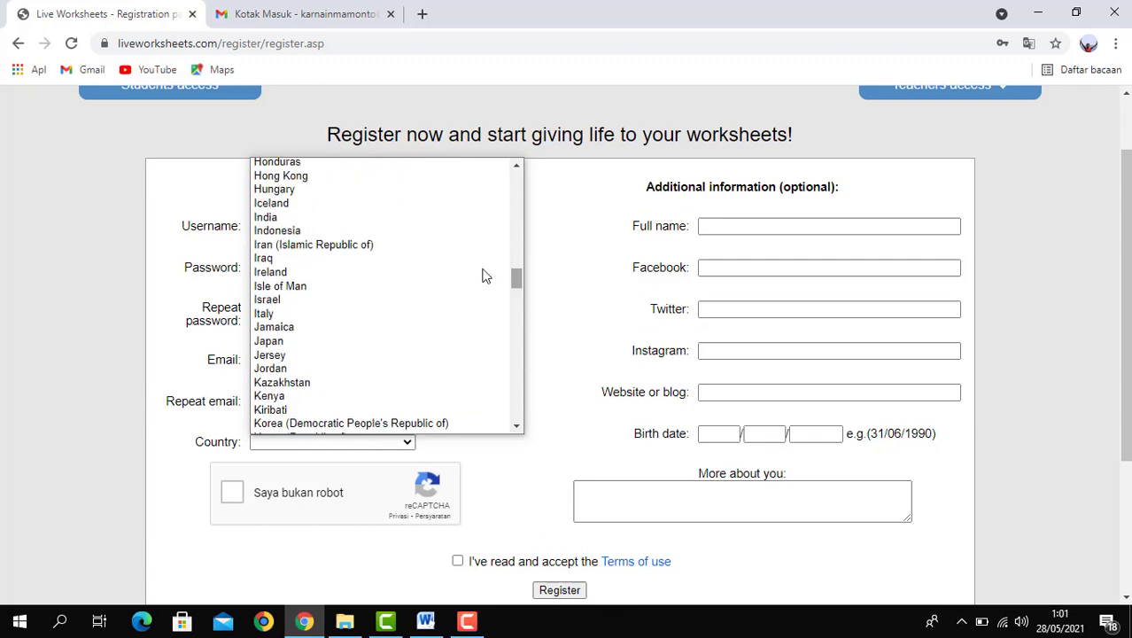
click(385, 231)
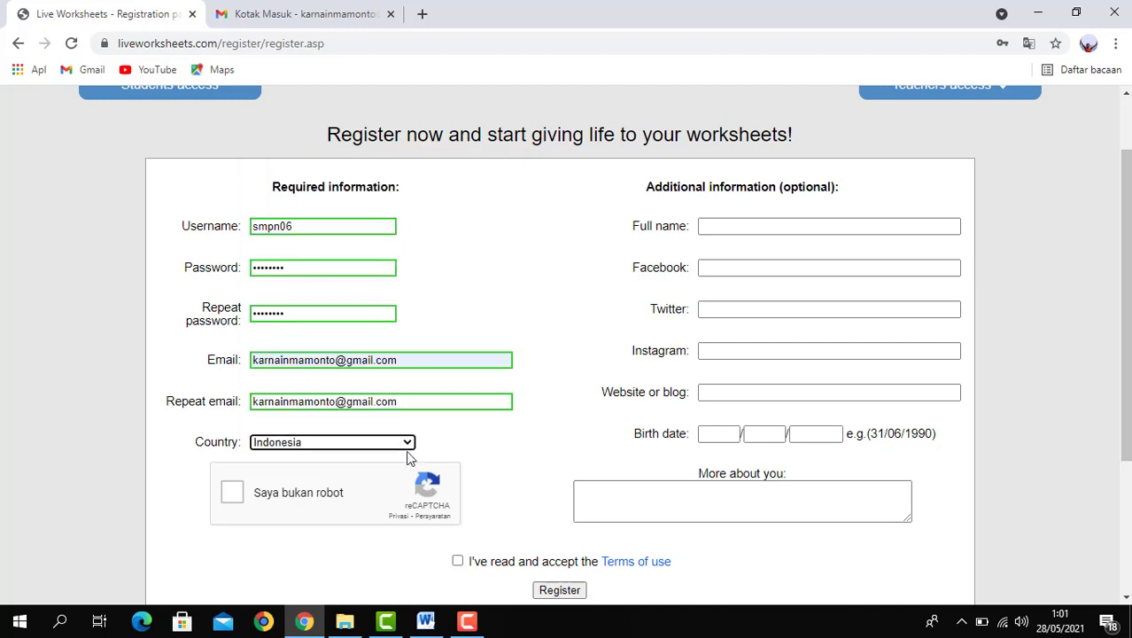
click(234, 494)
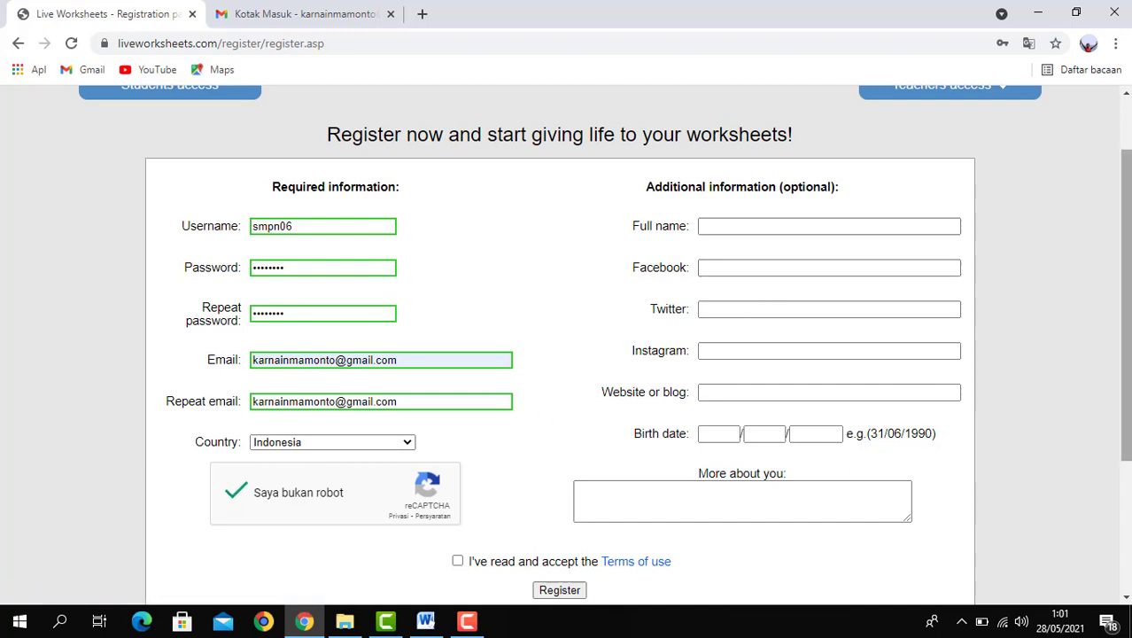
Step: Accept the terms of use and submit the Liveworksheets registration
scroll(1127, 229, down, 1)
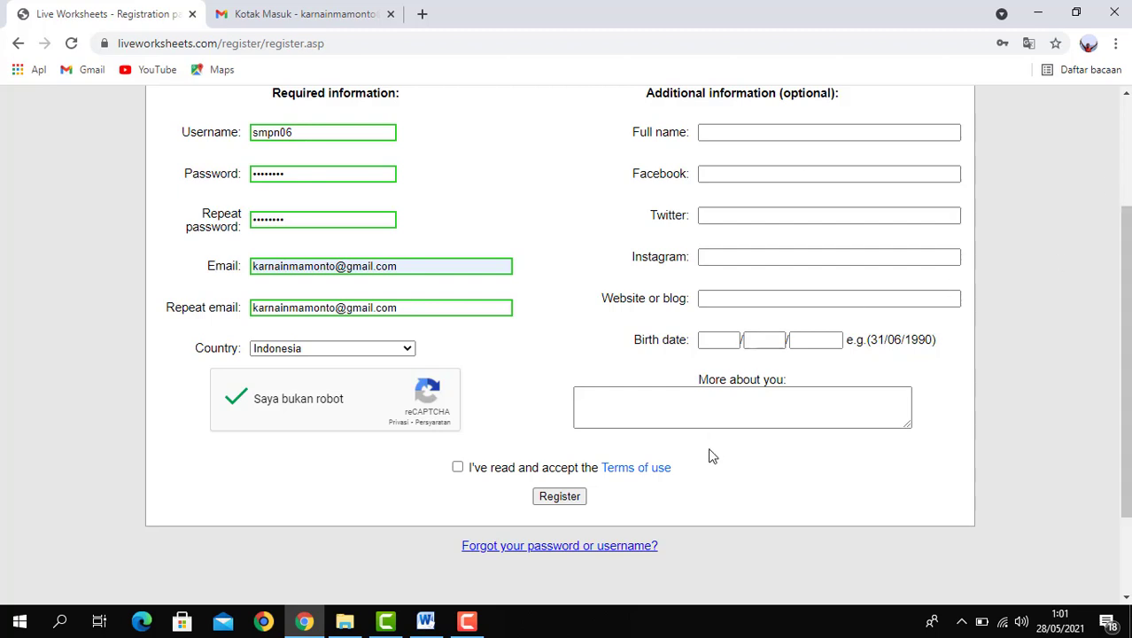
click(458, 469)
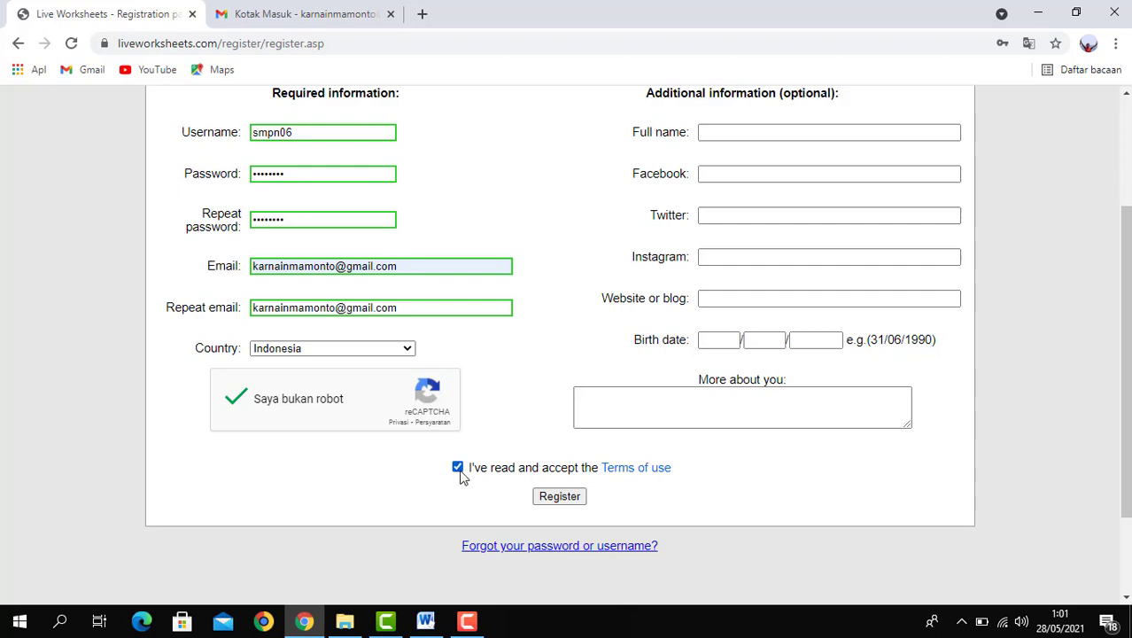
click(559, 498)
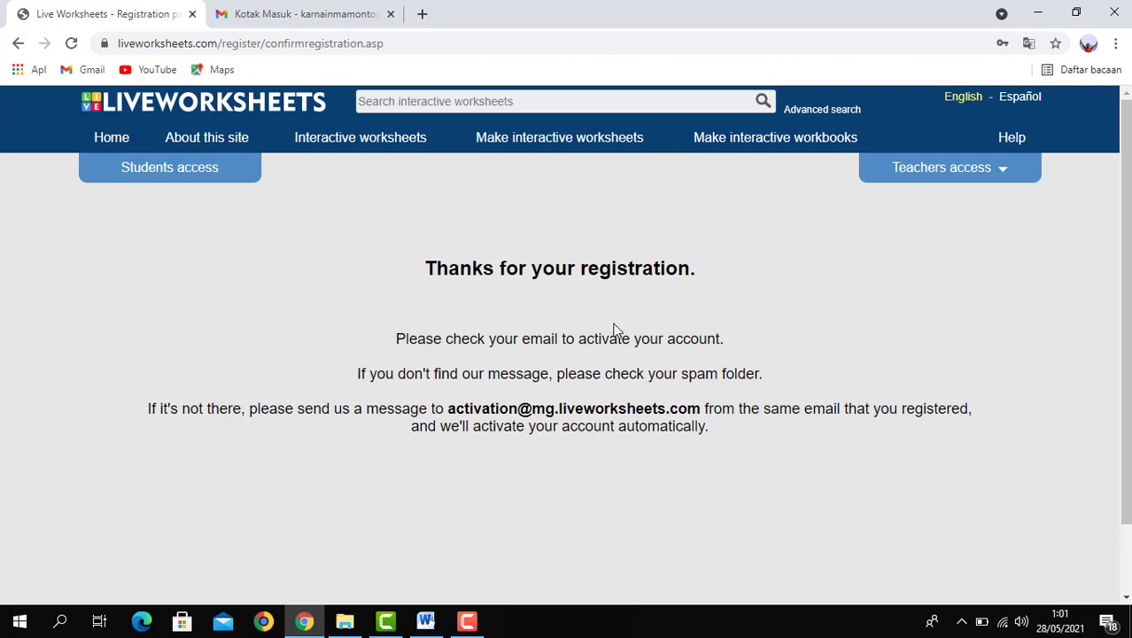
Step: Refresh the Gmail inbox and open the Liveworksheets welcome email about activating the account
click(310, 16)
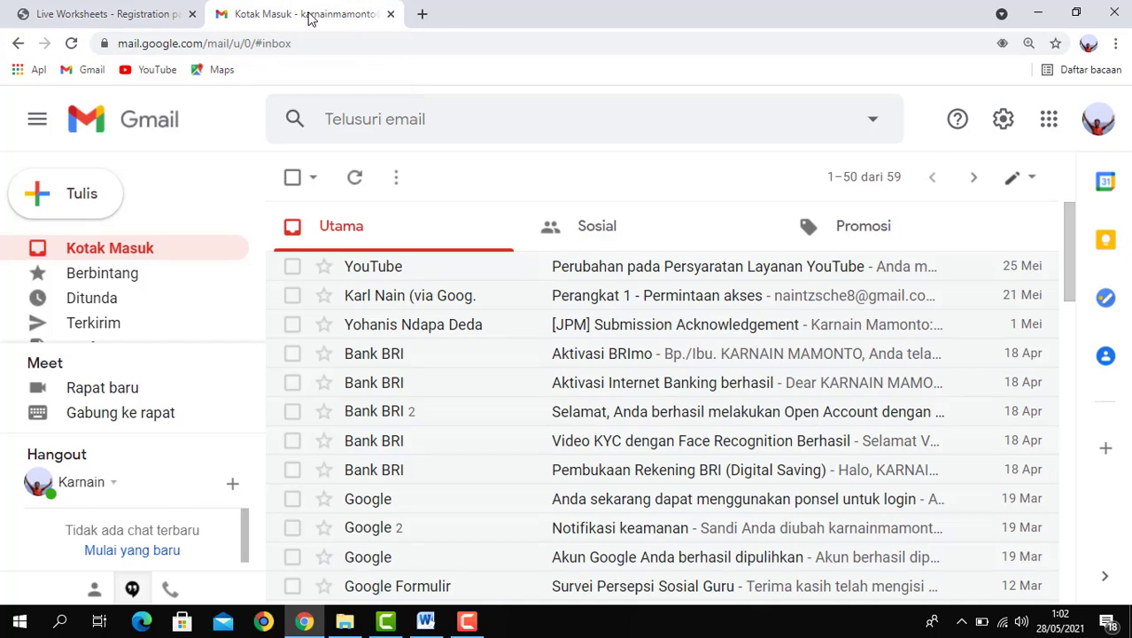
click(72, 44)
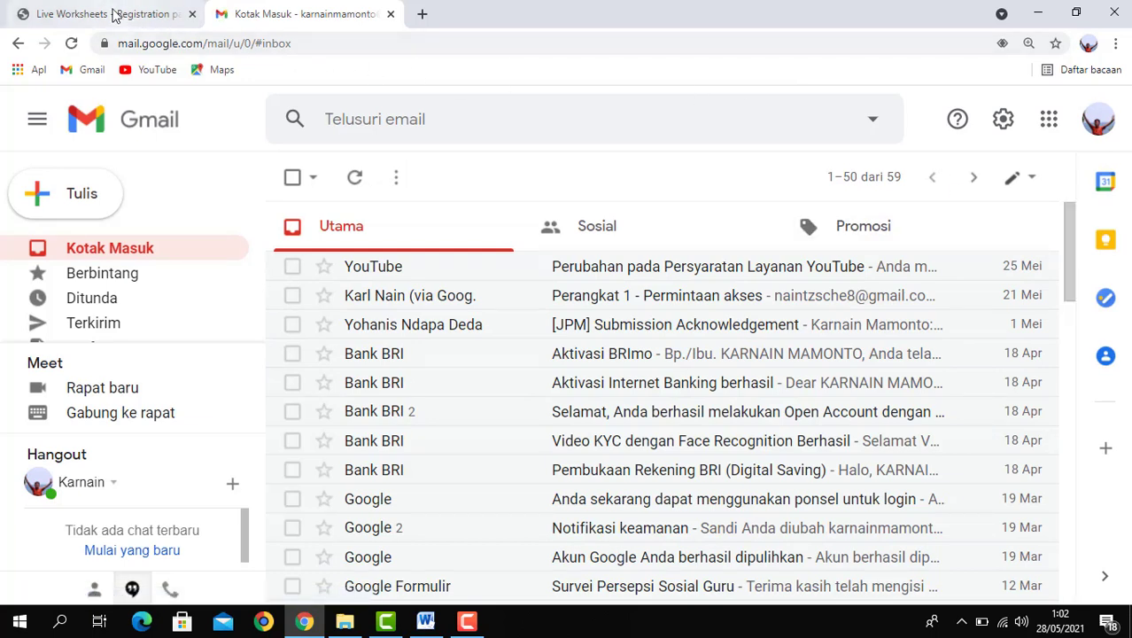
click(124, 248)
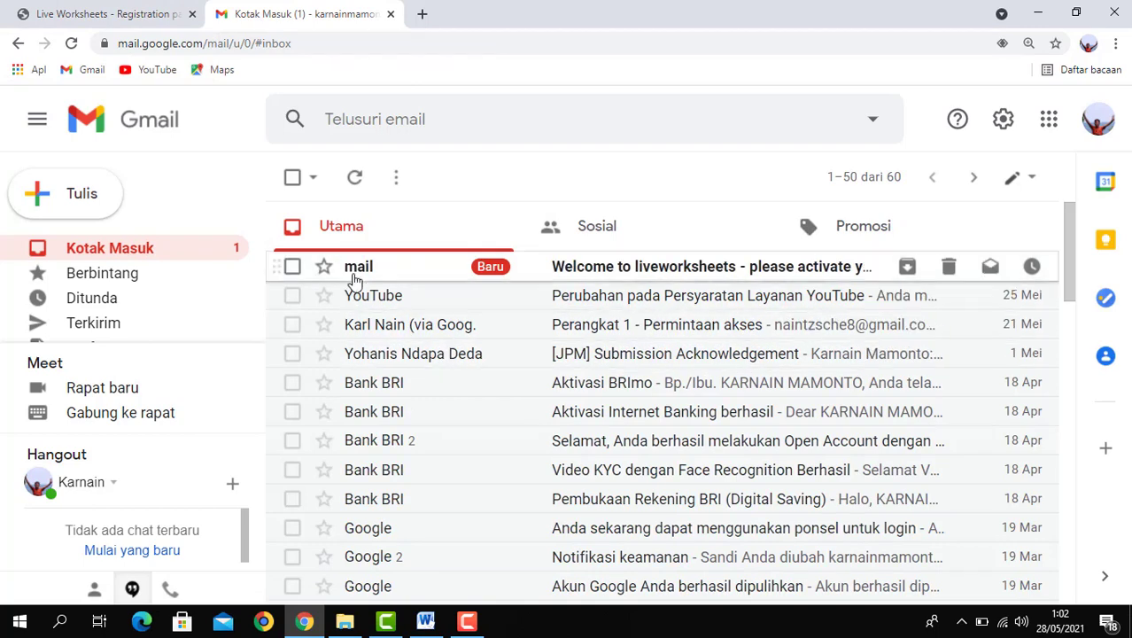
click(642, 276)
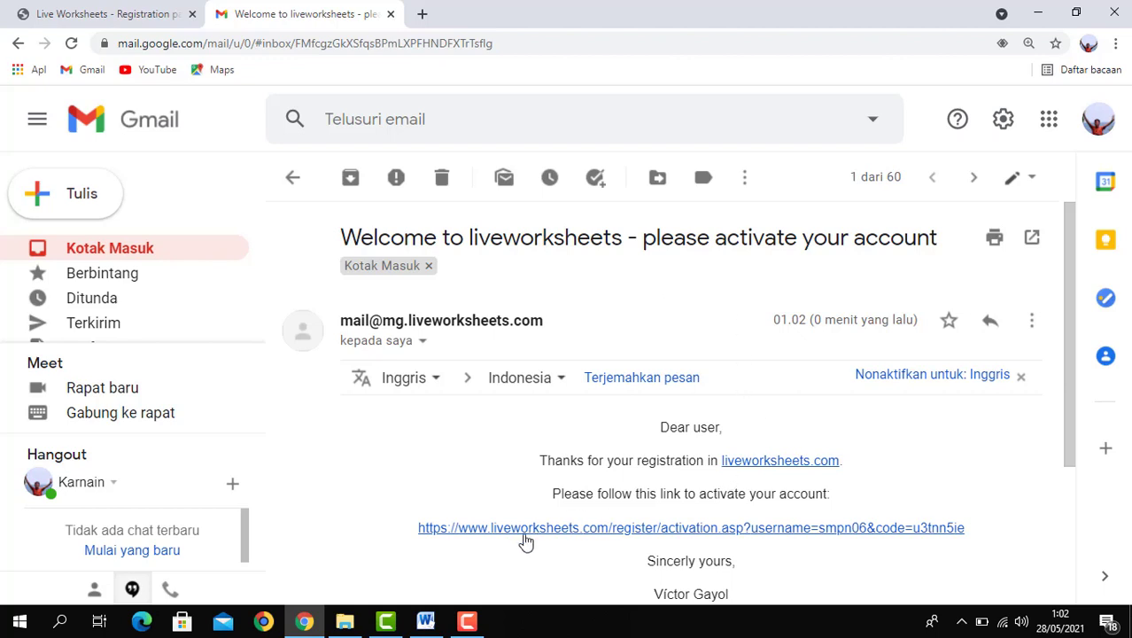
Step: Follow the activation link in the welcome email to activate the Liveworksheets account, and dismiss the page translation prompt
scroll(531, 536, down, 2)
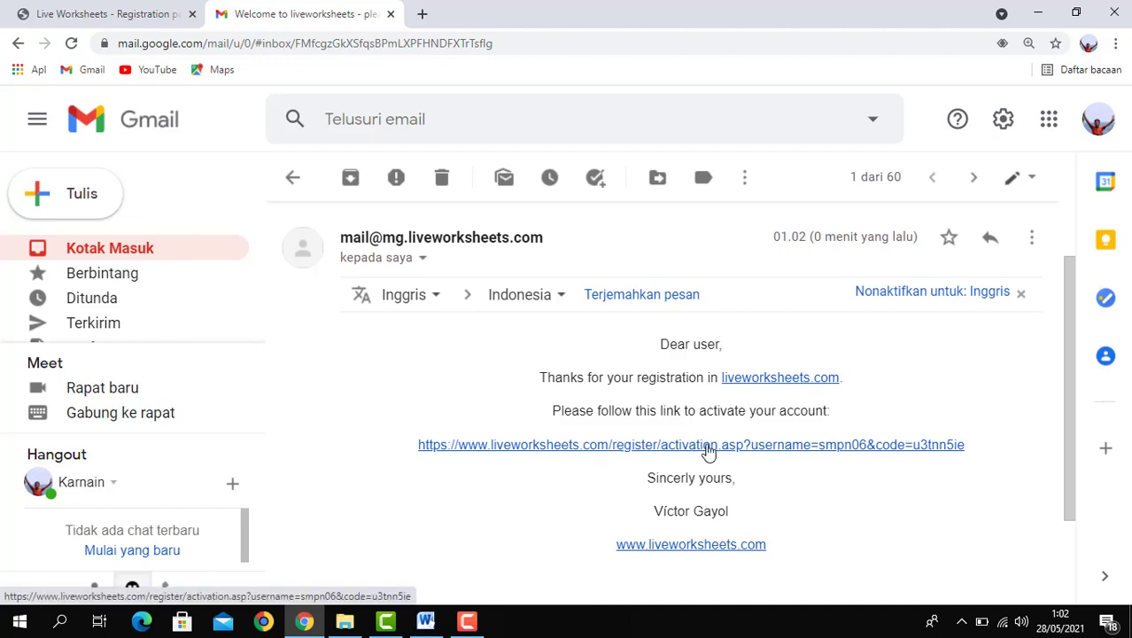
scroll(770, 457, down, 2)
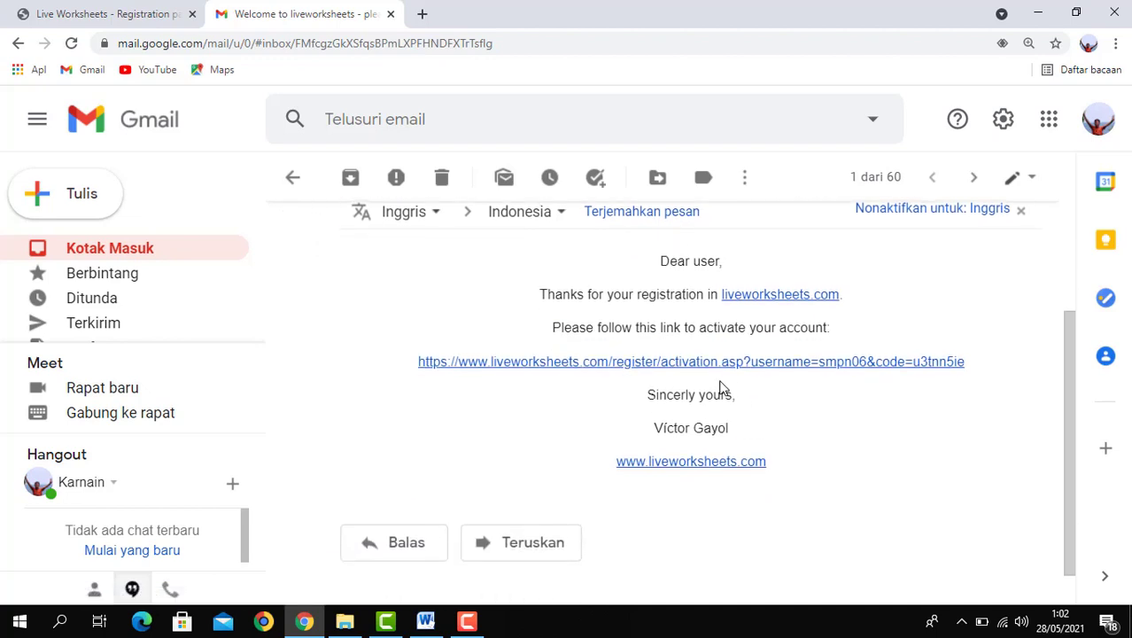
click(633, 363)
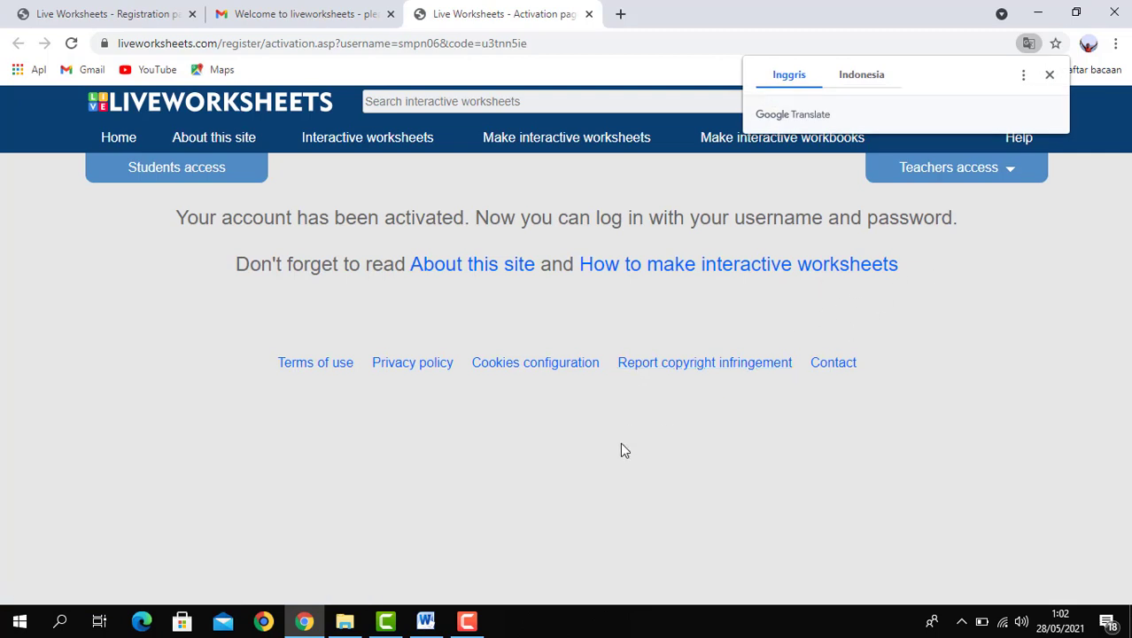
click(1050, 77)
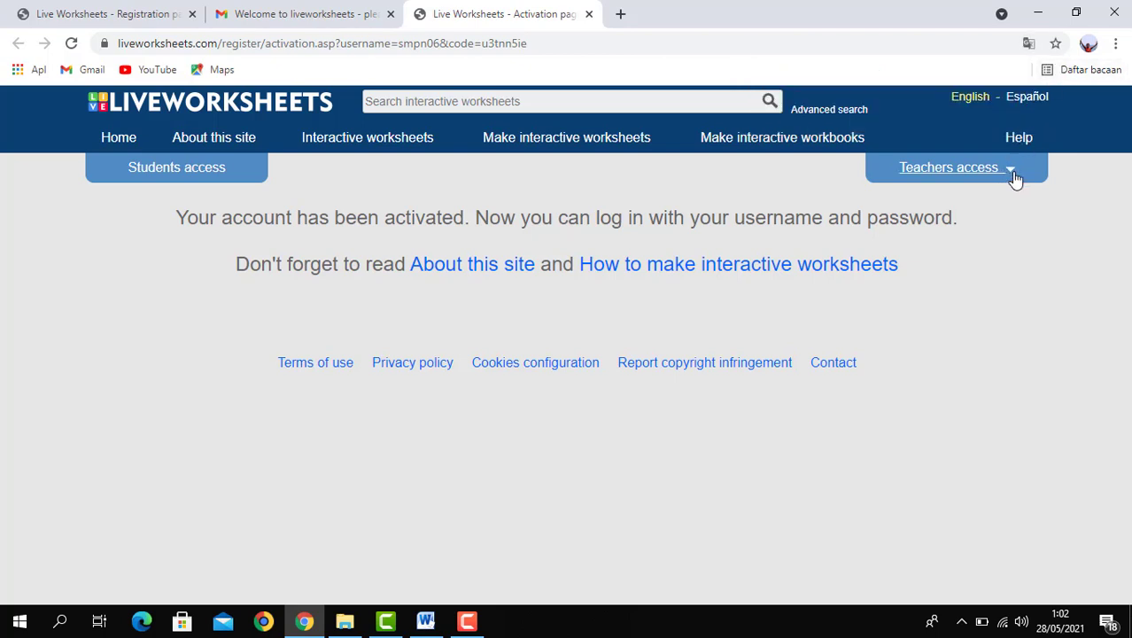
Step: Log in through Teachers access with the username smpn06 and the account password
click(1012, 177)
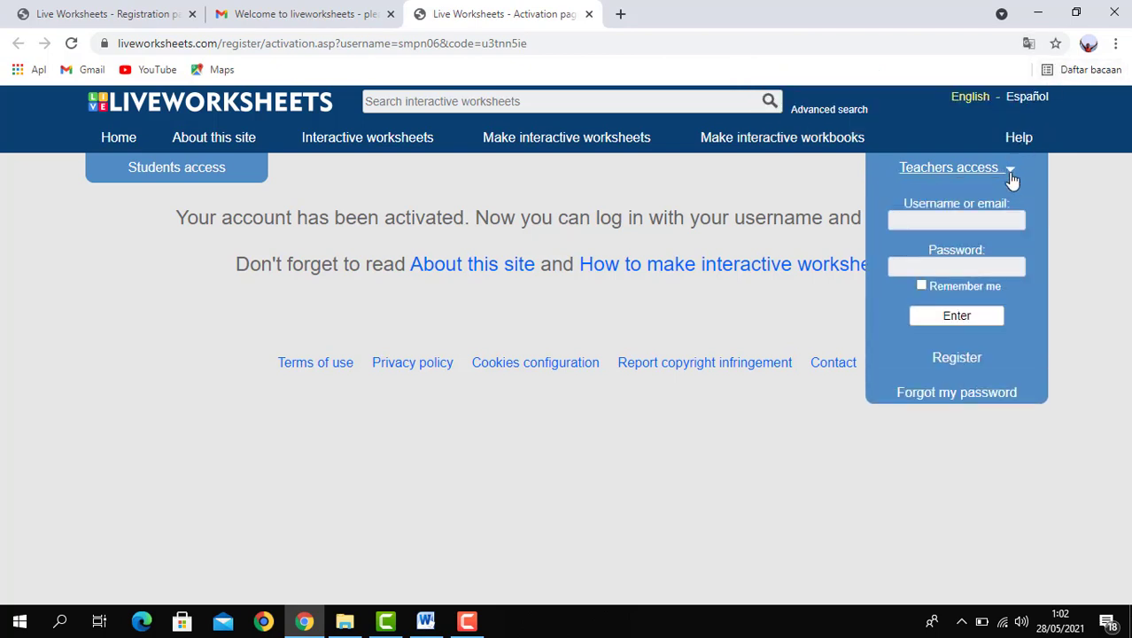
click(956, 219)
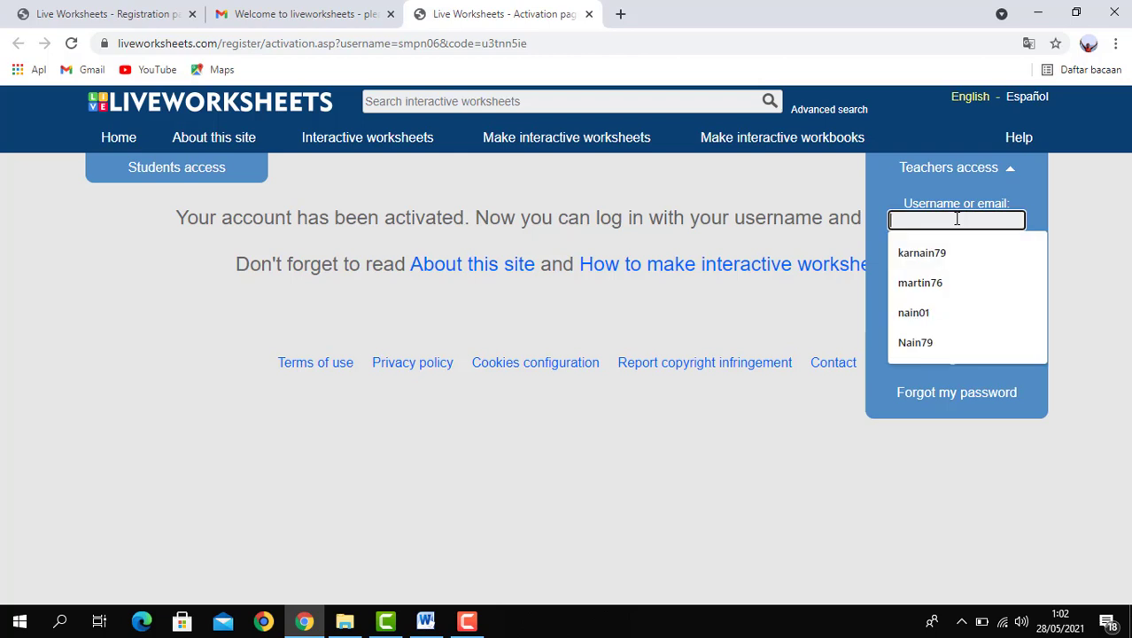
text(smpn06)
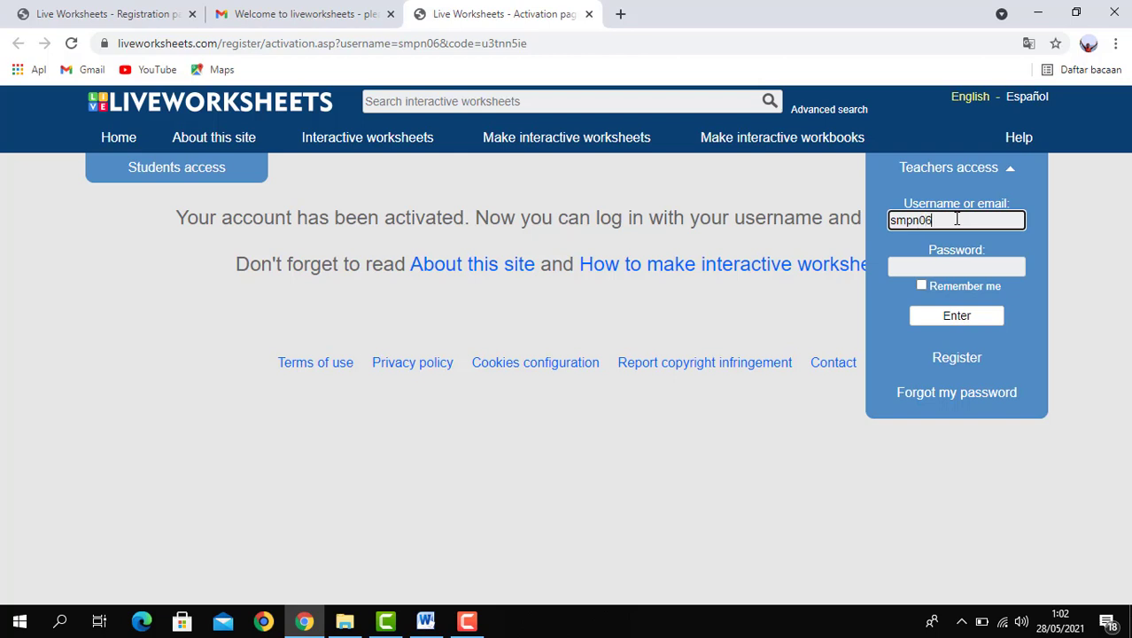
click(922, 271)
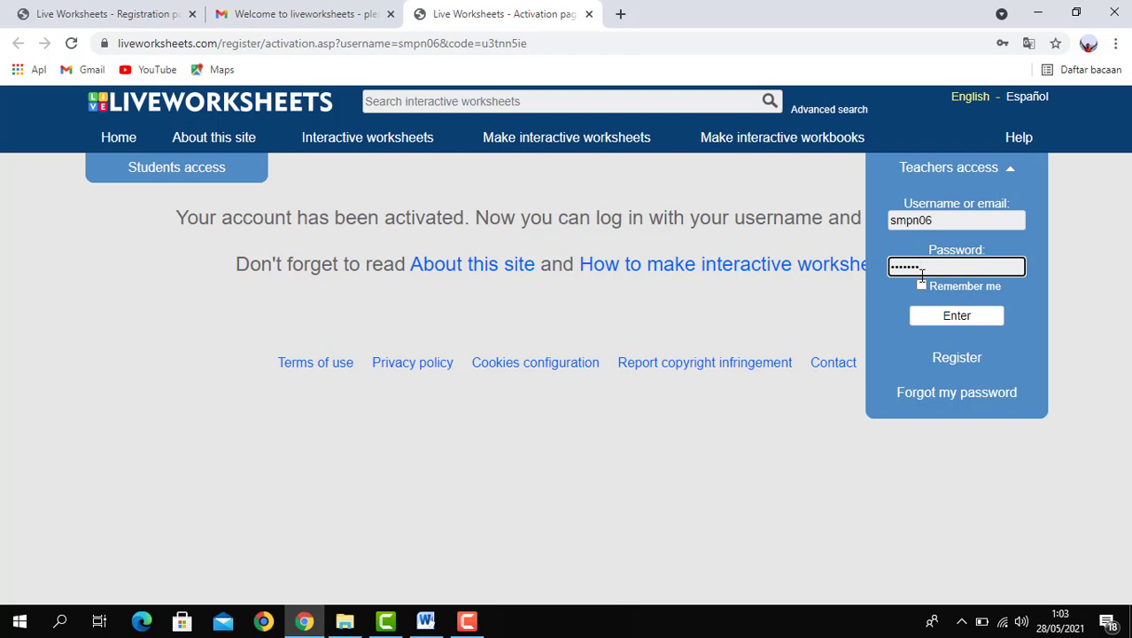
click(948, 320)
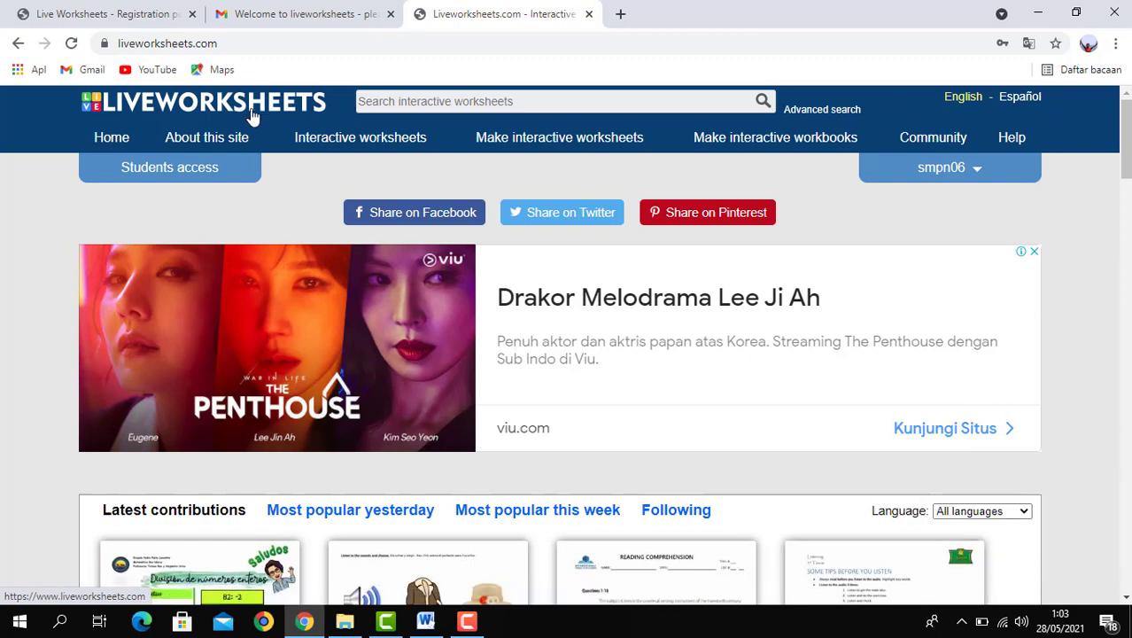
Step: View the About this site page and examine the English subject categories in the interactive worksheets collection
click(200, 141)
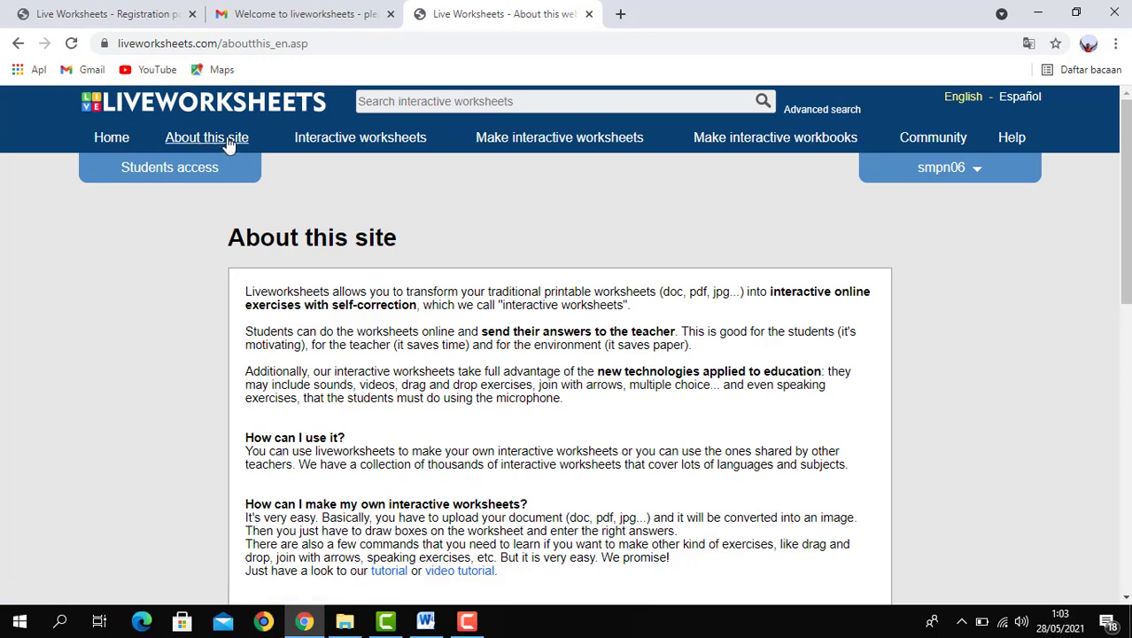
click(360, 141)
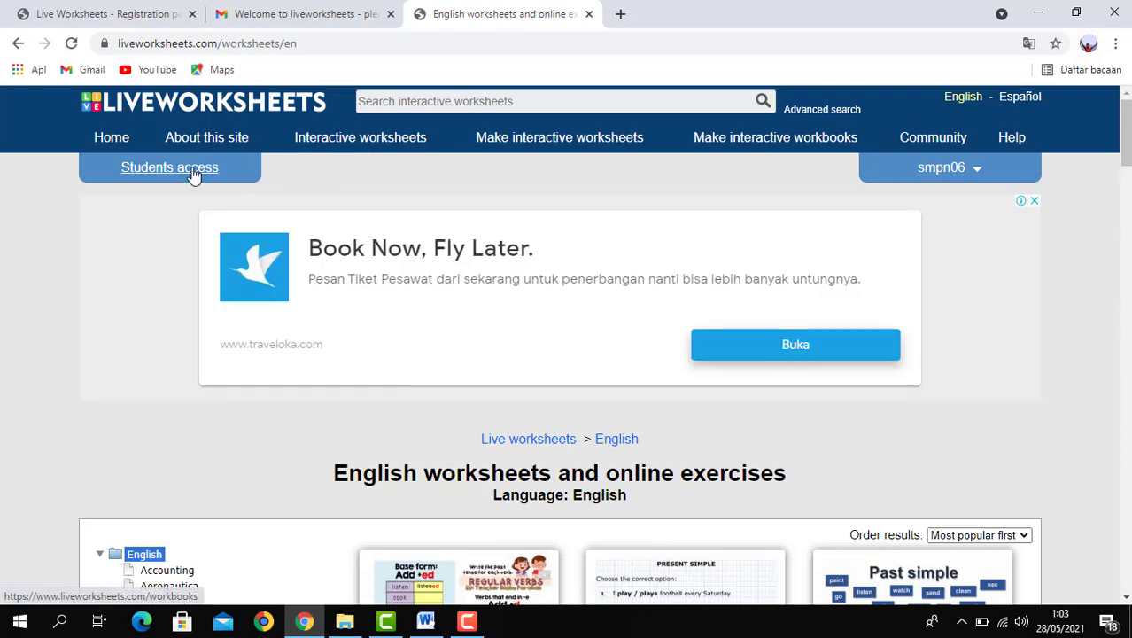
scroll(301, 315, down, 5)
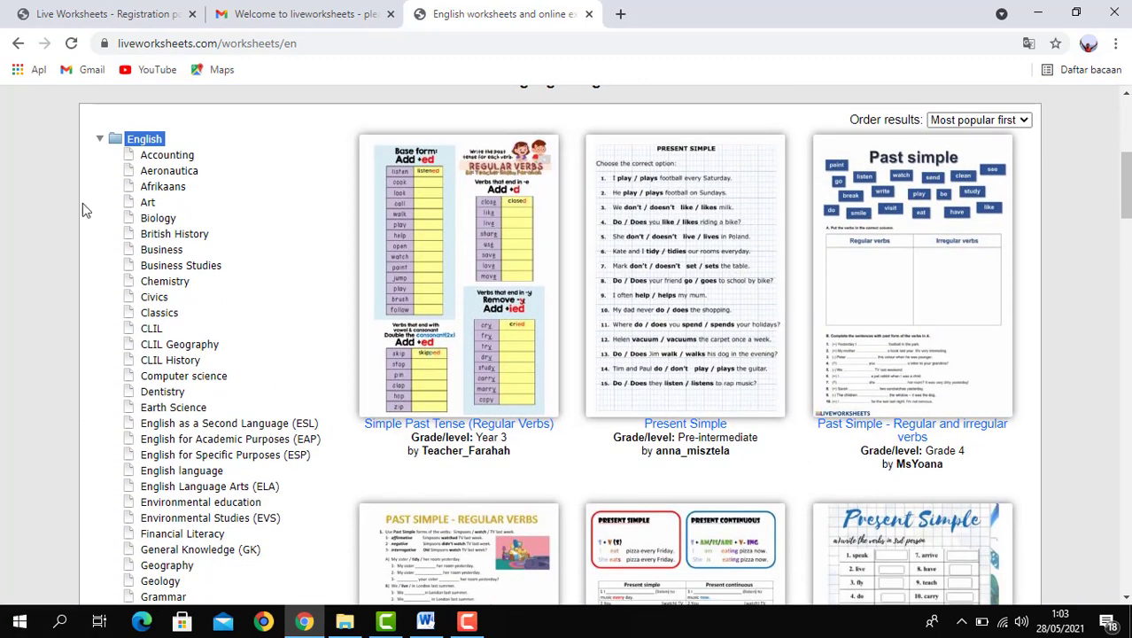
scroll(226, 180, down, 1)
scroll(226, 176, up, 2)
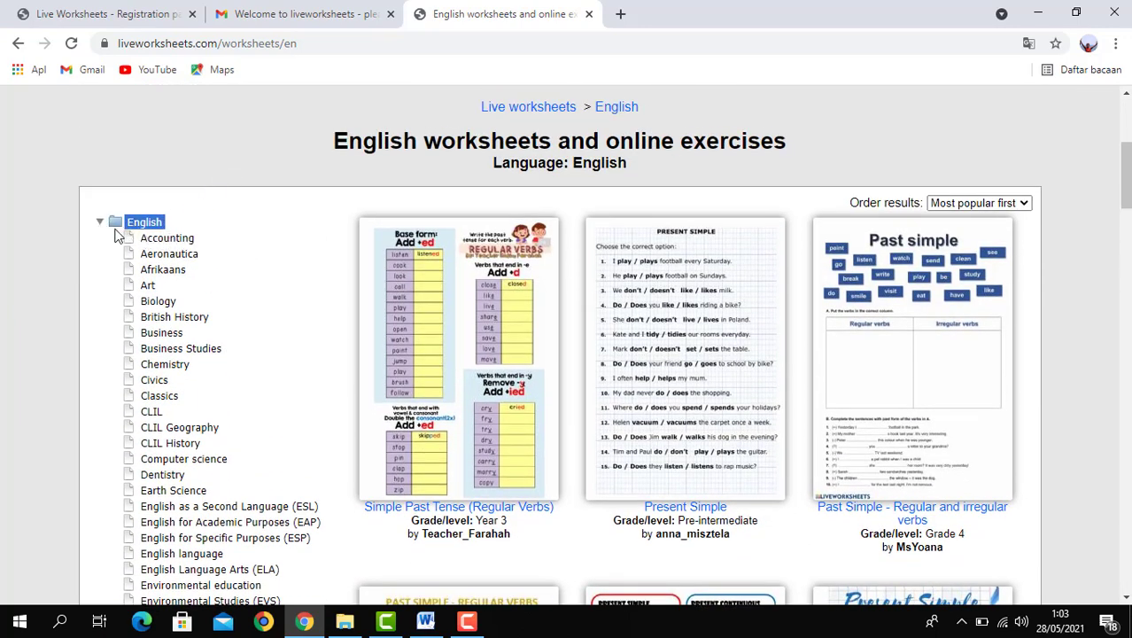
scroll(212, 281, down, 6)
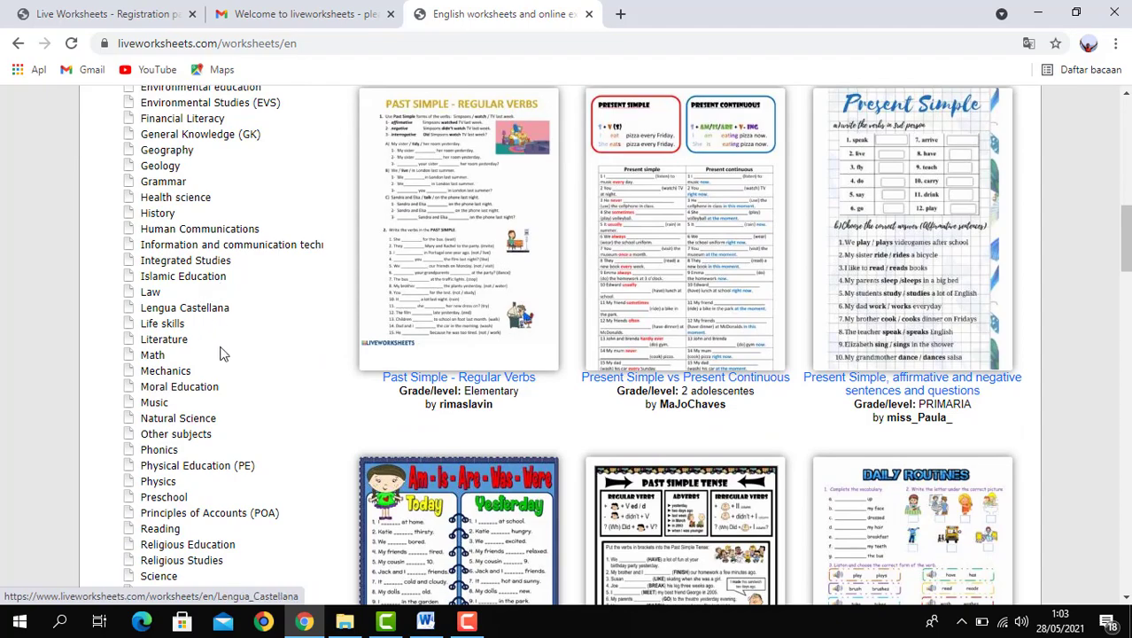
scroll(210, 381, down, 5)
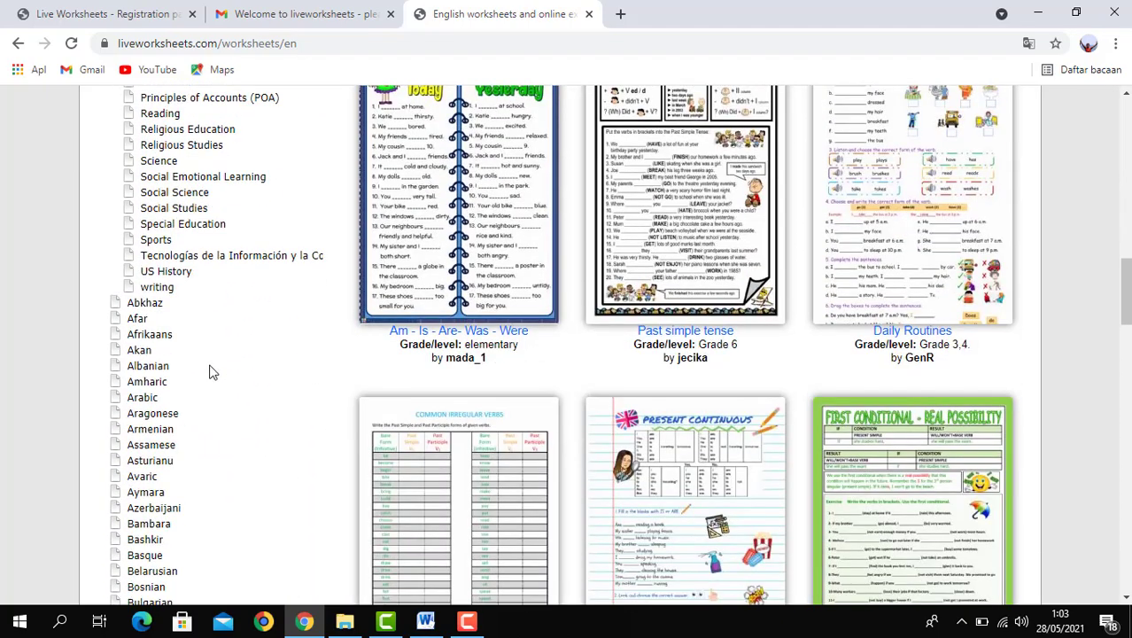
scroll(219, 339, up, 9)
scroll(213, 339, up, 4)
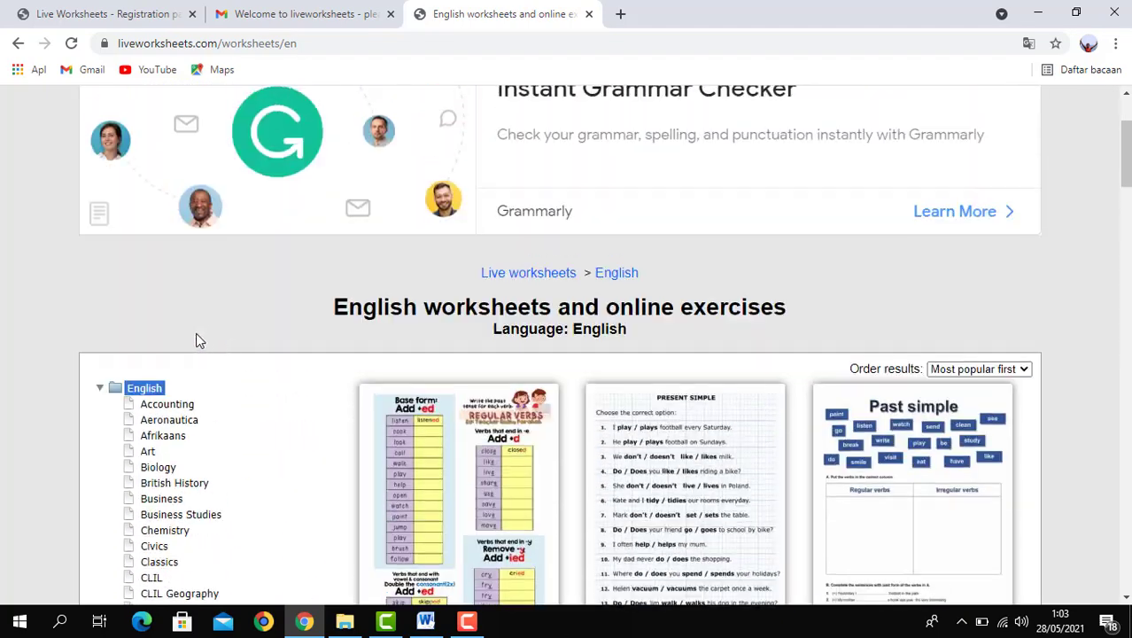
scroll(121, 367, down, 2)
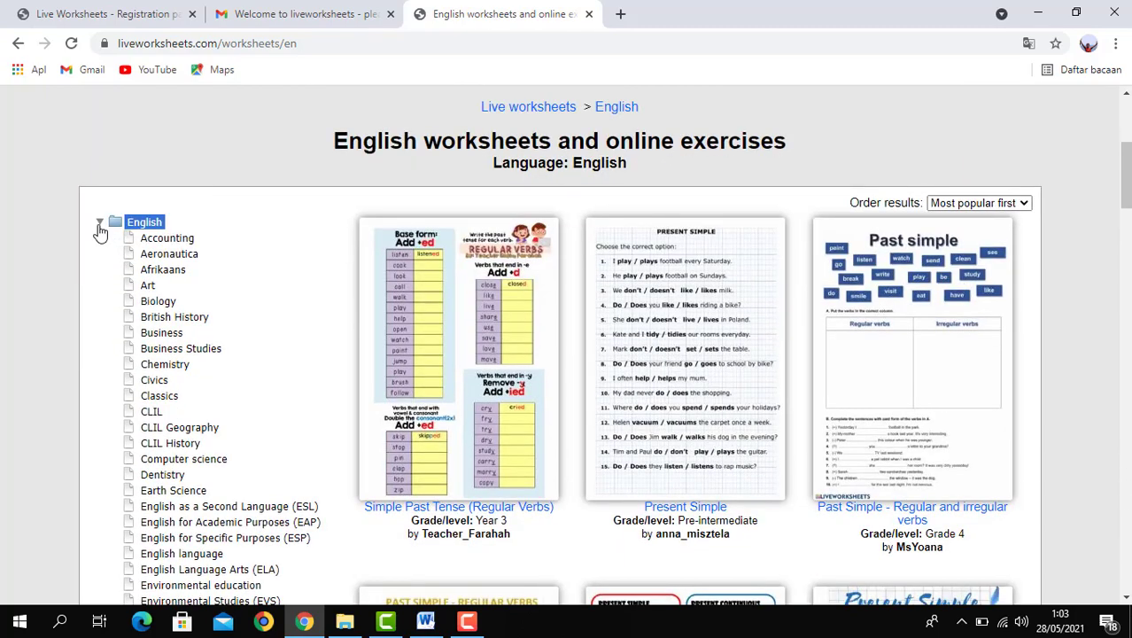
Step: Collapse the English category and show the Indonesian worksheets with their subject list
click(100, 224)
scroll(215, 327, down, 3)
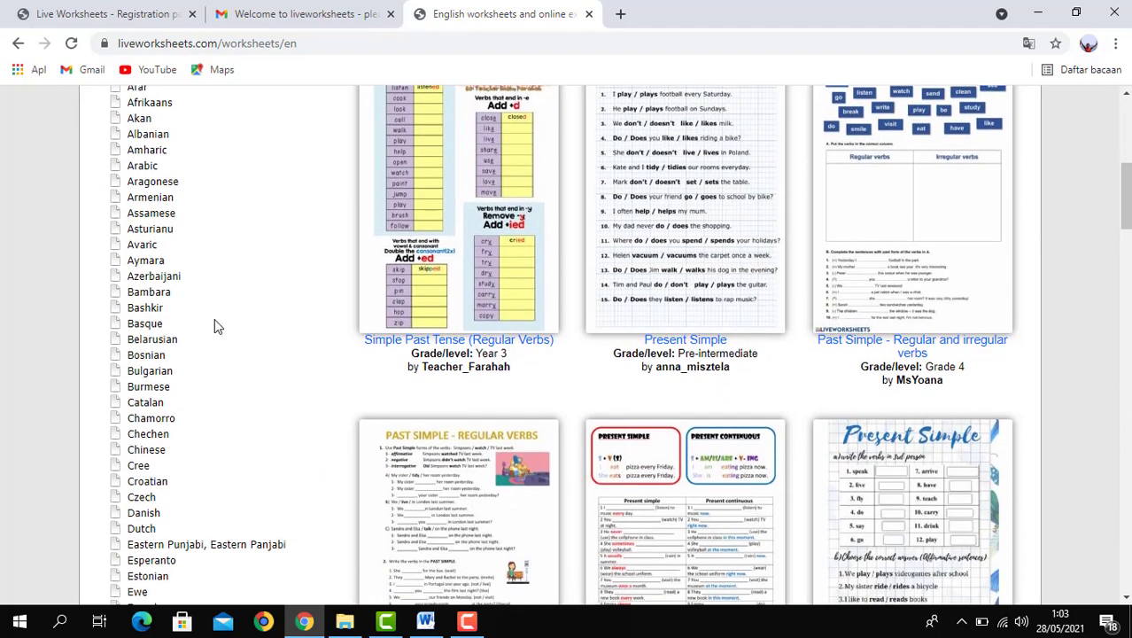
scroll(215, 327, down, 4)
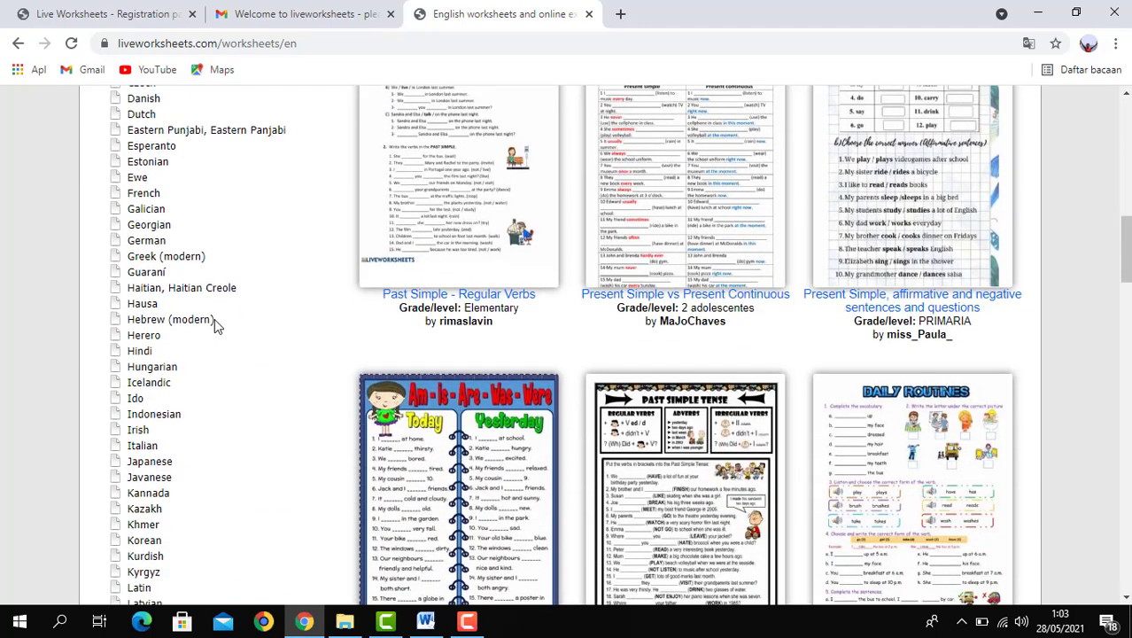
click(154, 415)
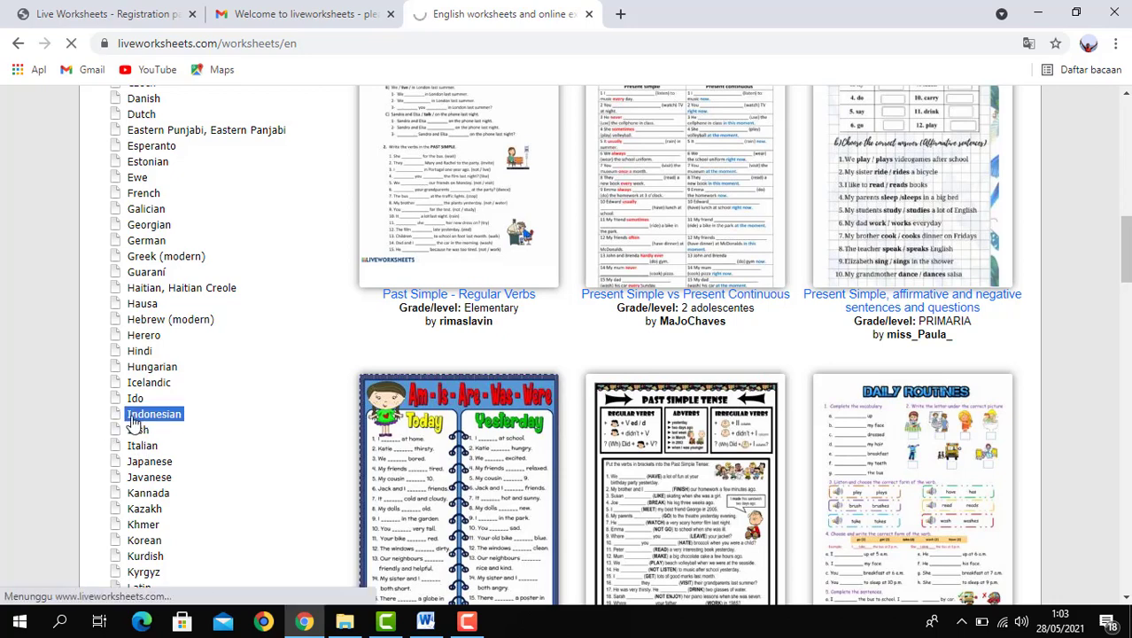
scroll(222, 400, down, 5)
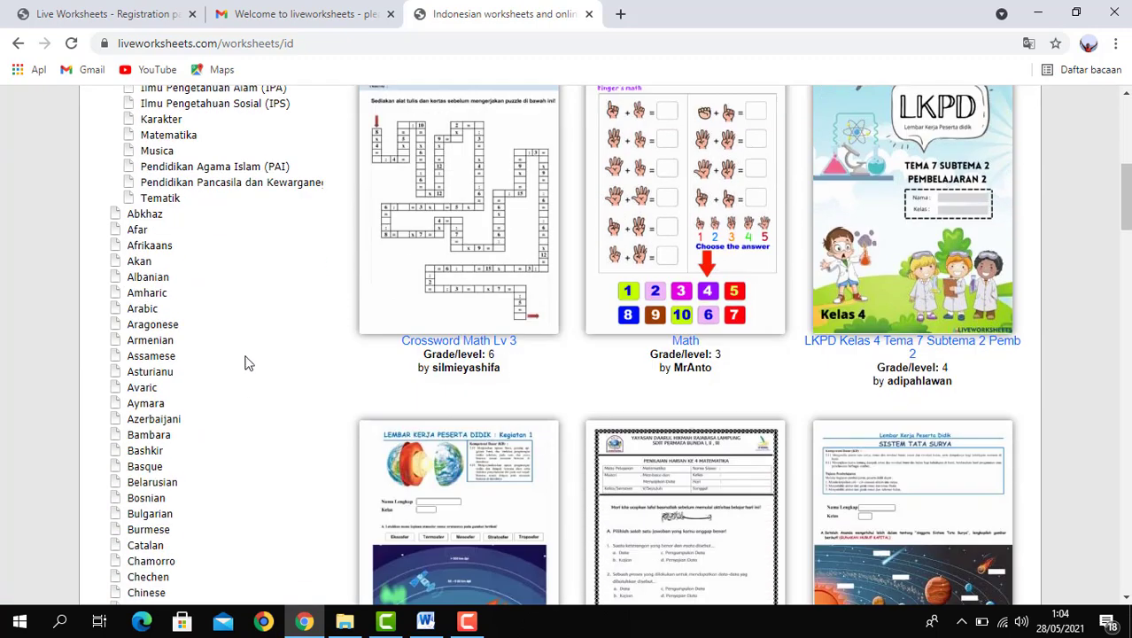
scroll(259, 326, up, 1)
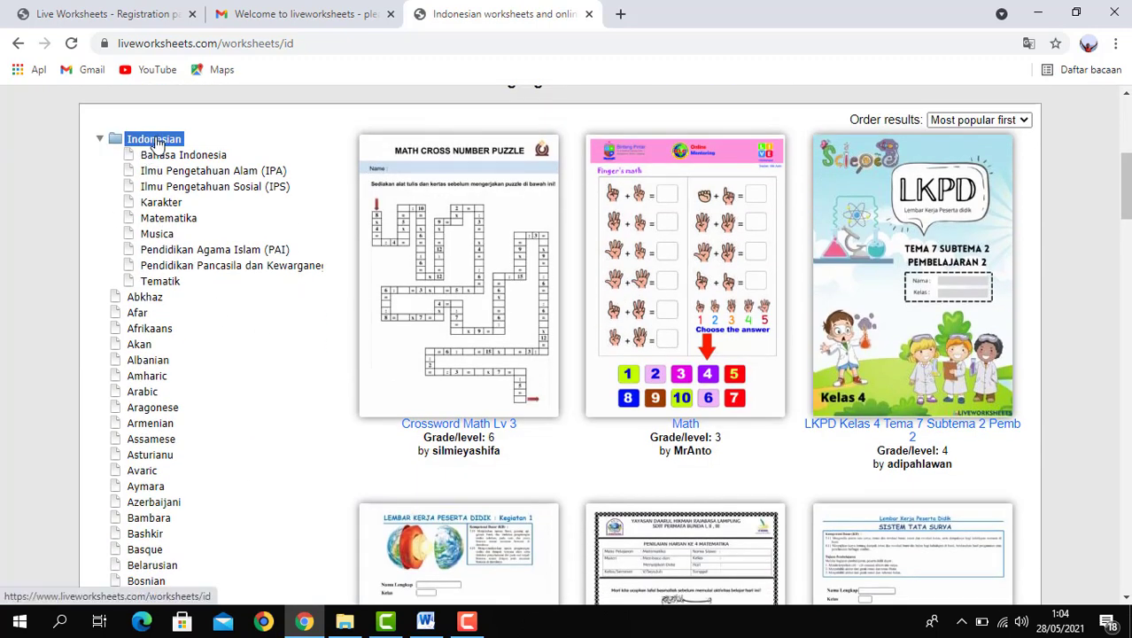
Step: Show the Matematika worksheets under Indonesian and examine the available topics and example worksheets
click(165, 227)
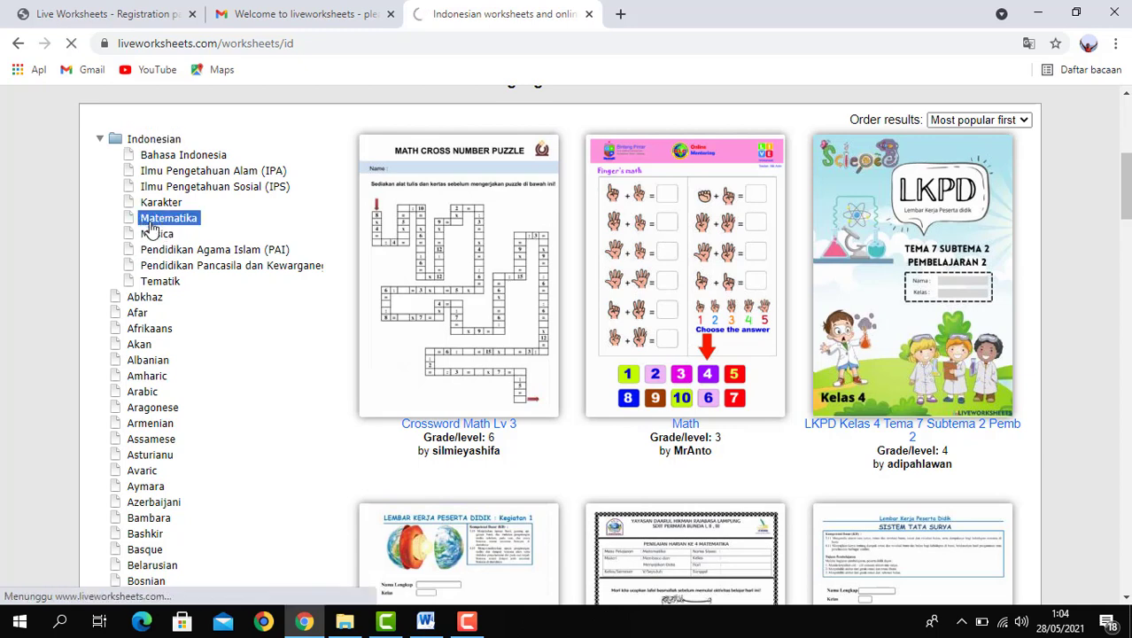
scroll(222, 289, down, 7)
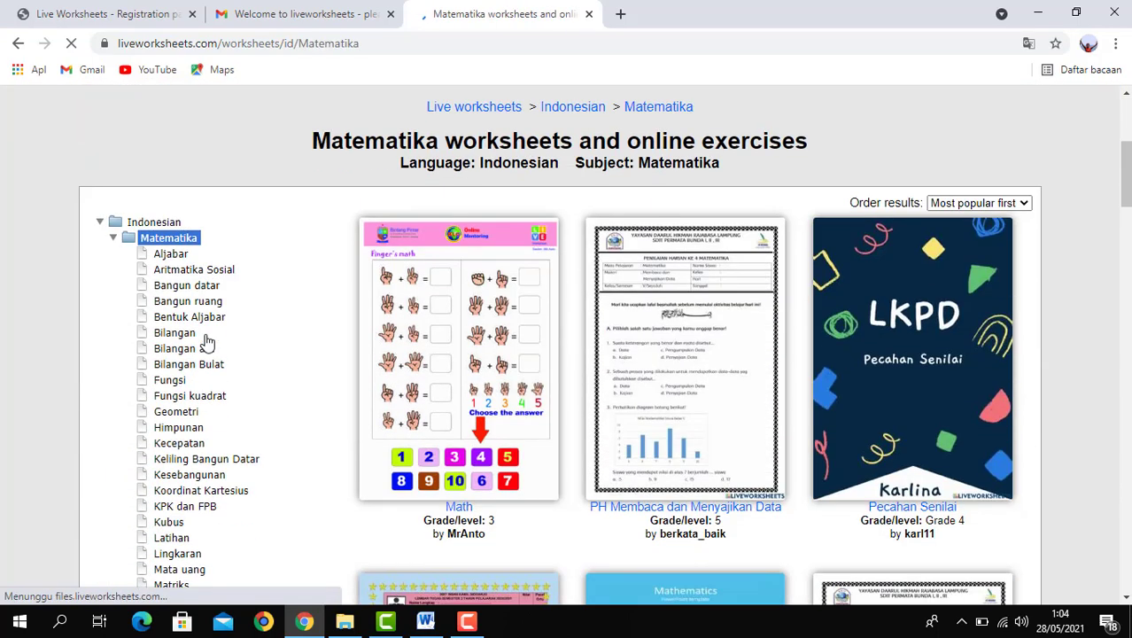
scroll(242, 247, up, 3)
scroll(582, 292, down, 1)
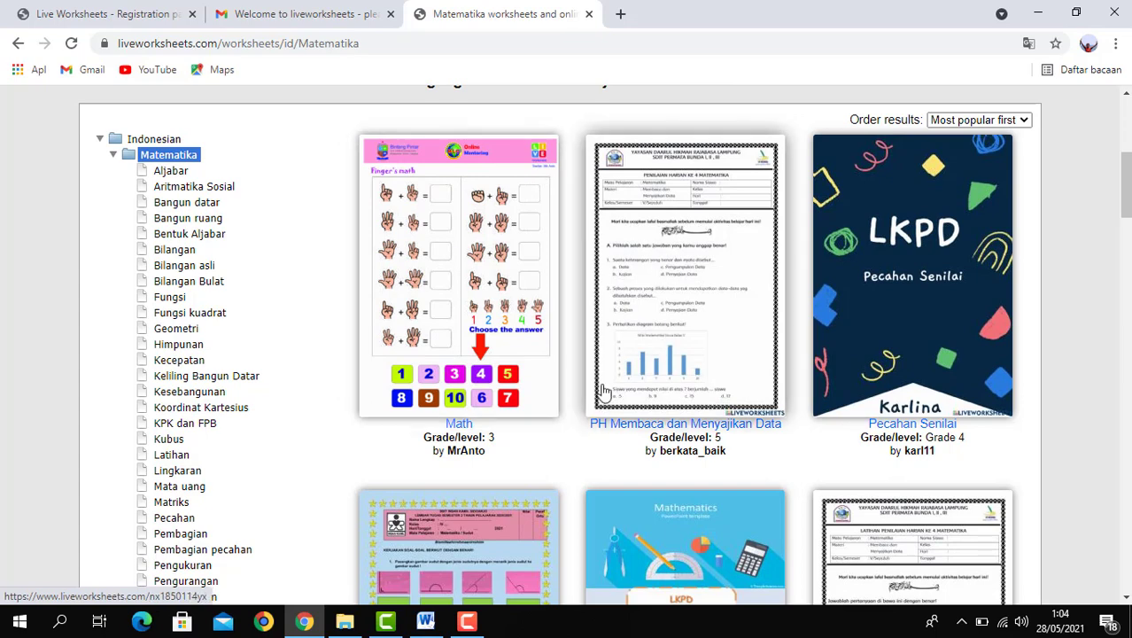
scroll(176, 246, down, 2)
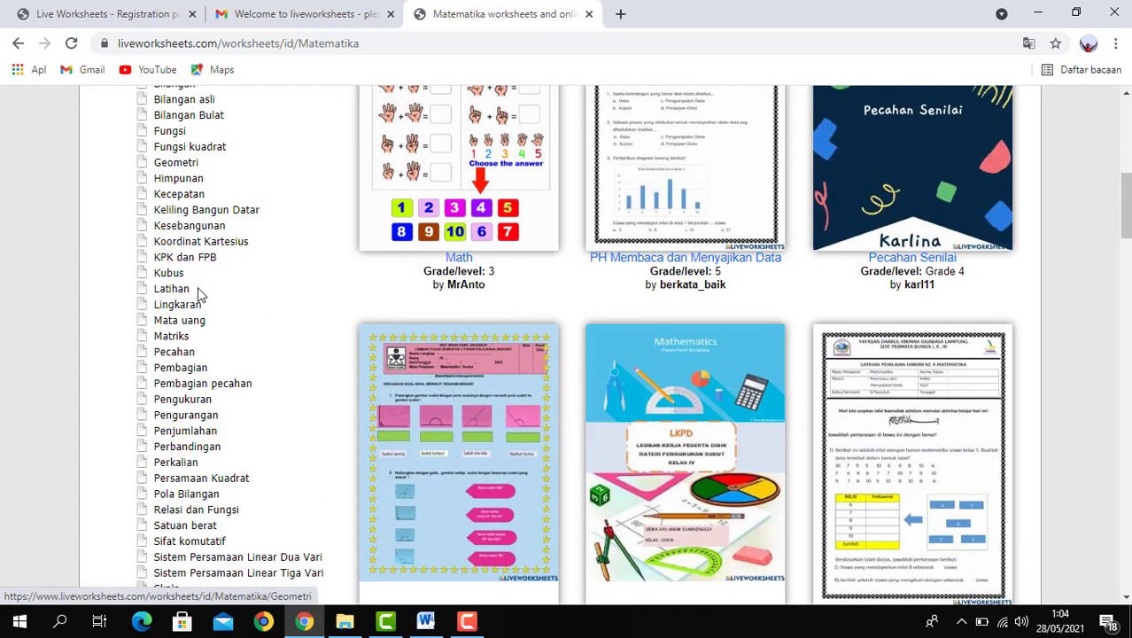
scroll(196, 204, down, 4)
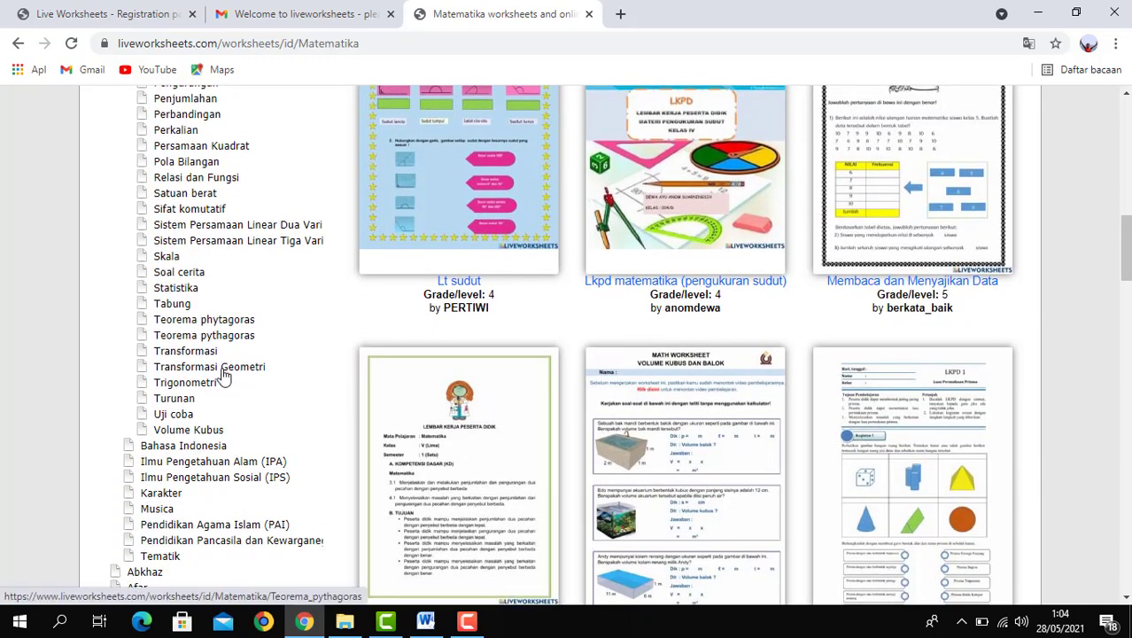
scroll(288, 228, up, 1)
scroll(288, 229, up, 10)
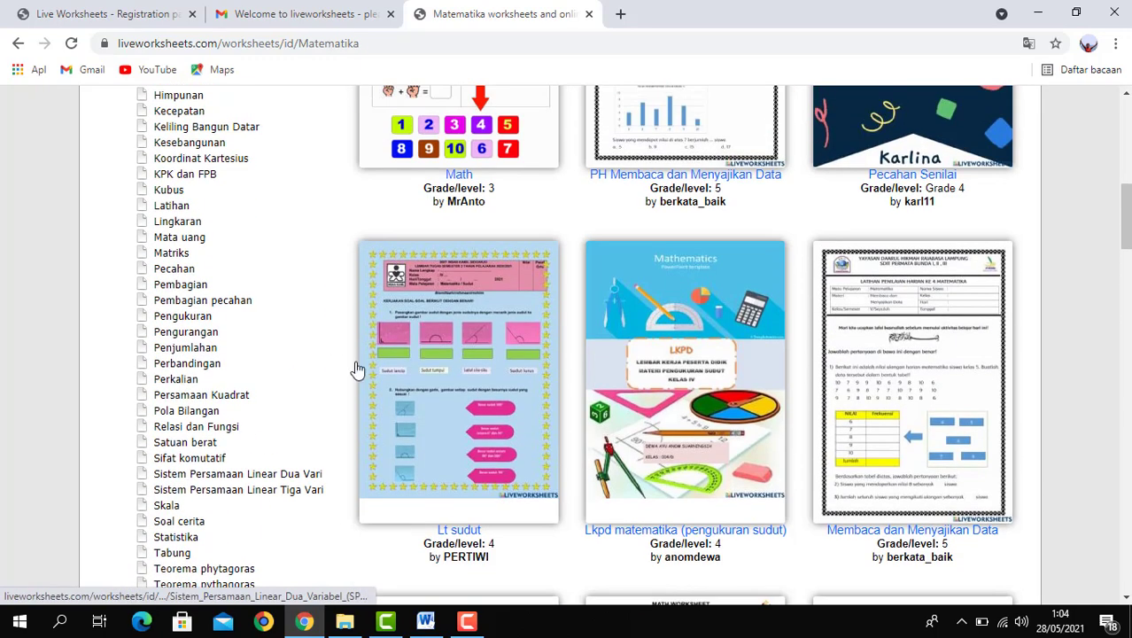
scroll(437, 326, up, 4)
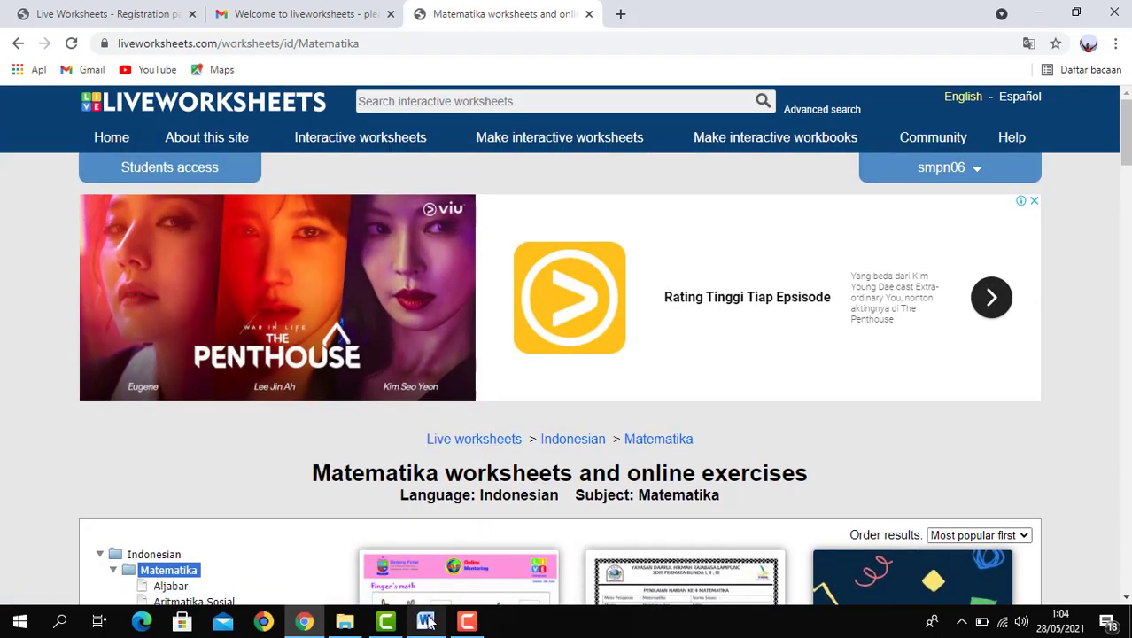
Step: Switch to File Explorer, open the LKPD KESEBANGUNAN document in Word, and maximize its window
click(344, 625)
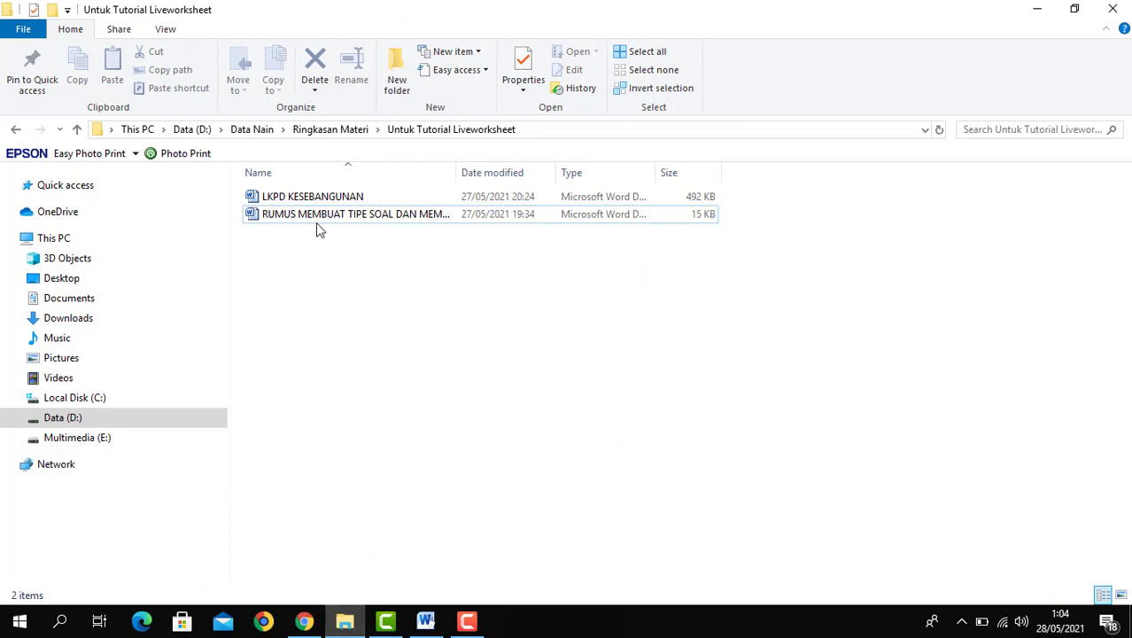
click(317, 199)
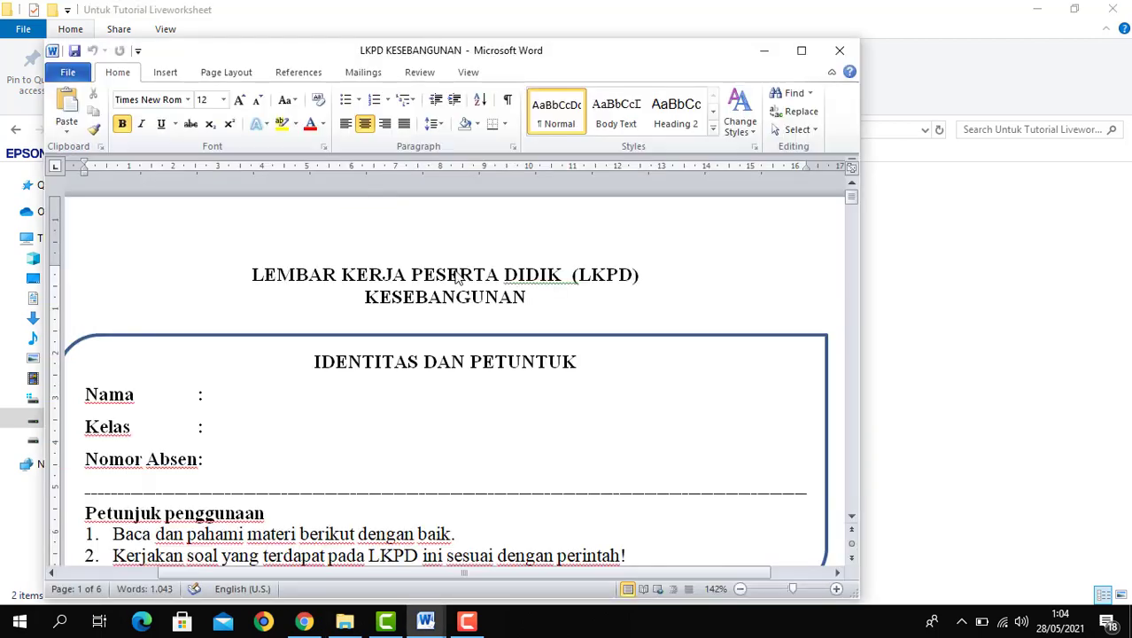
click(801, 51)
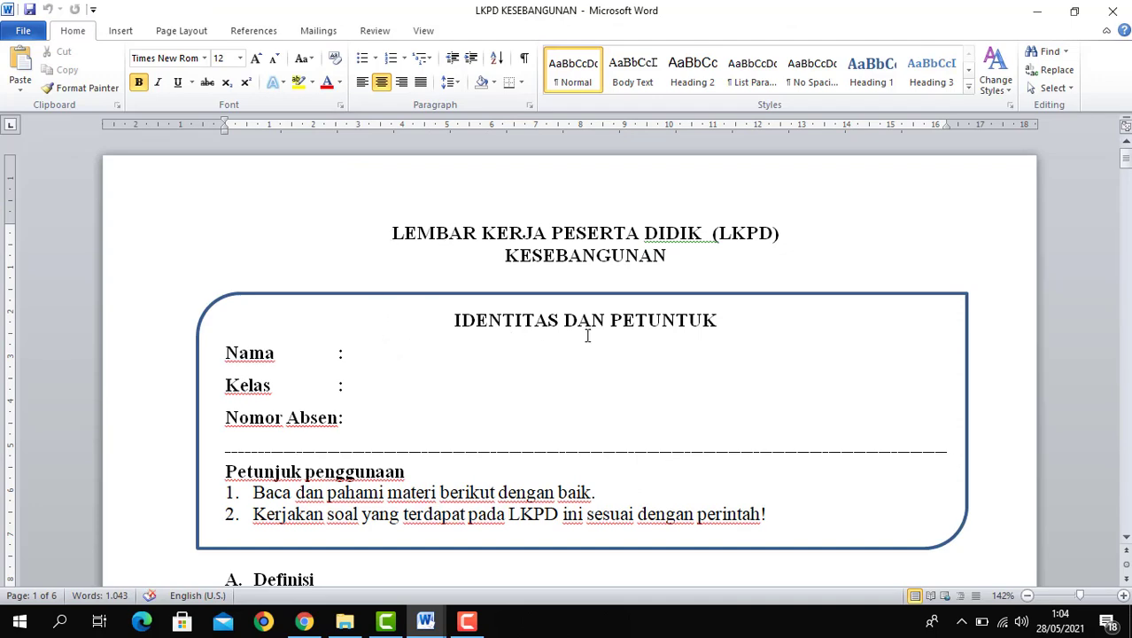
Step: Look through the worksheet's identity box, definition and similarity material as far as the Trapesium section, and return to the title
scroll(611, 325, down, 2)
scroll(673, 376, up, 2)
scroll(573, 362, down, 8)
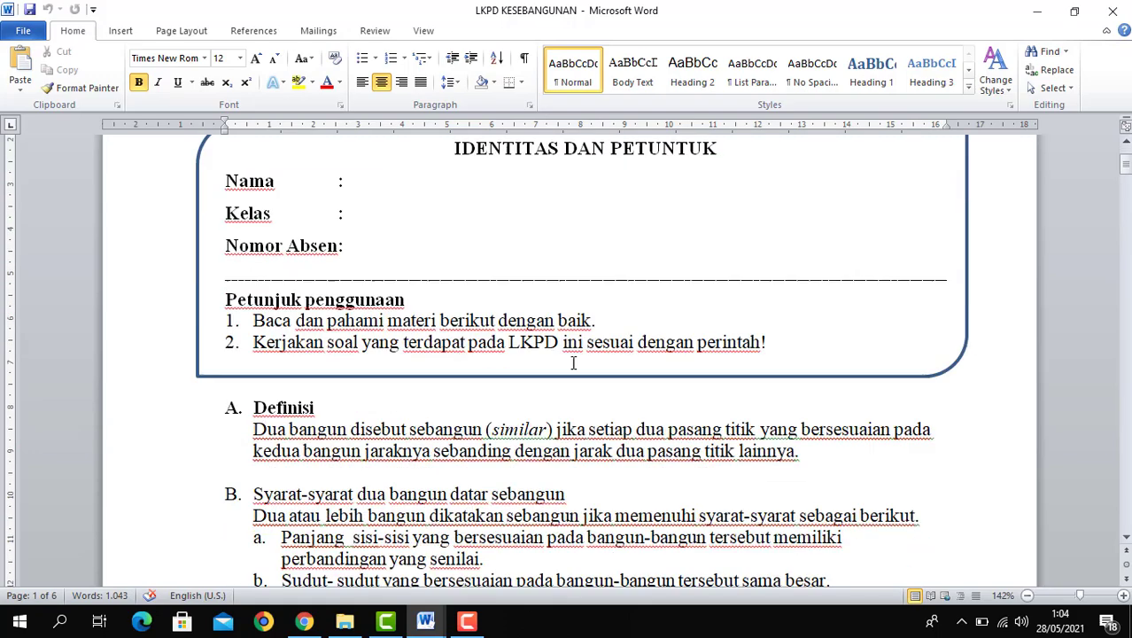
scroll(573, 362, down, 13)
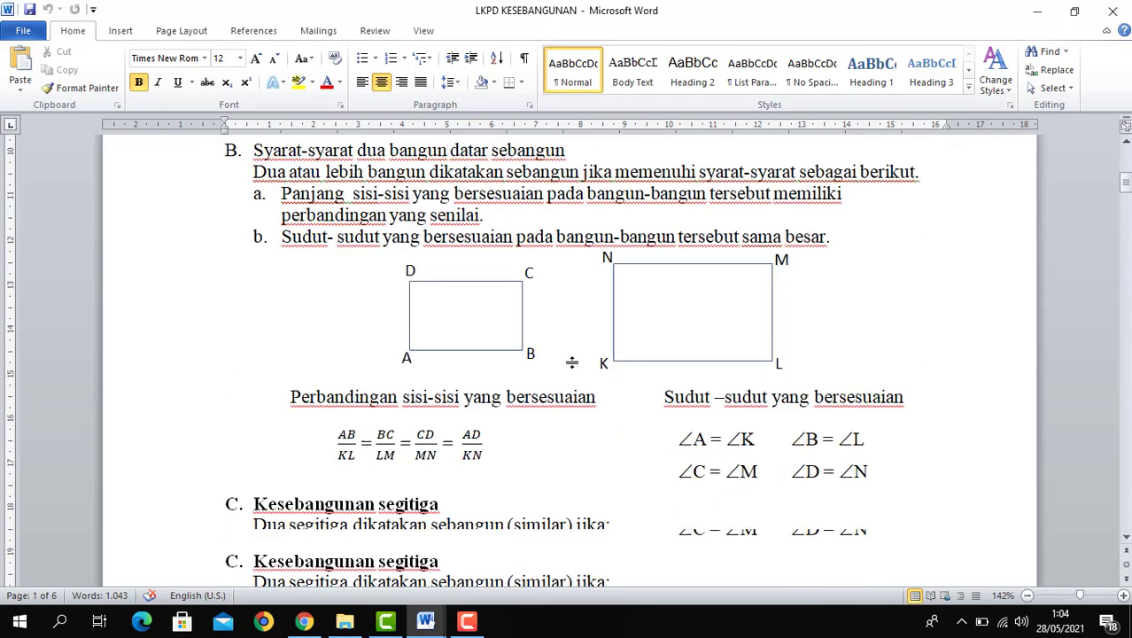
scroll(573, 362, down, 10)
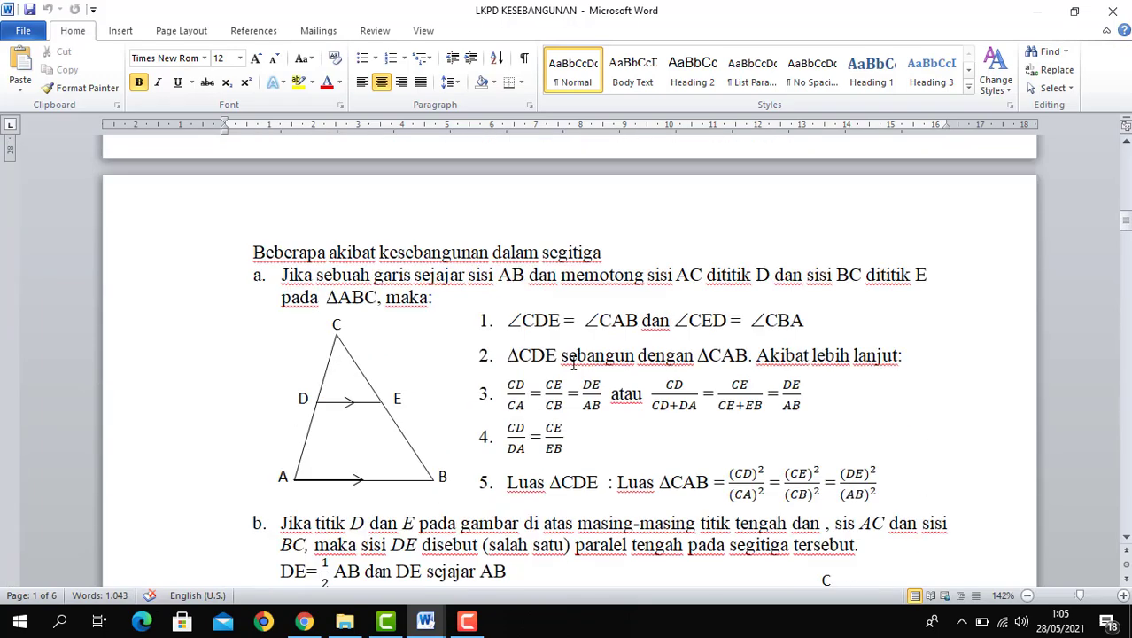
scroll(573, 362, down, 4)
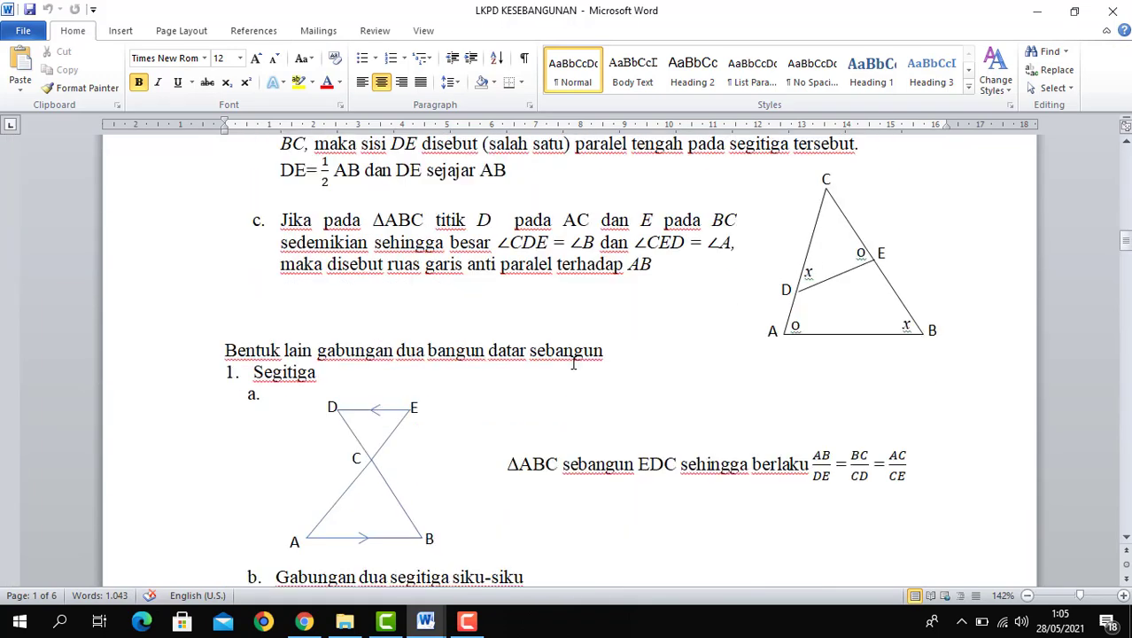
scroll(573, 362, down, 4)
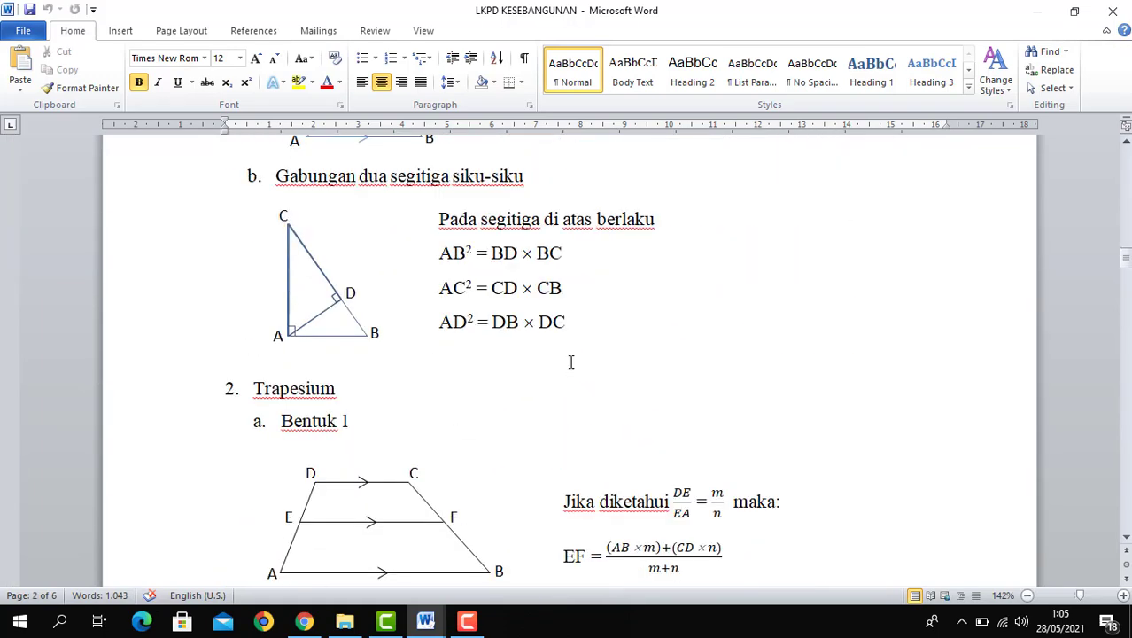
scroll(570, 361, up, 12)
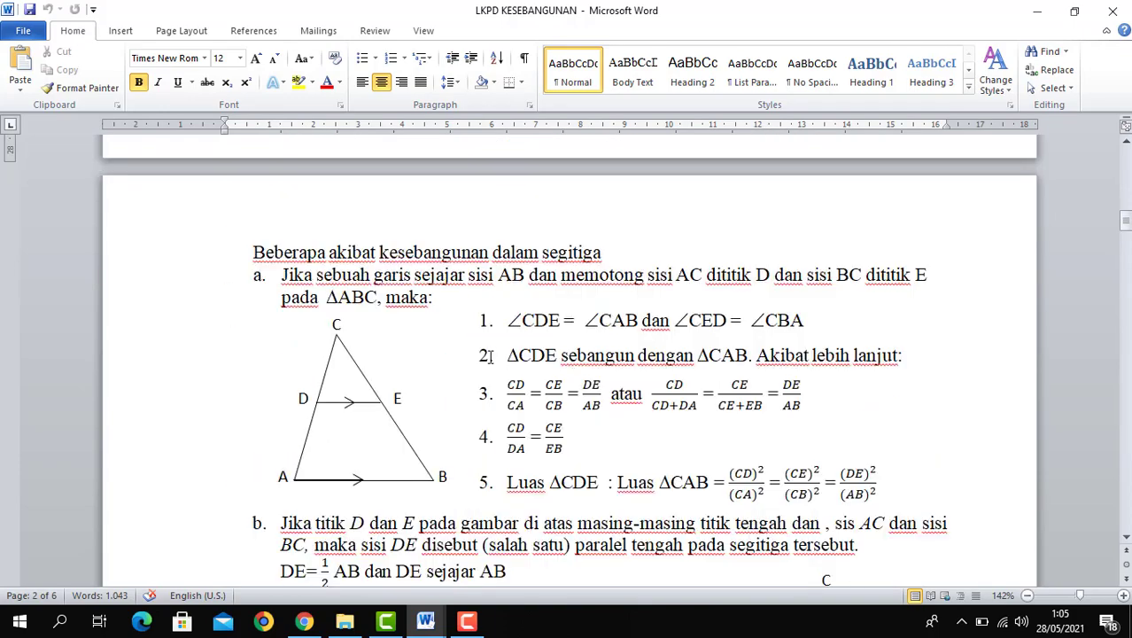
scroll(490, 356, up, 15)
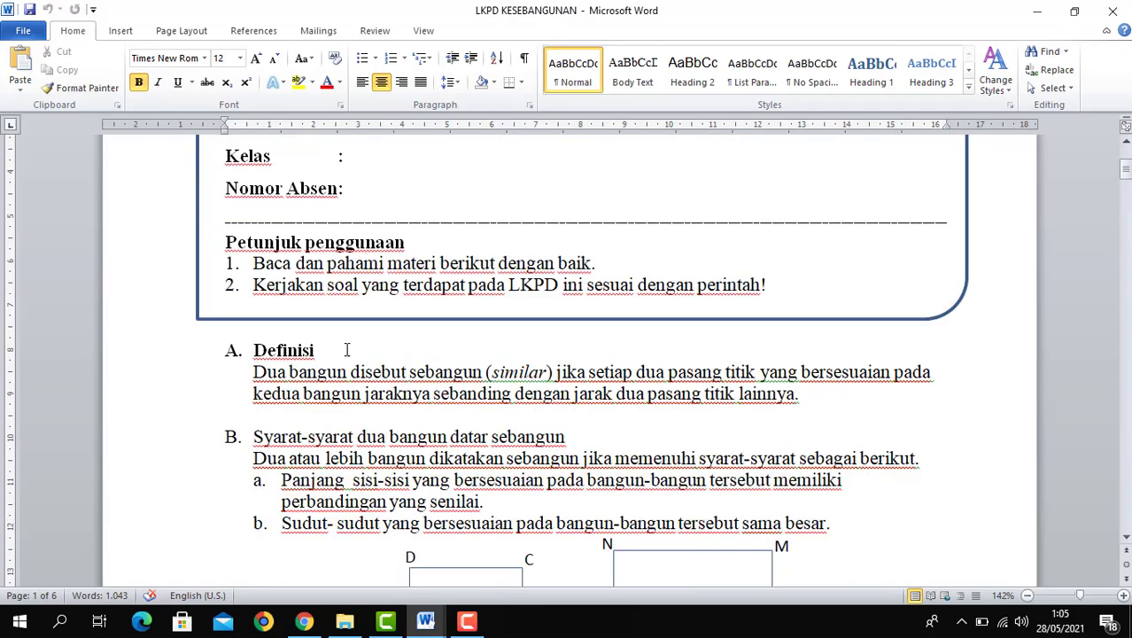
scroll(347, 349, up, 3)
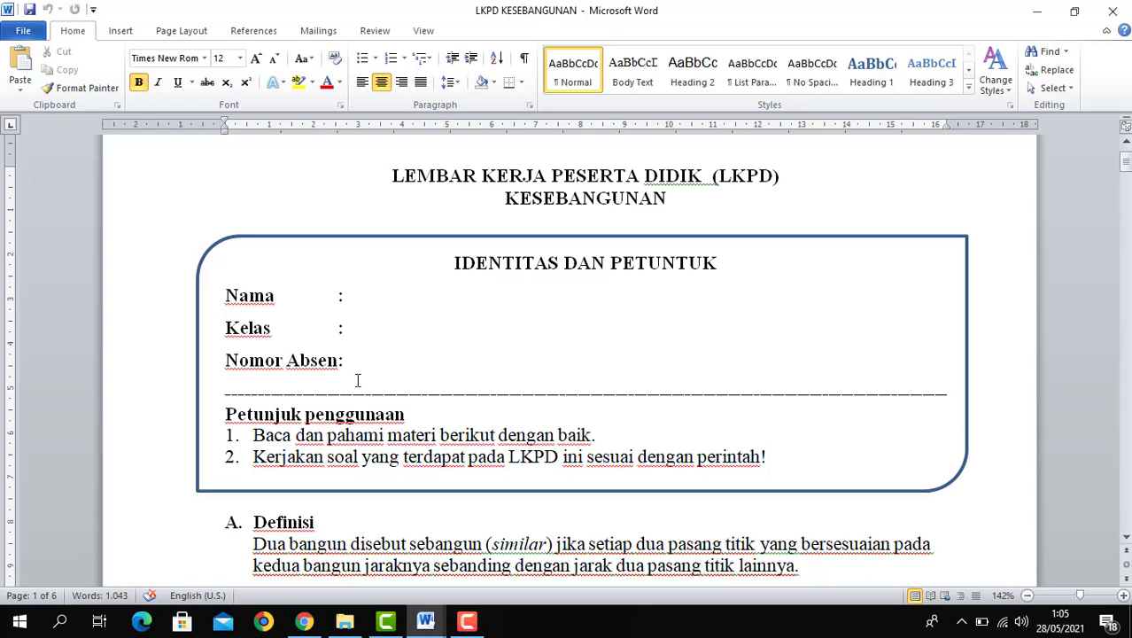
Step: Review the learning material from the usage instructions through the triangle sections to the Bentuk 2 trapezoid
scroll(433, 431, down, 1)
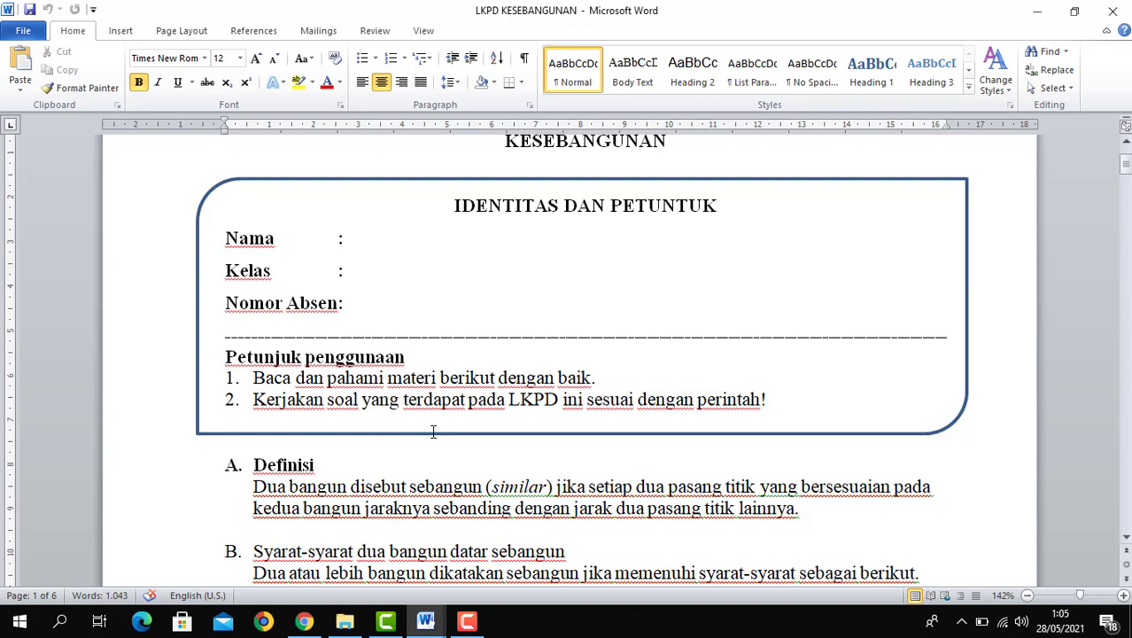
scroll(340, 399, down, 4)
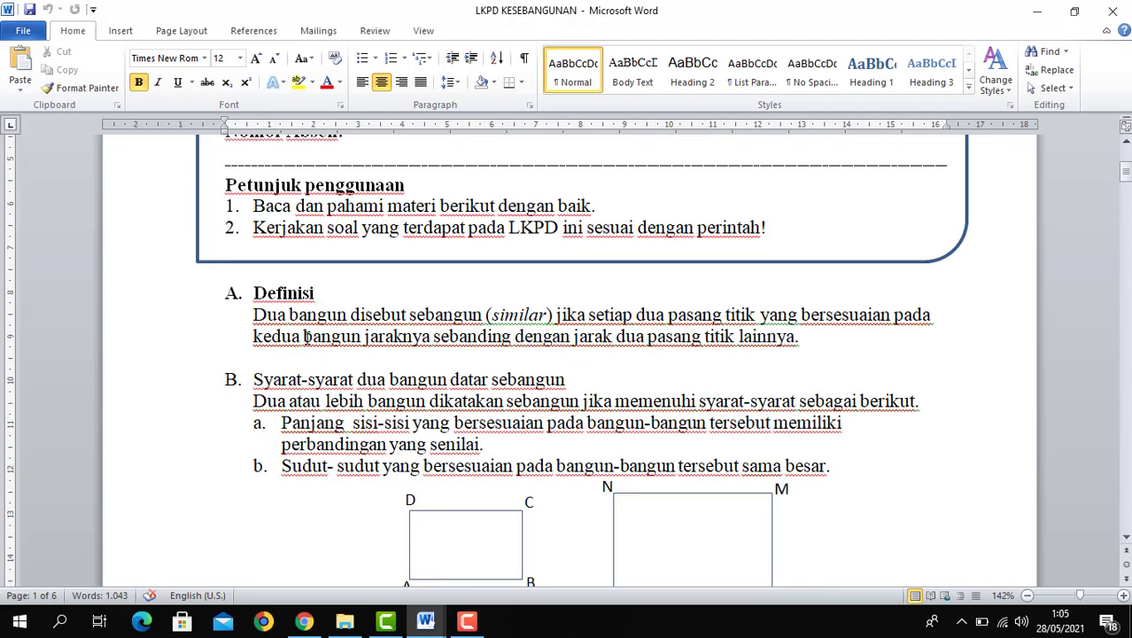
scroll(285, 382, up, 3)
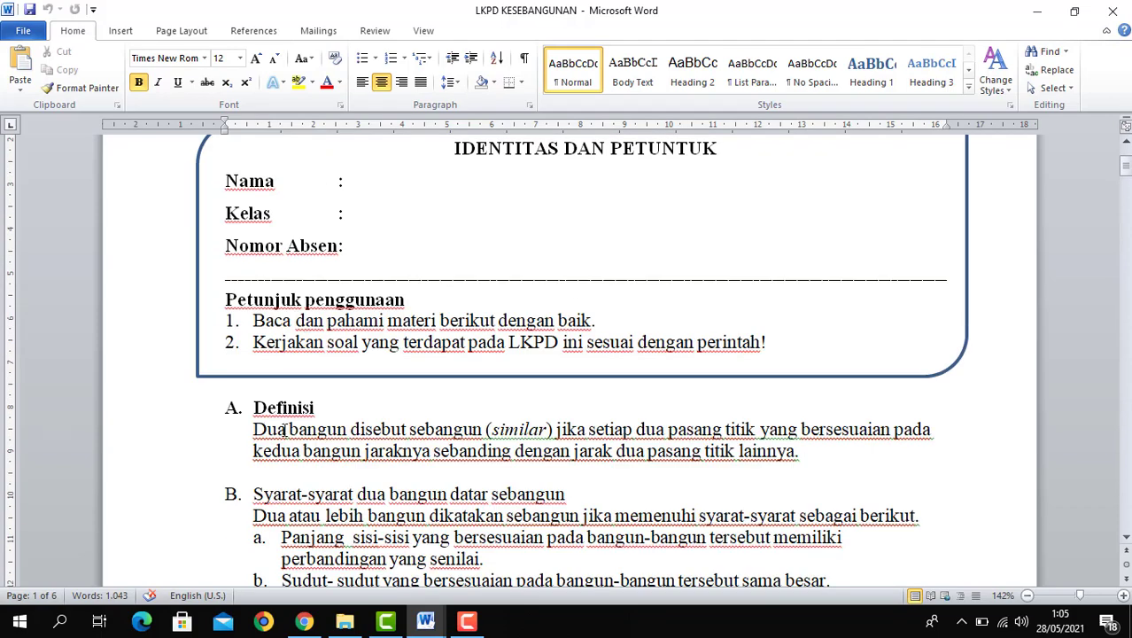
scroll(285, 428, down, 8)
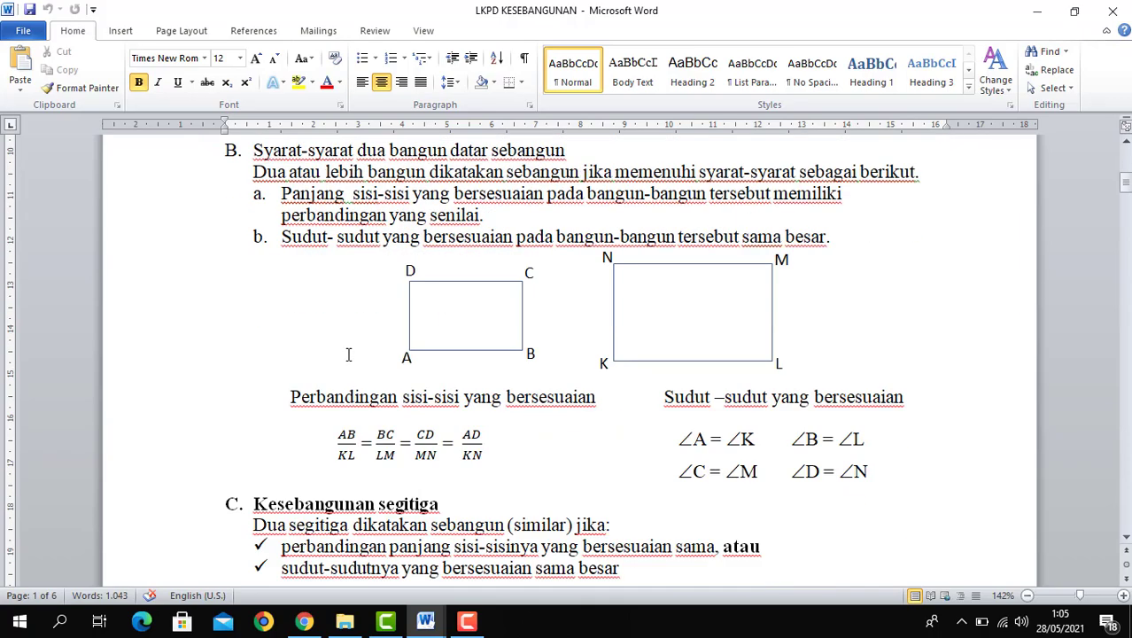
scroll(348, 354, down, 17)
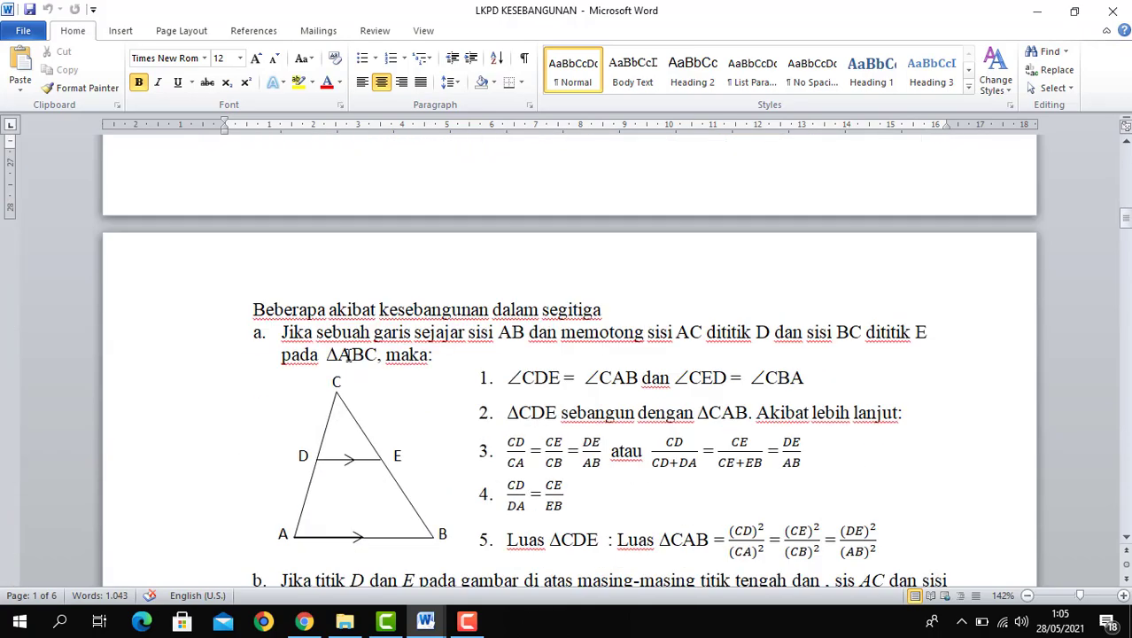
scroll(348, 354, down, 19)
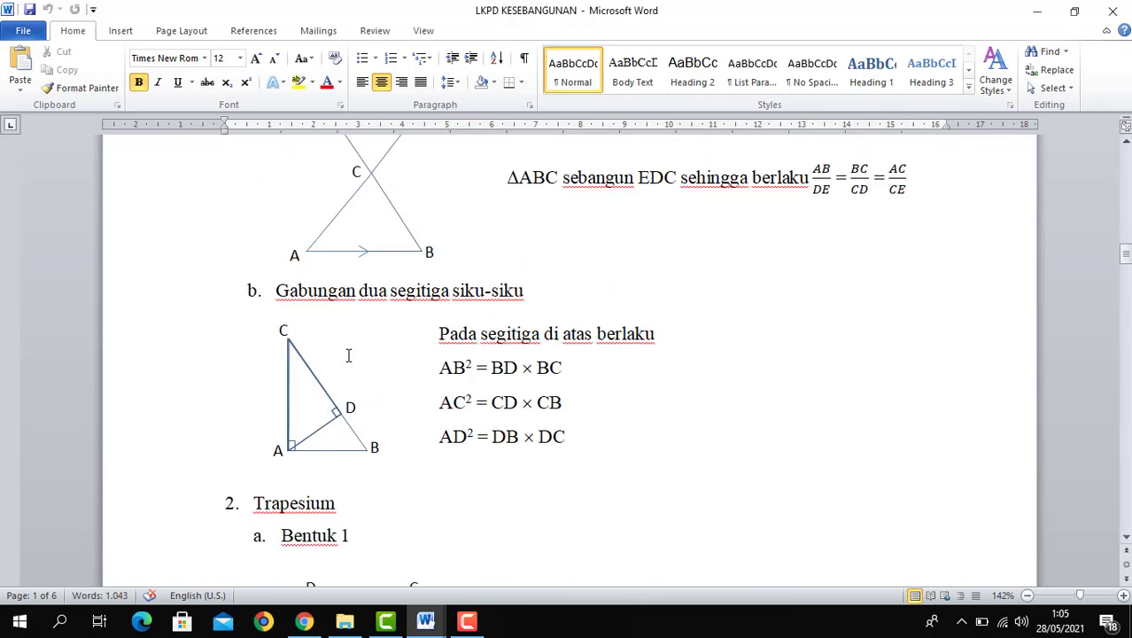
scroll(348, 355, down, 17)
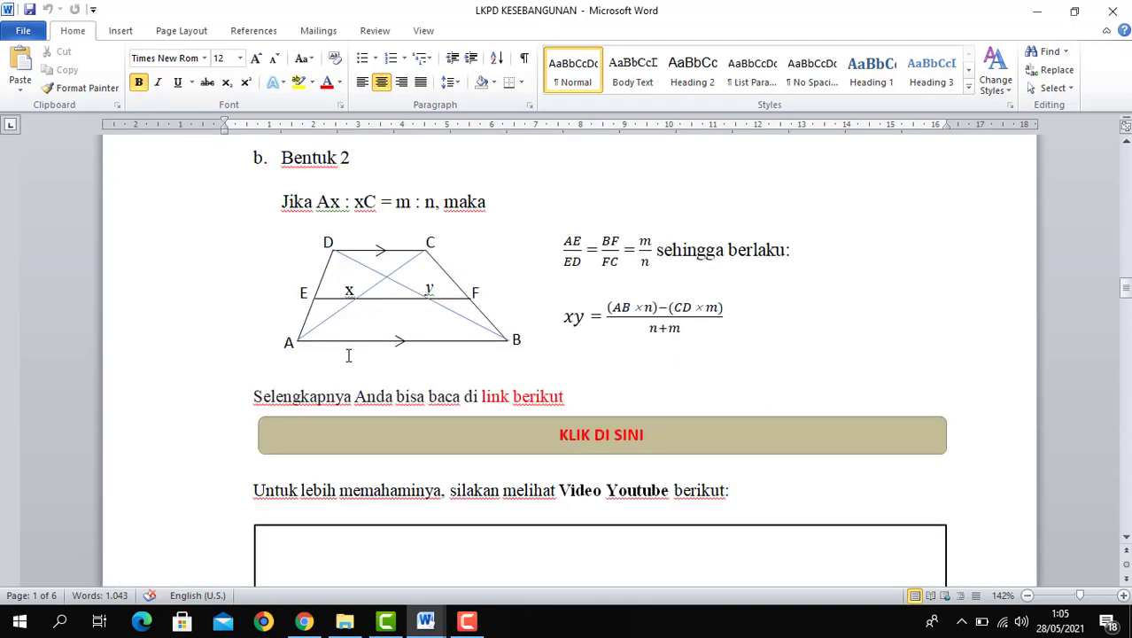
scroll(348, 355, down, 4)
scroll(348, 355, up, 3)
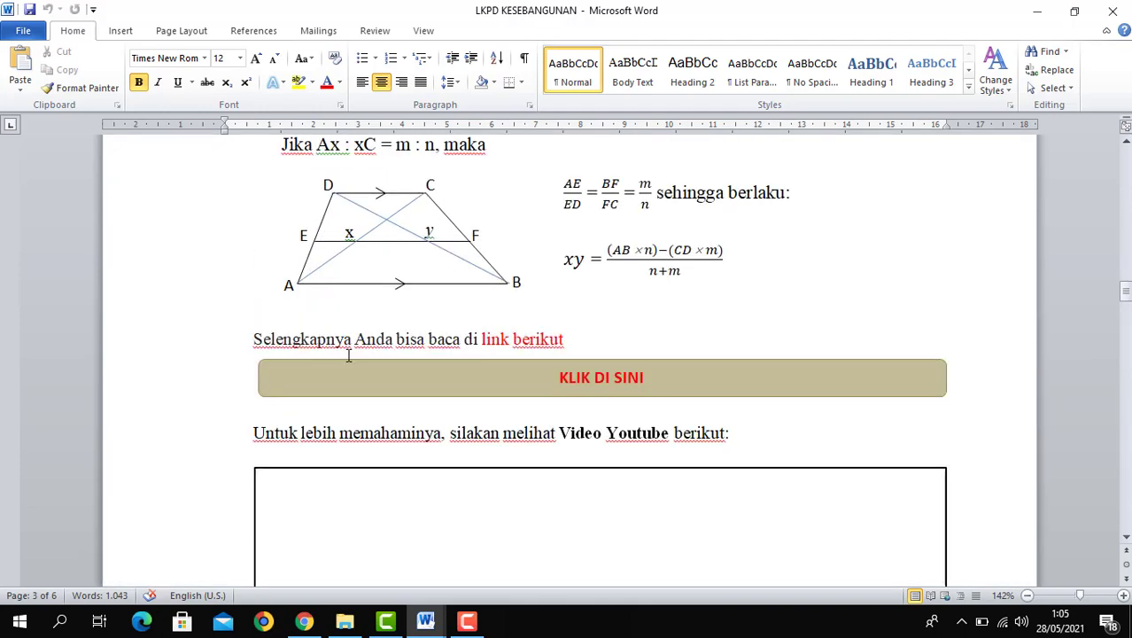
scroll(348, 355, up, 5)
scroll(348, 356, down, 1)
scroll(490, 362, up, 1)
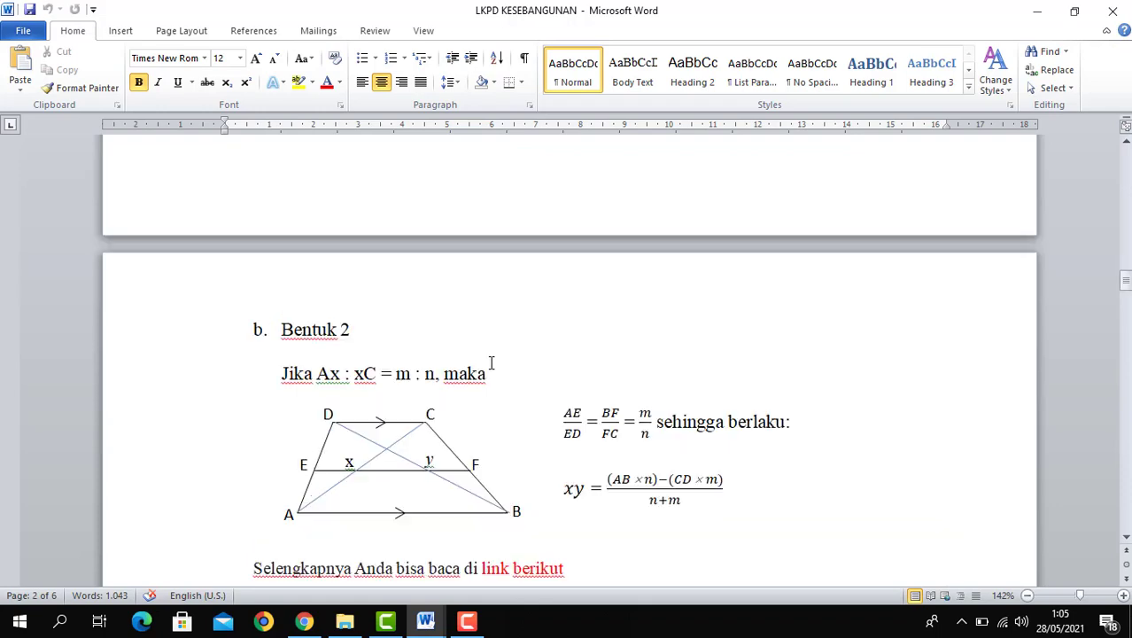
Step: Examine the KLIK DI SINI link shape and the empty frame reserved for the YouTube video beneath it
scroll(491, 363, down, 4)
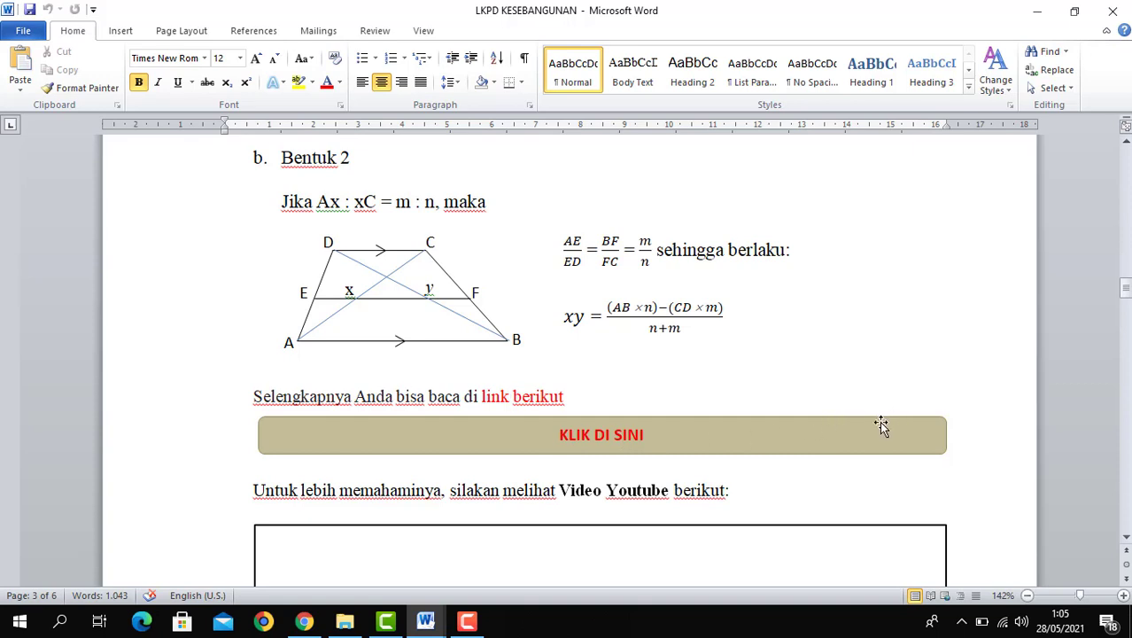
scroll(782, 432, down, 2)
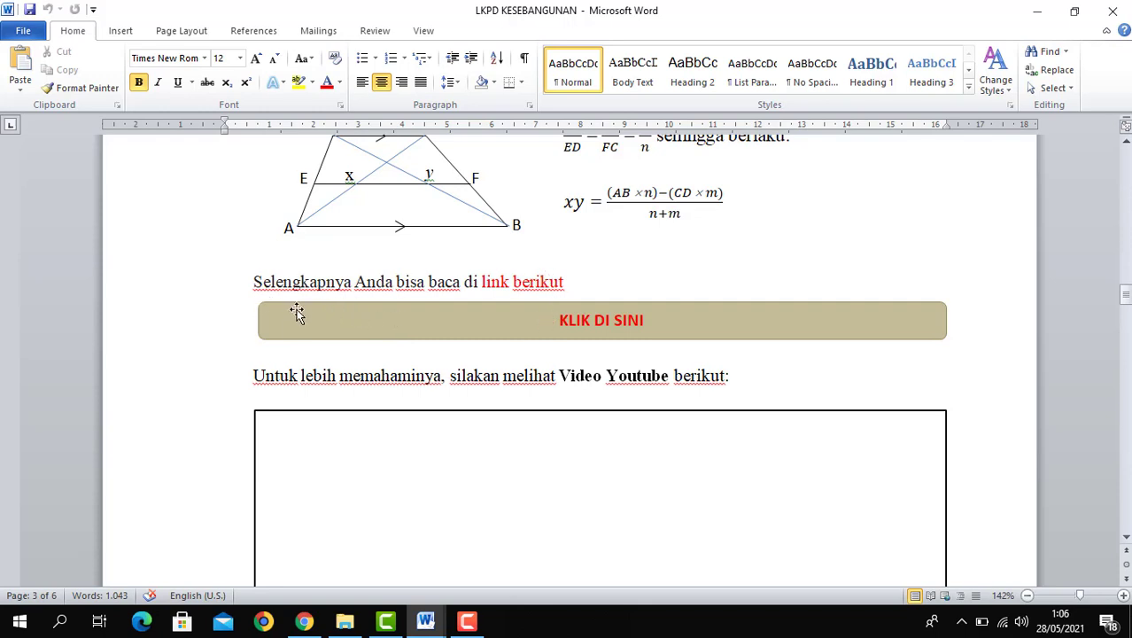
click(392, 305)
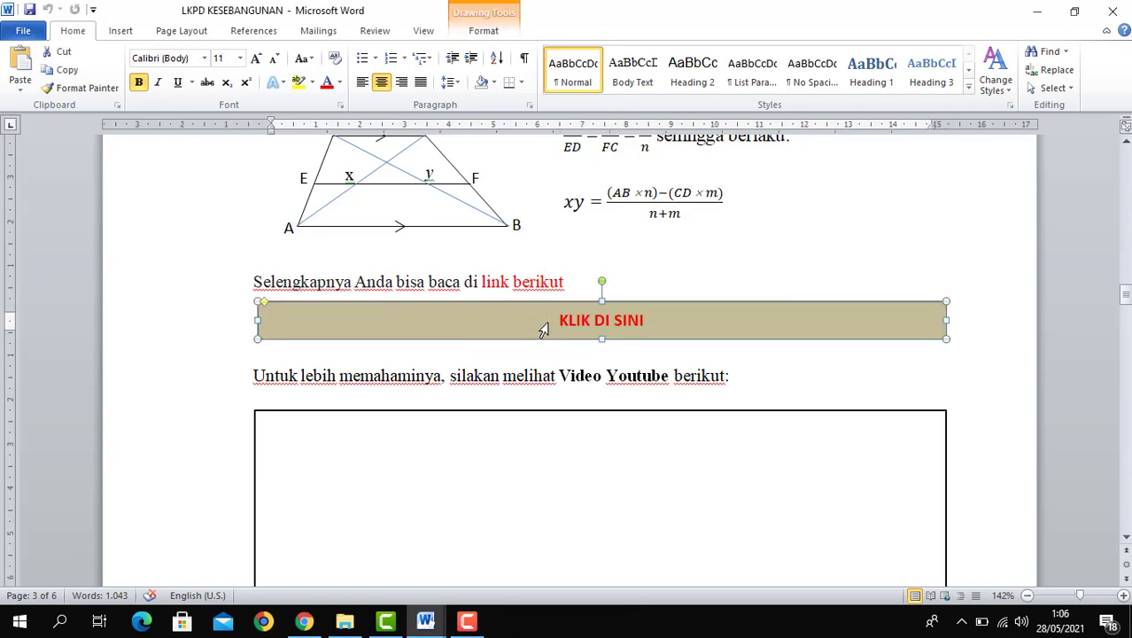
scroll(645, 359, down, 4)
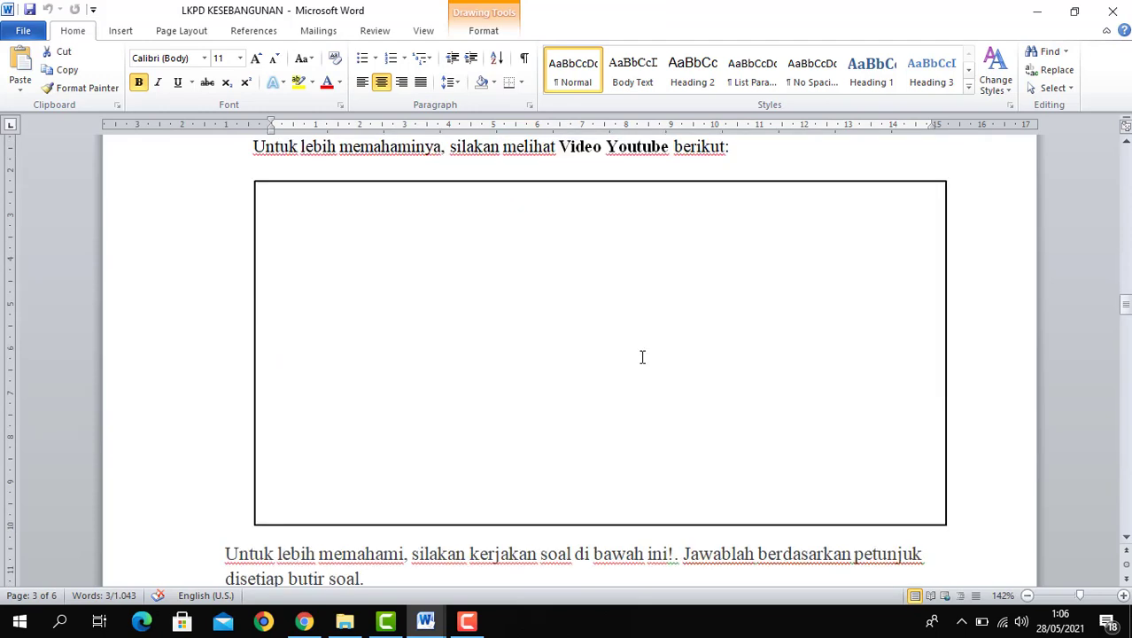
scroll(642, 357, up, 1)
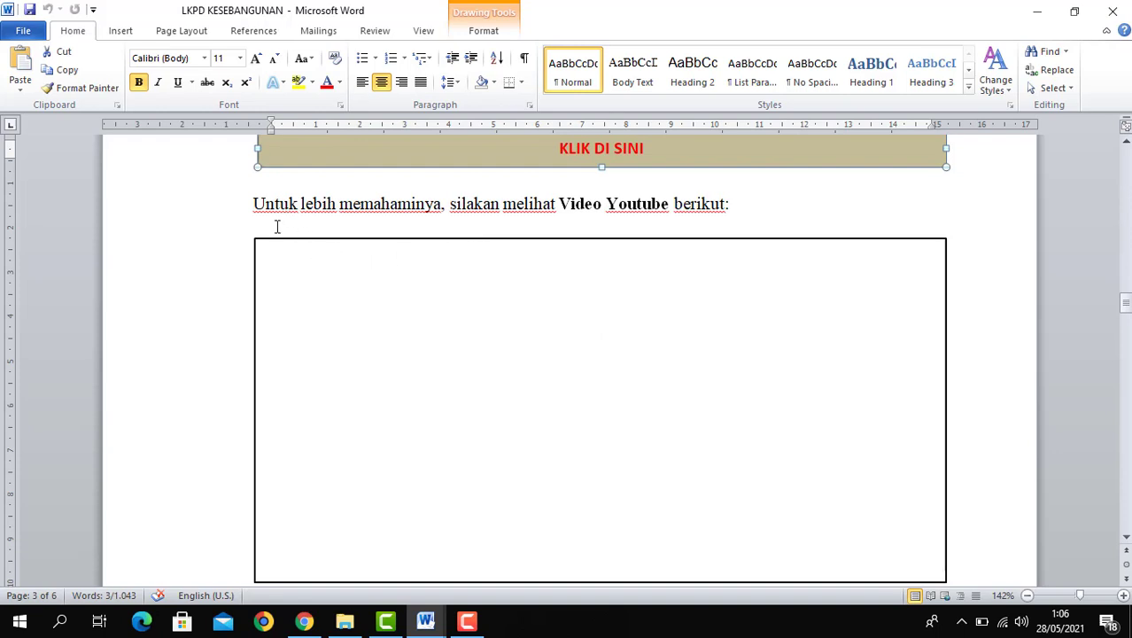
scroll(272, 252, down, 1)
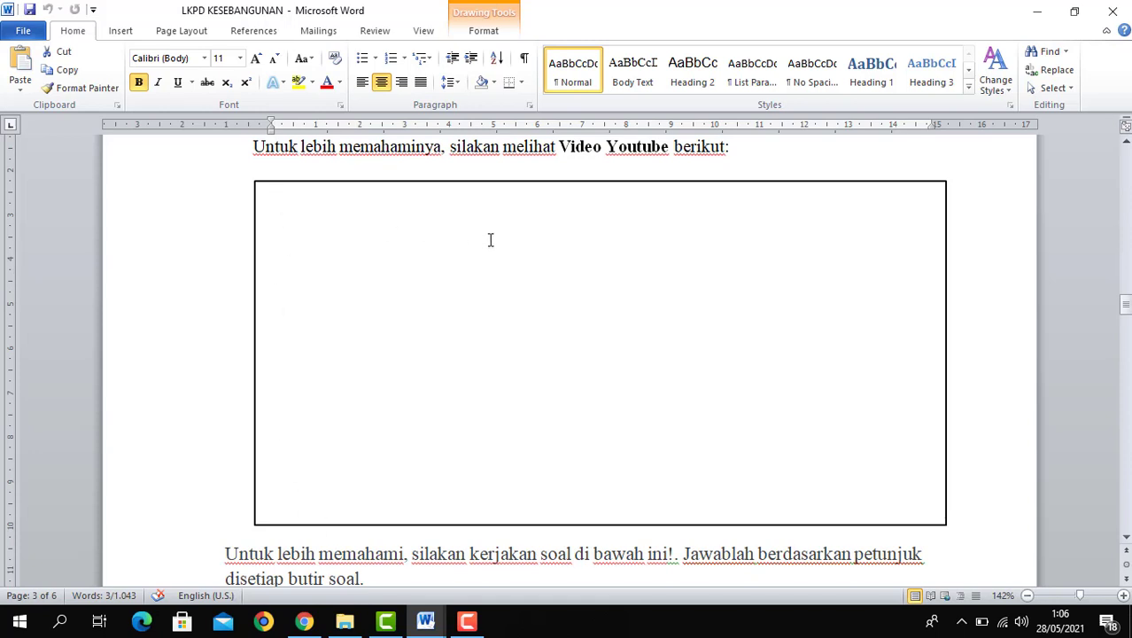
scroll(423, 262, up, 2)
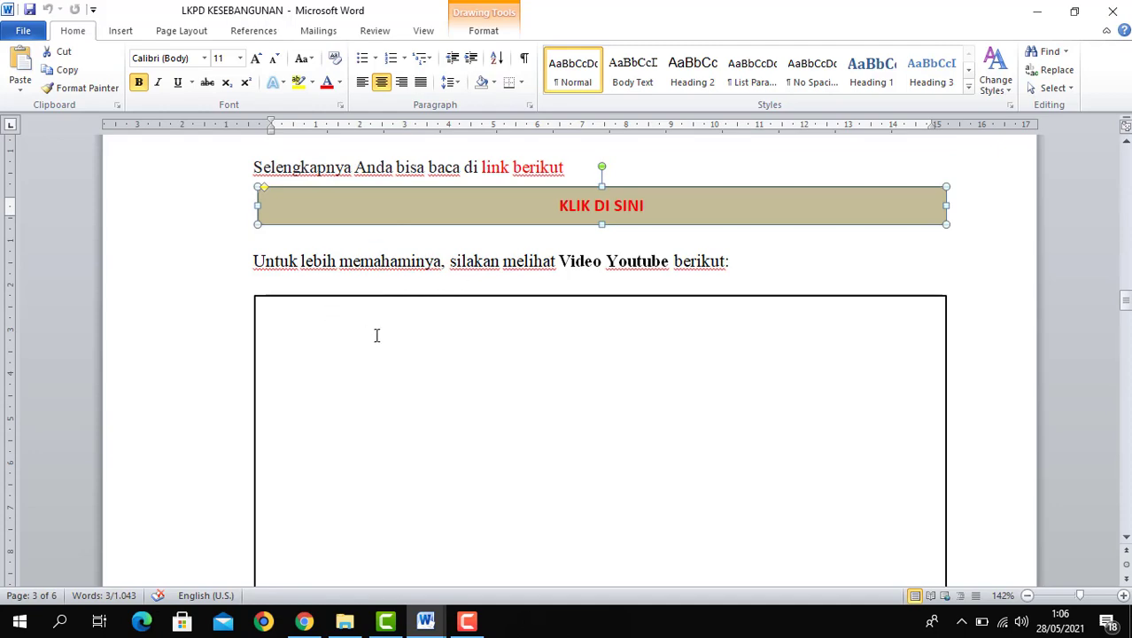
scroll(377, 334, down, 4)
scroll(447, 293, up, 6)
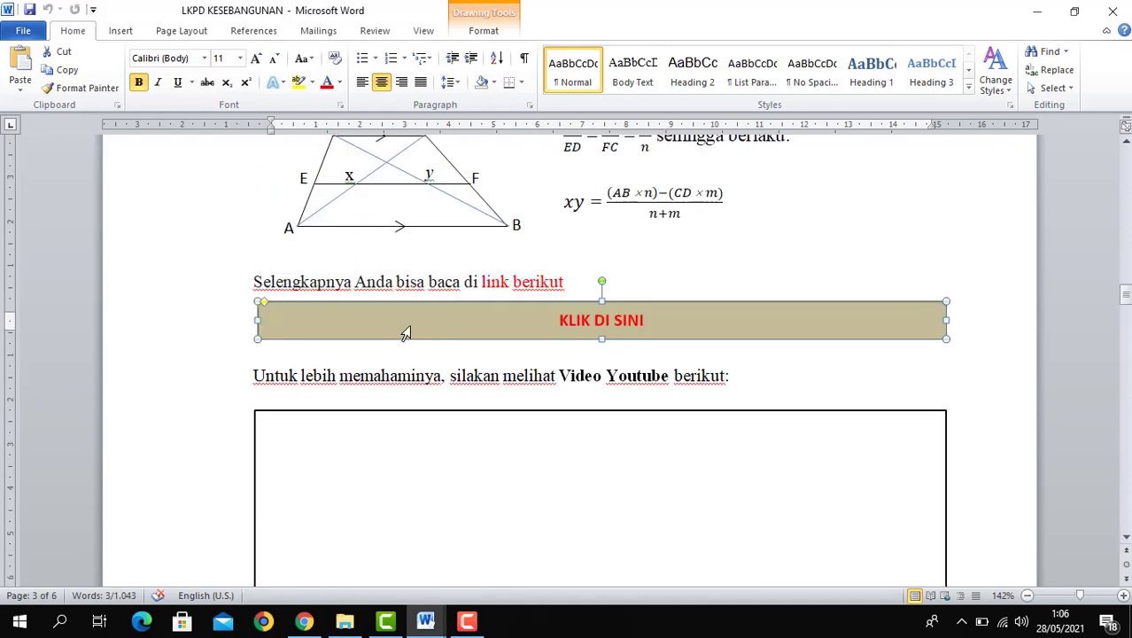
scroll(580, 338, down, 9)
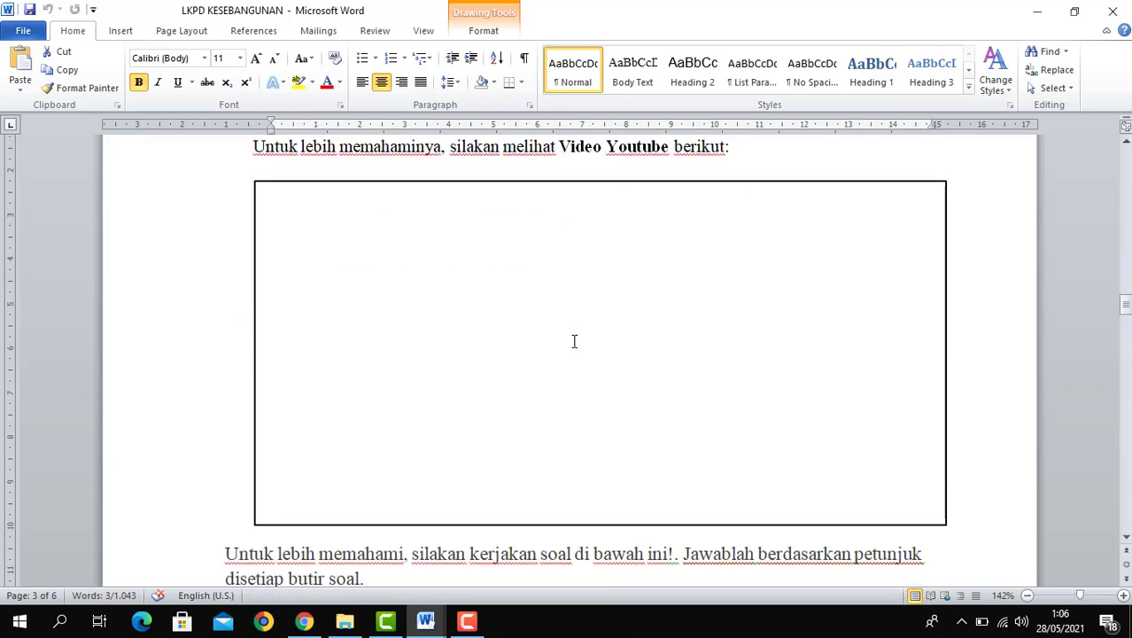
Step: Examine the line-matching exercise in question 1 and the fill-in parts of question 2
scroll(574, 341, down, 1)
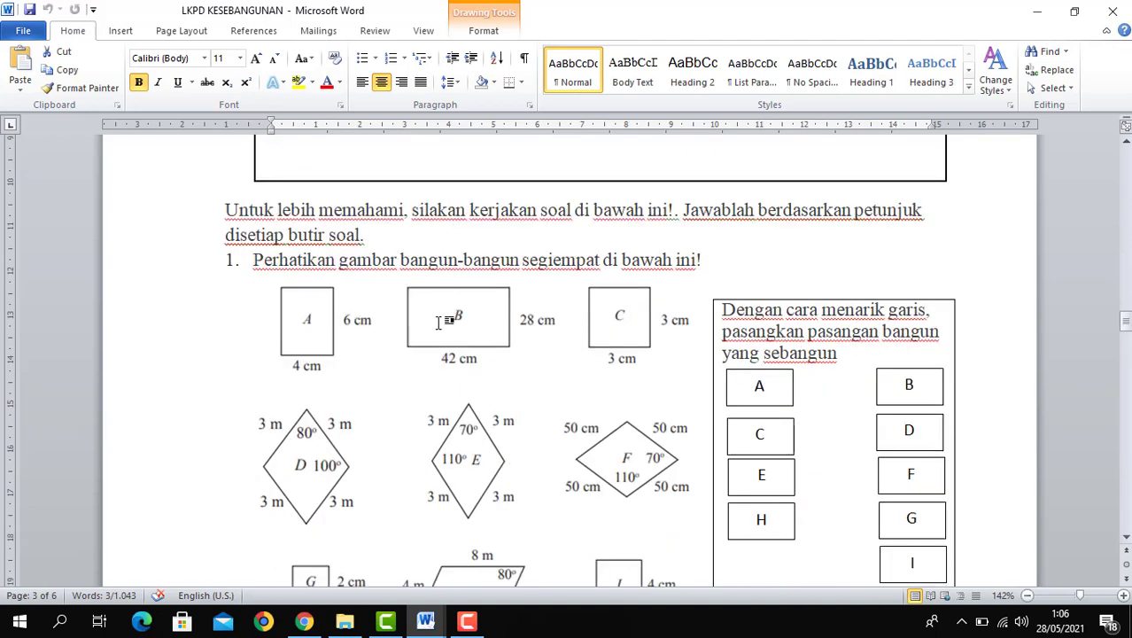
scroll(456, 323, down, 2)
scroll(558, 339, up, 1)
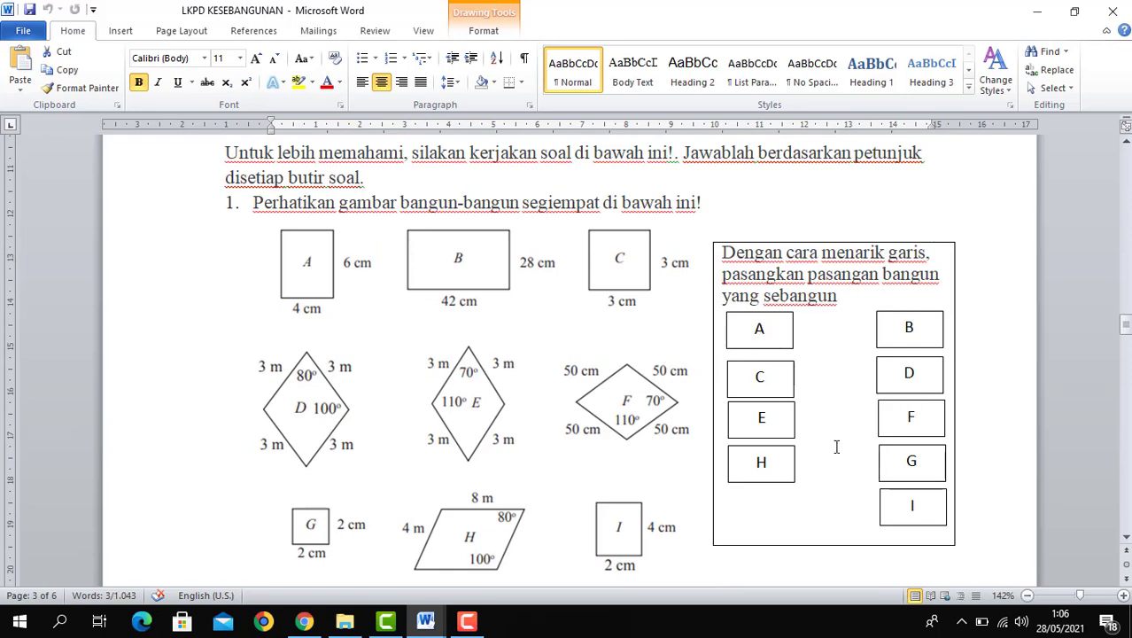
scroll(700, 465, down, 10)
scroll(690, 460, down, 1)
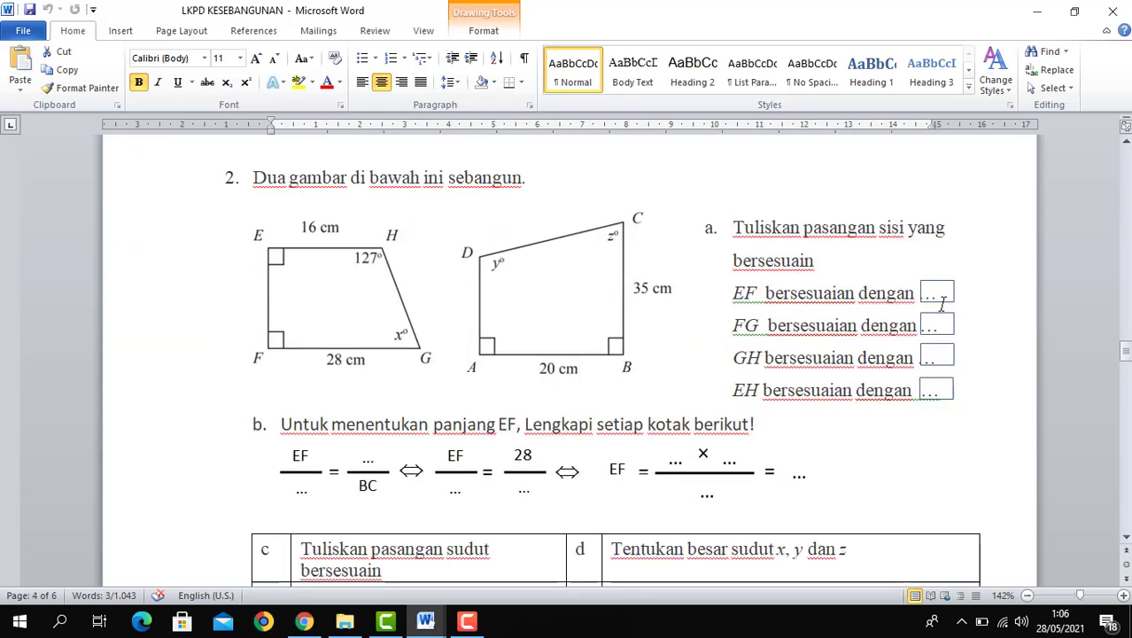
scroll(885, 363, down, 2)
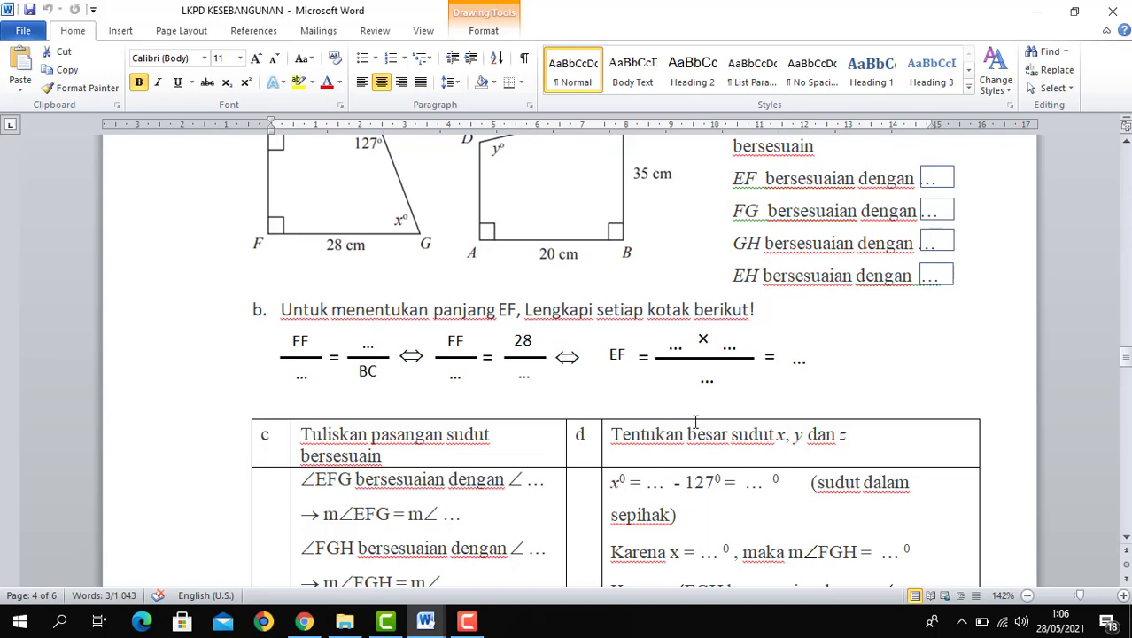
scroll(695, 422, down, 4)
scroll(697, 423, up, 3)
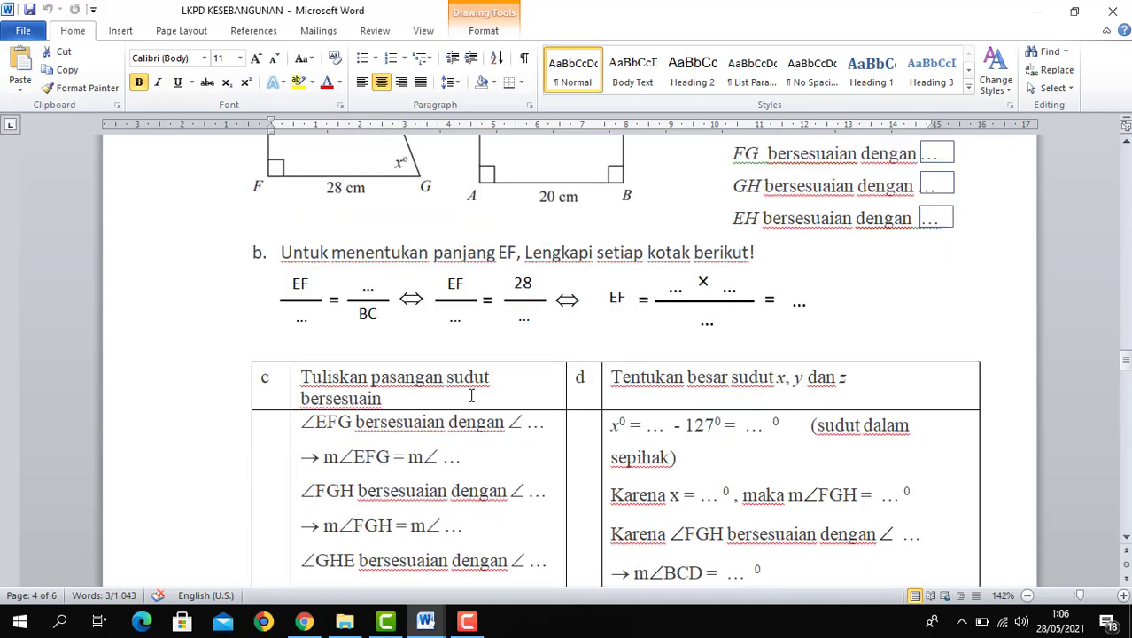
Step: Cut the table containing parts c and d out of question 2 and delete the empty line before question 3
click(345, 346)
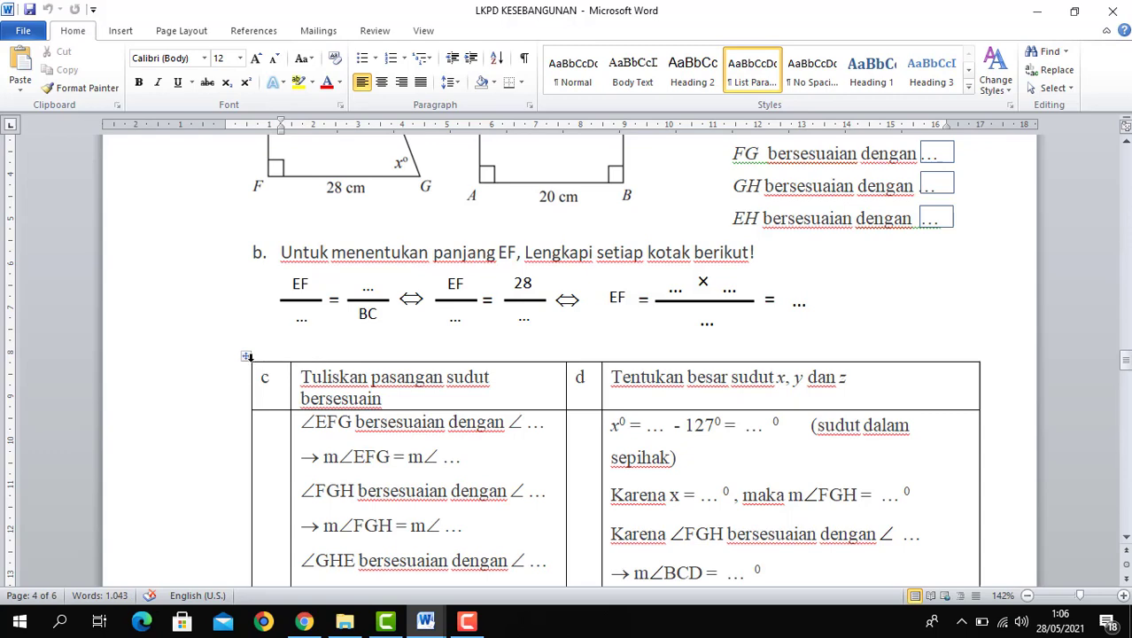
click(246, 359)
right_click(247, 359)
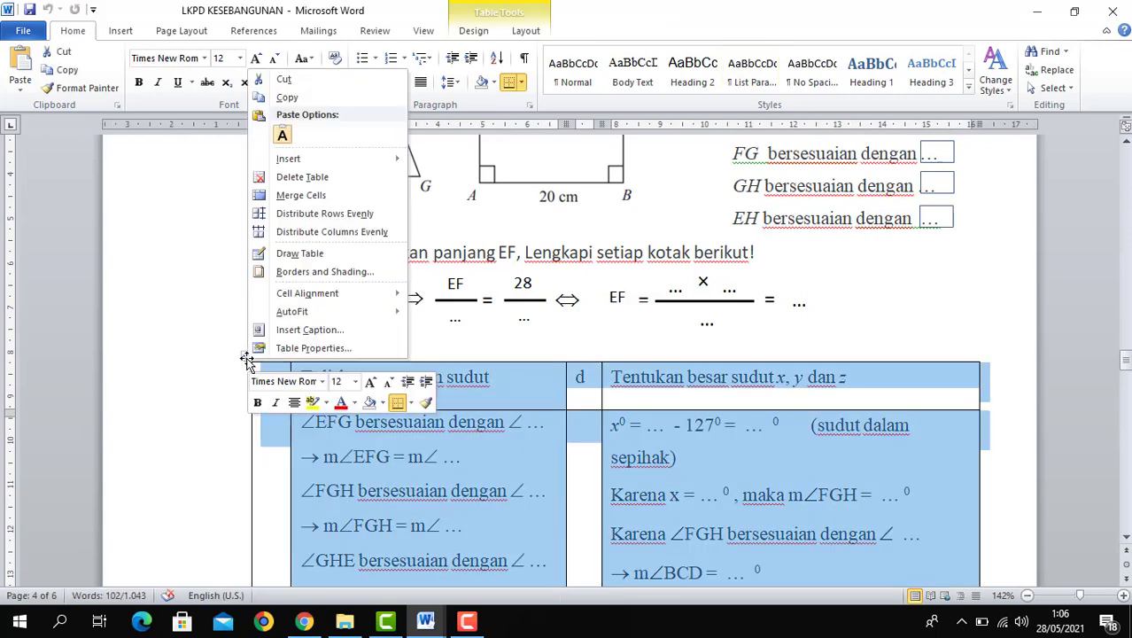
click(284, 79)
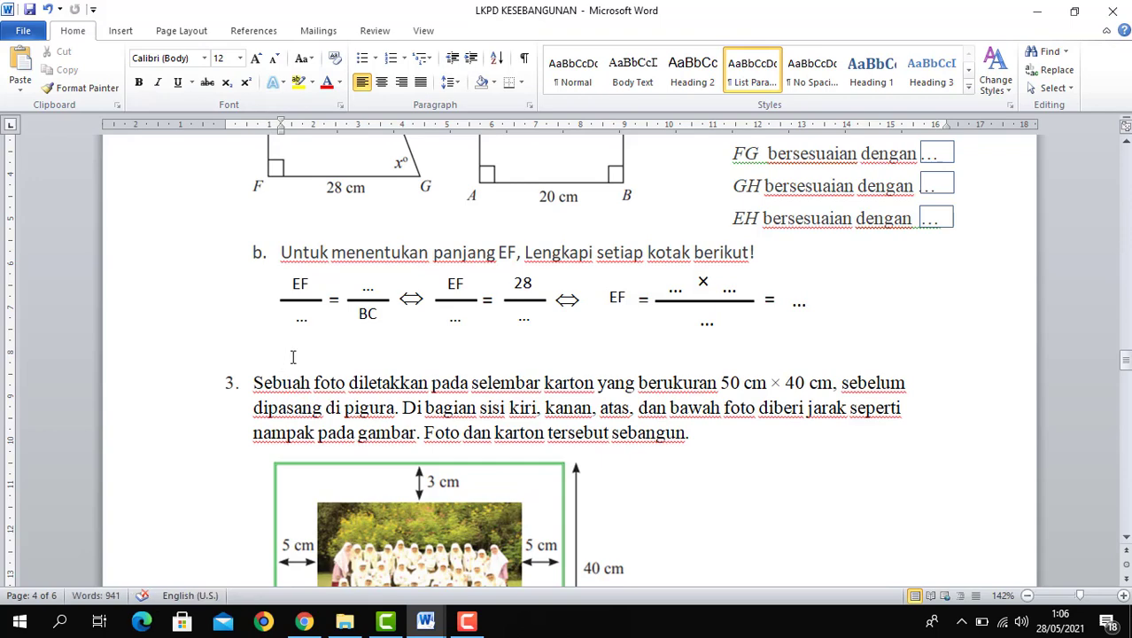
key(Delete)
scroll(404, 401, down, 2)
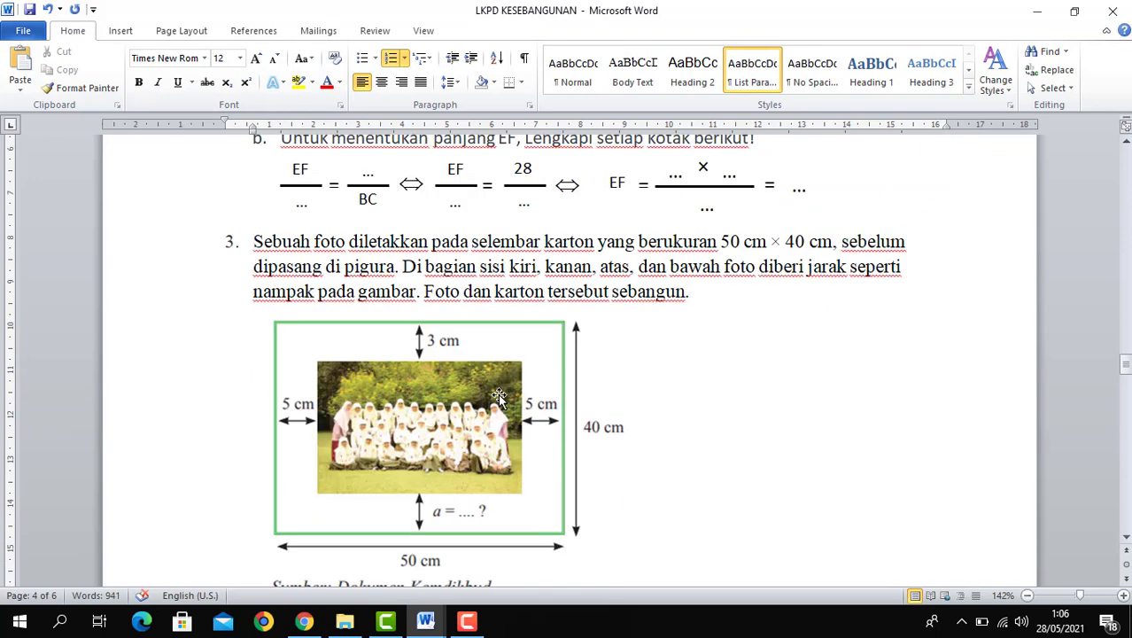
Step: Examine question 3 with its framed photo figure and the fill-in fractions for Lebar foto in part a
scroll(500, 403, down, 7)
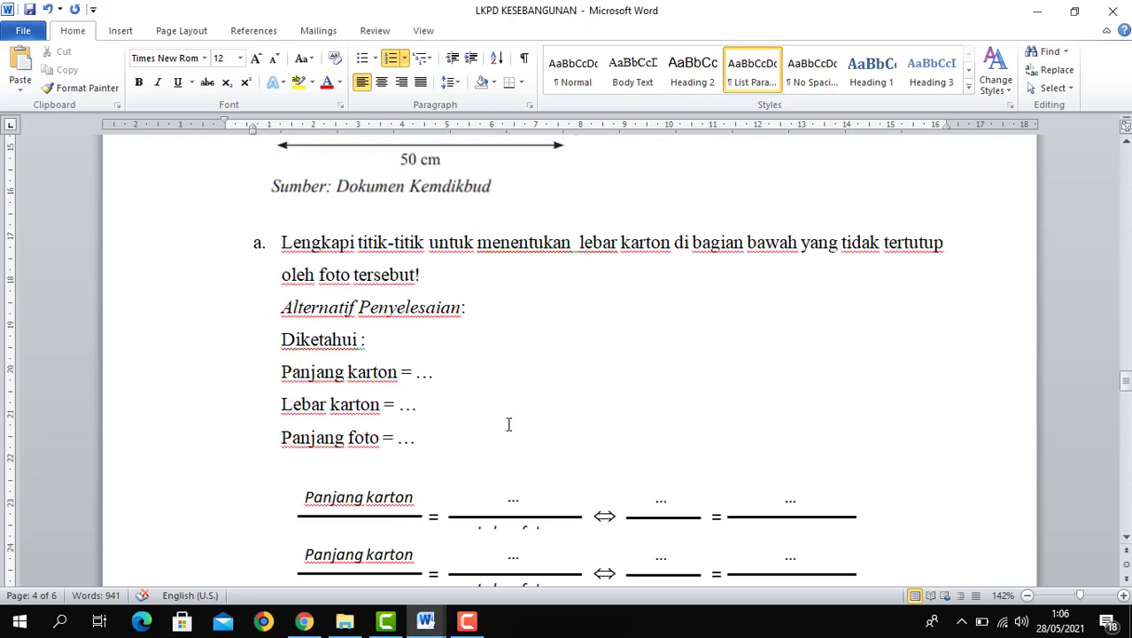
scroll(508, 424, down, 2)
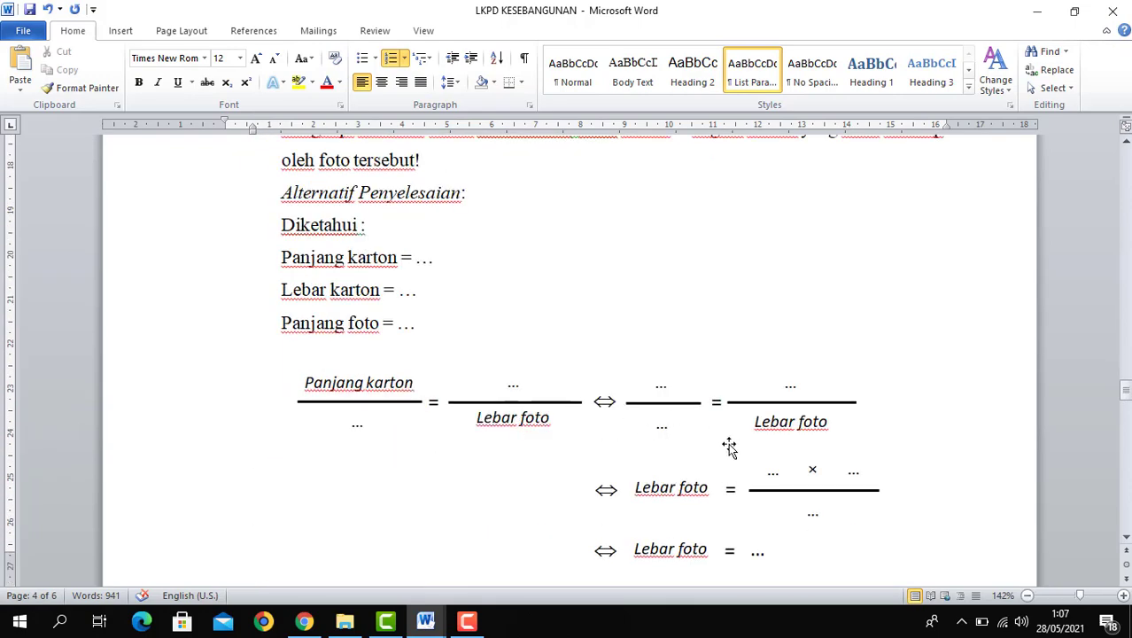
scroll(632, 430, up, 9)
scroll(633, 429, up, 1)
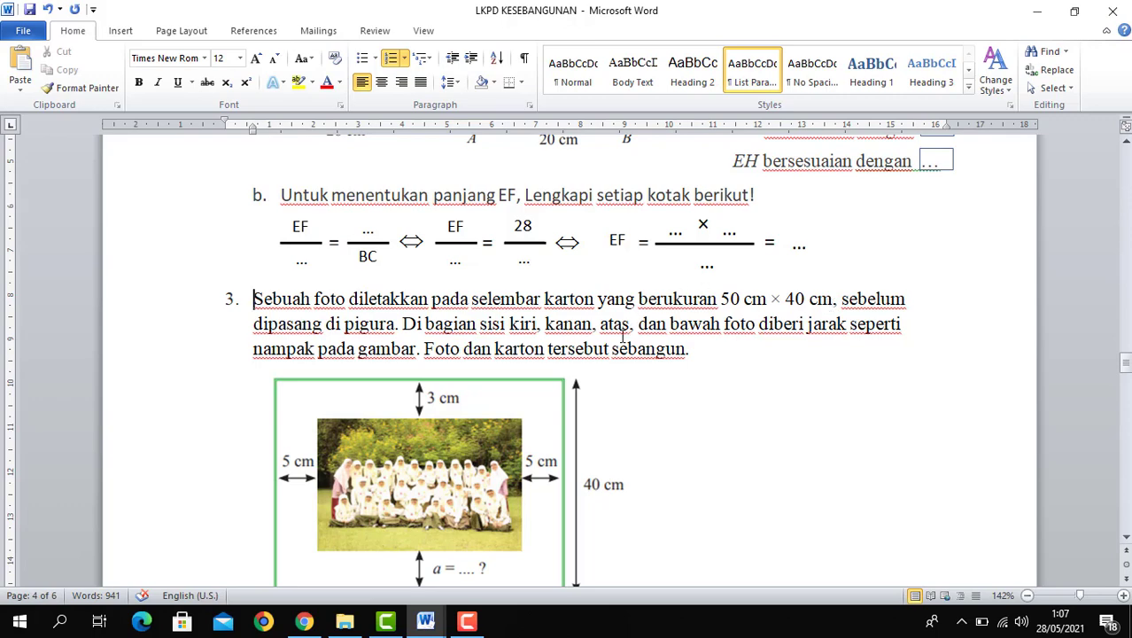
scroll(620, 334, down, 12)
scroll(545, 323, down, 1)
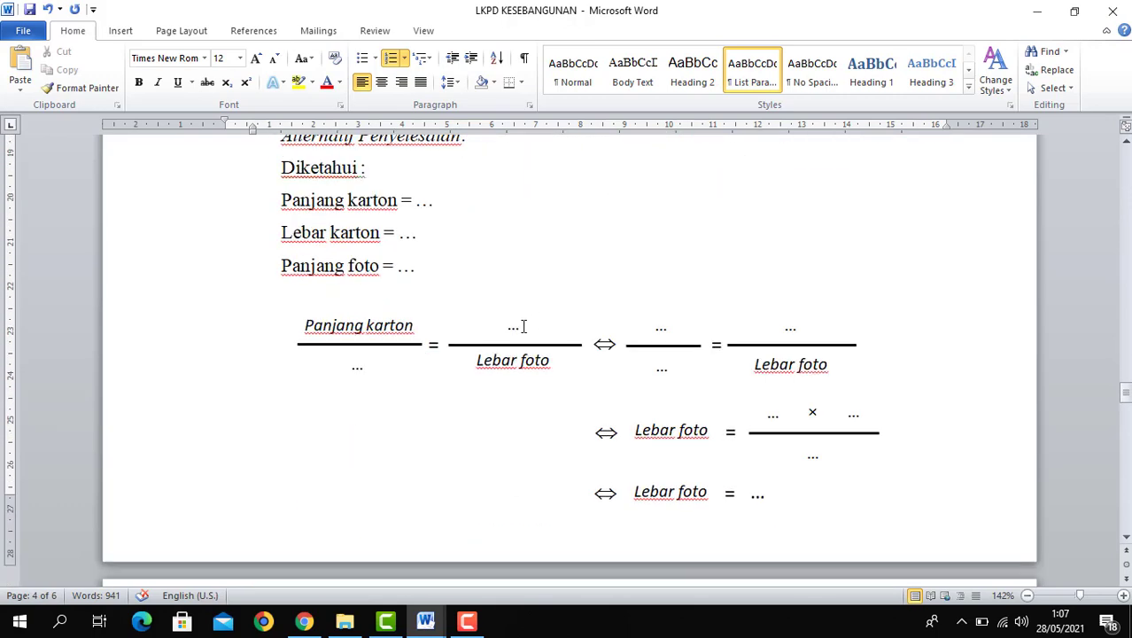
scroll(417, 295, up, 2)
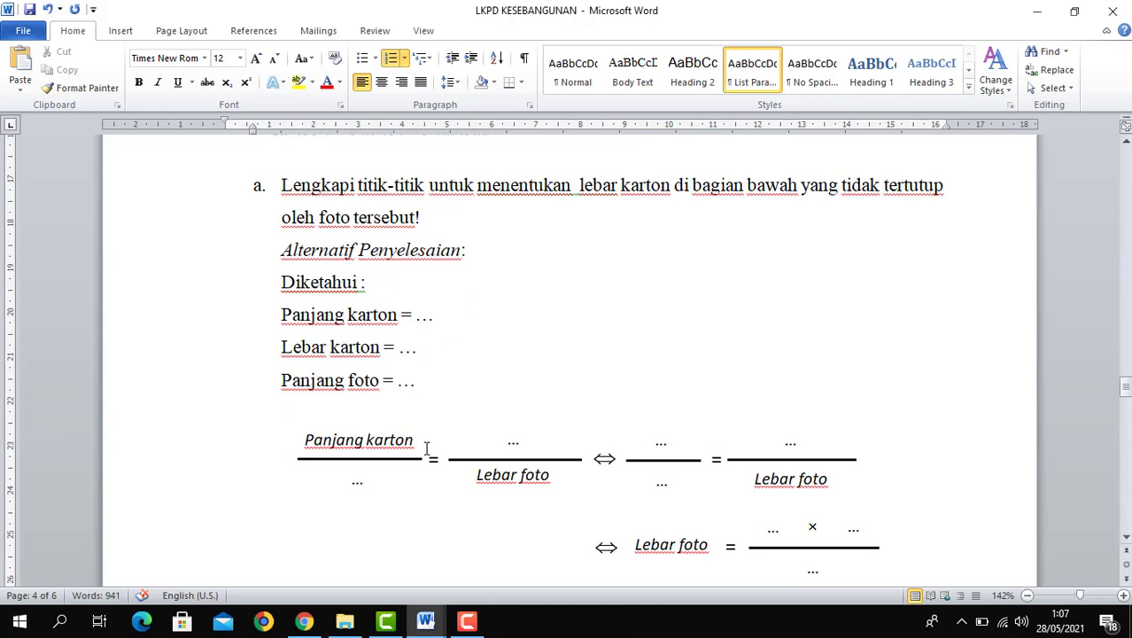
scroll(425, 445, down, 1)
scroll(534, 419, down, 2)
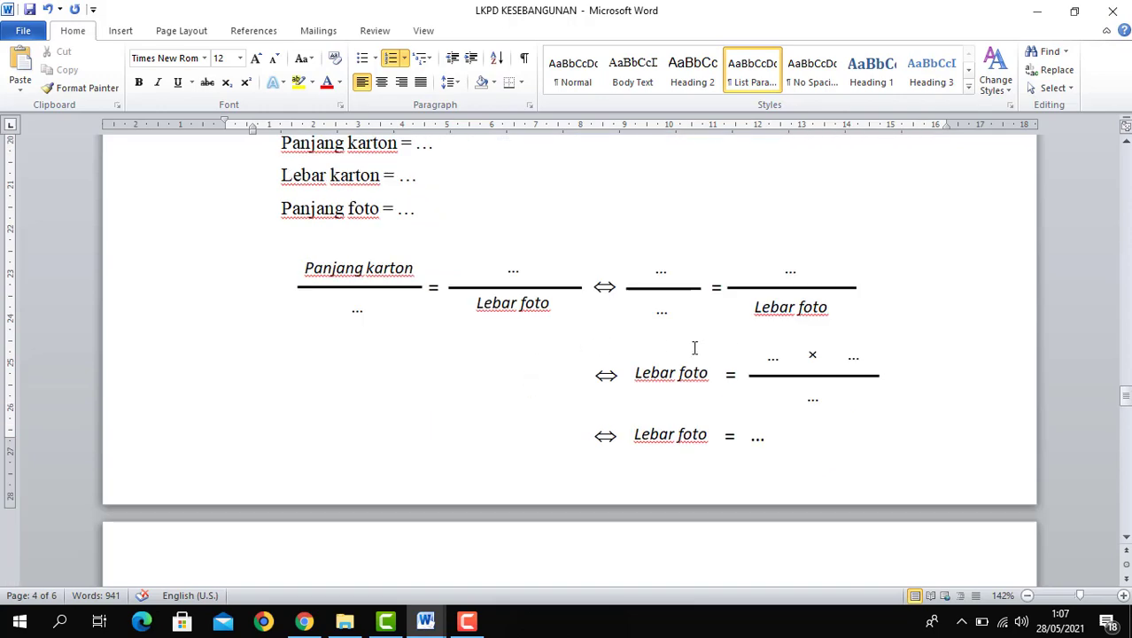
Step: Review the worksheet from the end of question 3 through multiple-choice questions 5 to 8 and the closing instruction
scroll(886, 405, down, 8)
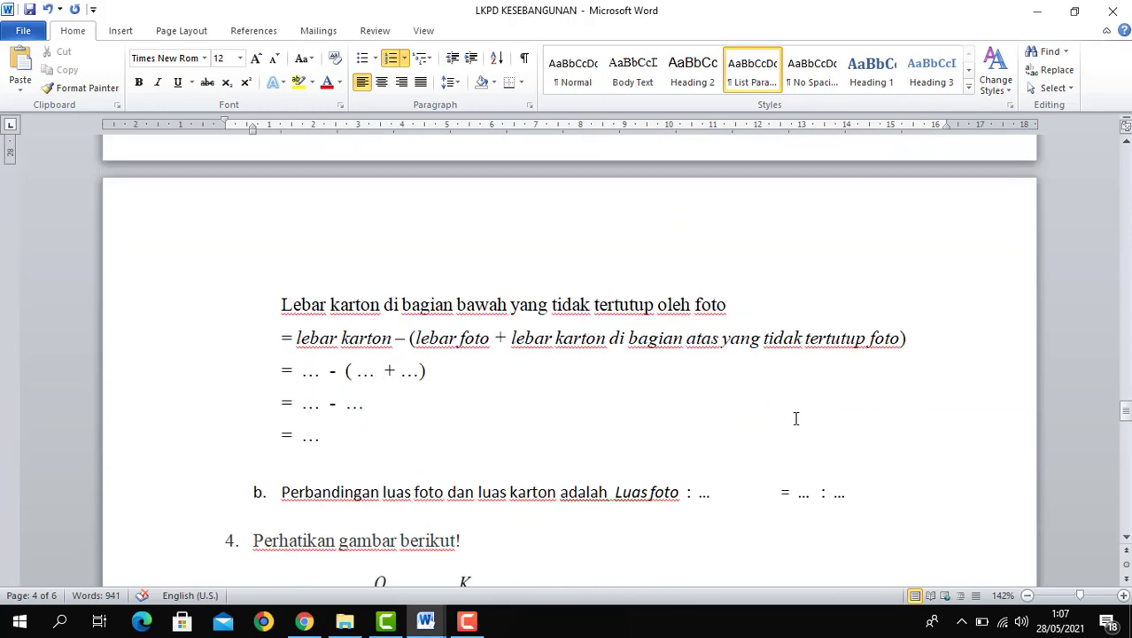
scroll(683, 415, down, 5)
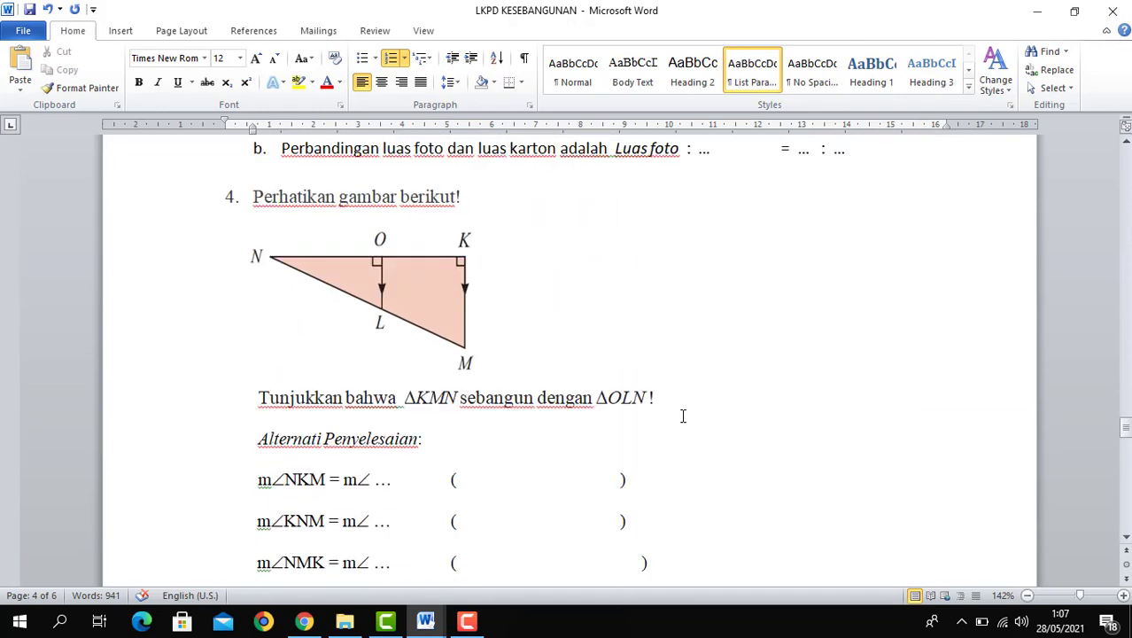
scroll(683, 413, down, 5)
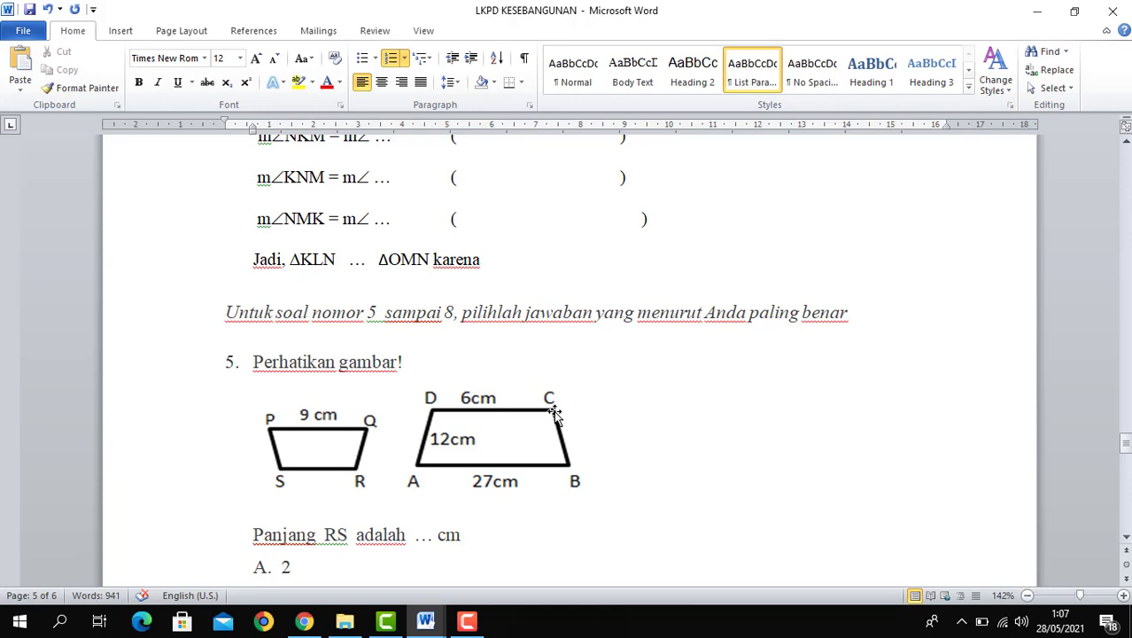
scroll(531, 399, down, 3)
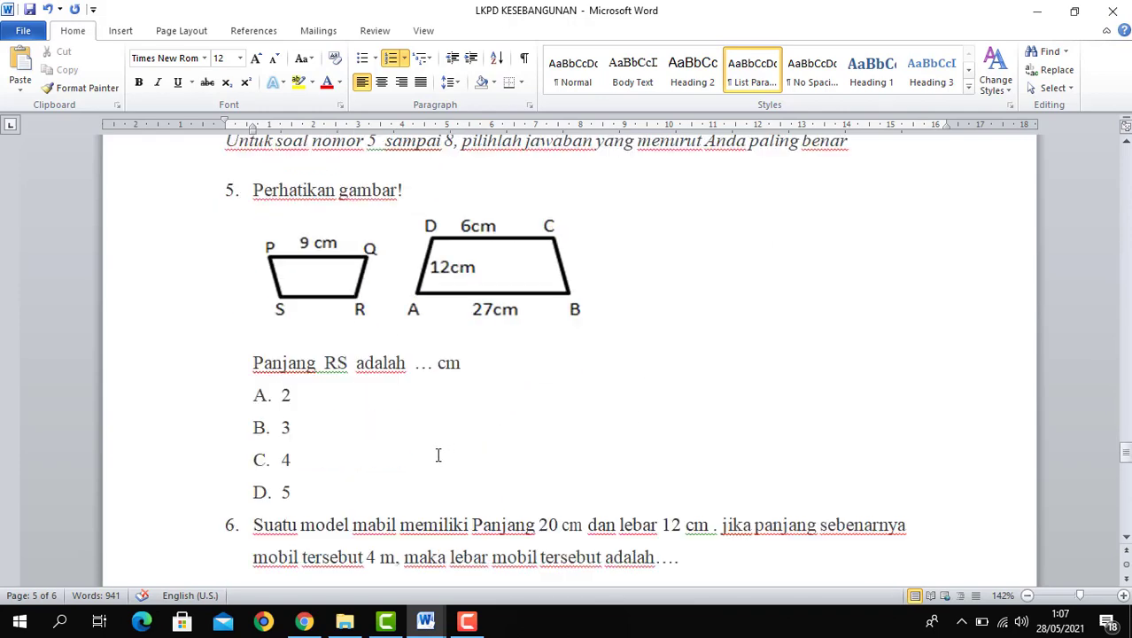
scroll(438, 456, down, 5)
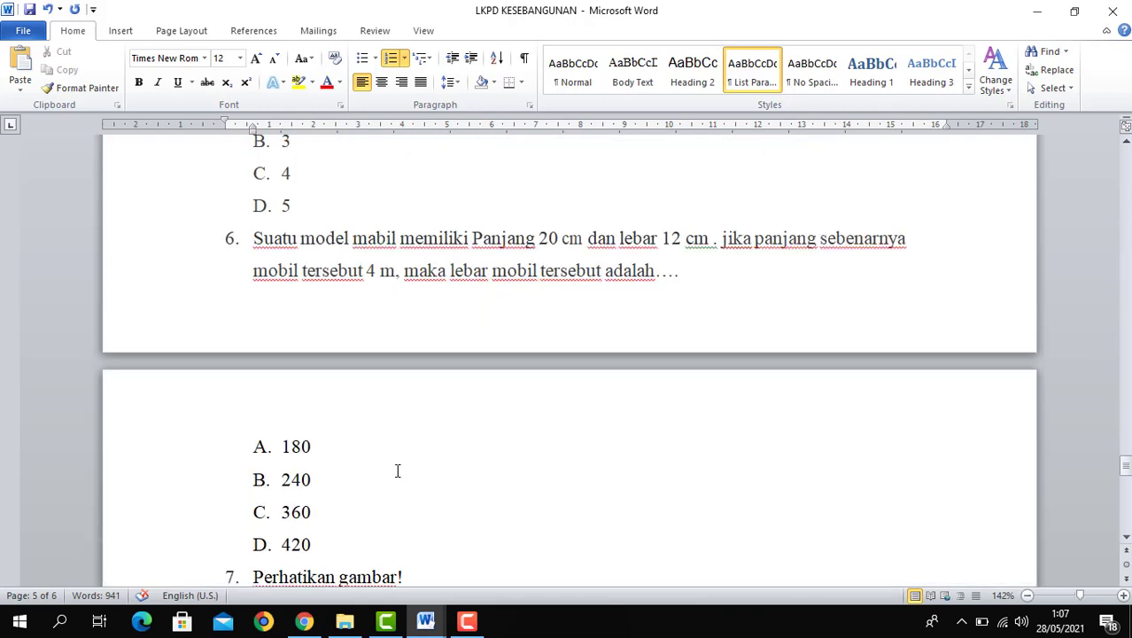
scroll(398, 470, down, 5)
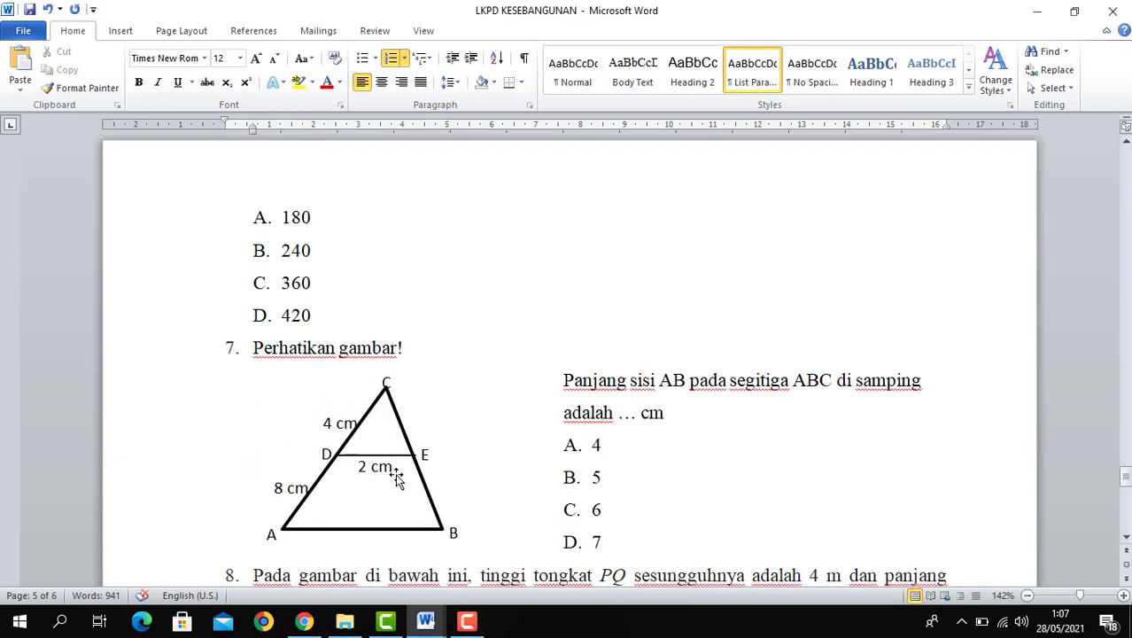
scroll(447, 474, down, 9)
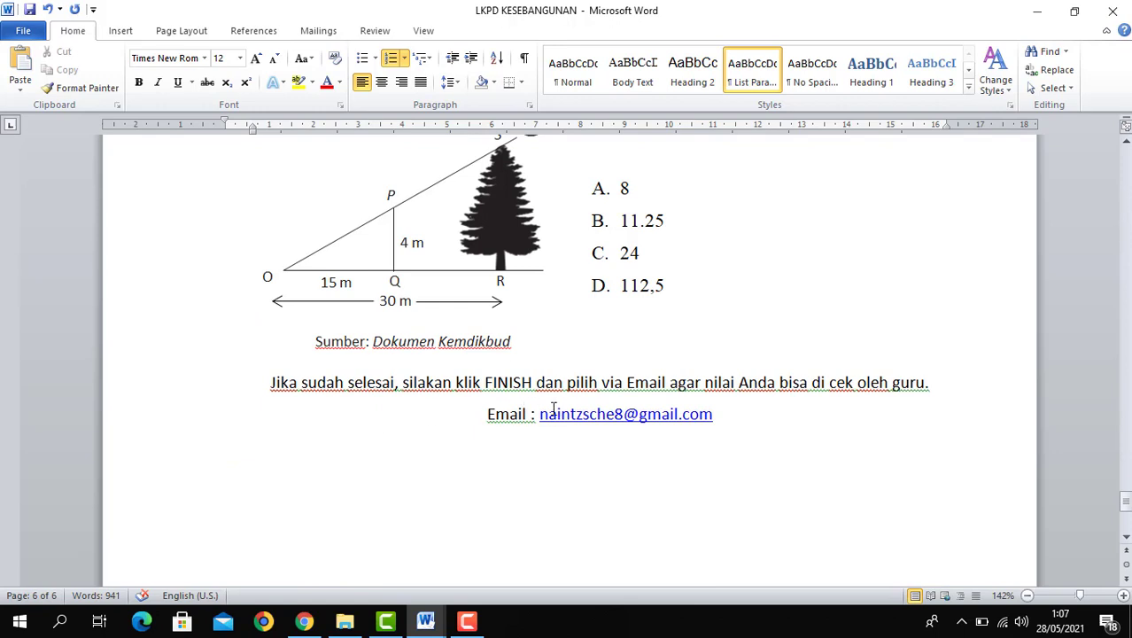
Step: Insert an empty line above the closing sentence beginning "Jika sudah selesai" on the last page
click(306, 359)
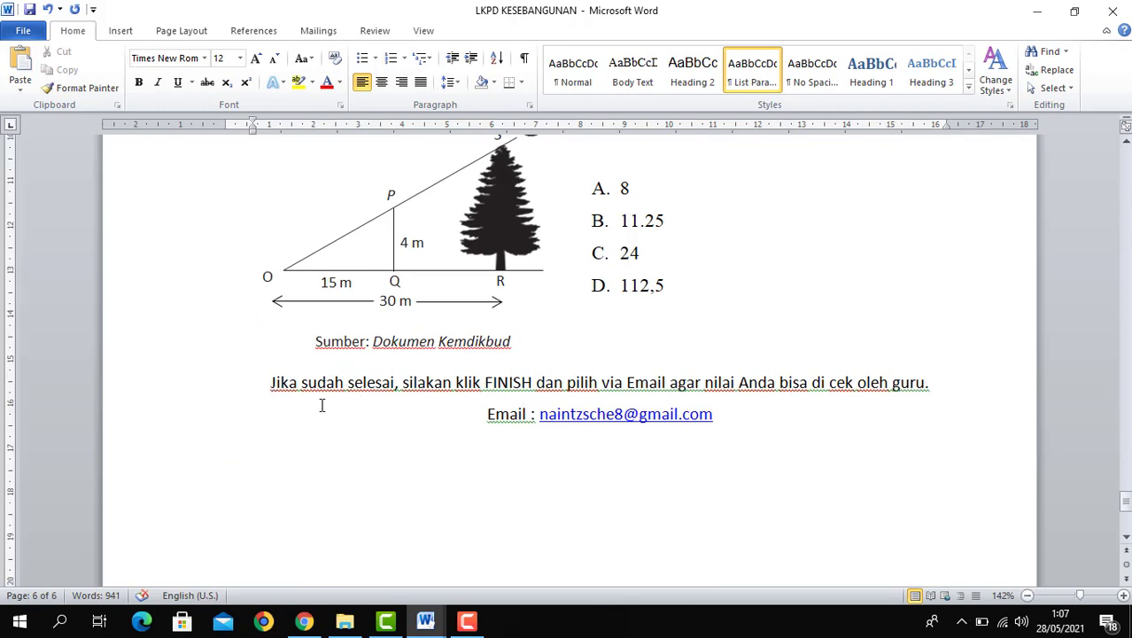
click(264, 382)
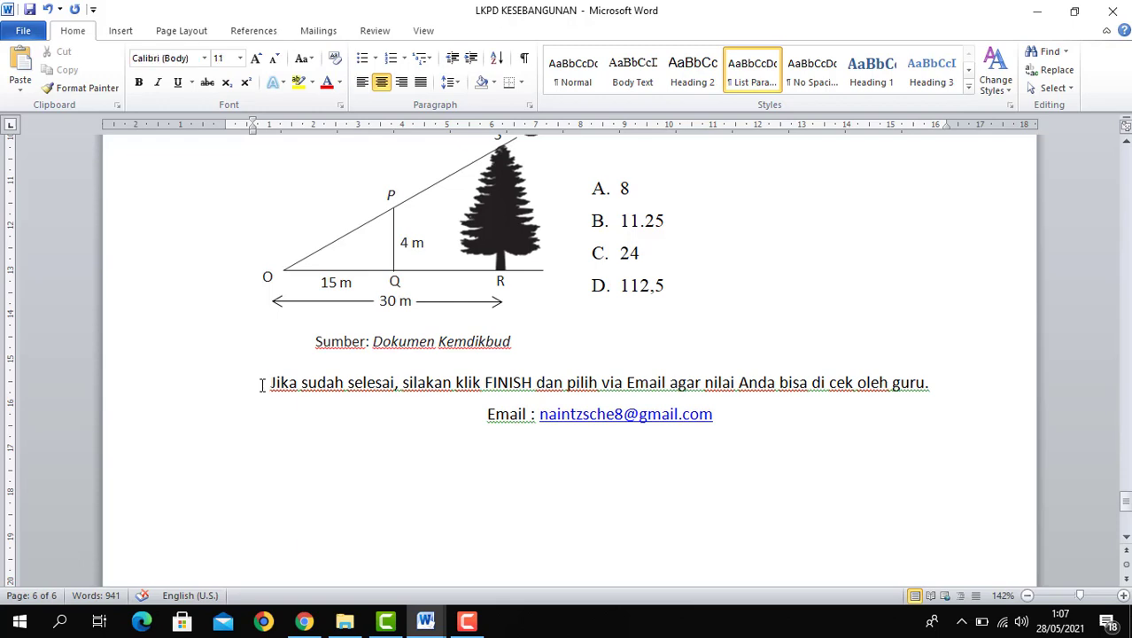
key(Return)
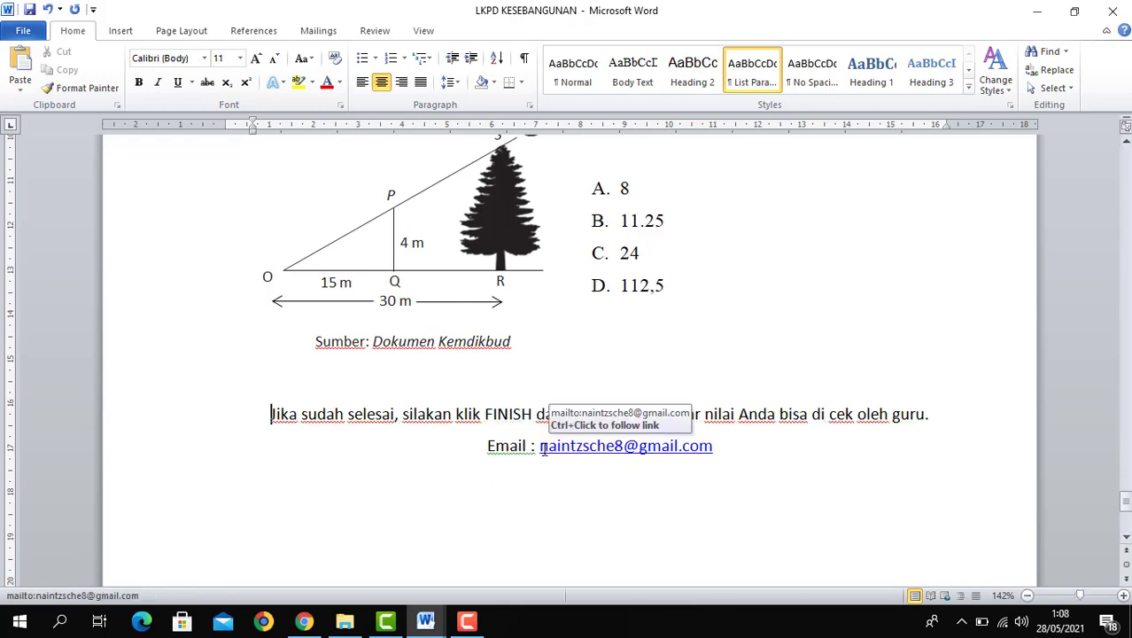
Step: Make the word FINISH in the closing sentence red and bold
drag(484, 415, 531, 415)
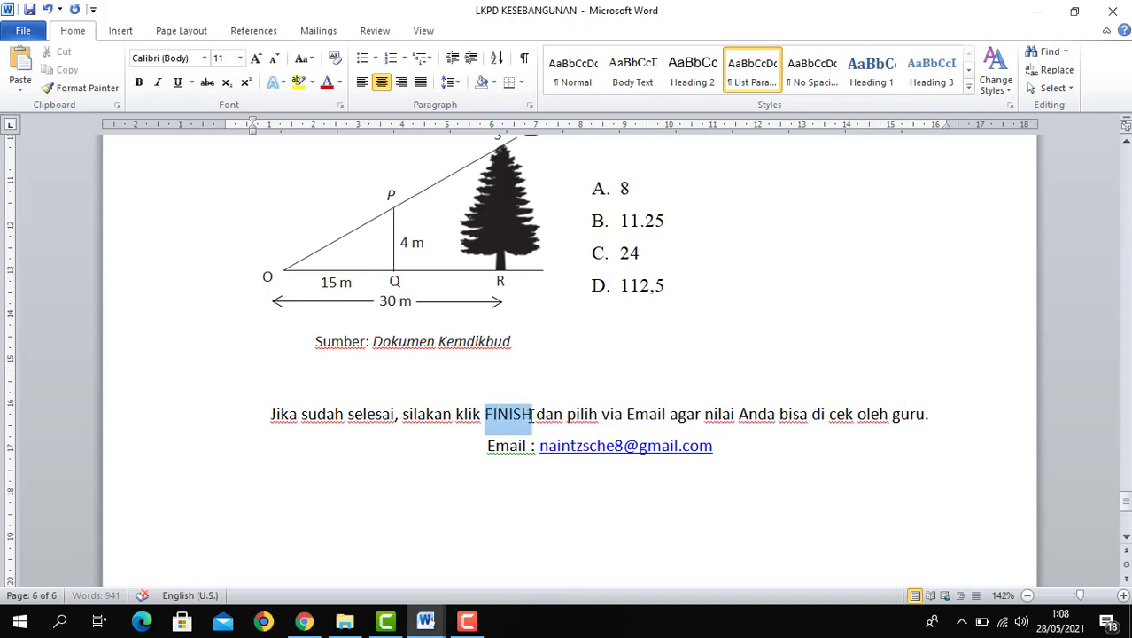
click(326, 82)
click(140, 82)
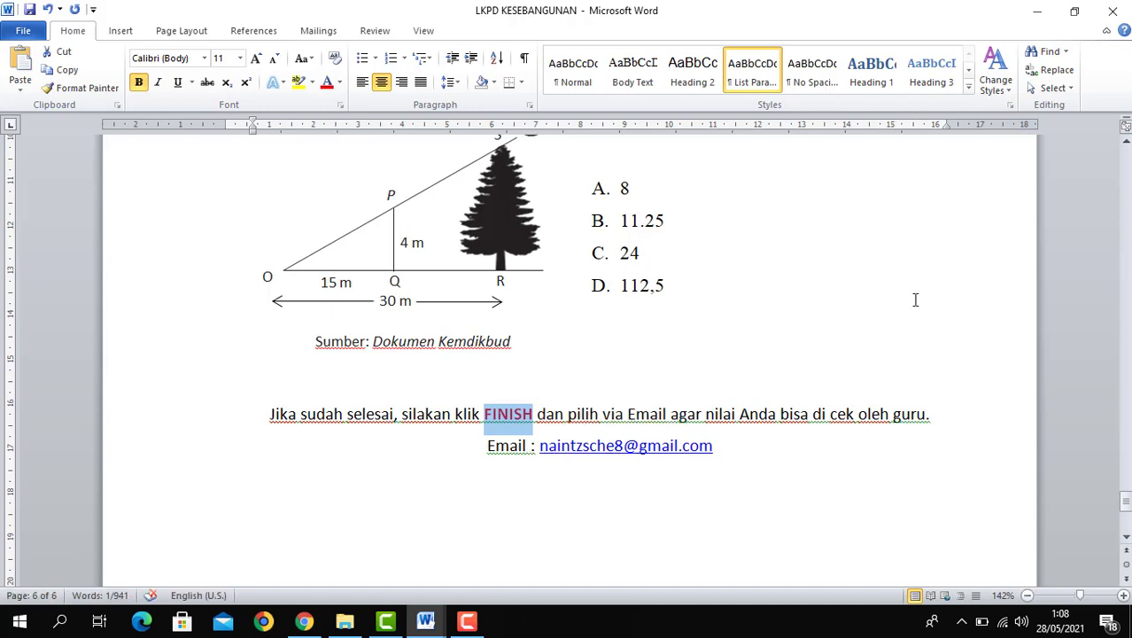
click(617, 452)
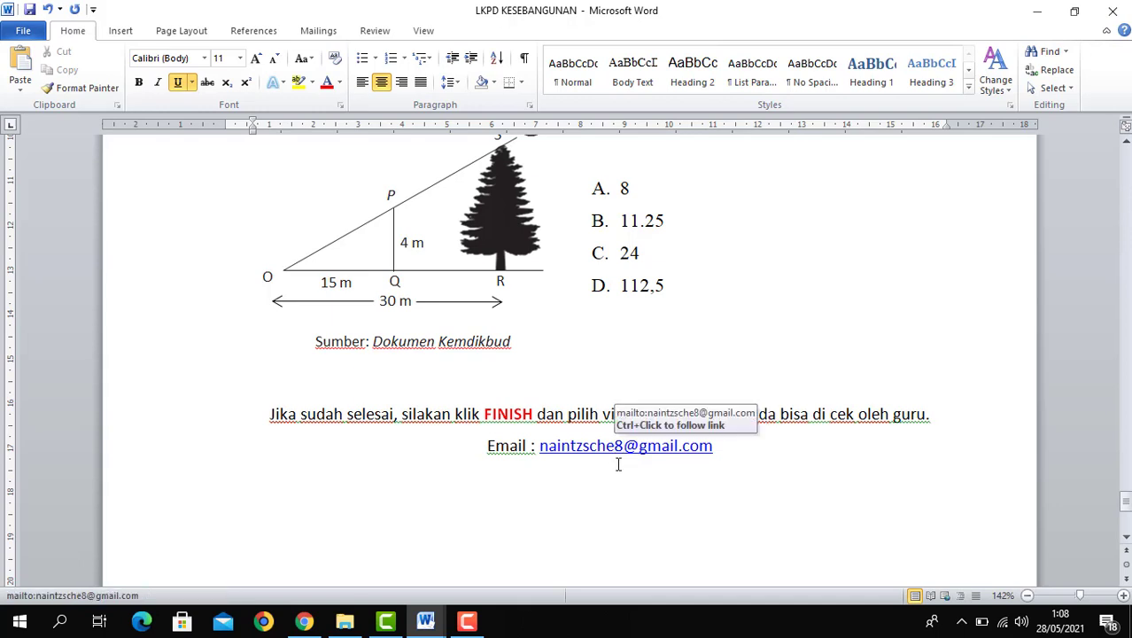
key(BackSpace)
key(BackSpace)
key(BackSpace)
key(BackSpace)
key(BackSpace)
key(BackSpace)
key(BackSpace)
key(BackSpace)
key(BackSpace)
key(BackSpace)
key(BackSpace)
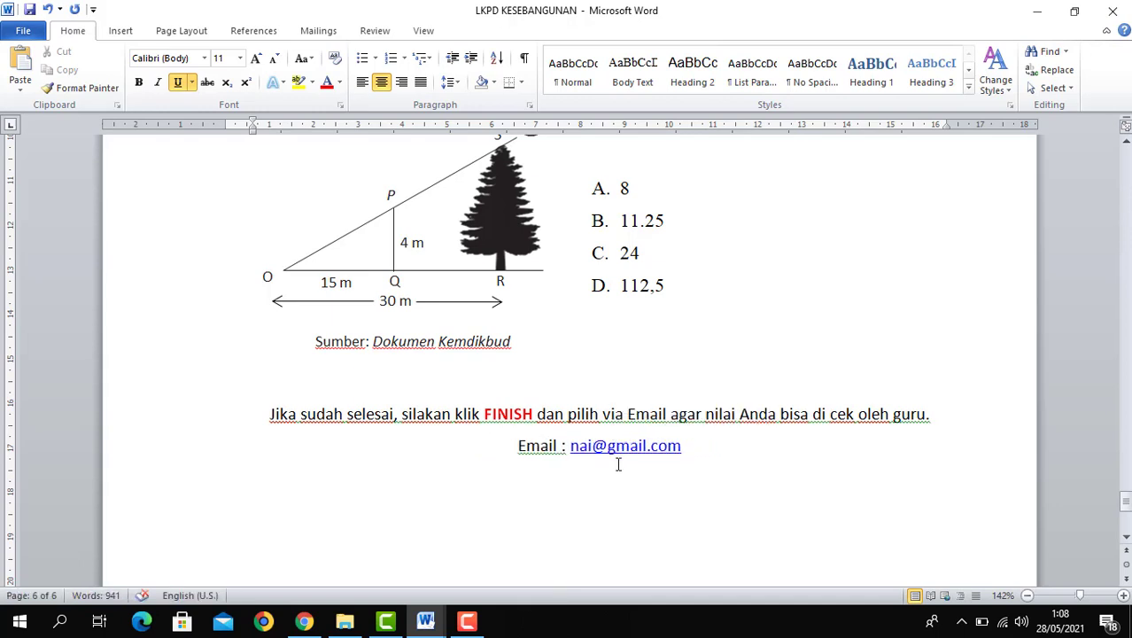
key(shift+End)
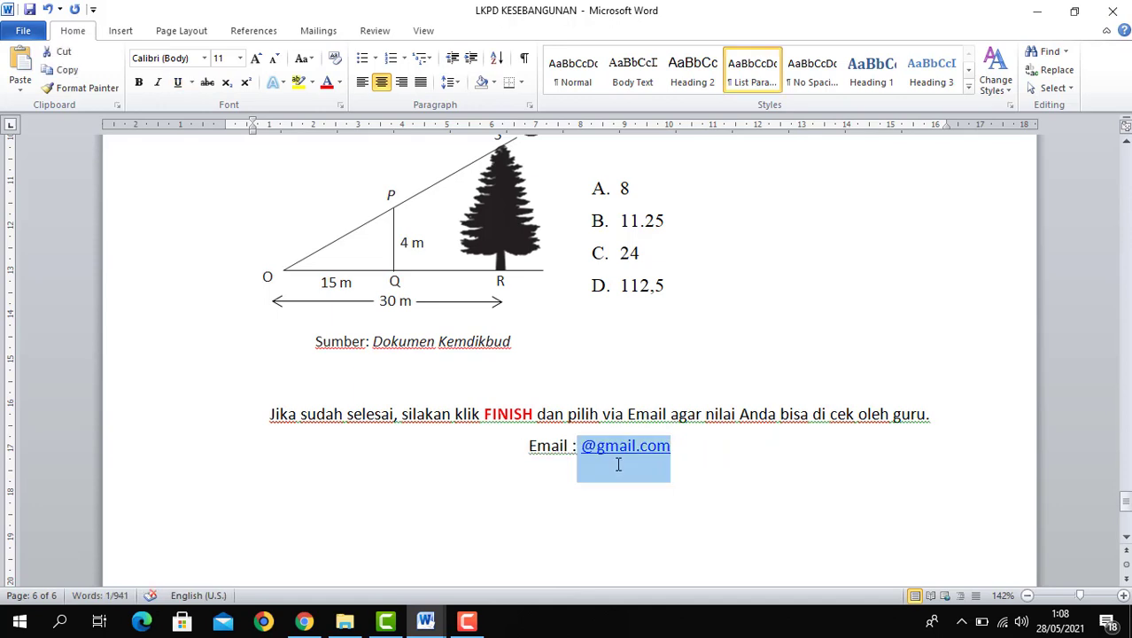
click(675, 448)
click(581, 447)
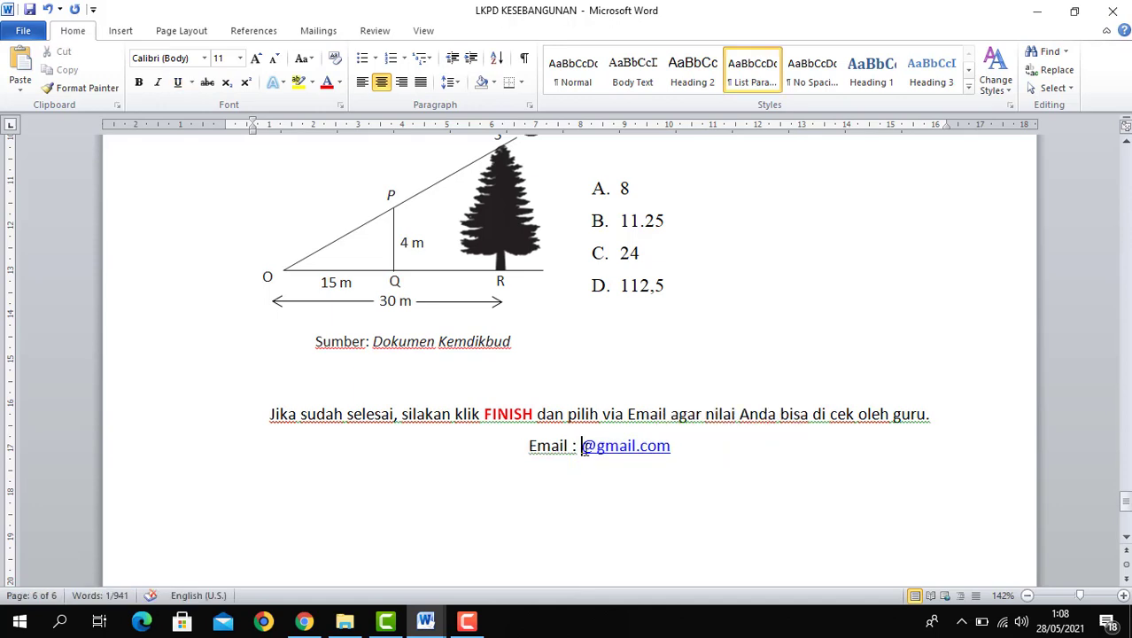
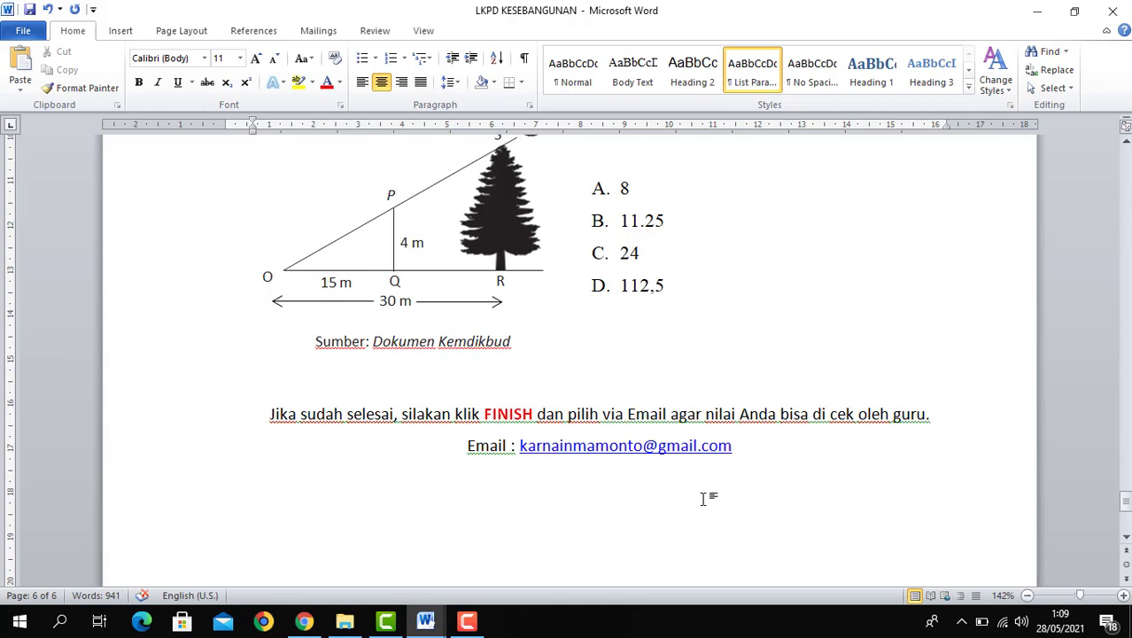
click(603, 477)
scroll(637, 481, up, 1)
scroll(627, 484, up, 20)
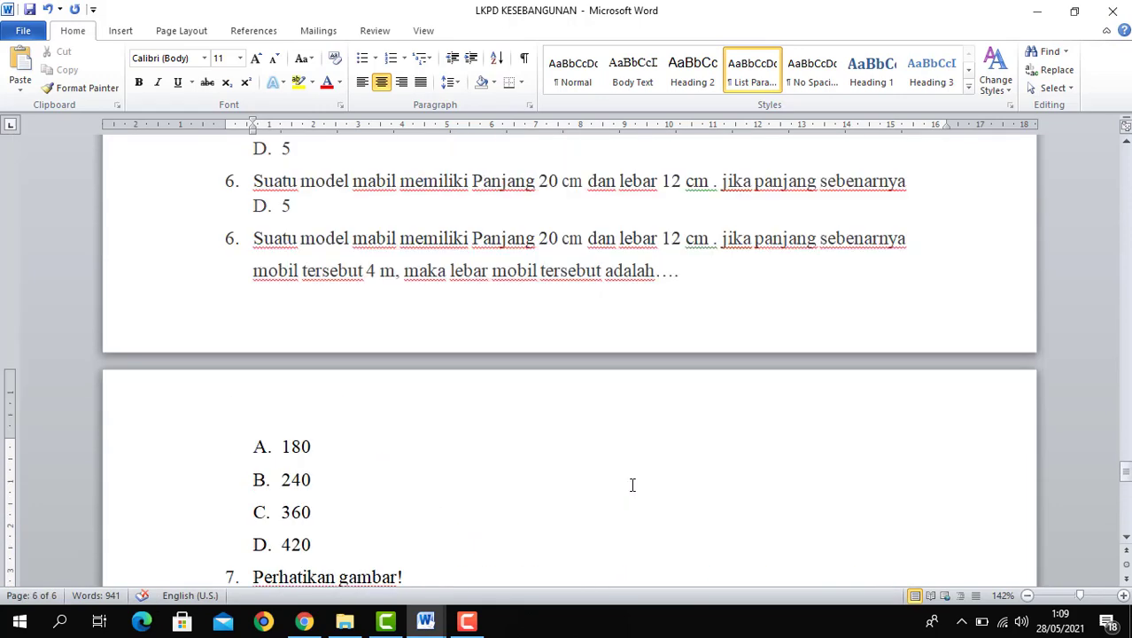
scroll(765, 323, up, 8)
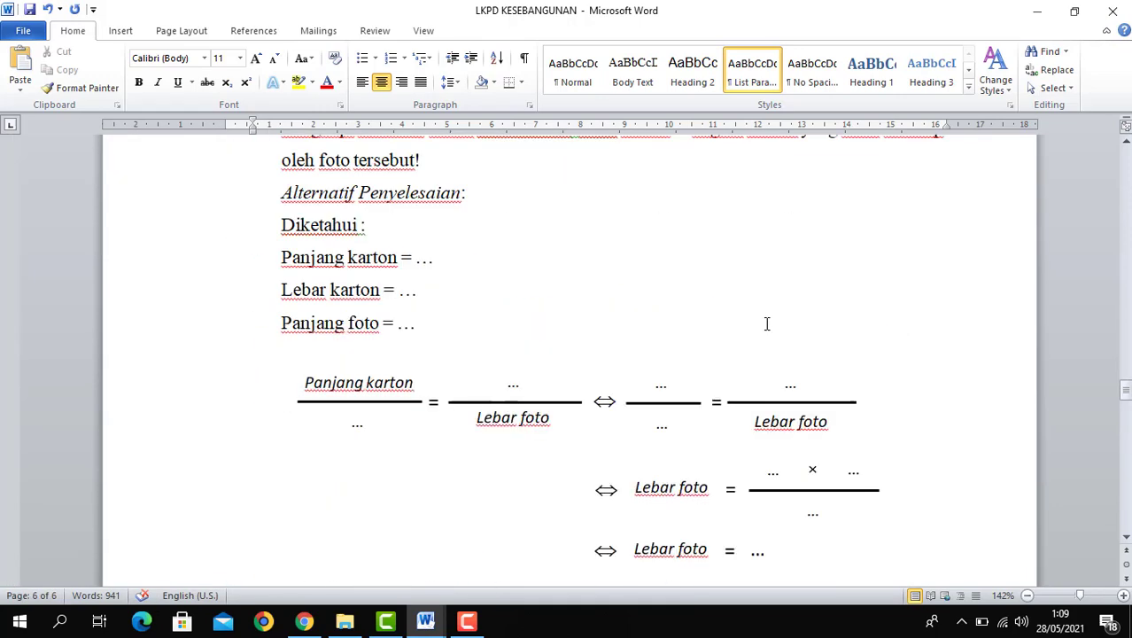
scroll(618, 344, down, 12)
scroll(647, 311, up, 3)
scroll(394, 190, up, 5)
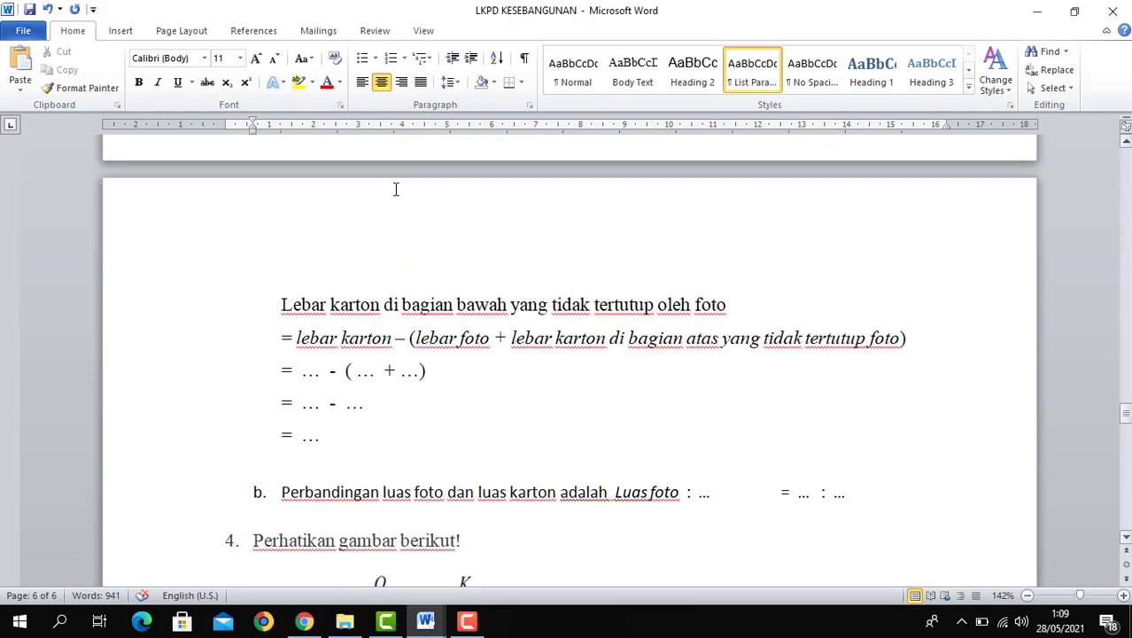
Step: Save the document as a PDF named LKPD KESEBANGUNAN in the Untuk Tutorial Liveworksheet folder and show that folder in File Explorer
click(19, 32)
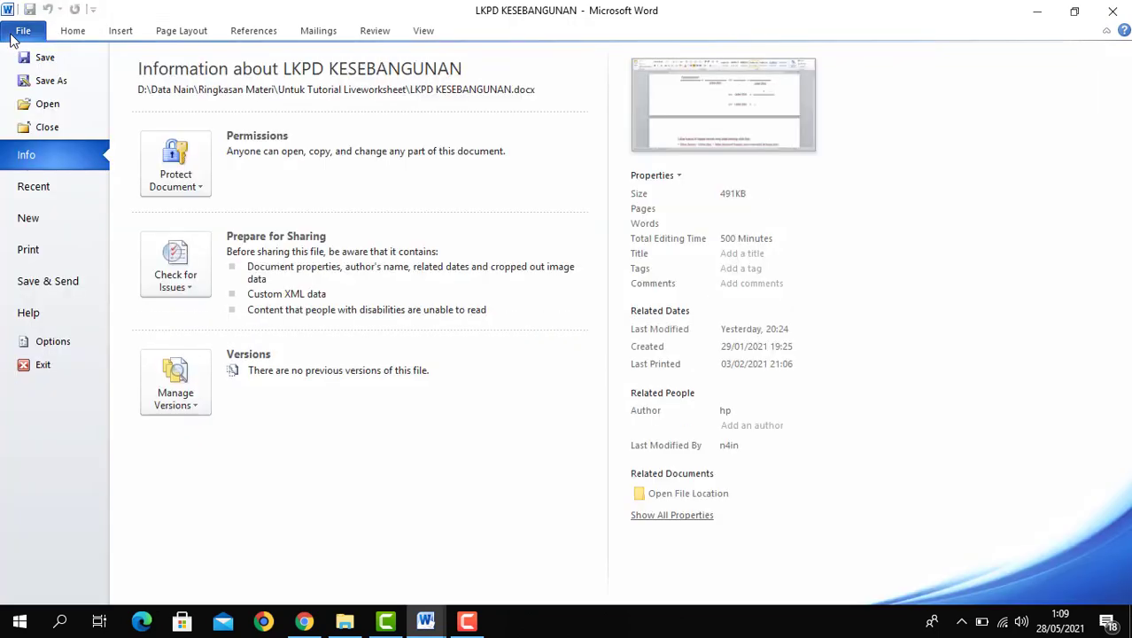
click(53, 81)
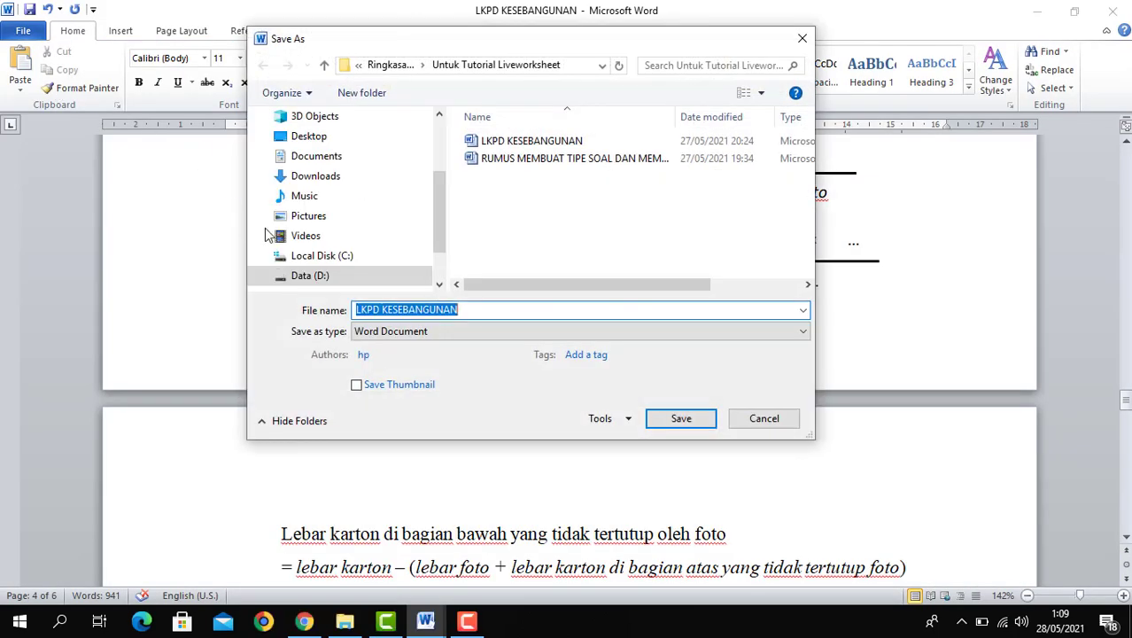
click(421, 333)
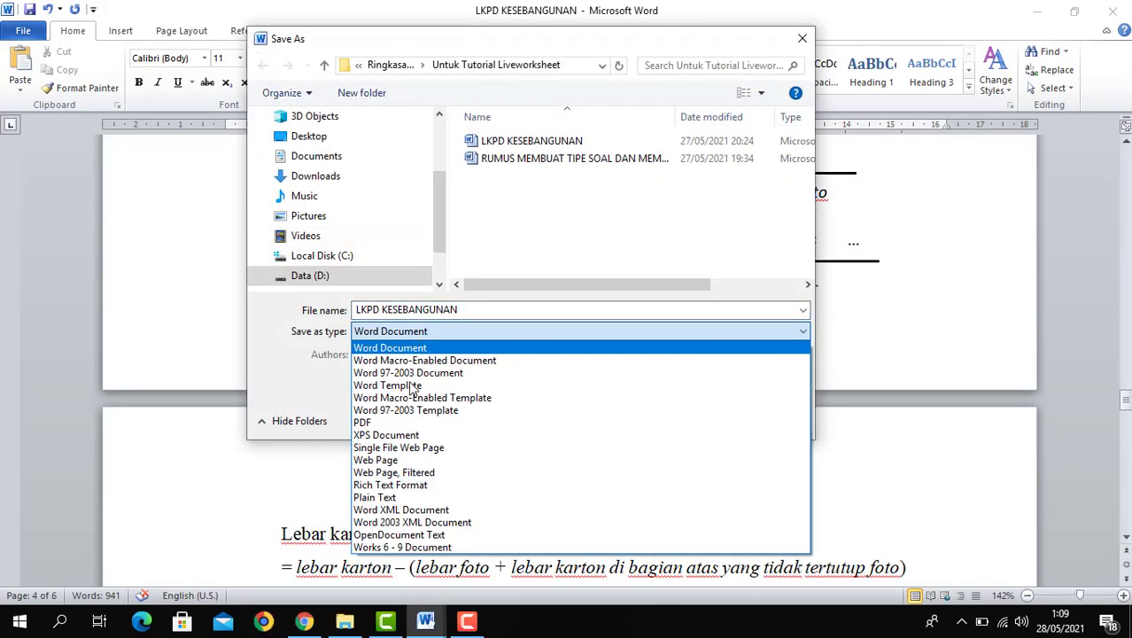
click(405, 423)
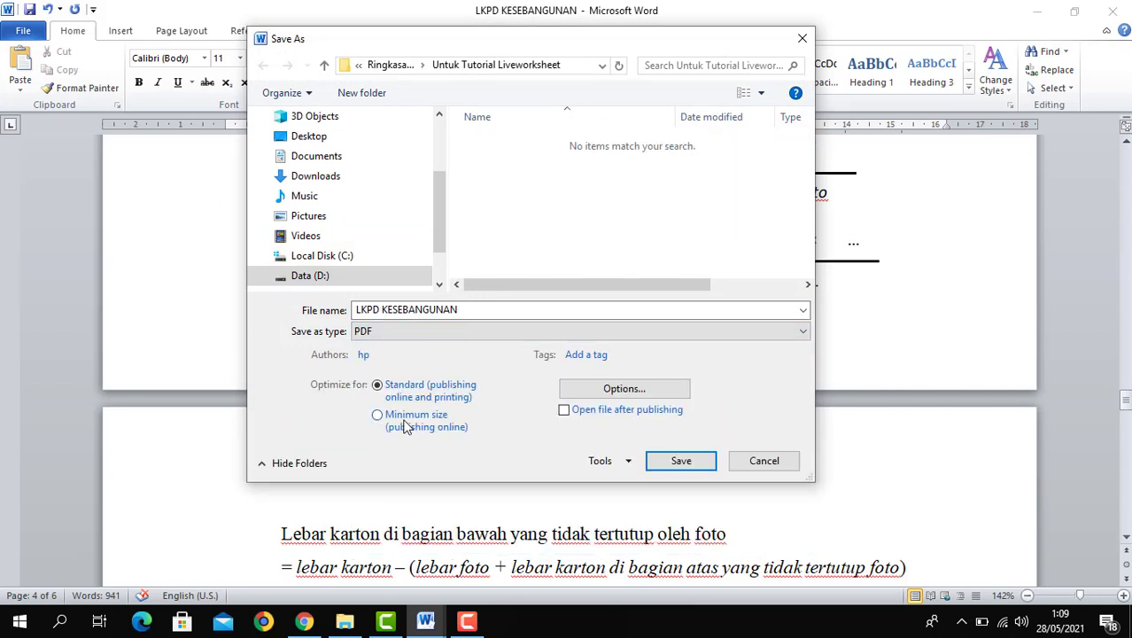
click(679, 464)
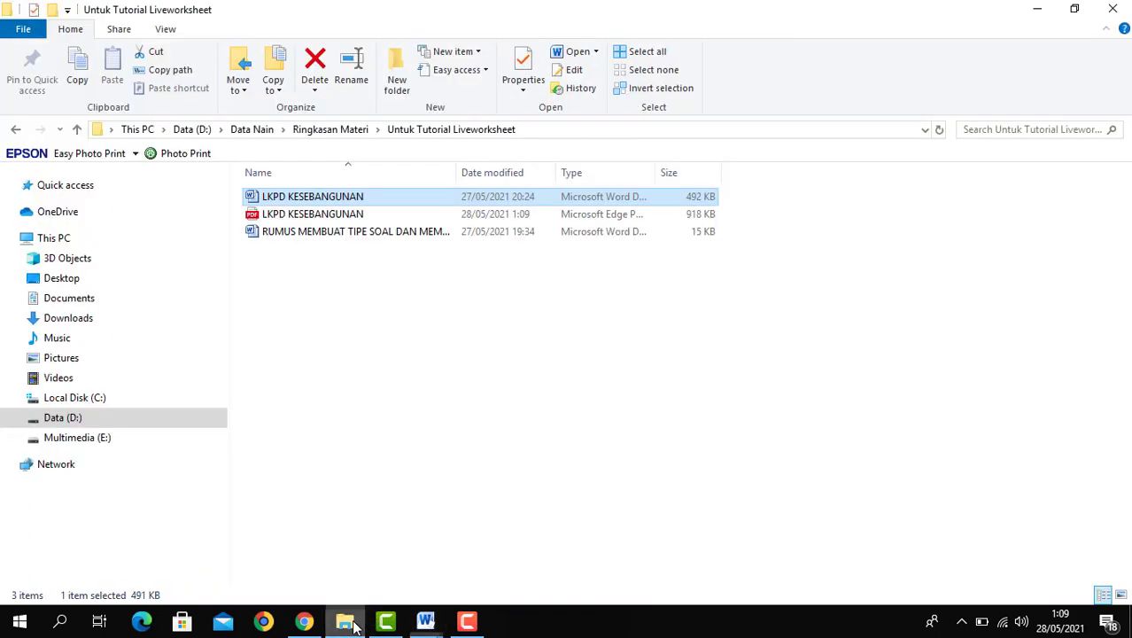
click(344, 620)
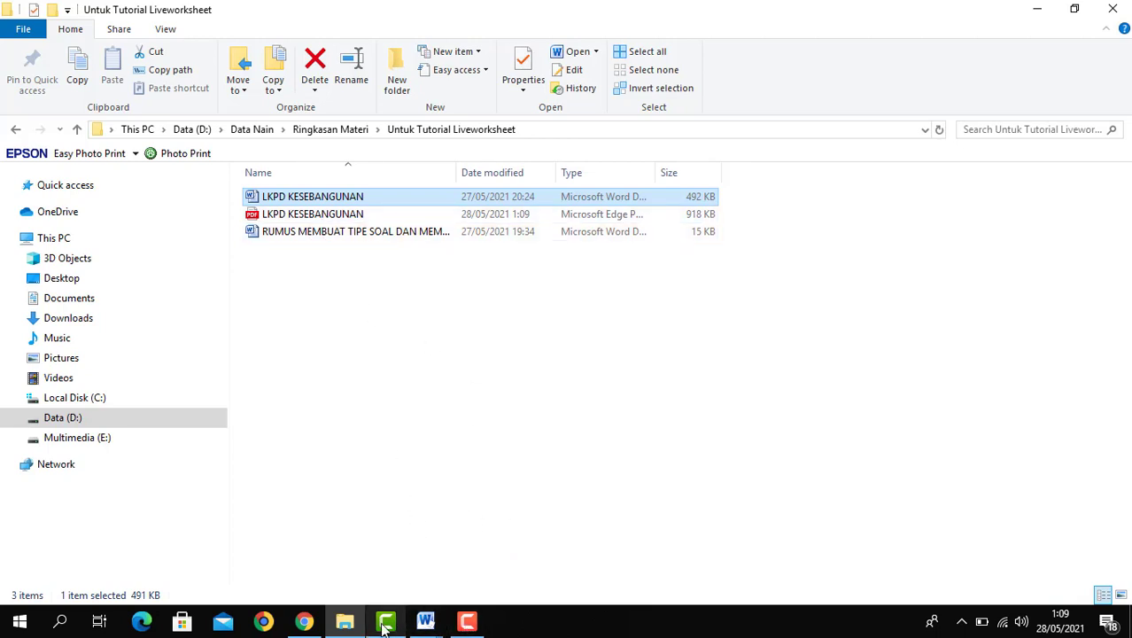
Step: Switch to Liveworksheets in Chrome and start making an interactive worksheet, opening the Step 1 upload page
mouse_move(306, 625)
click(324, 564)
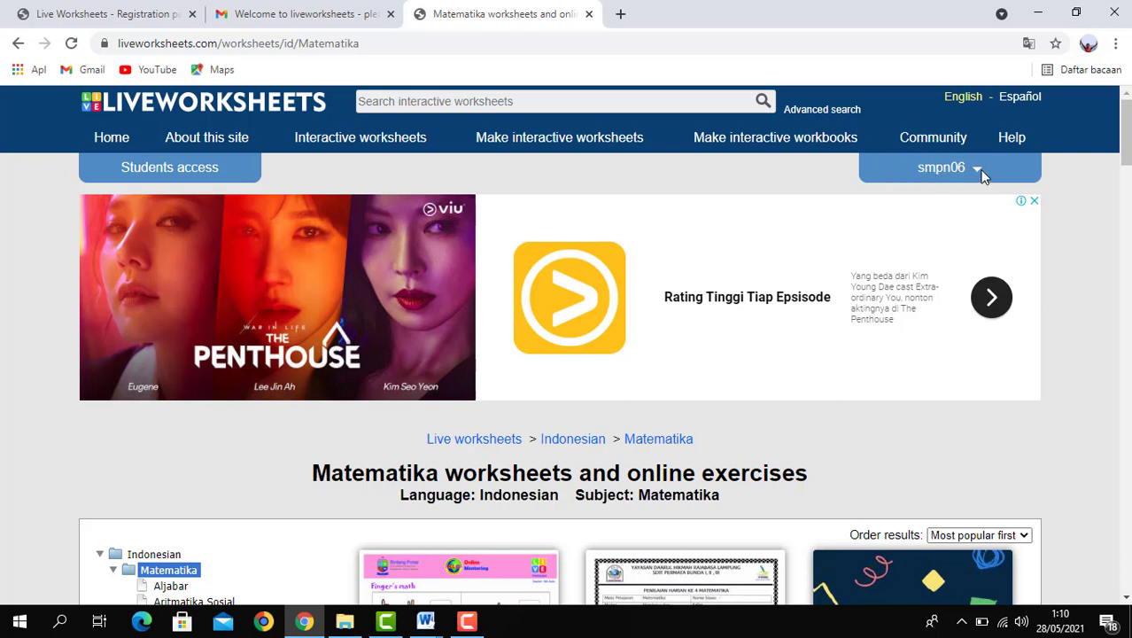
click(581, 147)
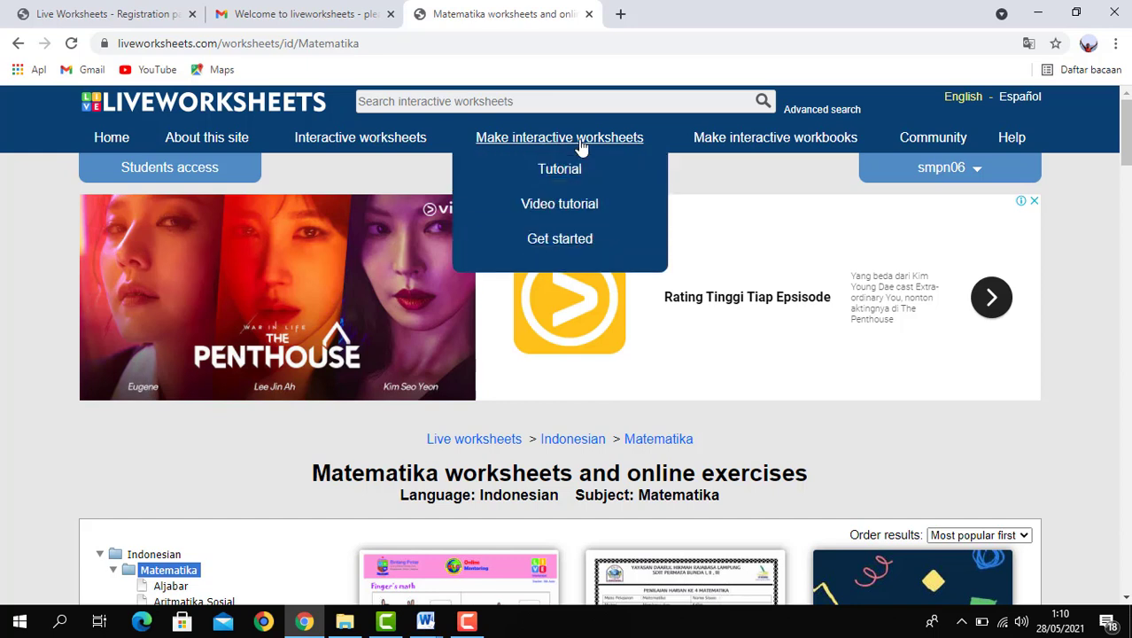
click(560, 240)
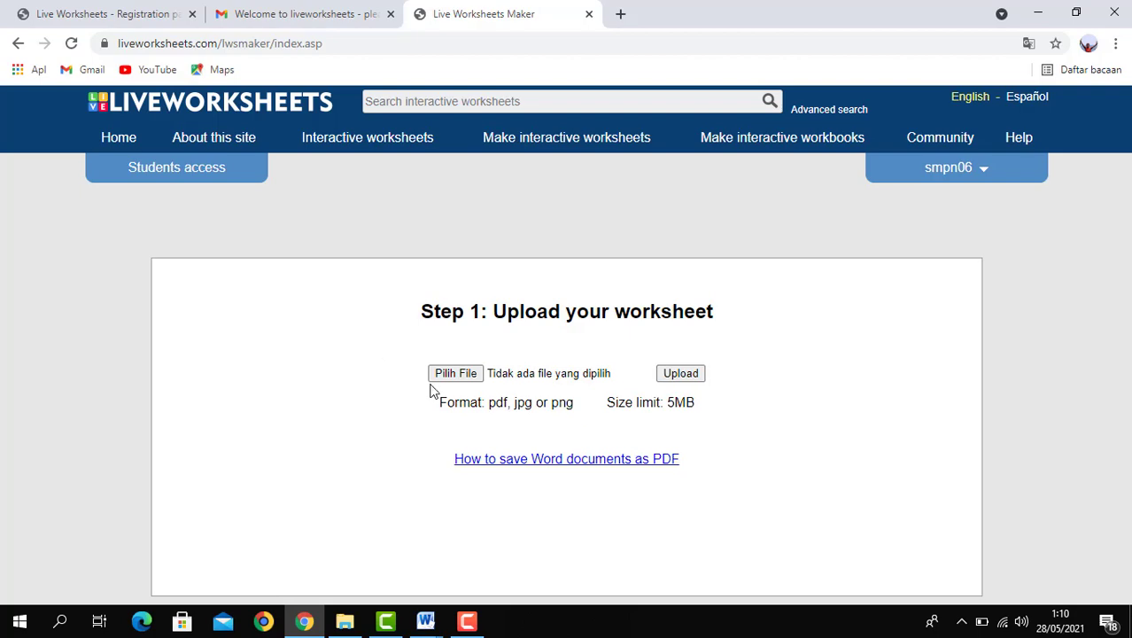
Step: Upload the PDF LKPD KESEBANGUNAN from Data Nain > Ringkasan Materi > Untuk Tutorial Liveworksheet on drive D as the worksheet
click(456, 375)
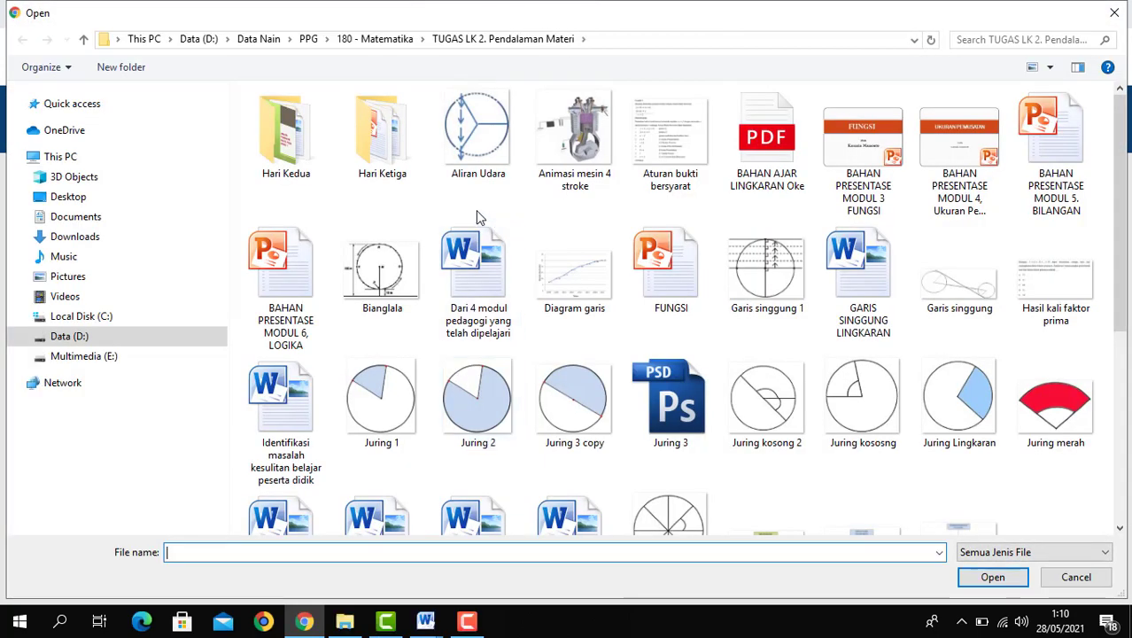
click(69, 340)
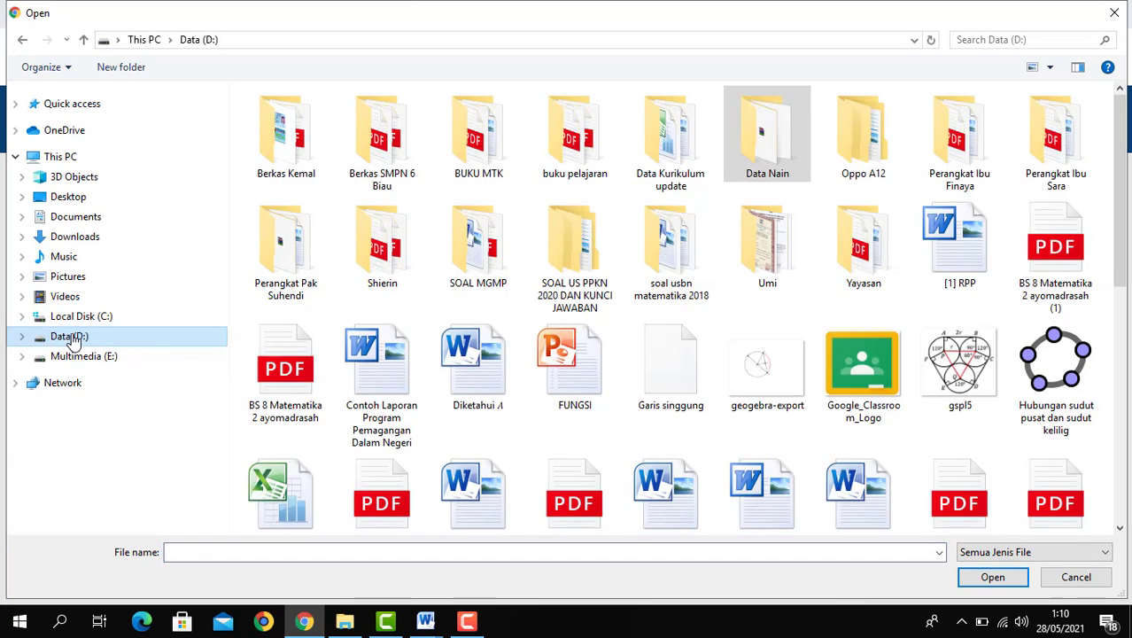
double_click(780, 155)
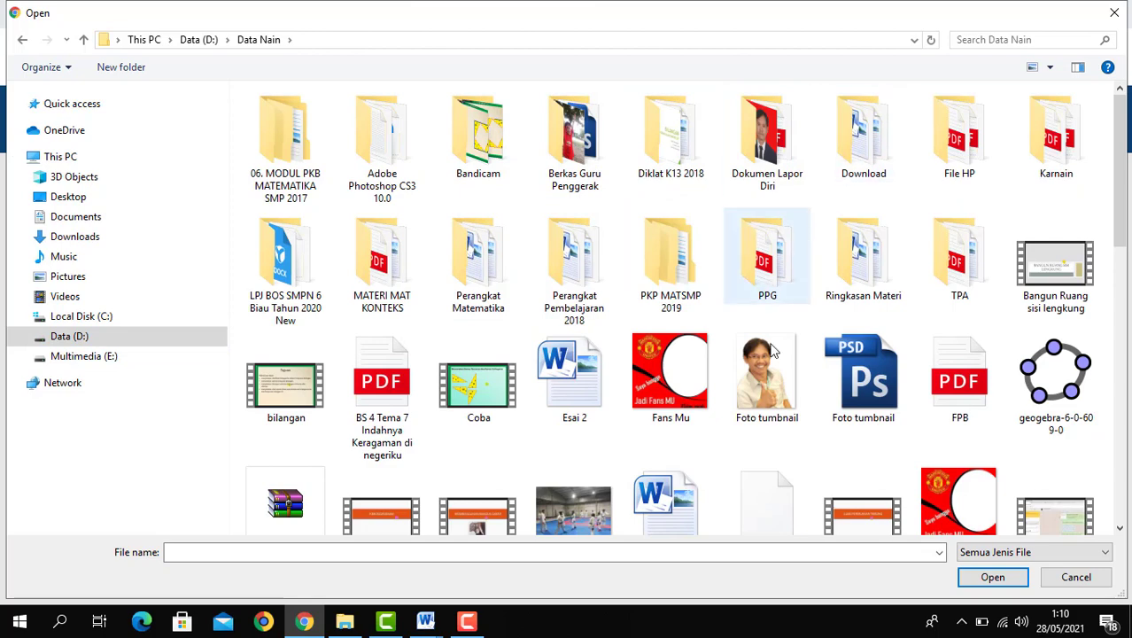
double_click(876, 282)
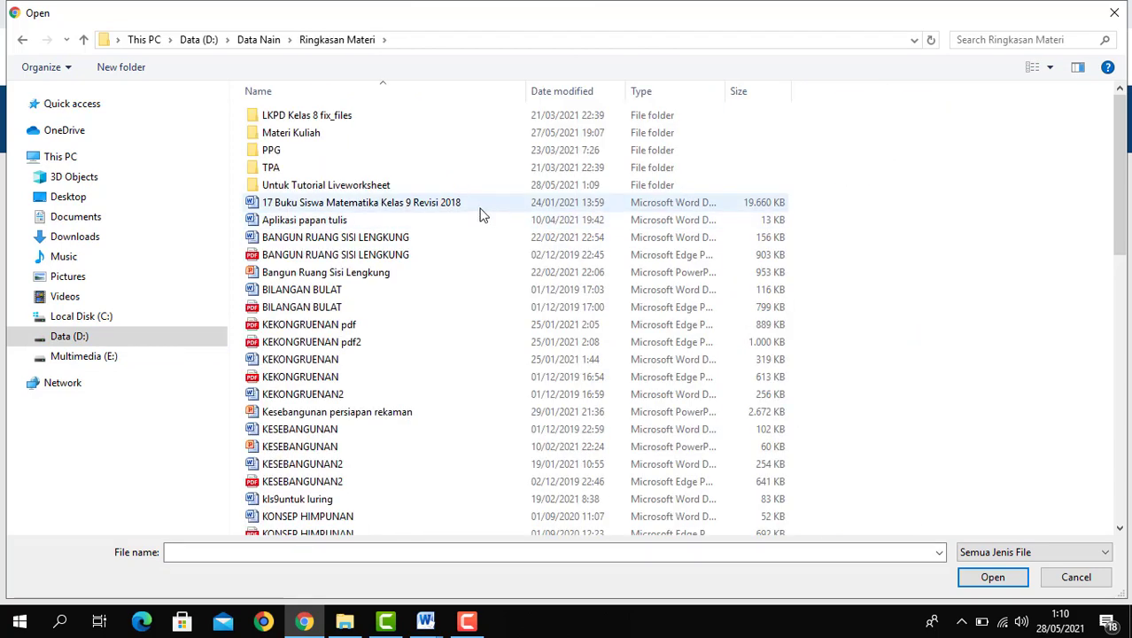
double_click(354, 186)
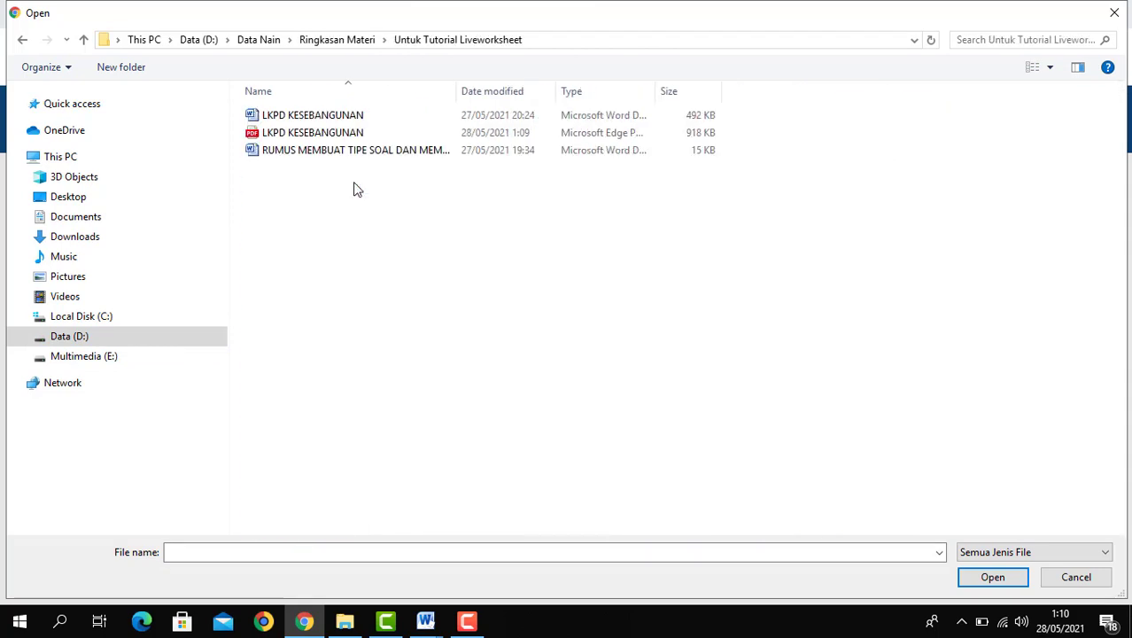
click(309, 139)
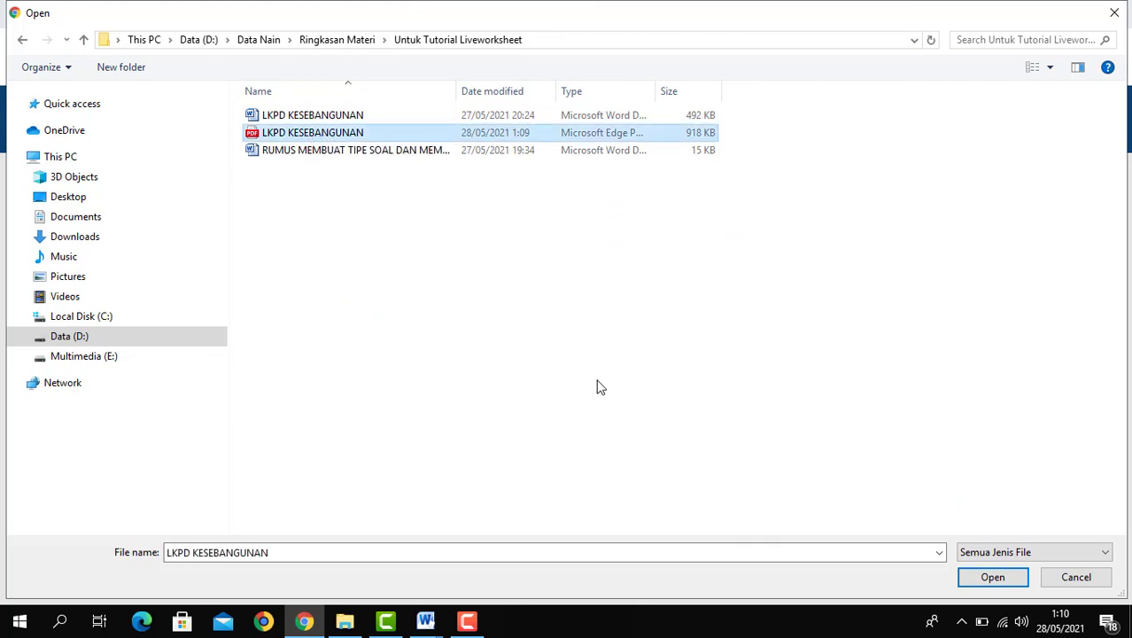
click(993, 577)
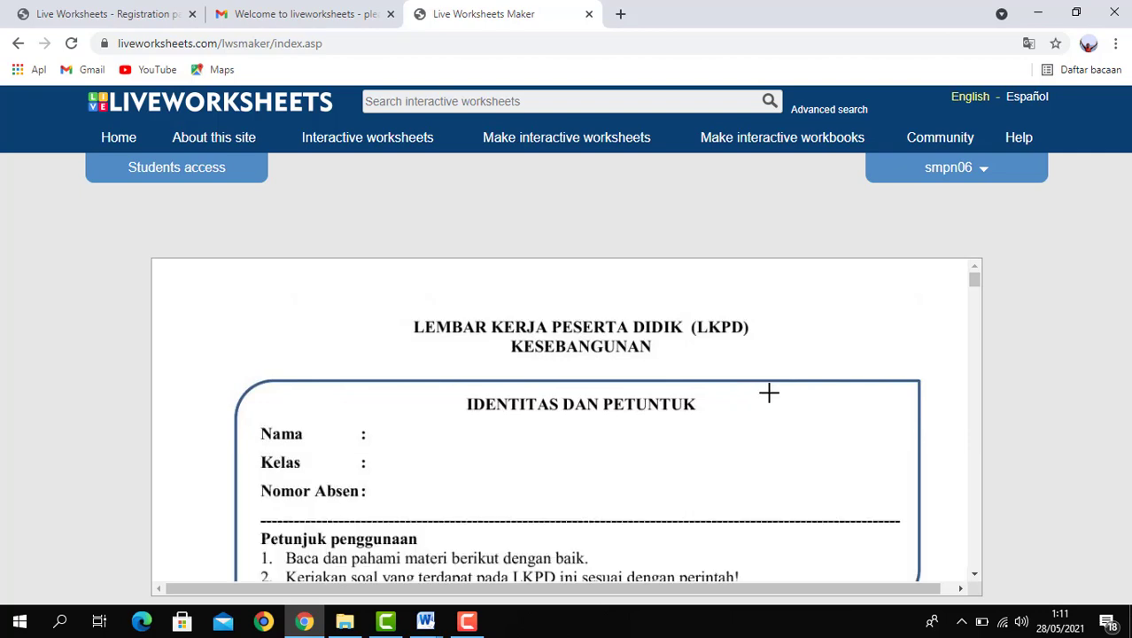
Step: Draw answer boxes beside Nama, Kelas and Nomor Absen in the worksheet's identity section, making the Nomor Absen box shorter
scroll(634, 404, down, 1)
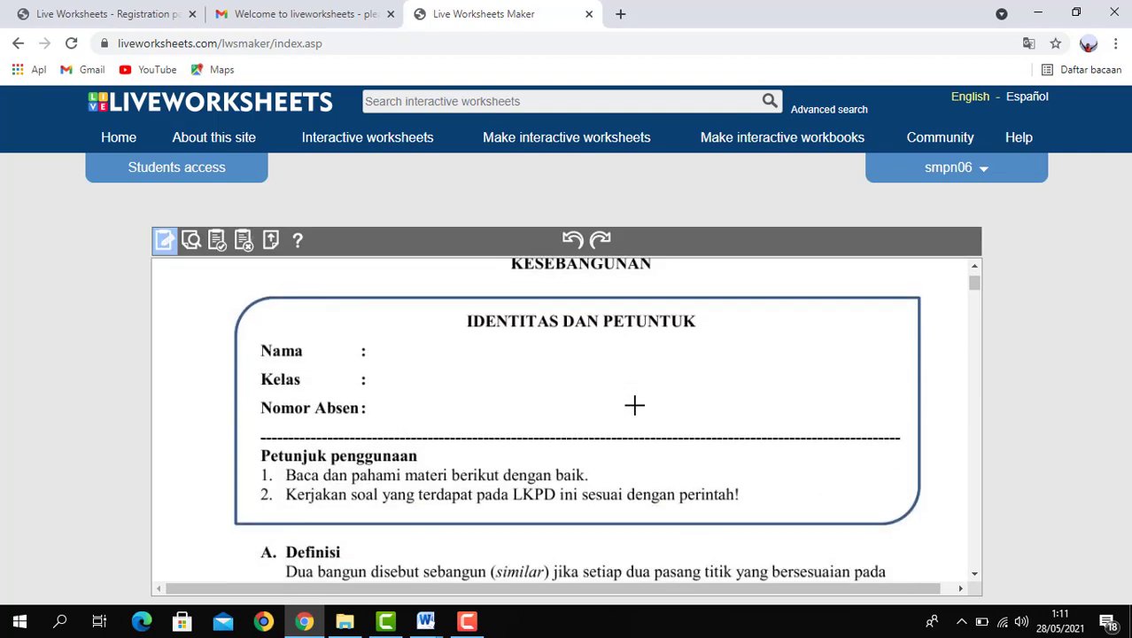
scroll(634, 404, up, 1)
scroll(644, 406, down, 4)
scroll(647, 407, down, 6)
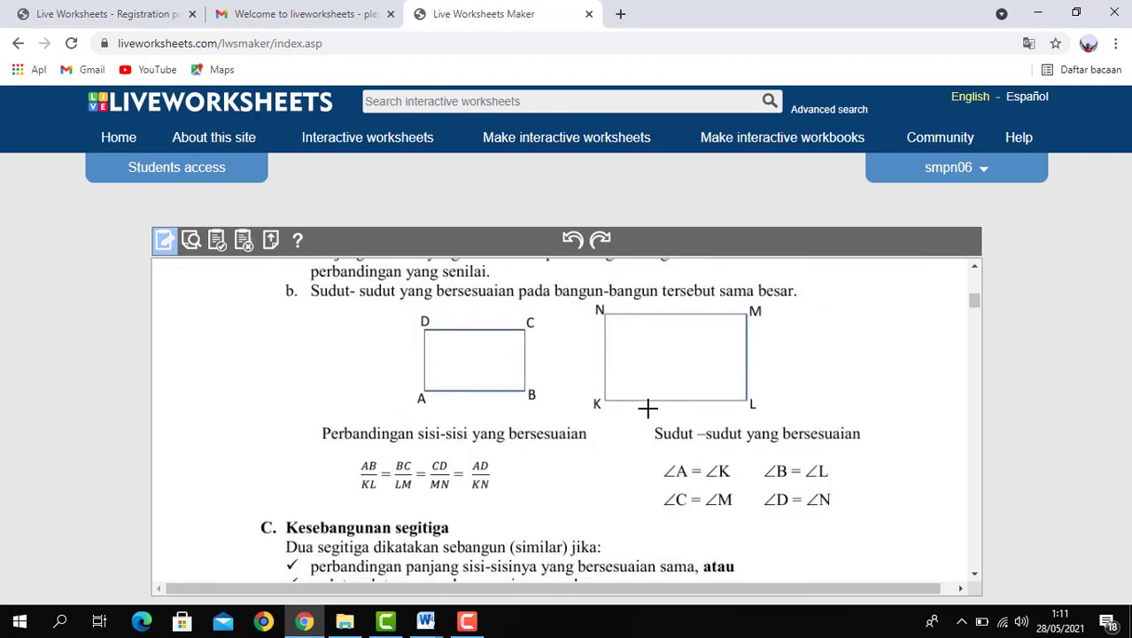
scroll(647, 406, up, 4)
scroll(647, 407, up, 6)
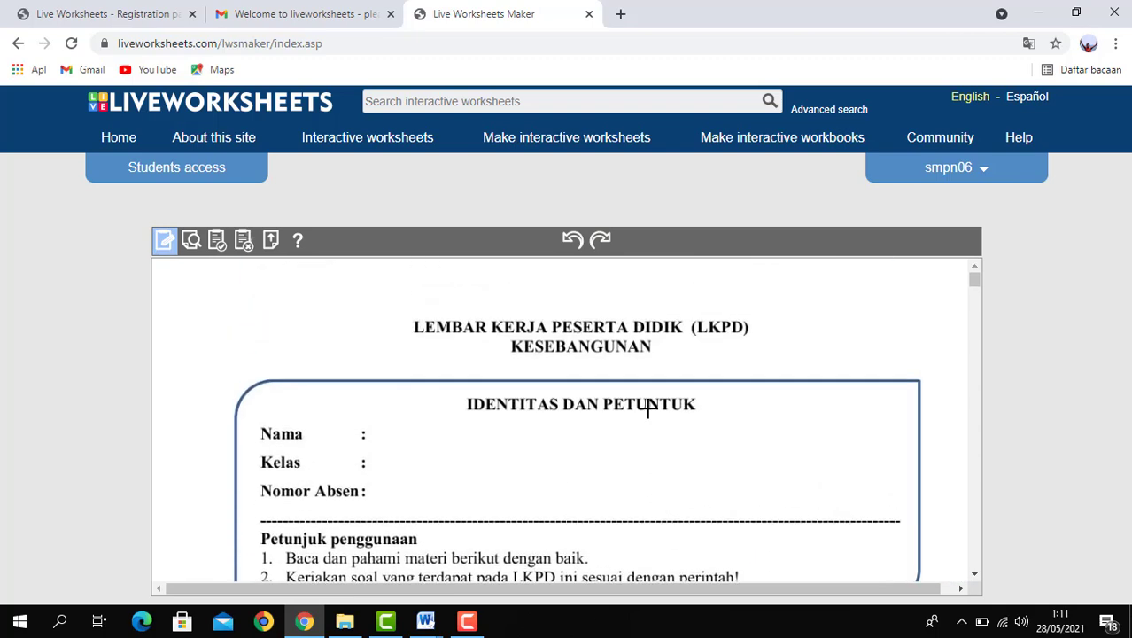
scroll(647, 409, down, 1)
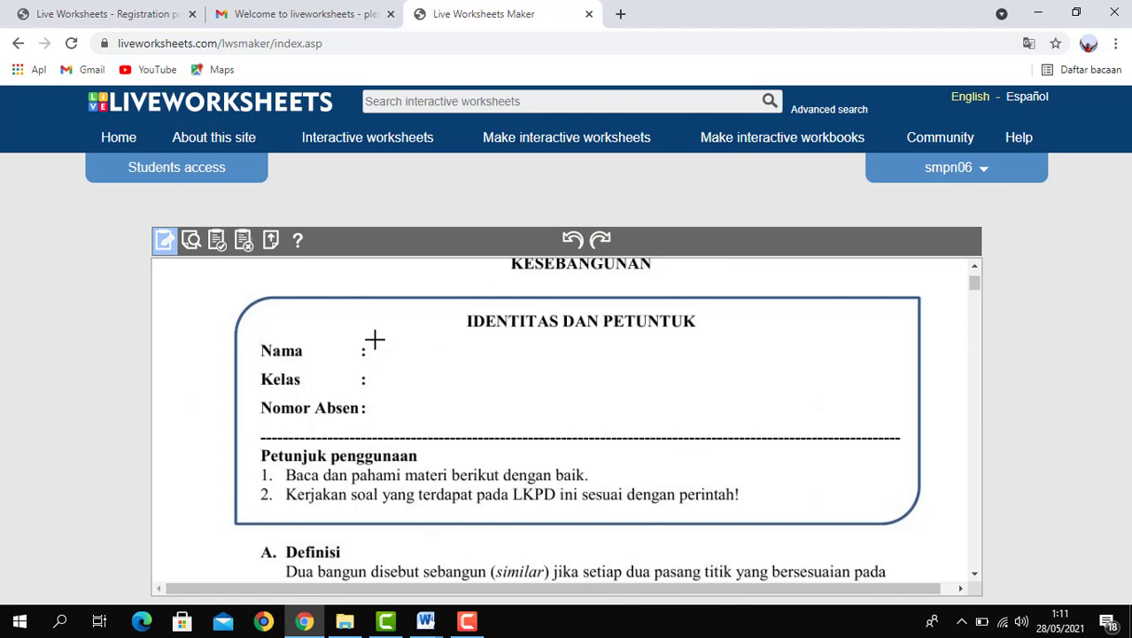
drag(375, 339, 545, 369)
click(431, 348)
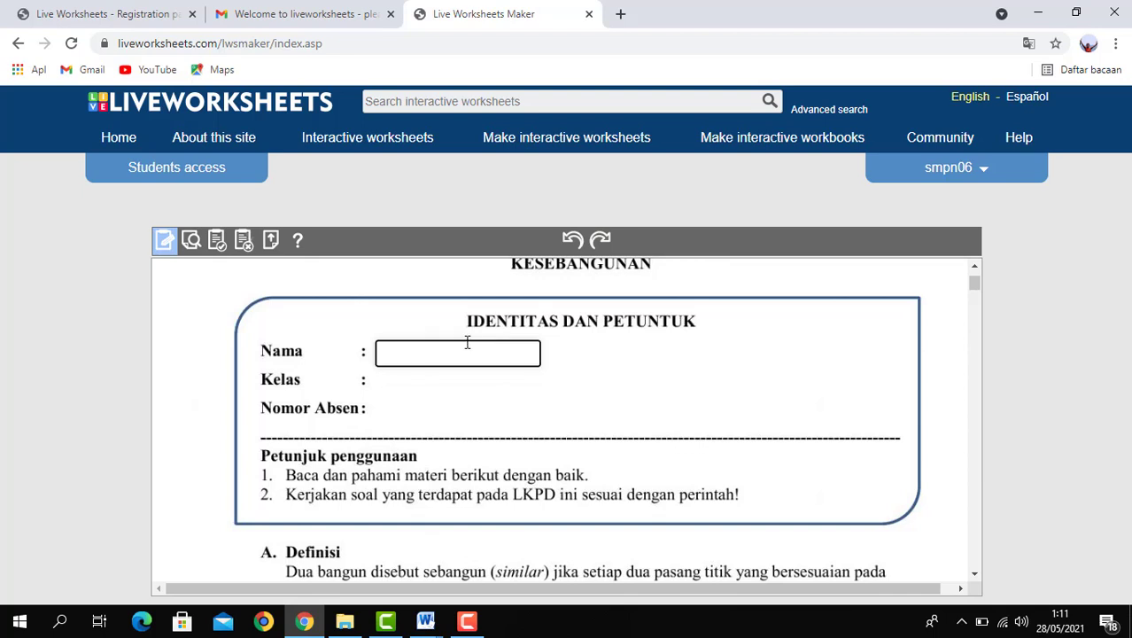
click(522, 345)
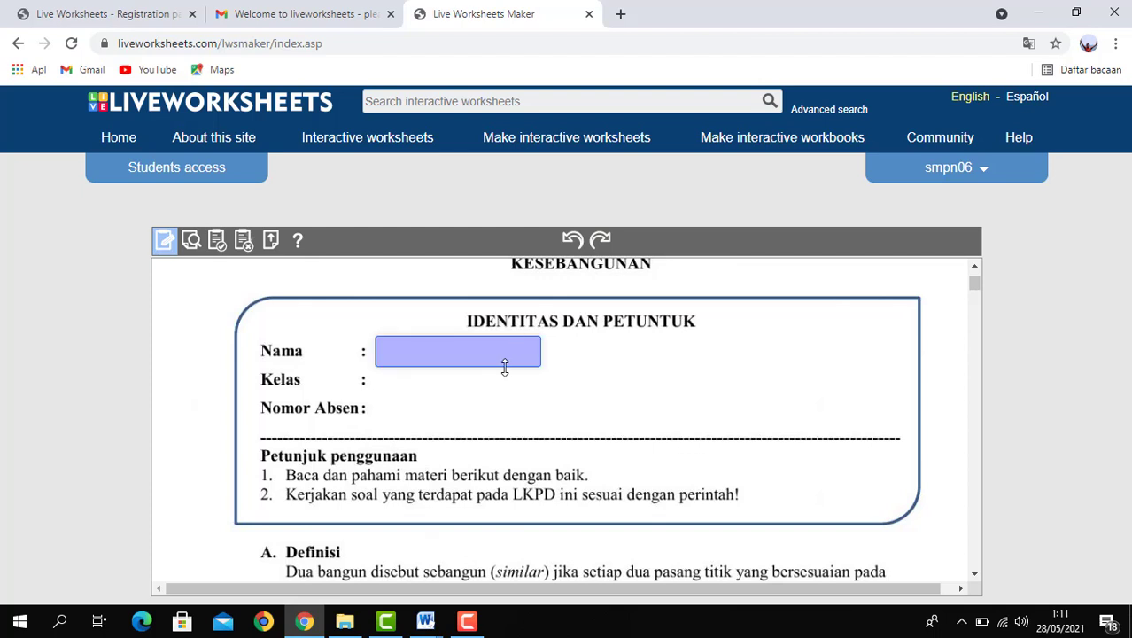
drag(505, 367, 506, 358)
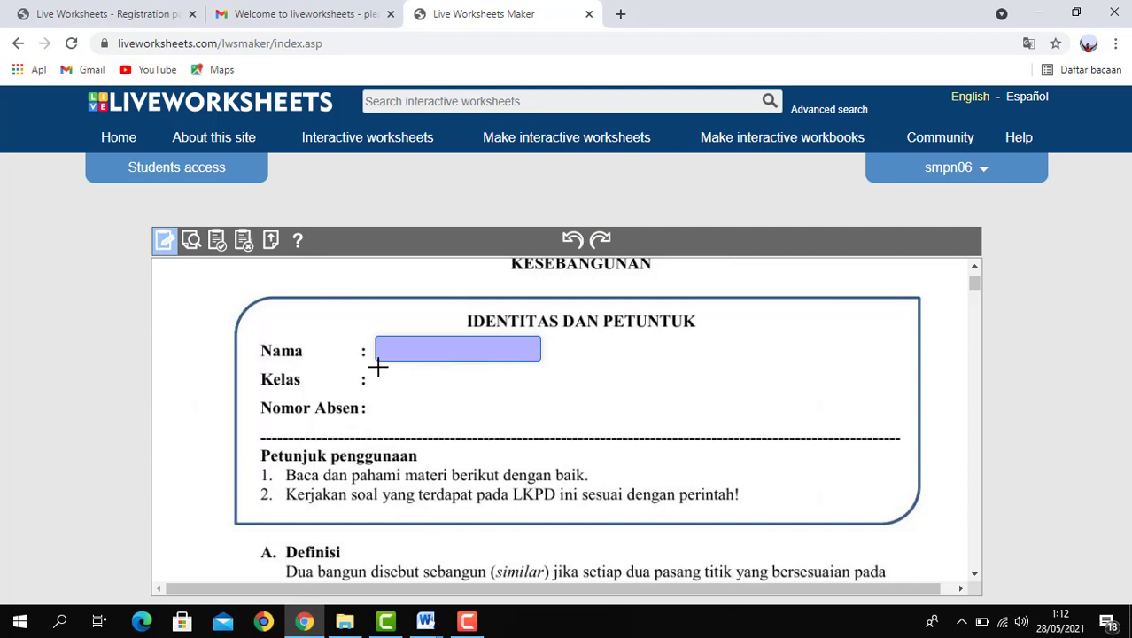
drag(376, 366, 541, 396)
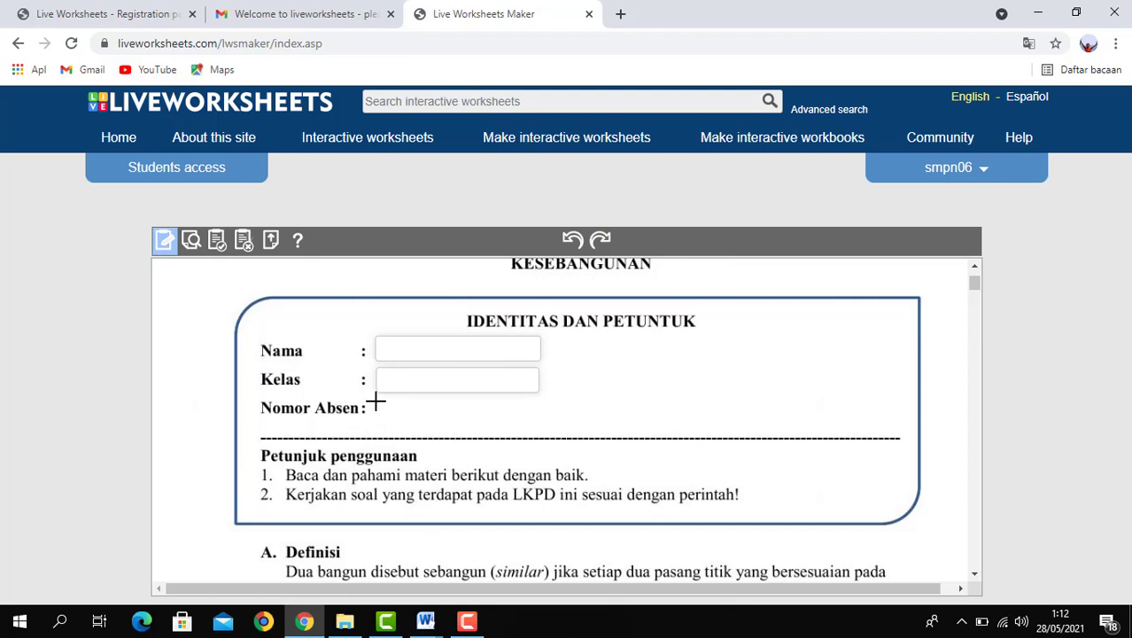
drag(377, 399, 446, 427)
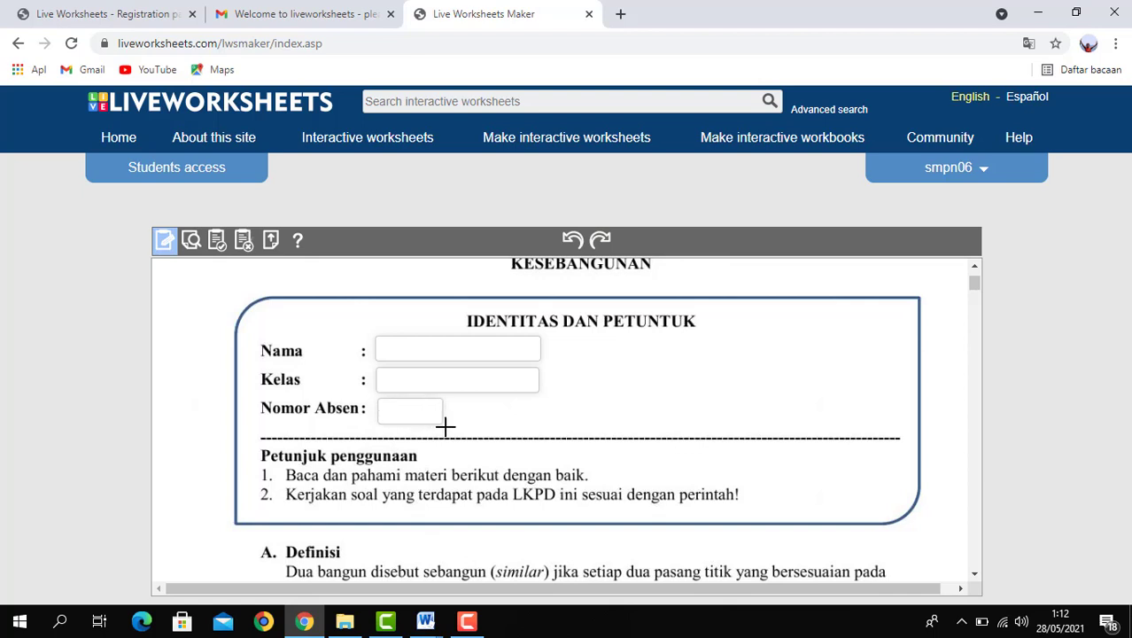
Step: Draw a text box over the KLIK DI SINI bar and enter link: in it
scroll(763, 391, down, 4)
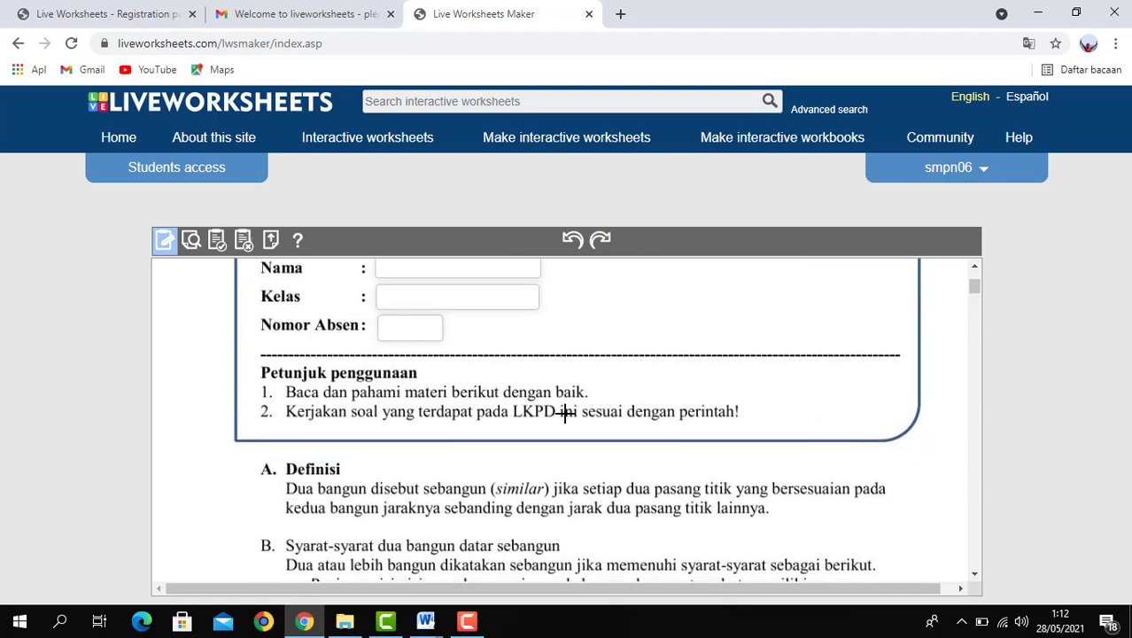
scroll(564, 416, down, 14)
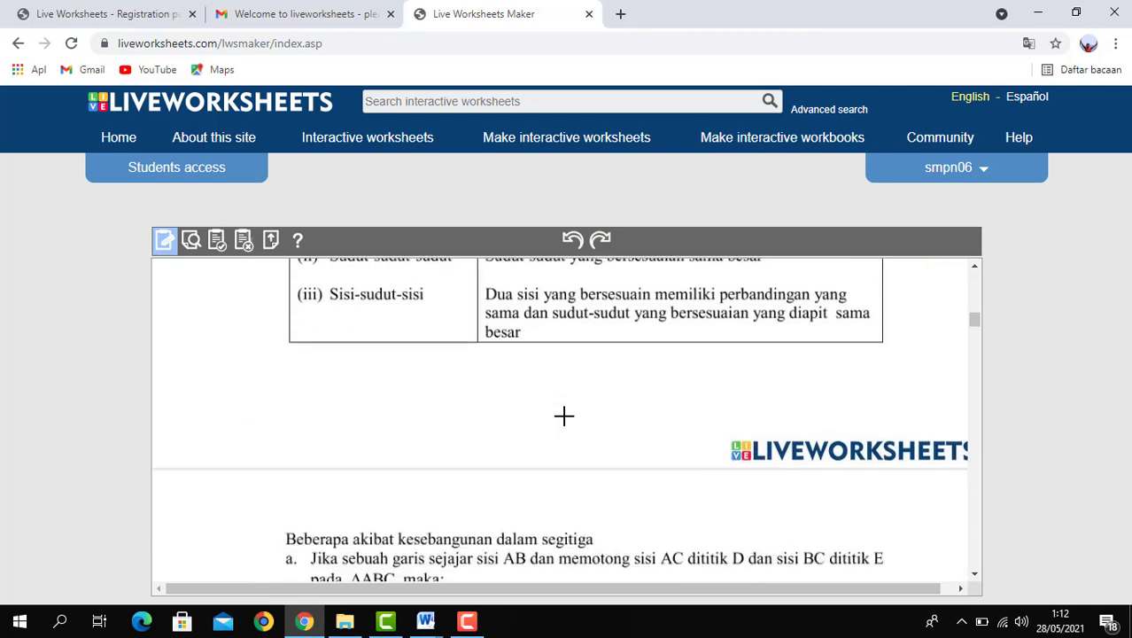
scroll(563, 415, down, 12)
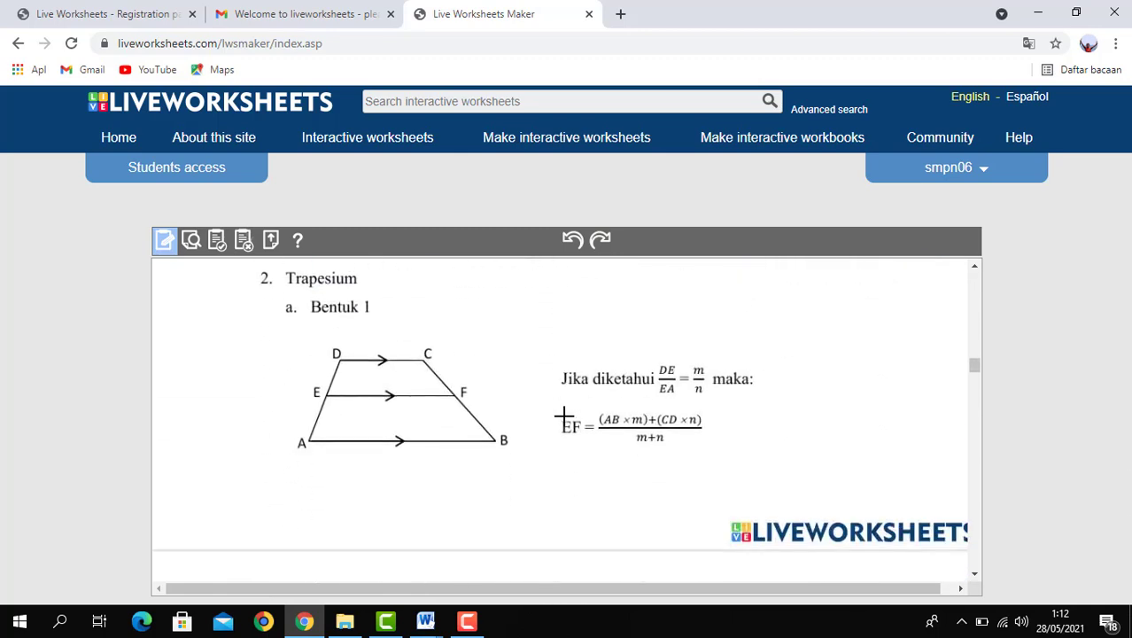
scroll(563, 416, down, 4)
scroll(563, 415, up, 3)
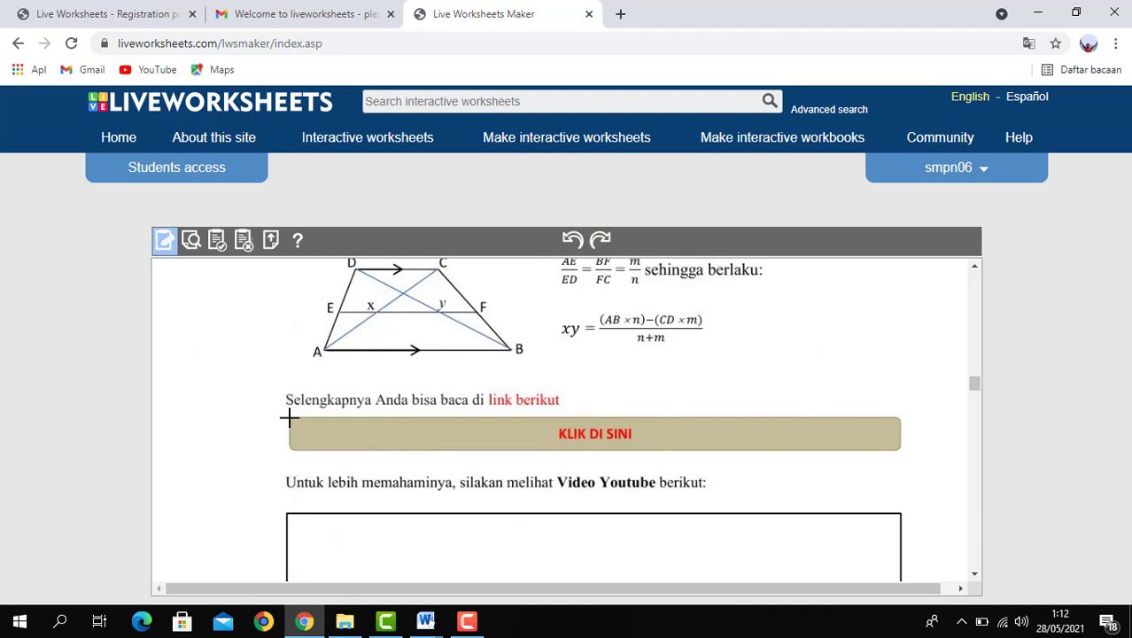
drag(289, 417, 870, 456)
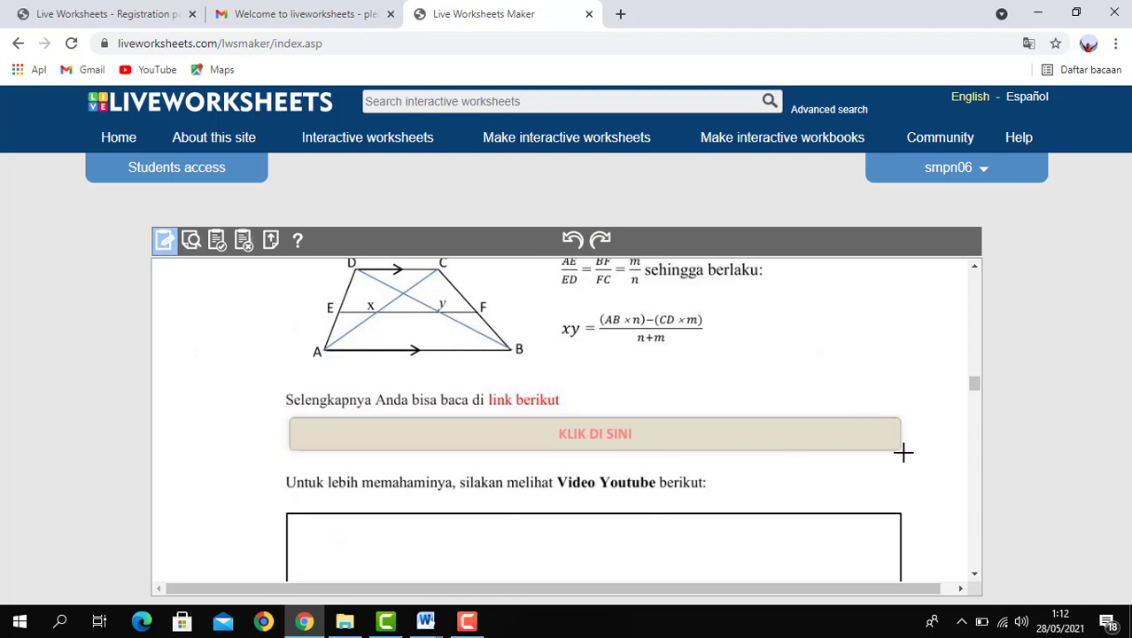
click(496, 432)
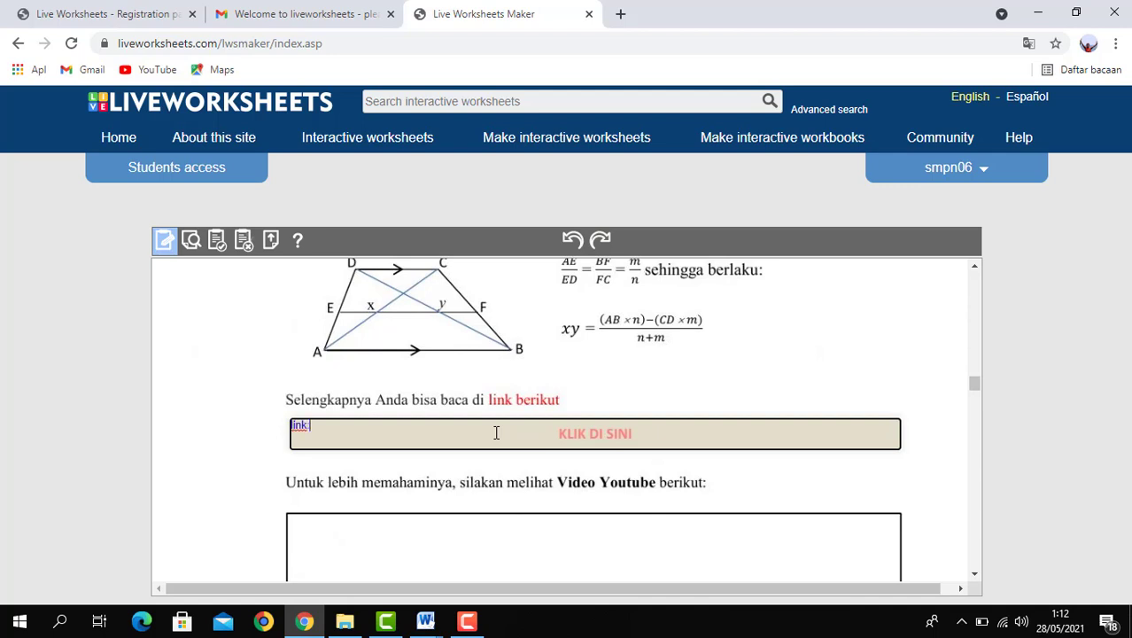
Step: Open the Math Media blog at karlmathsmp.mapel.xyz in a new browser tab
click(623, 15)
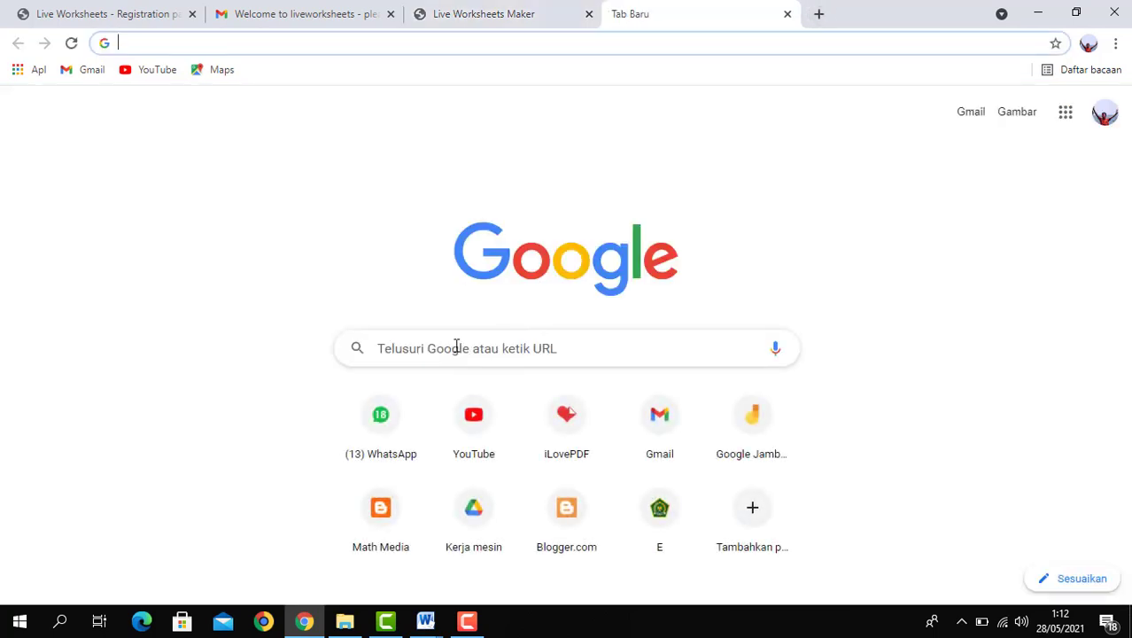
click(456, 346)
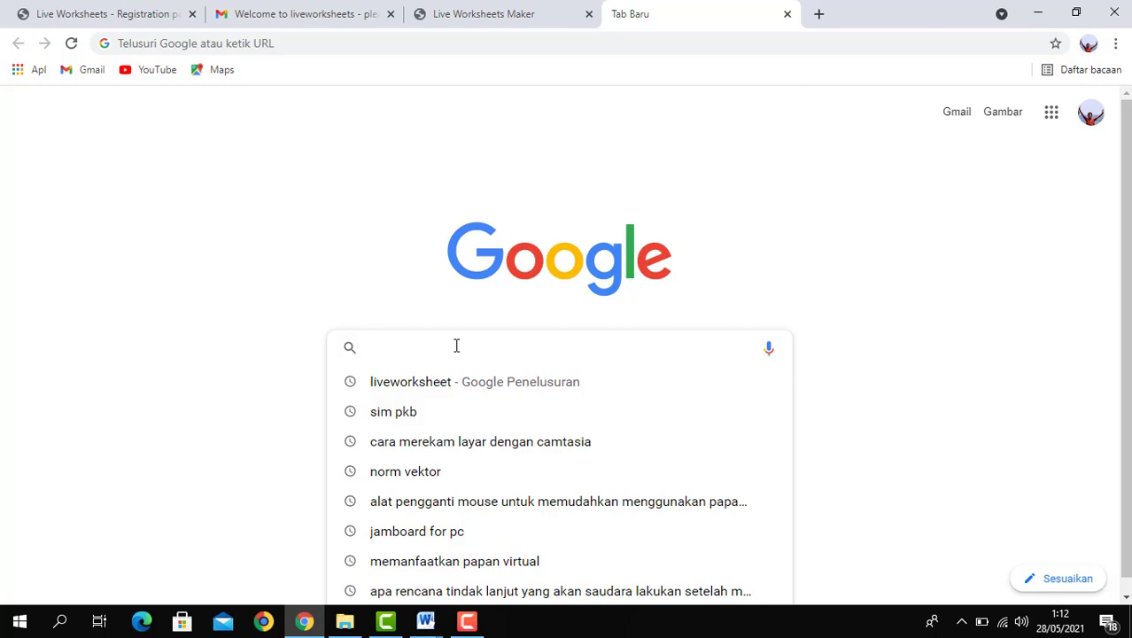
text(k)
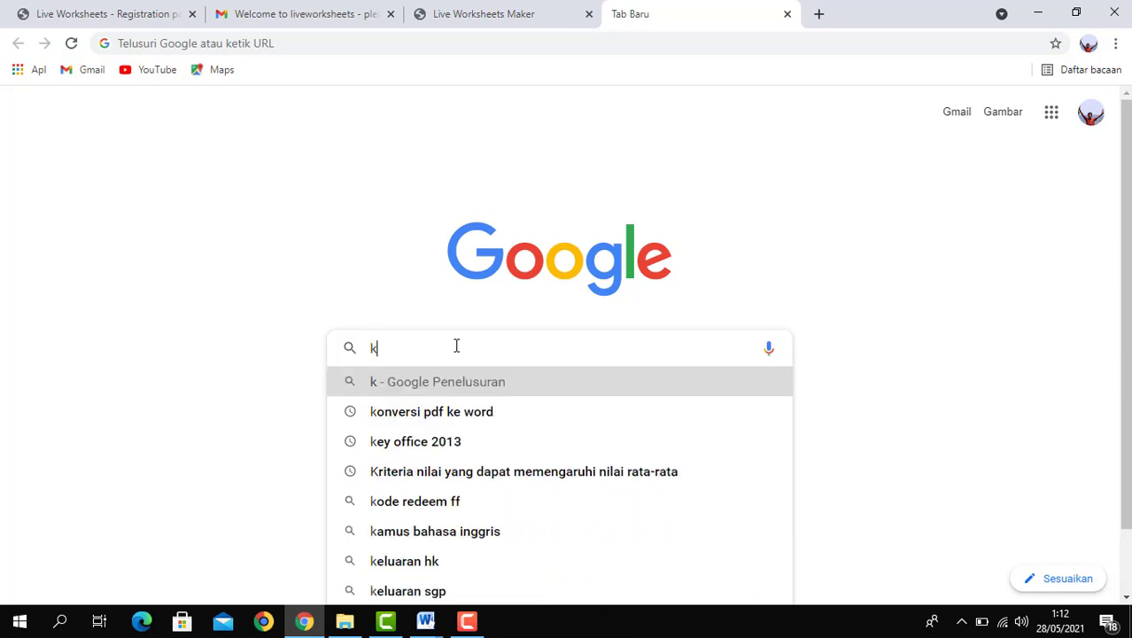
text(arlmathsmp)
click(458, 416)
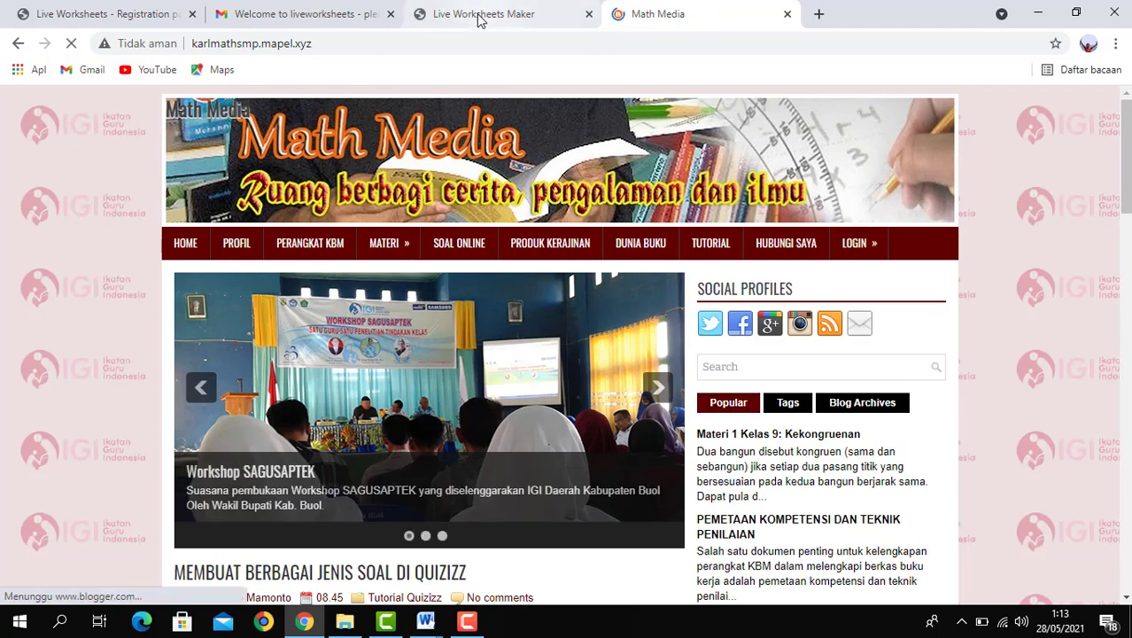
click(478, 14)
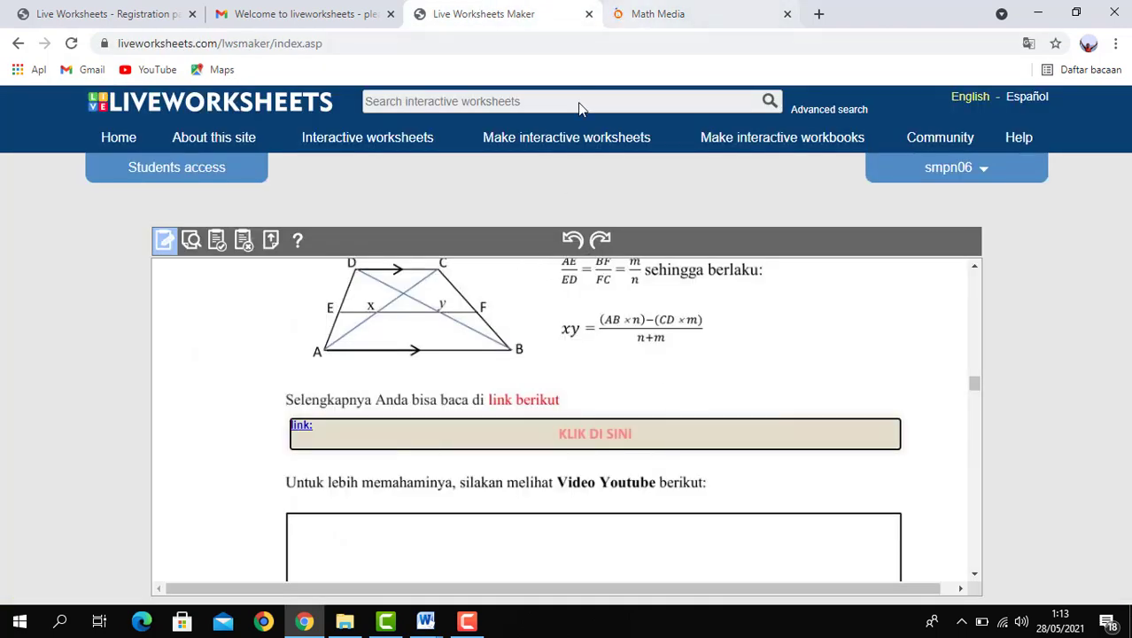
scroll(725, 351, up, 5)
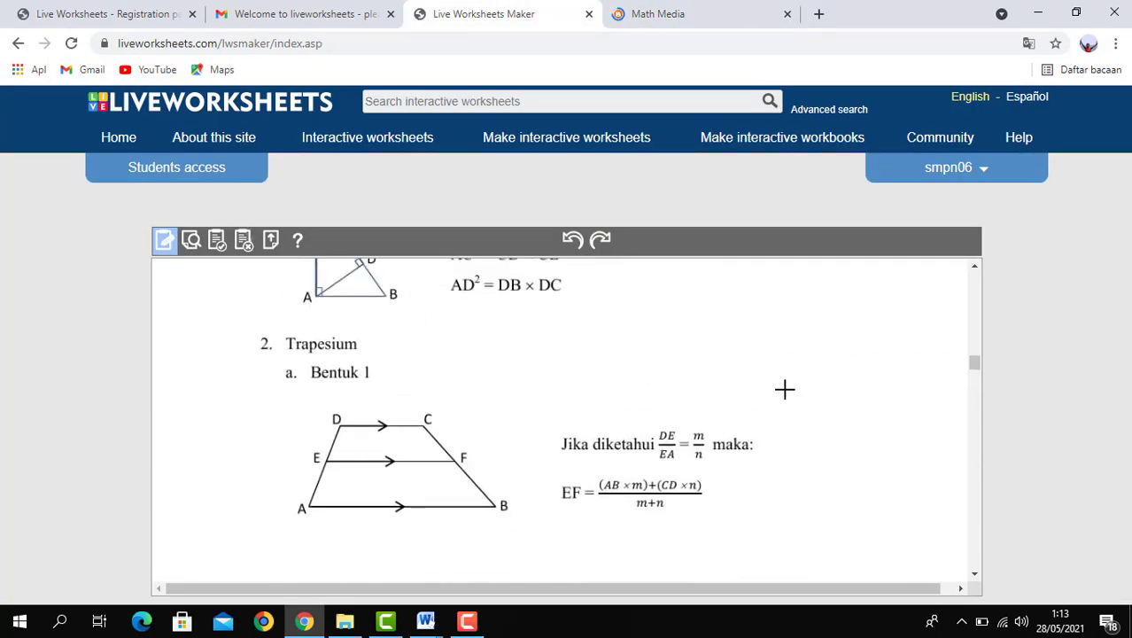
scroll(785, 389, up, 20)
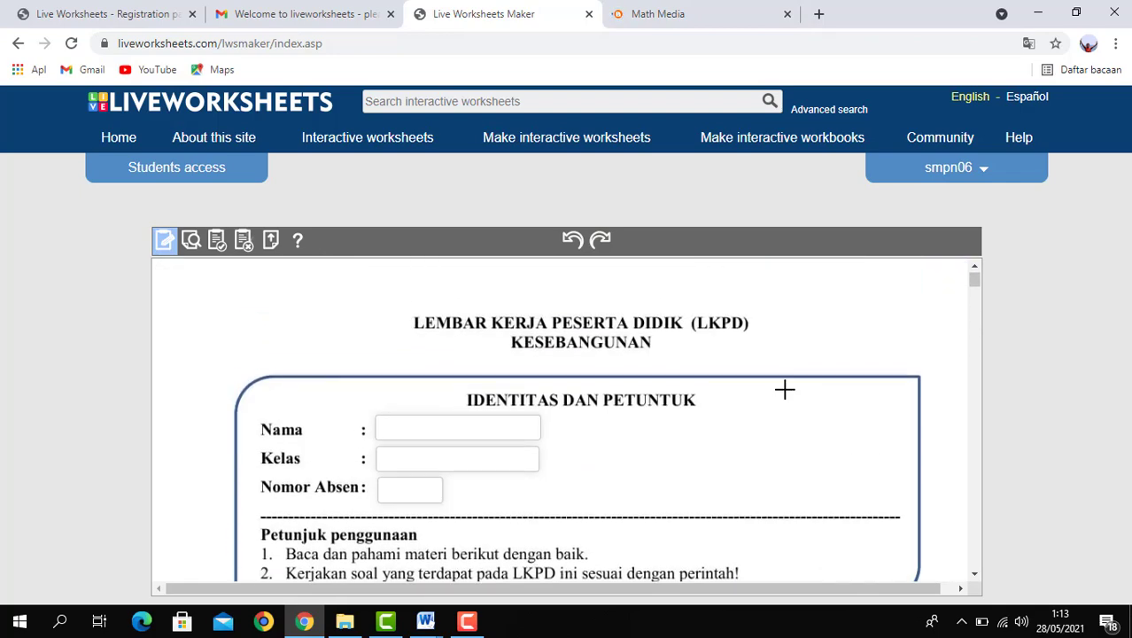
click(644, 24)
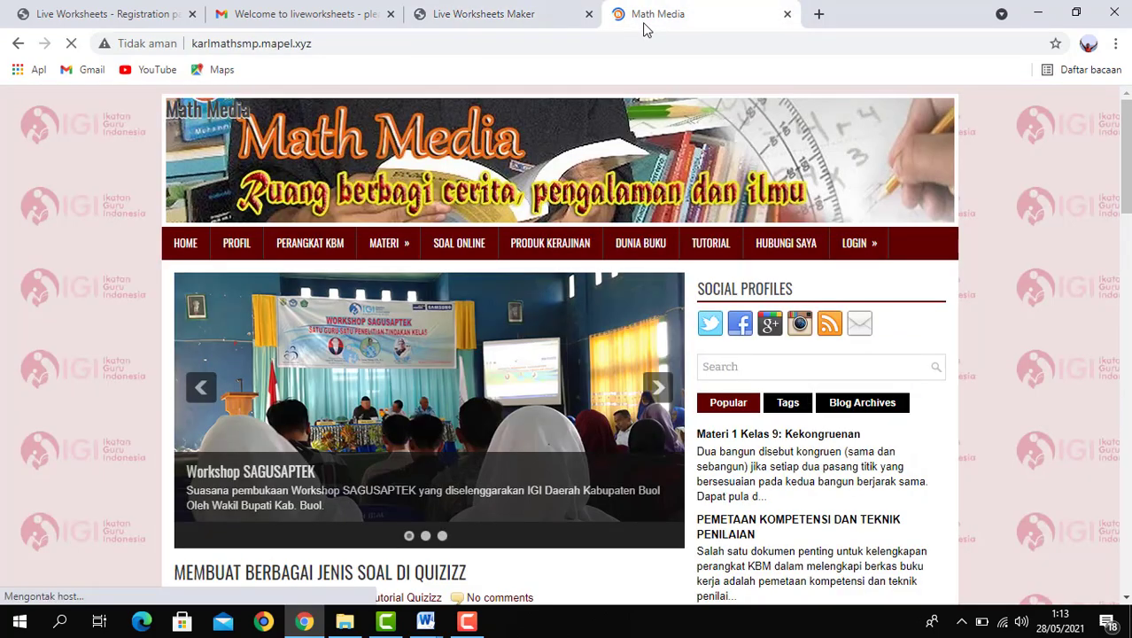
Step: Open the Kelas IX post Materi 2 Kelas 9: Kesebangunan, copy its web address and return to the worksheet editor
click(403, 248)
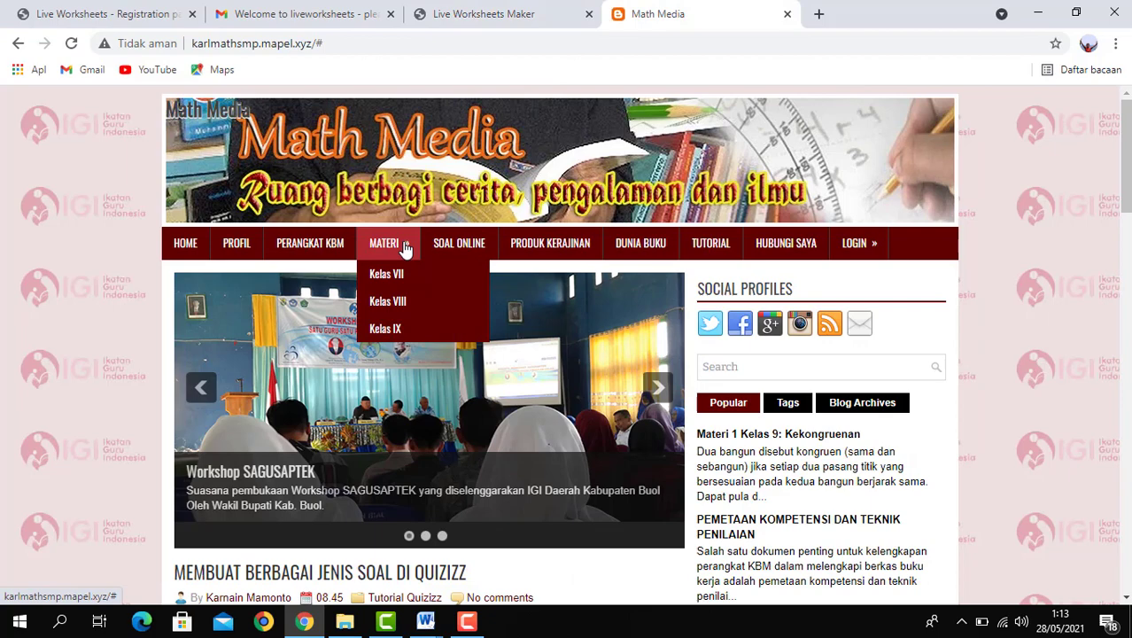
click(406, 332)
scroll(443, 337, down, 4)
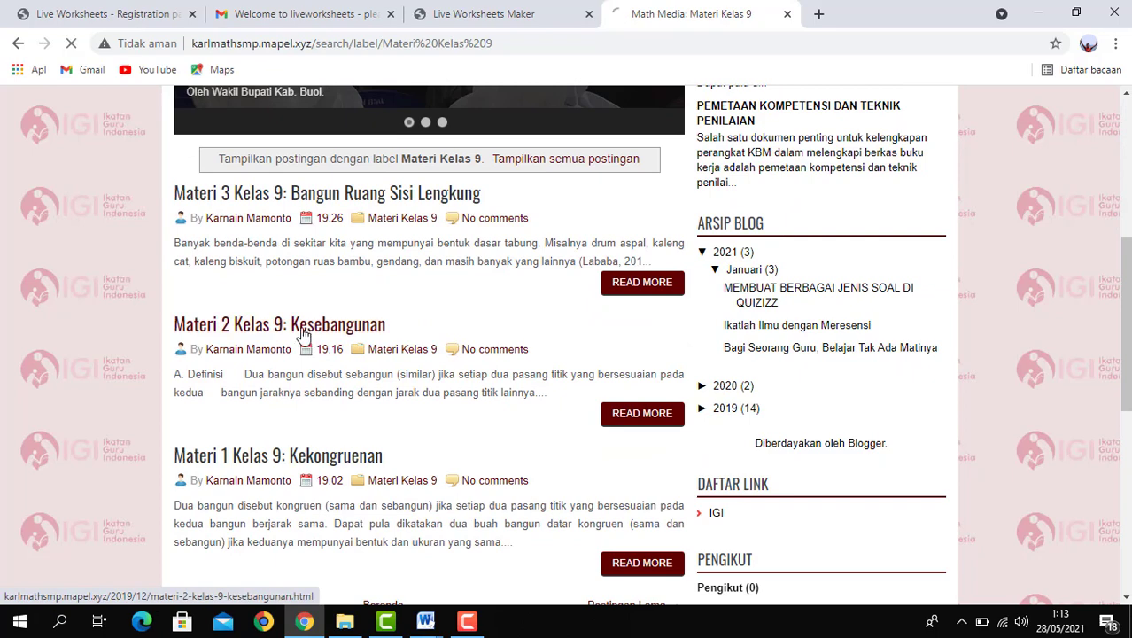
click(301, 332)
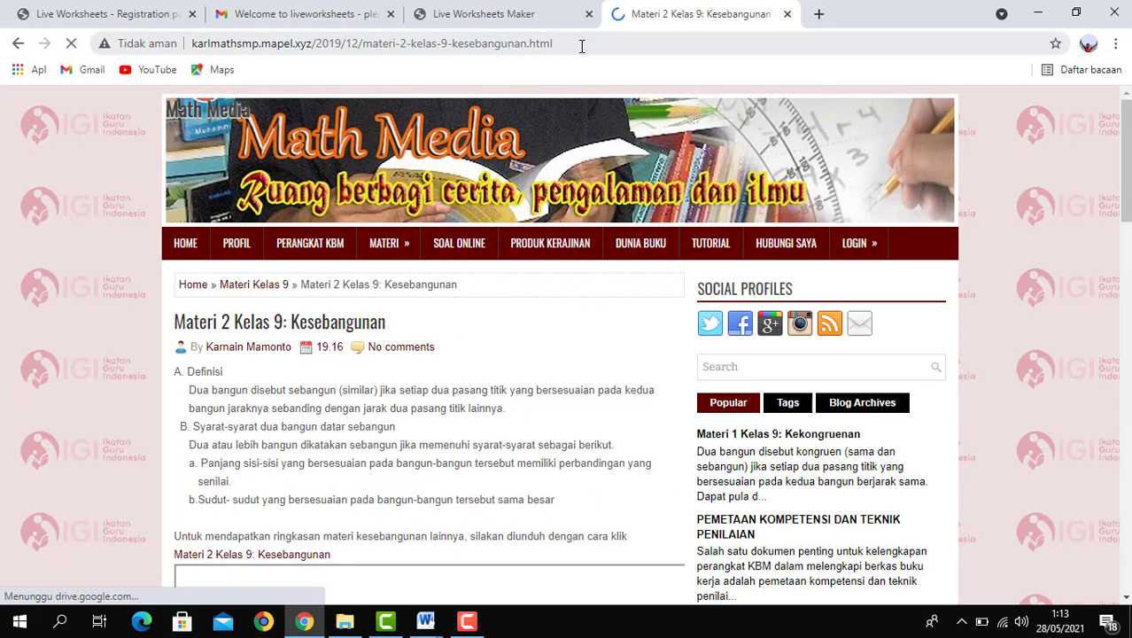
drag(577, 46, 170, 46)
key(ctrl+c)
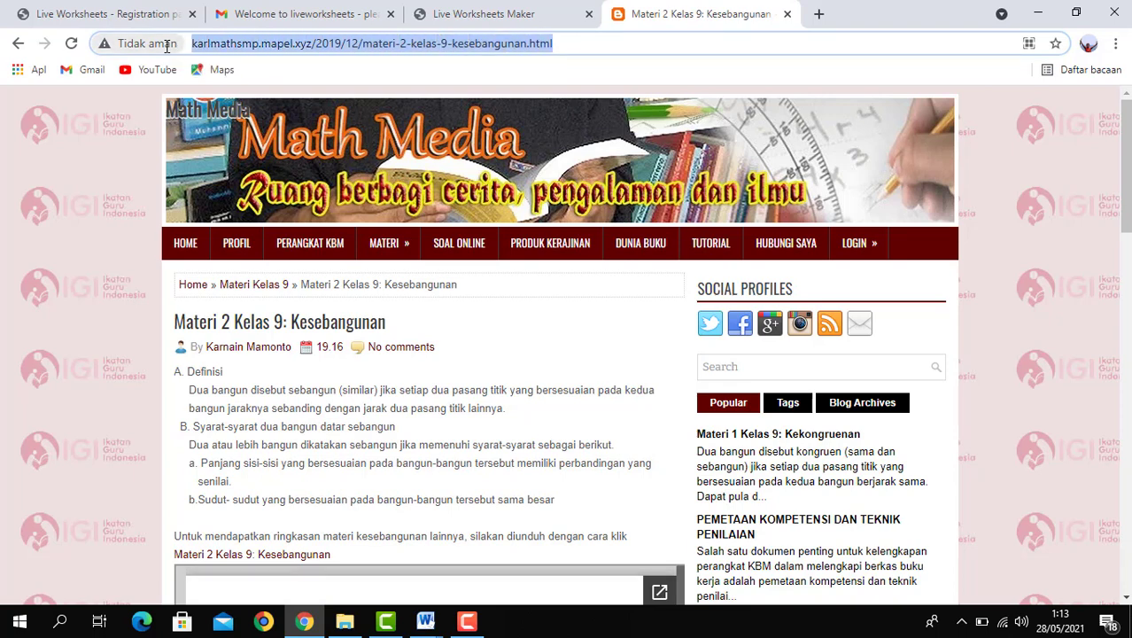
click(484, 14)
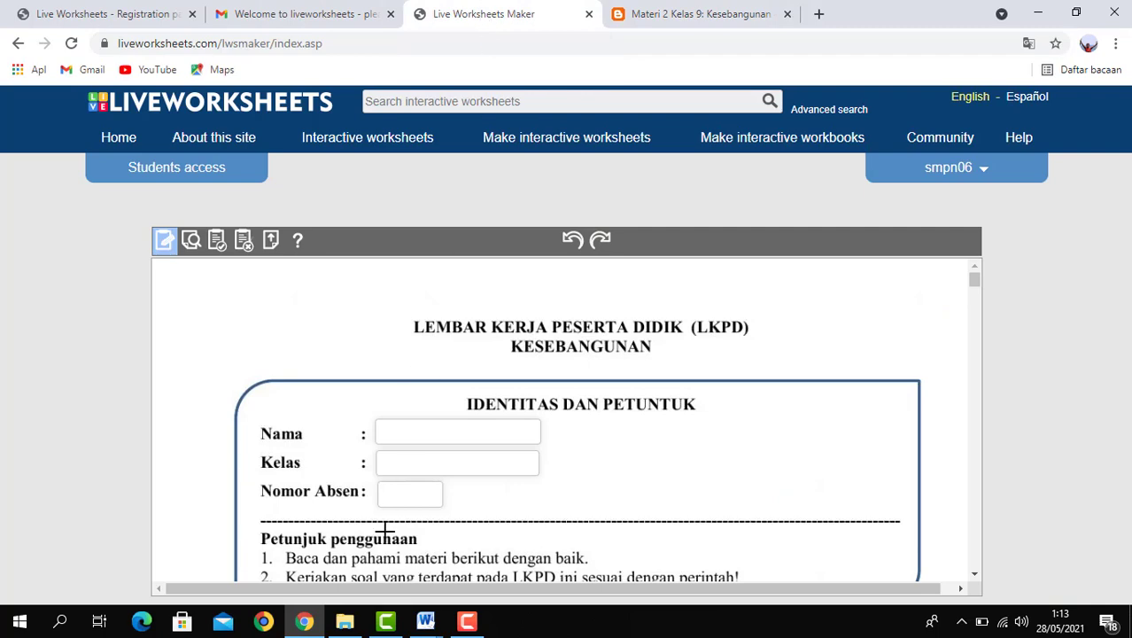
Step: Paste the copied Materi 2 Kelas 9: Kesebangunan post address after link: in the KLIK DI SINI box
scroll(434, 493, down, 15)
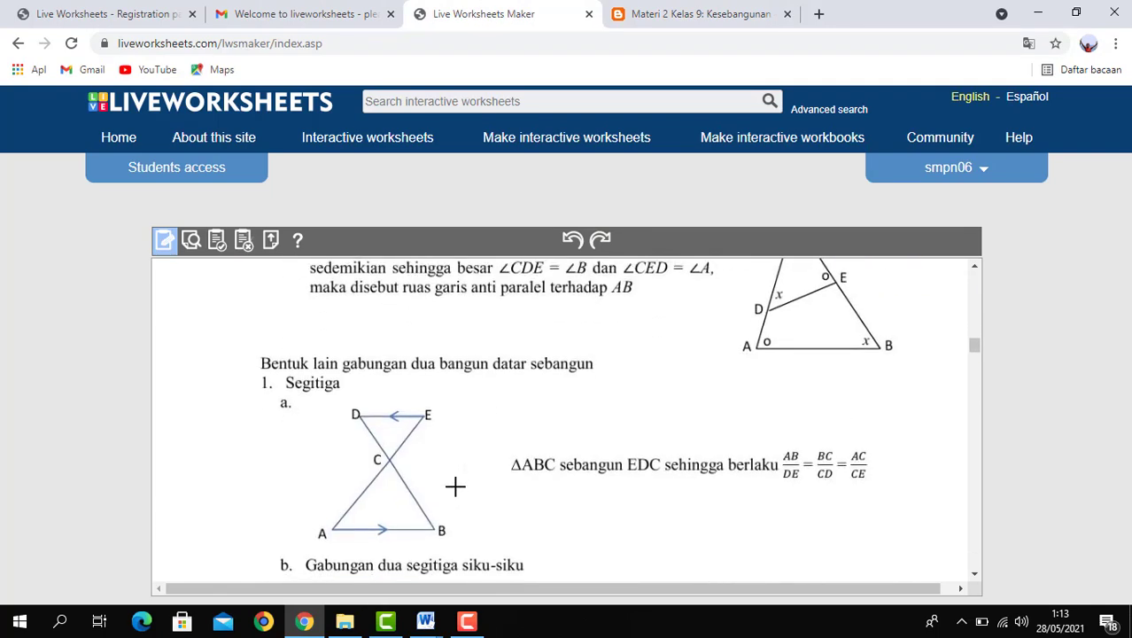
scroll(454, 483, down, 12)
scroll(434, 480, up, 4)
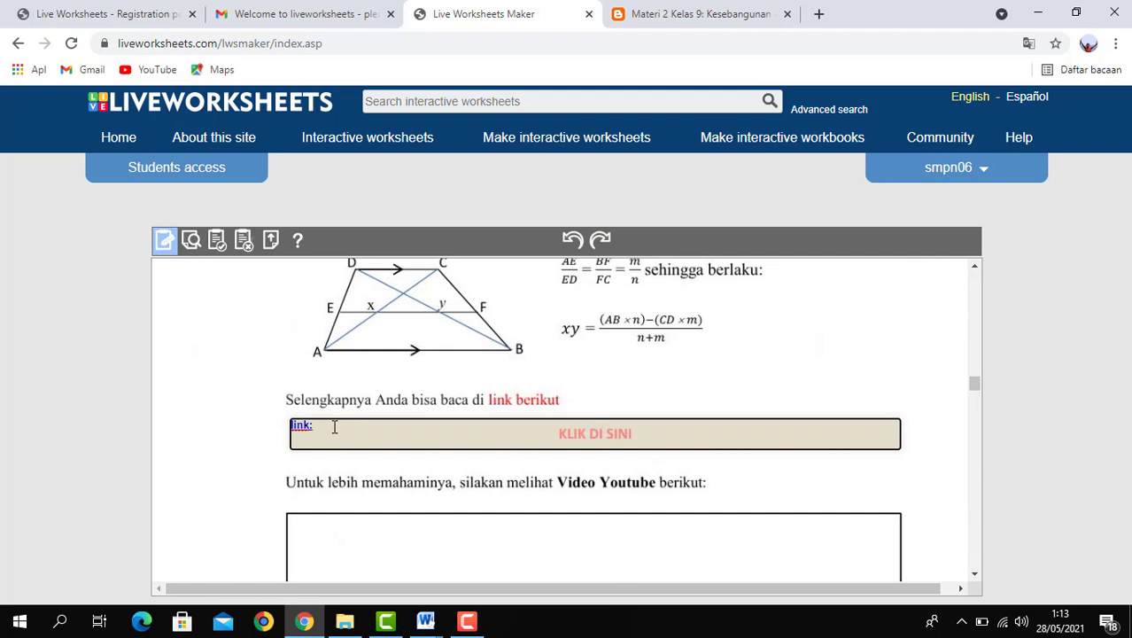
key(ctrl+v)
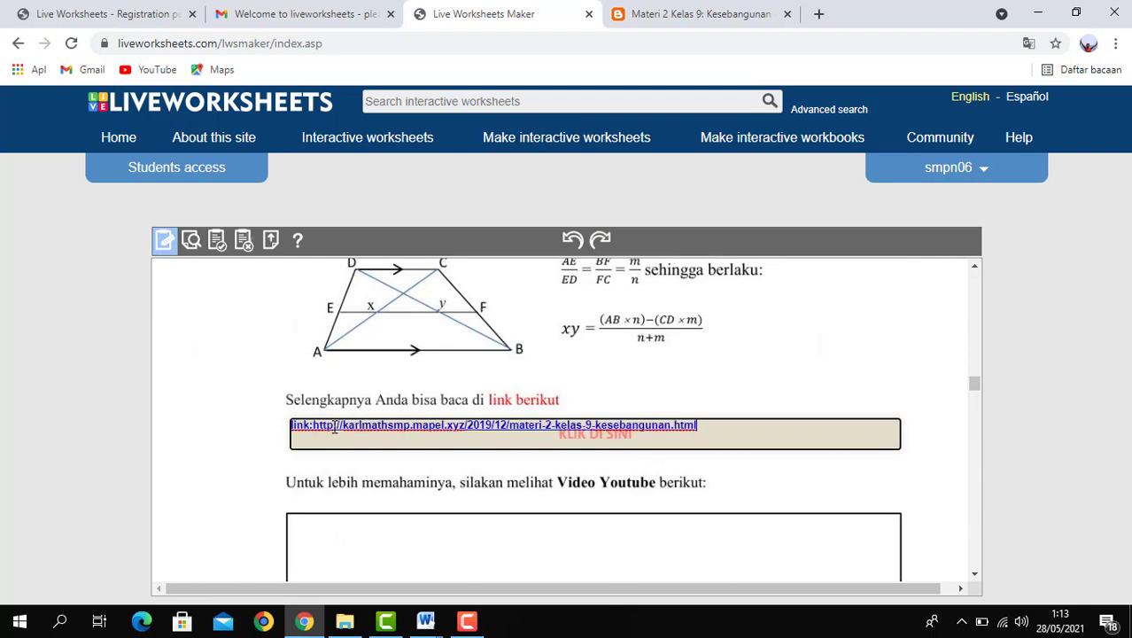
Step: Draw a text box filling the empty frame under the Video Youtube sentence and enter link: in it
scroll(596, 453, down, 3)
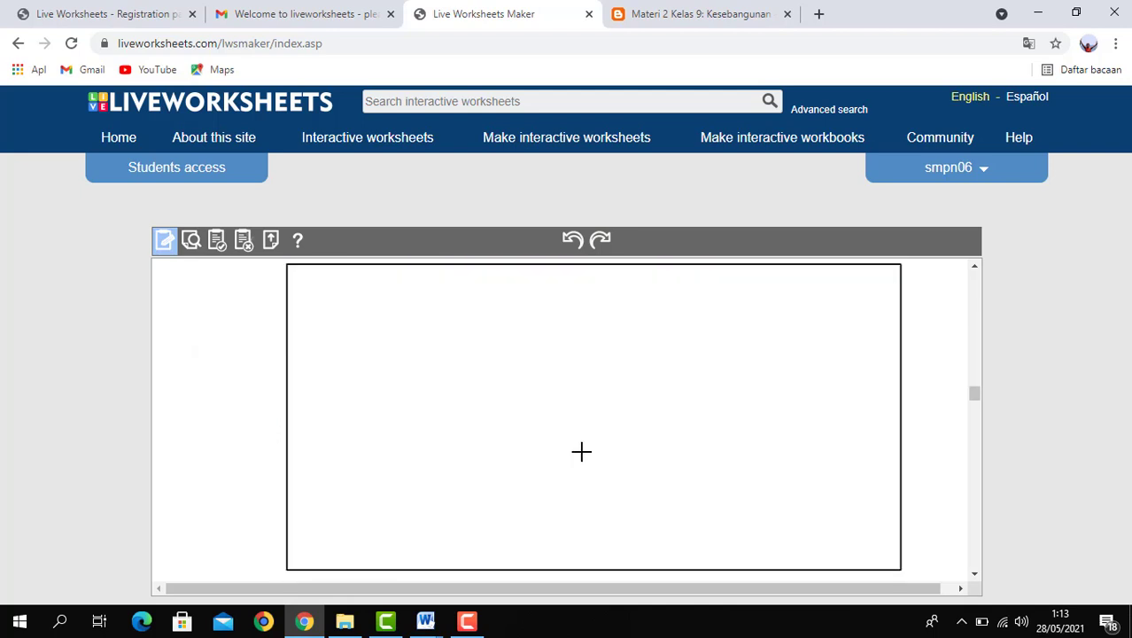
scroll(394, 368, up, 2)
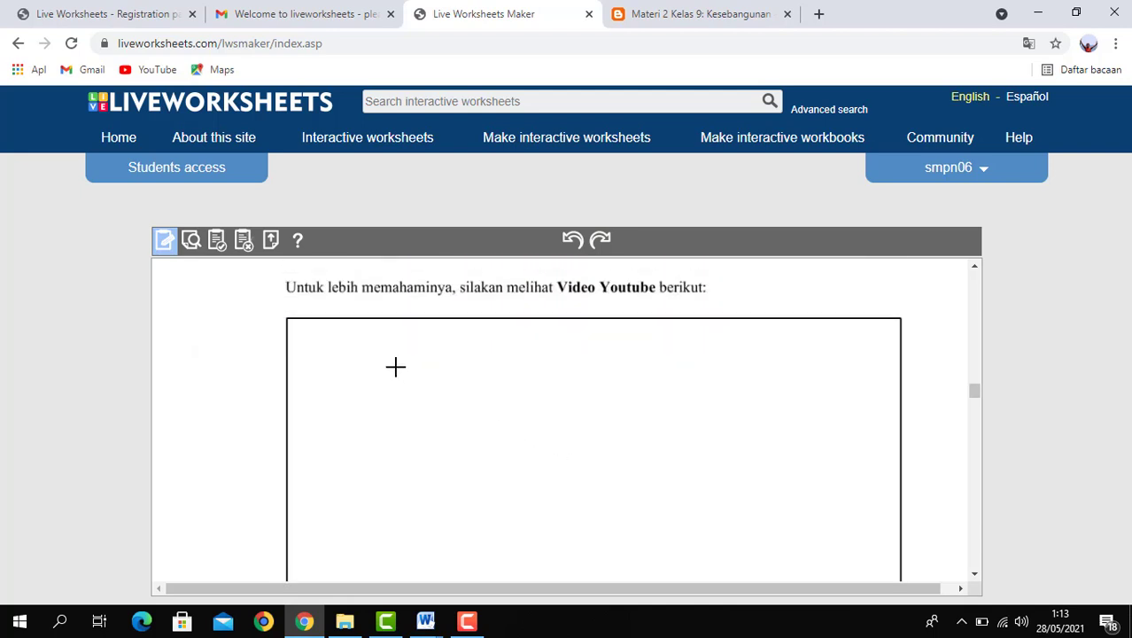
scroll(386, 368, down, 1)
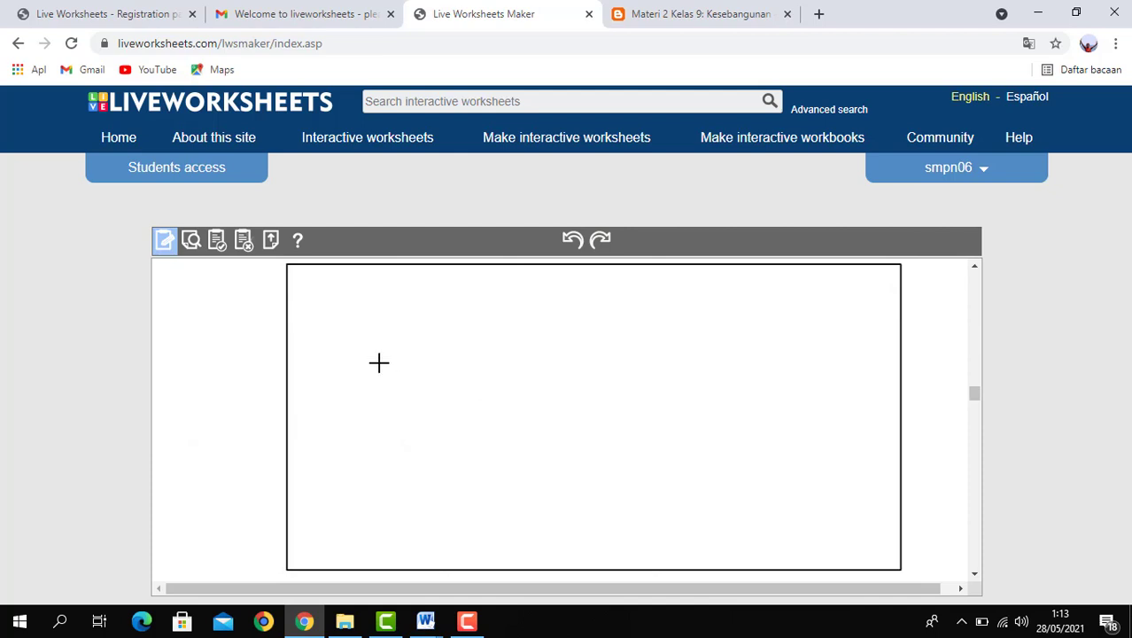
scroll(300, 294, up, 1)
scroll(300, 293, down, 1)
scroll(300, 293, up, 1)
scroll(304, 297, down, 1)
drag(288, 264, 900, 572)
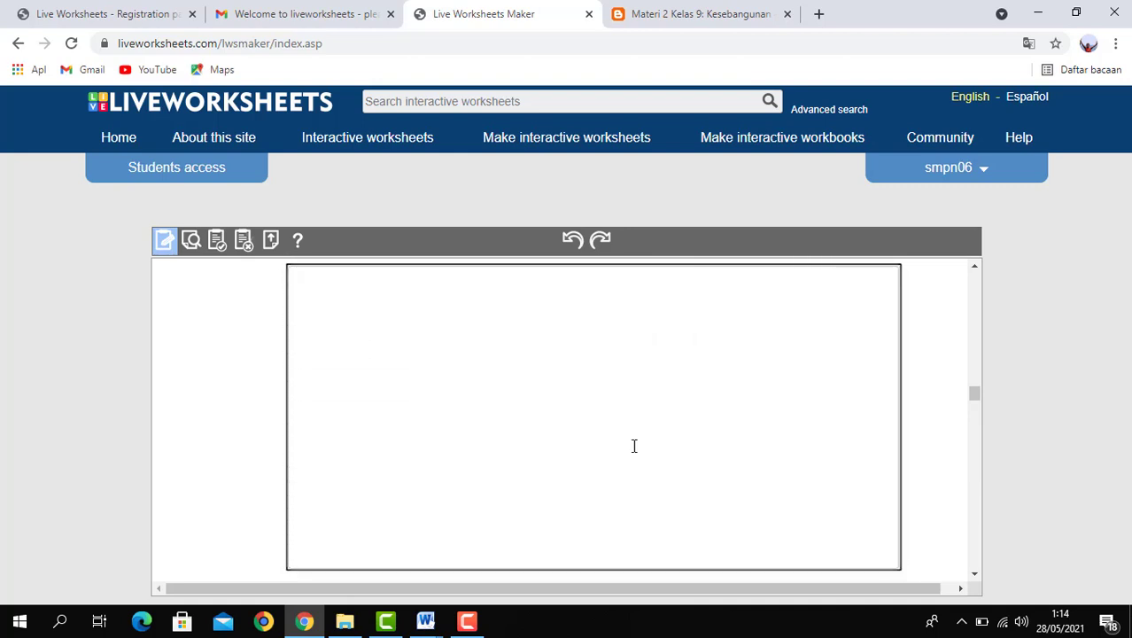
click(363, 291)
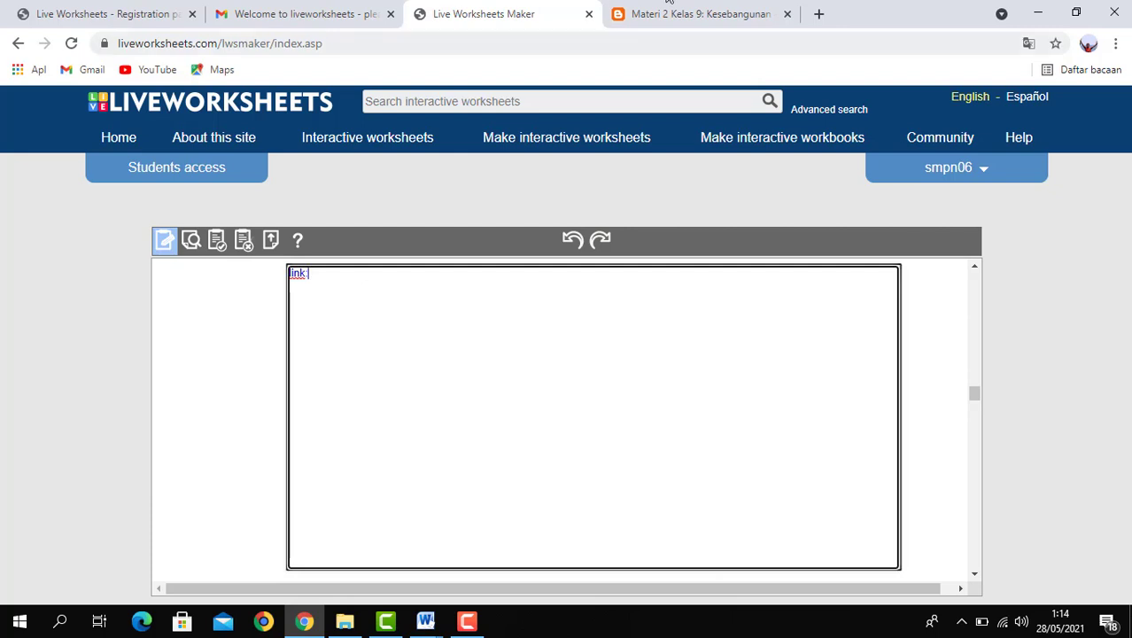
Step: Open YouTube in a new browser tab and go to the signed-in account's own channel page
click(817, 13)
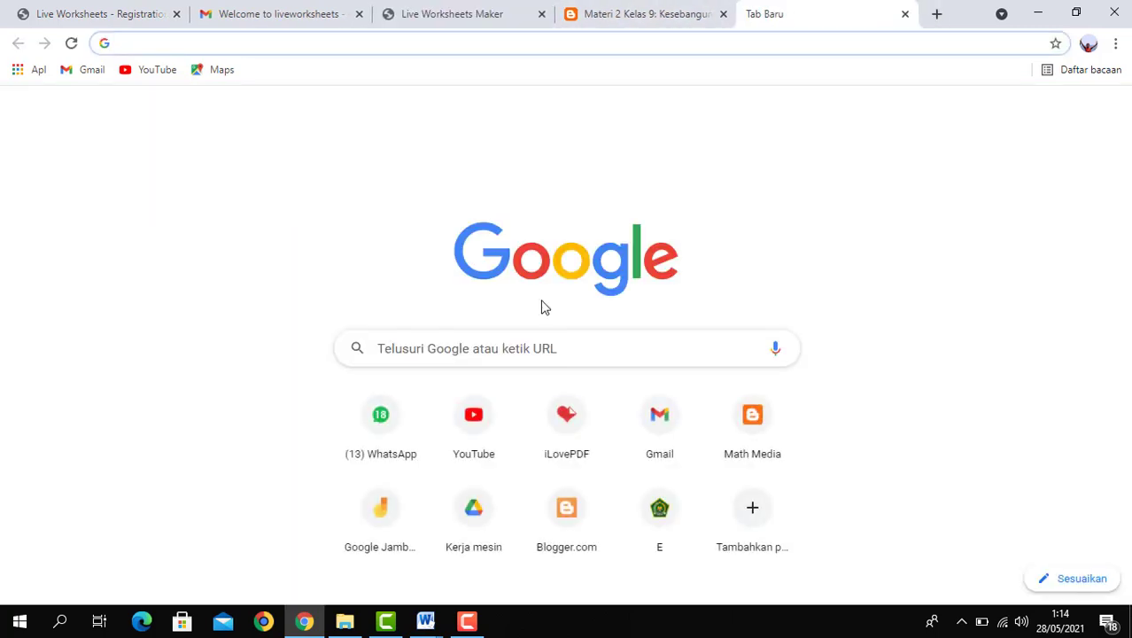
click(481, 438)
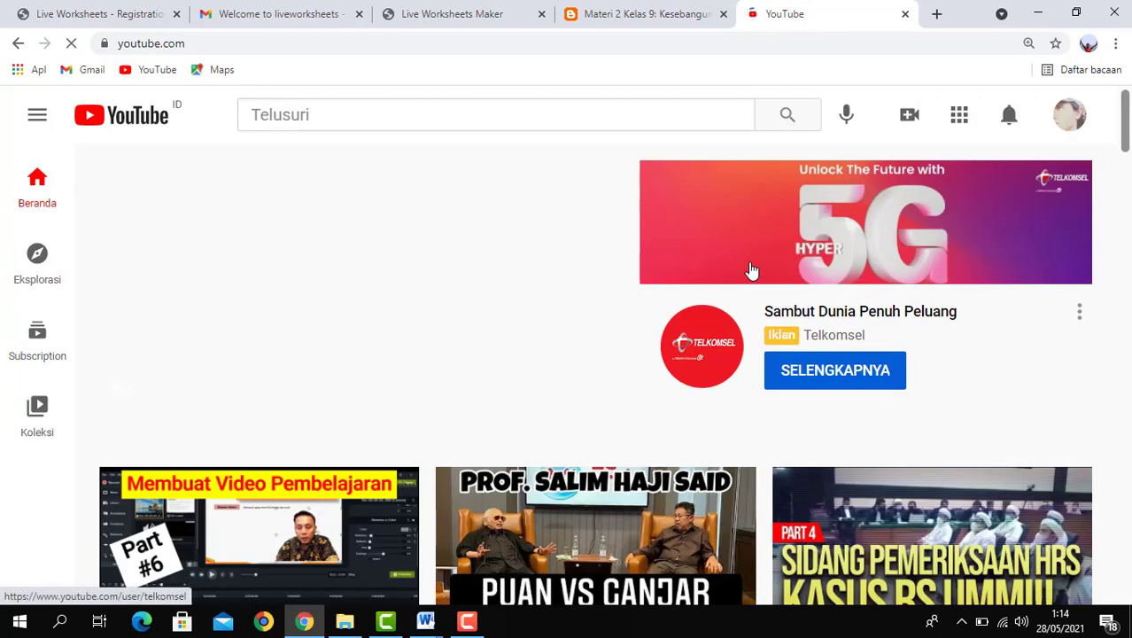
click(1062, 133)
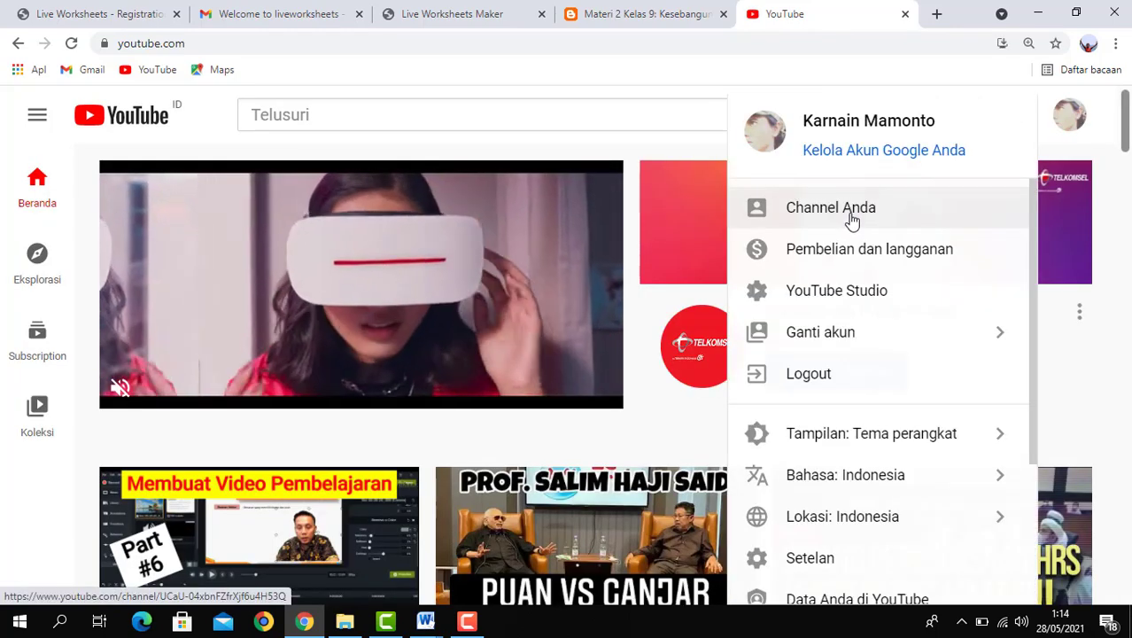
click(848, 220)
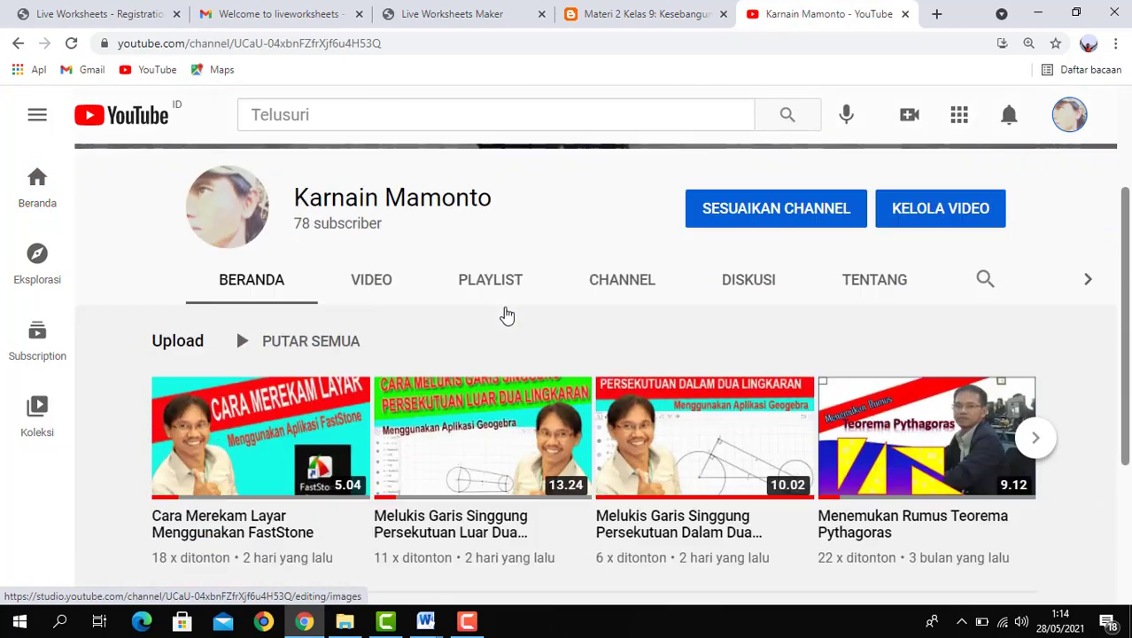
Step: Find the Kesebangunan bangun datar video among the channel's uploads and open it
scroll(507, 319, down, 3)
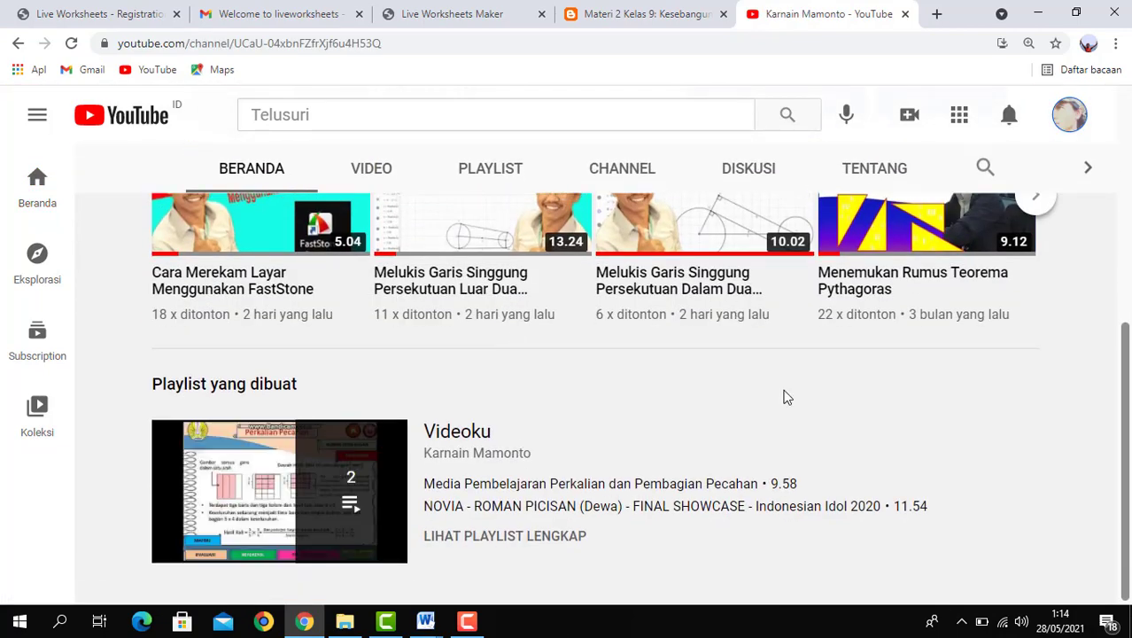
scroll(786, 397, up, 3)
click(1039, 448)
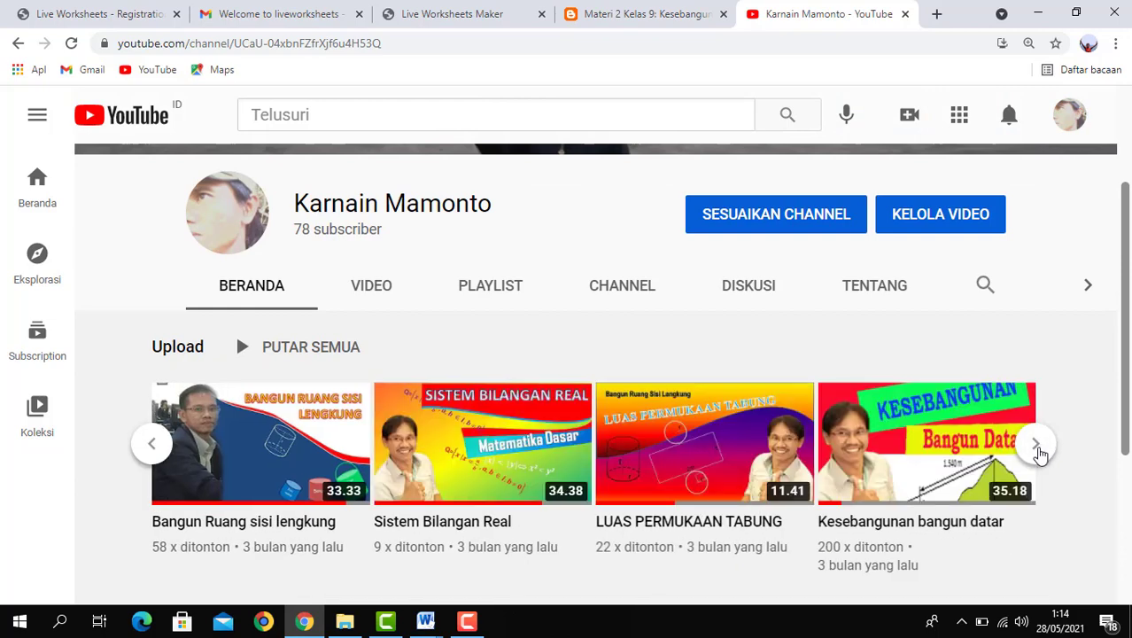
click(1036, 445)
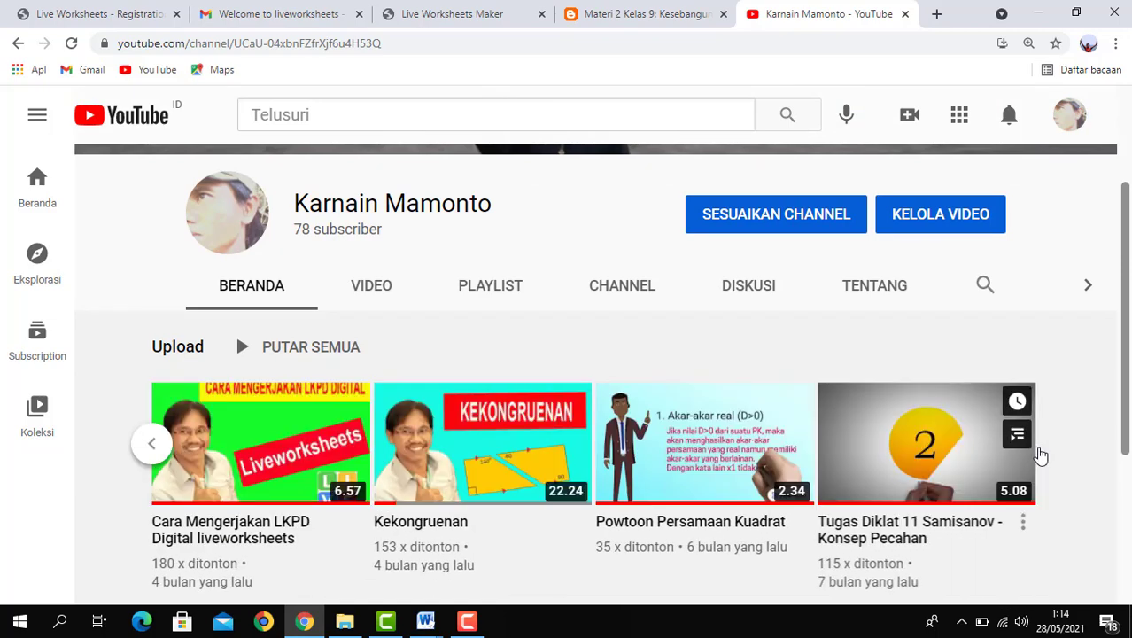
scroll(776, 476, down, 1)
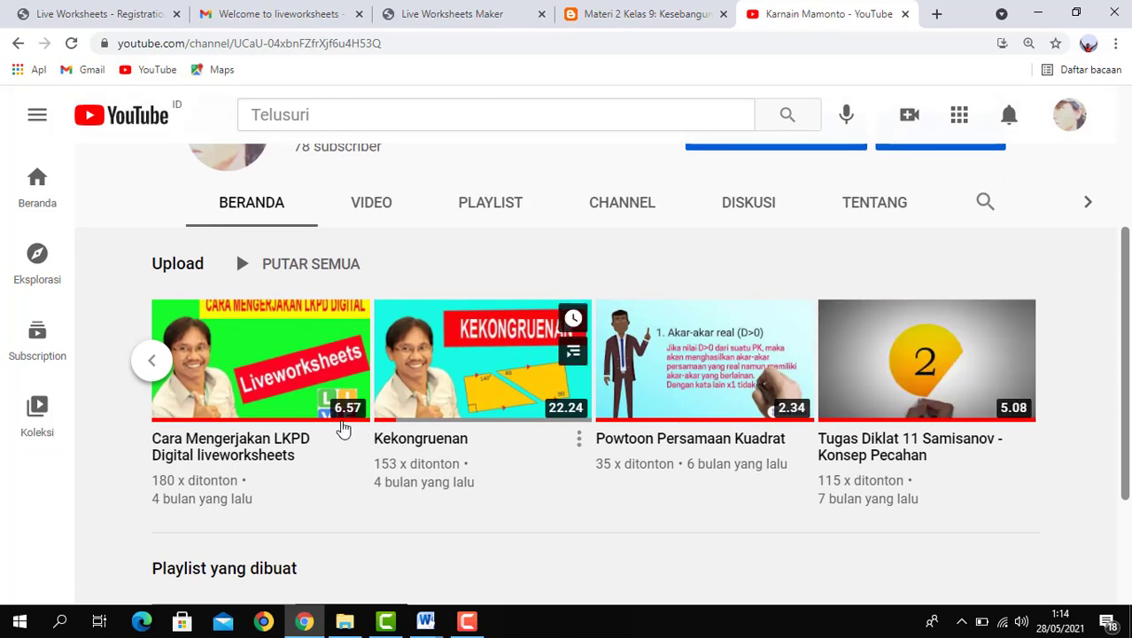
click(153, 365)
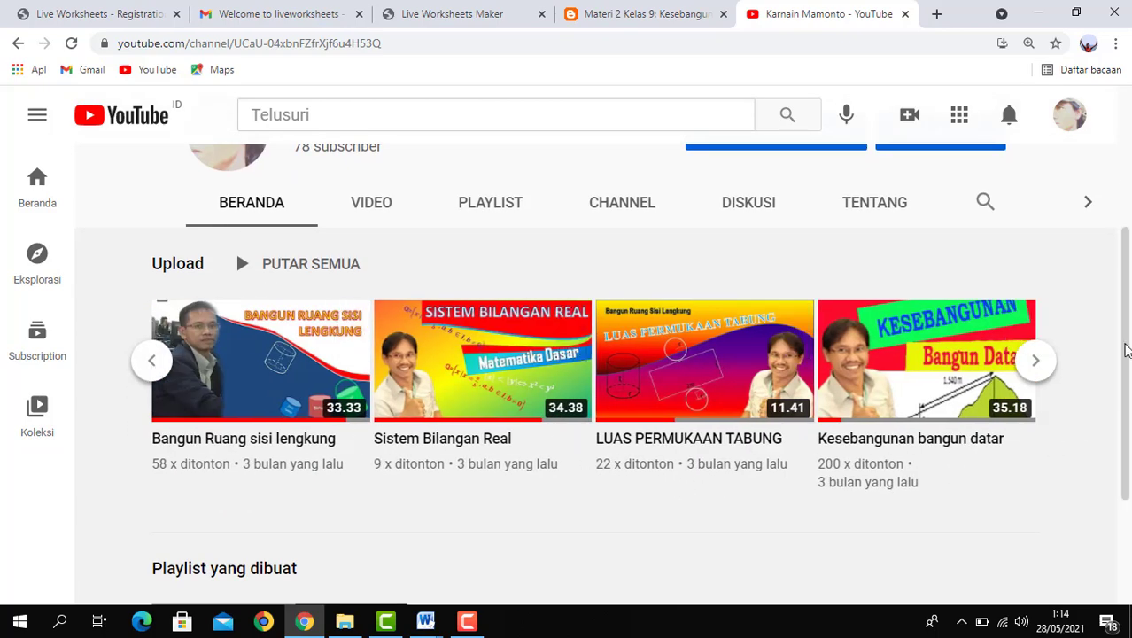
scroll(1126, 350, down, 1)
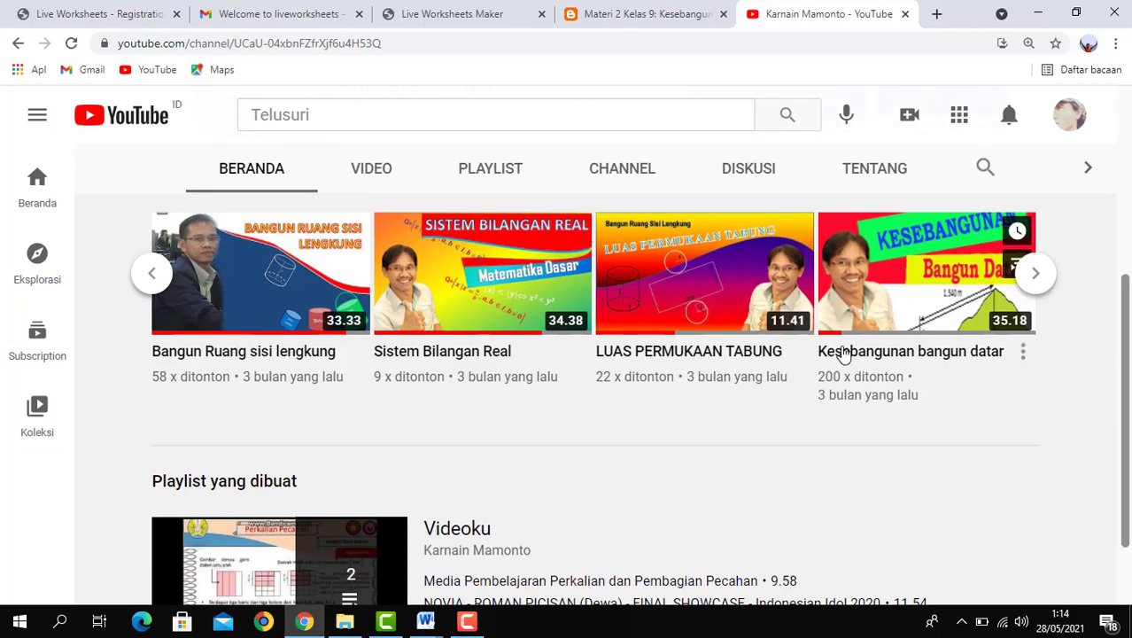
click(895, 314)
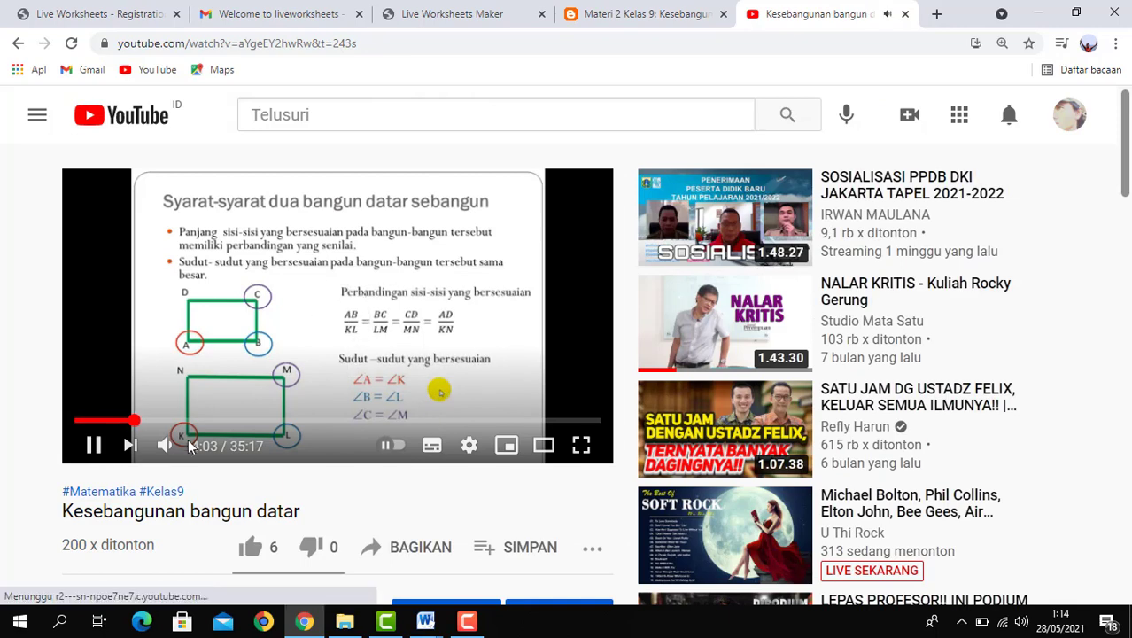
Step: Skip ahead in the Kesebangunan bangun datar video to about 9:43 and pause the playback
drag(136, 422, 221, 421)
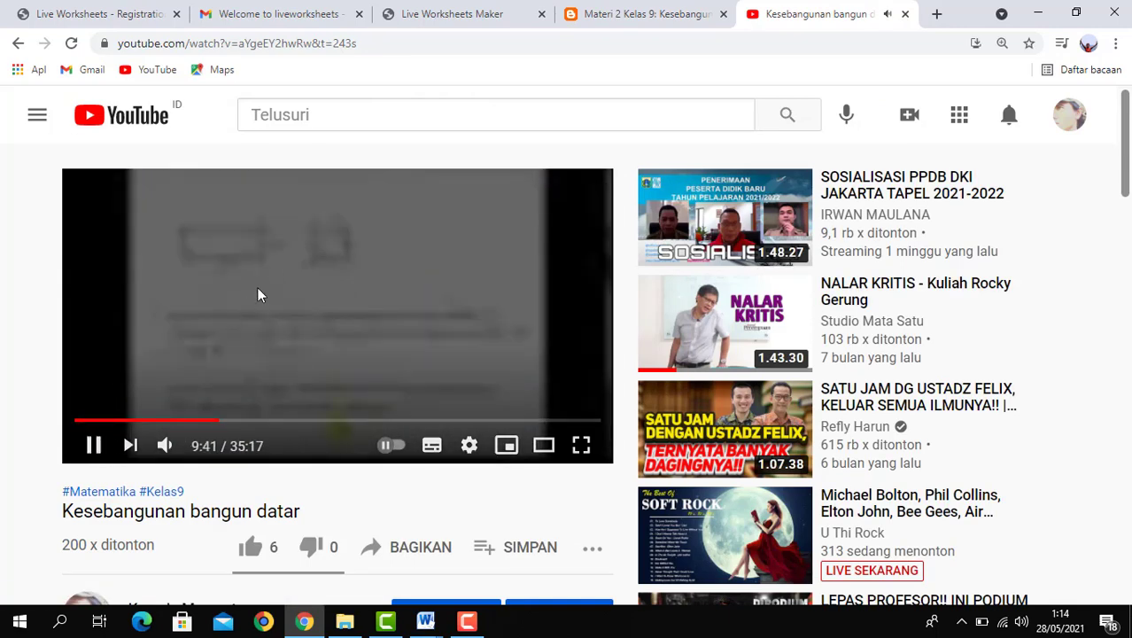
click(94, 446)
click(94, 446)
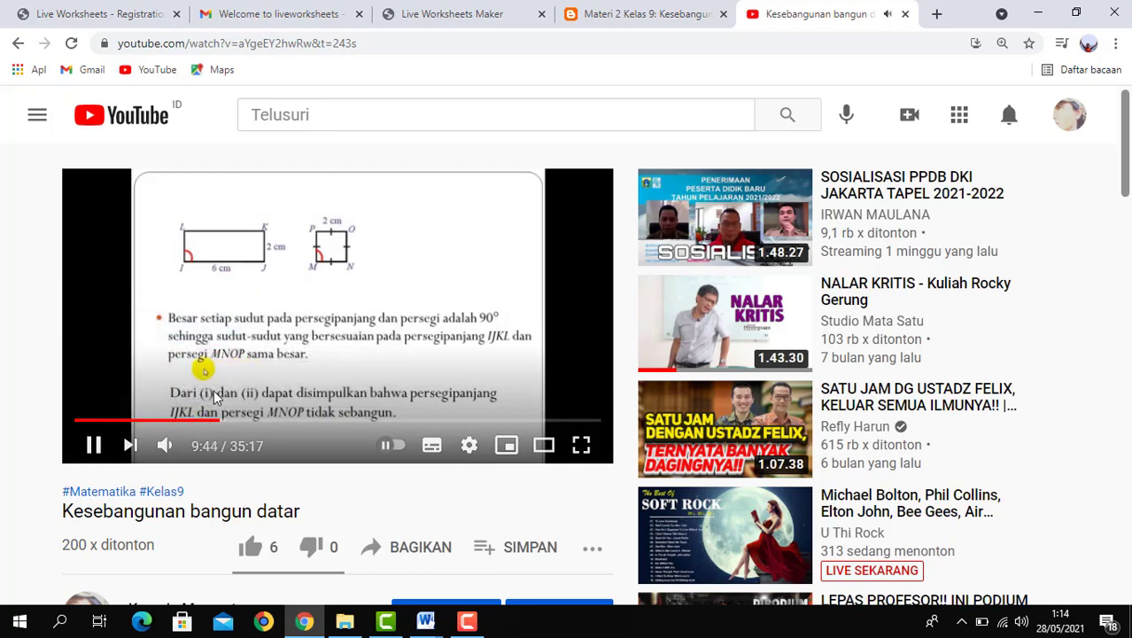
scroll(413, 347, down, 2)
scroll(413, 347, up, 2)
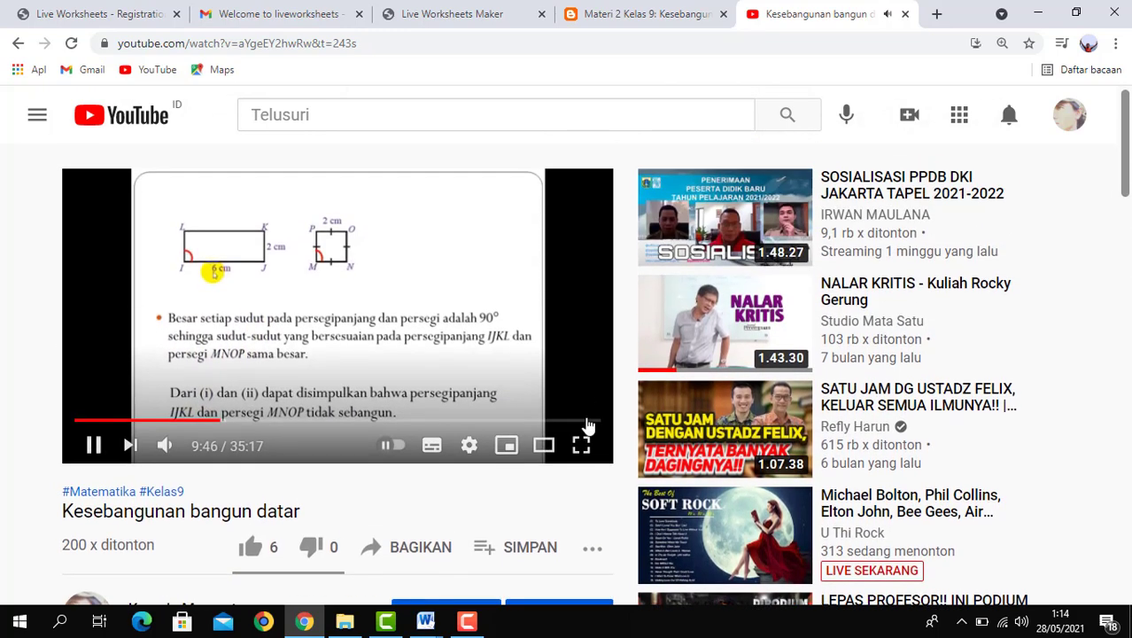
click(329, 295)
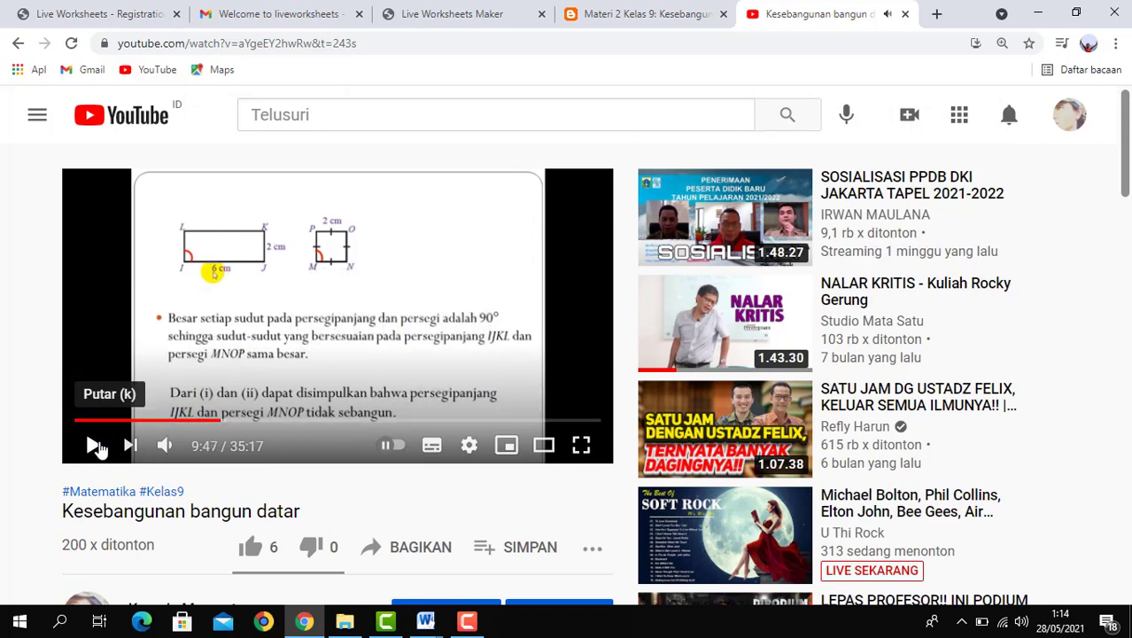
scroll(427, 305, down, 1)
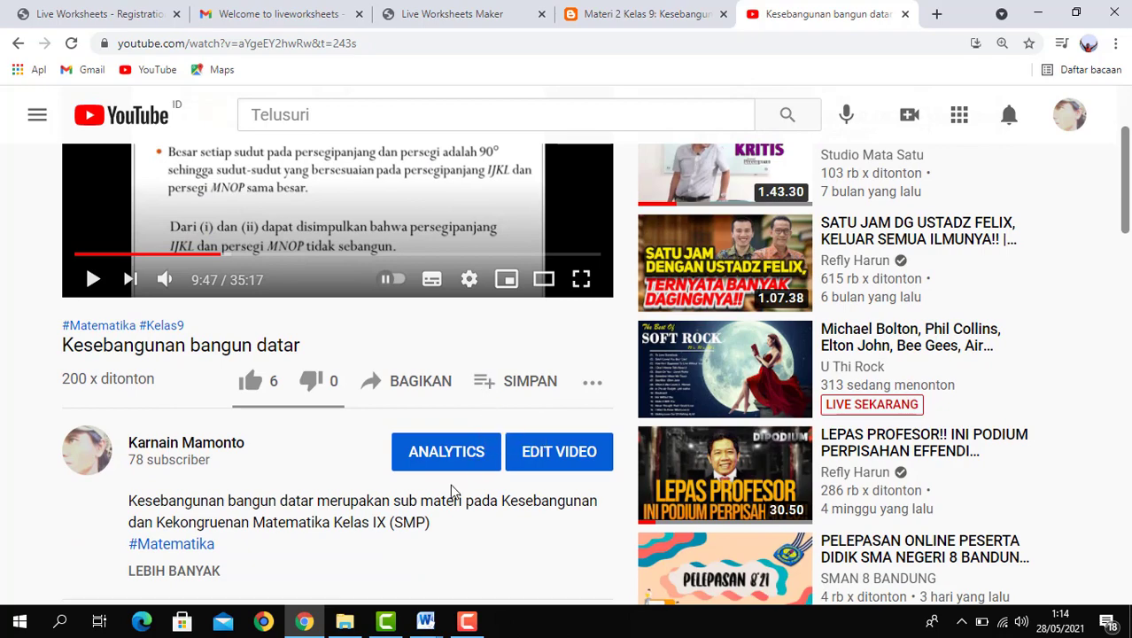
scroll(503, 387, down, 2)
click(418, 218)
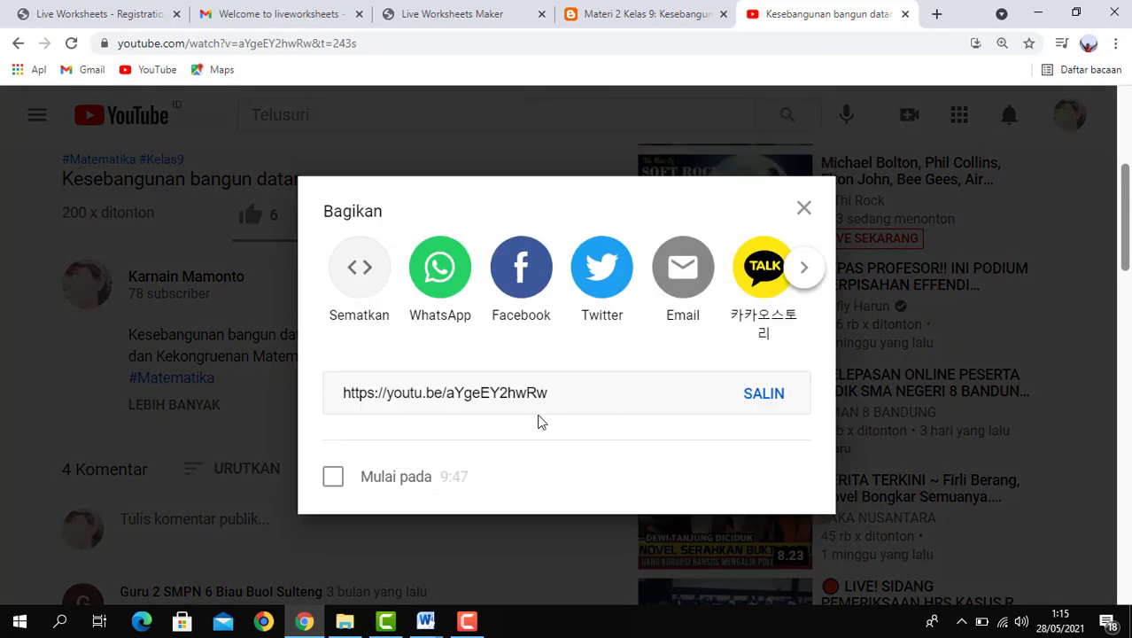
click(761, 400)
key(ctrl+c)
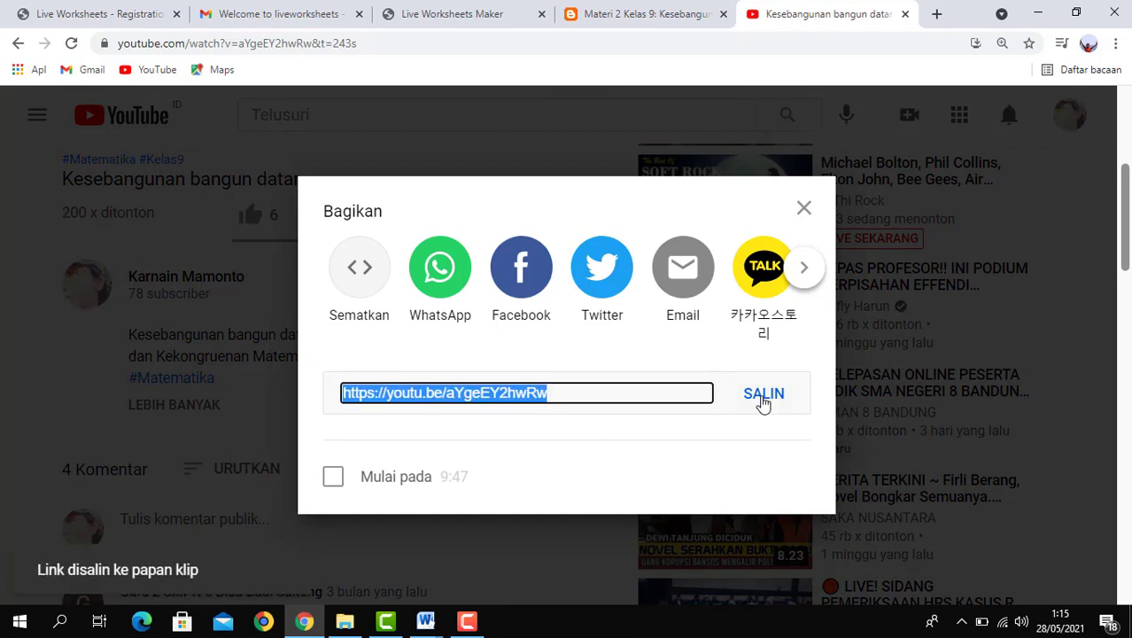
click(455, 20)
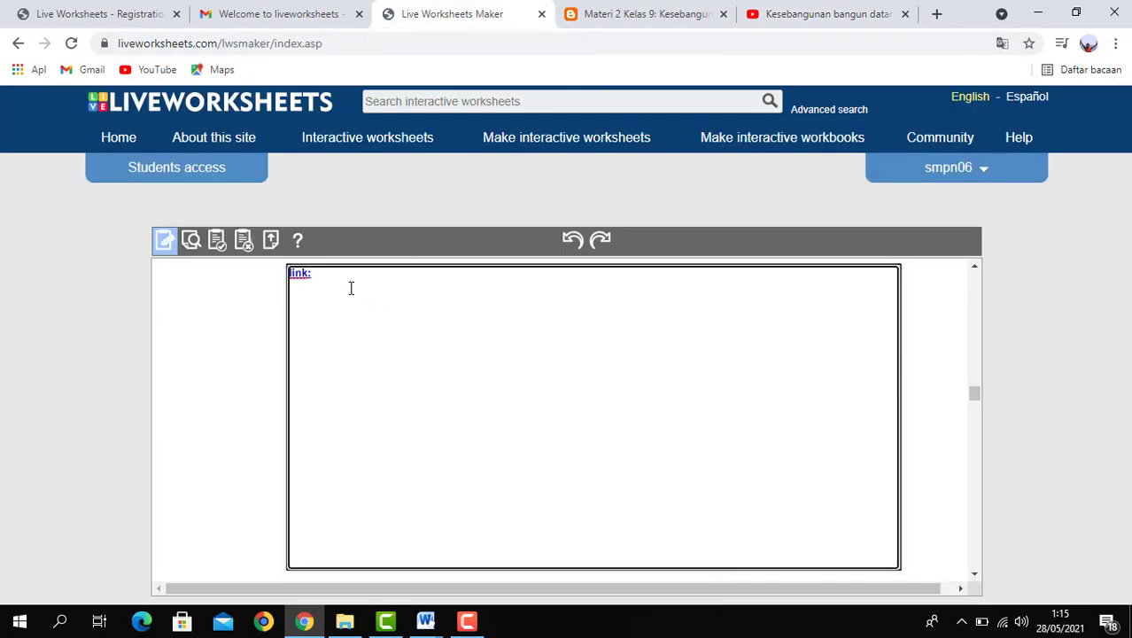
key(ctrl+v)
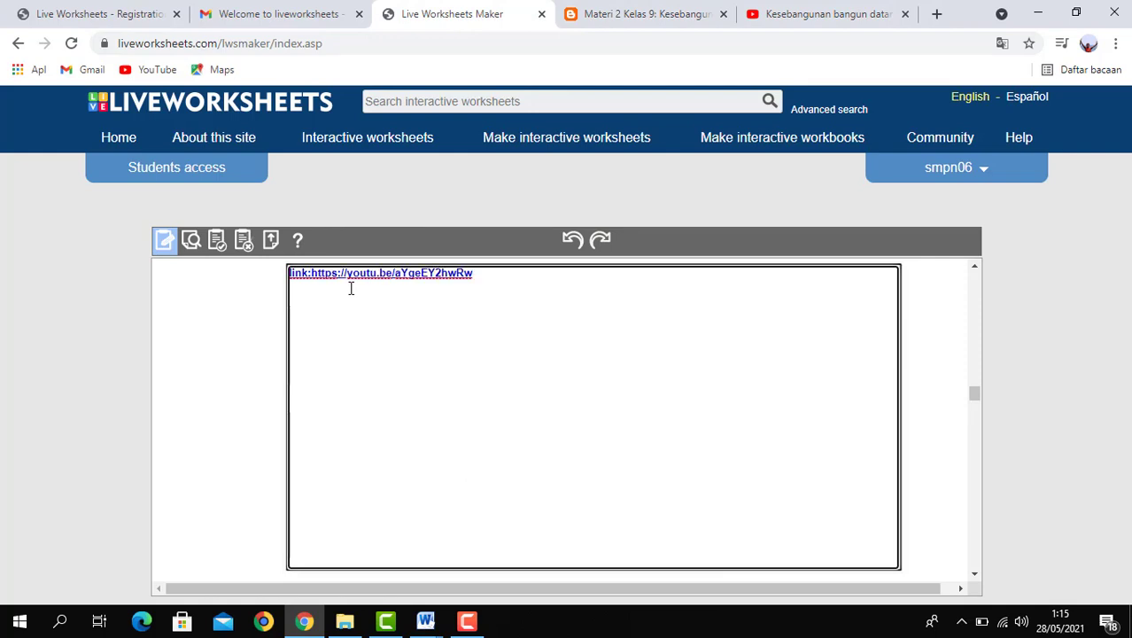
Step: Examine question 1's quadrilaterals A to I and the letter boxes for matching similar shapes
scroll(673, 288, down, 5)
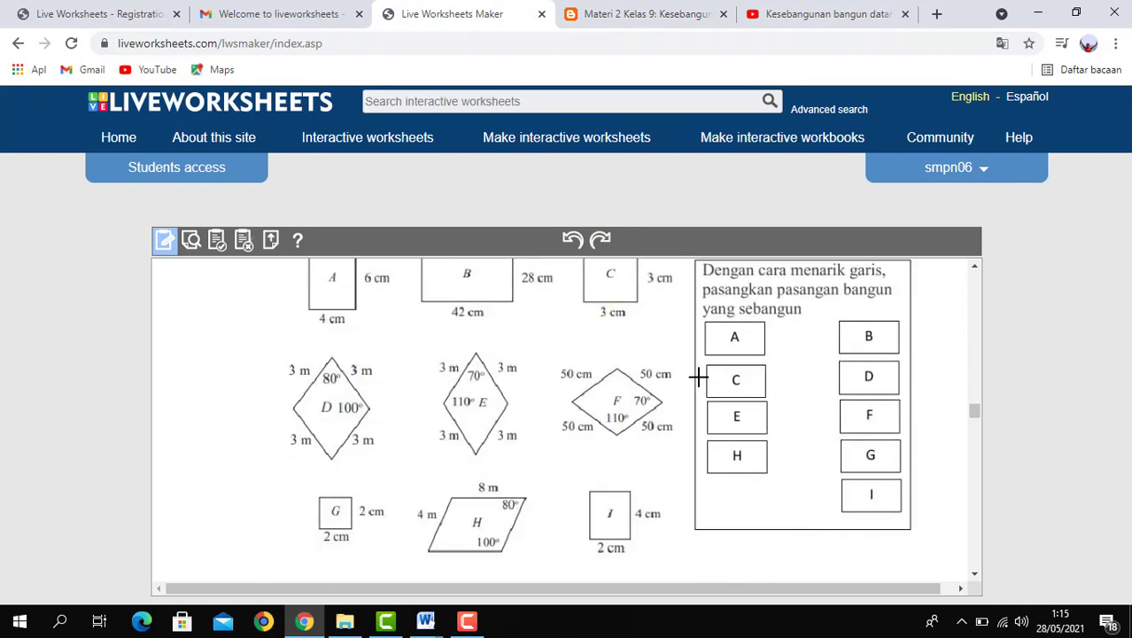
scroll(695, 374, up, 1)
scroll(699, 374, down, 1)
scroll(700, 374, up, 1)
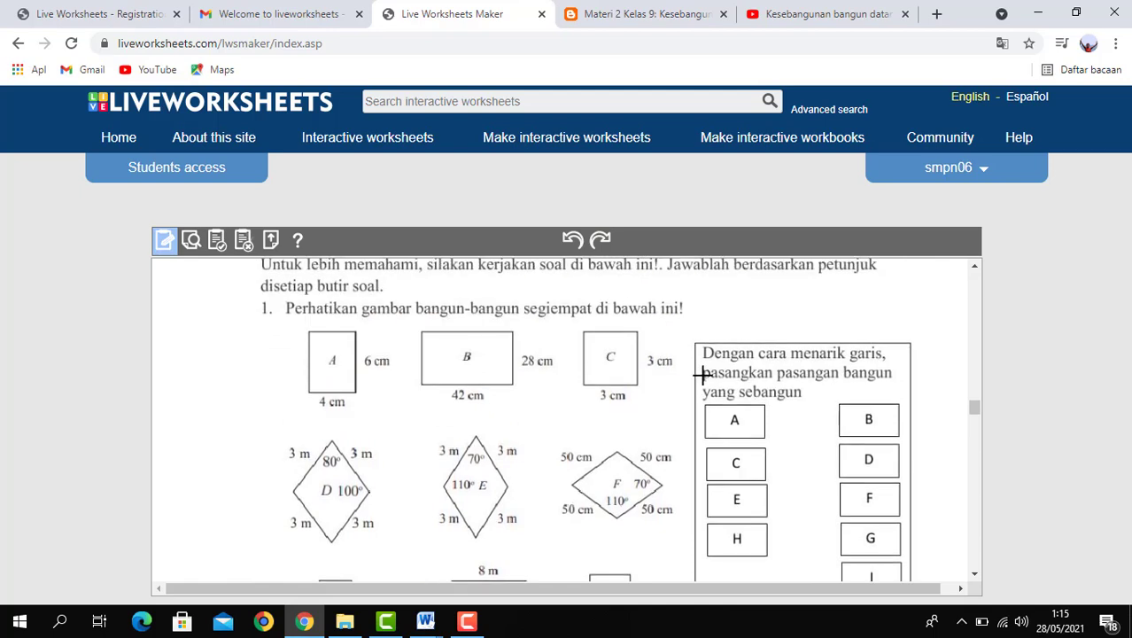
scroll(702, 375, down, 1)
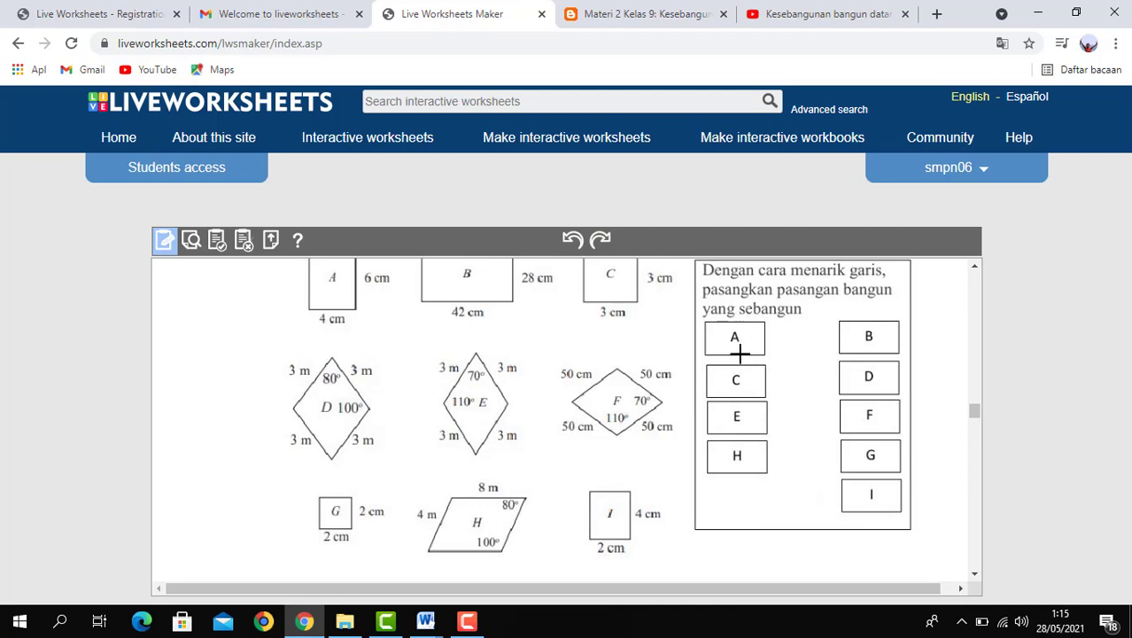
scroll(595, 335, up, 1)
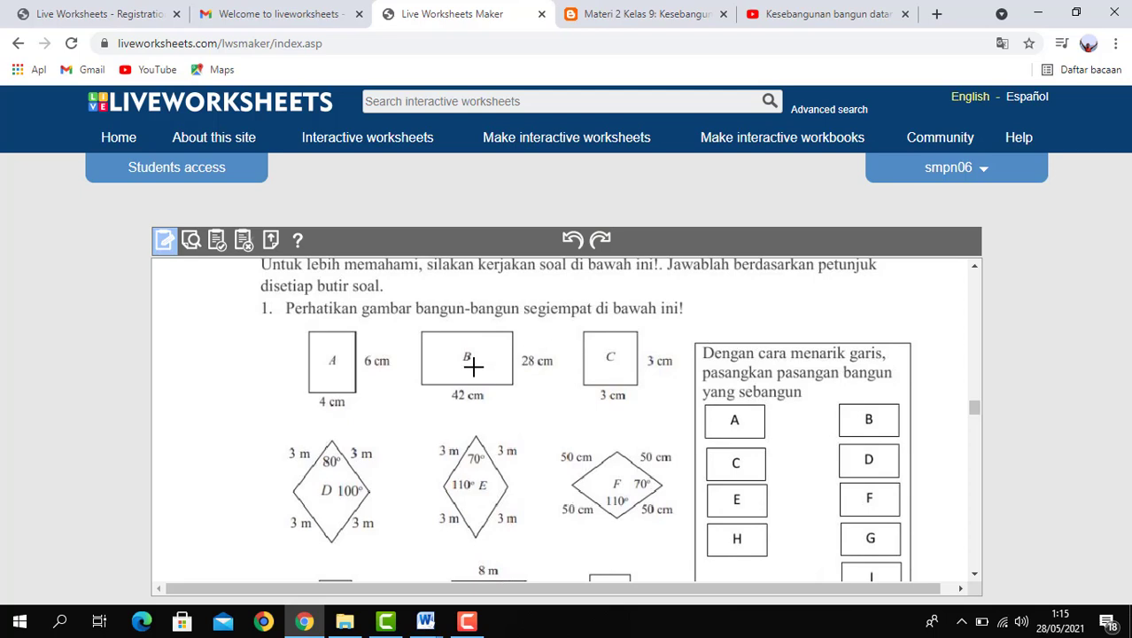
scroll(371, 360, down, 1)
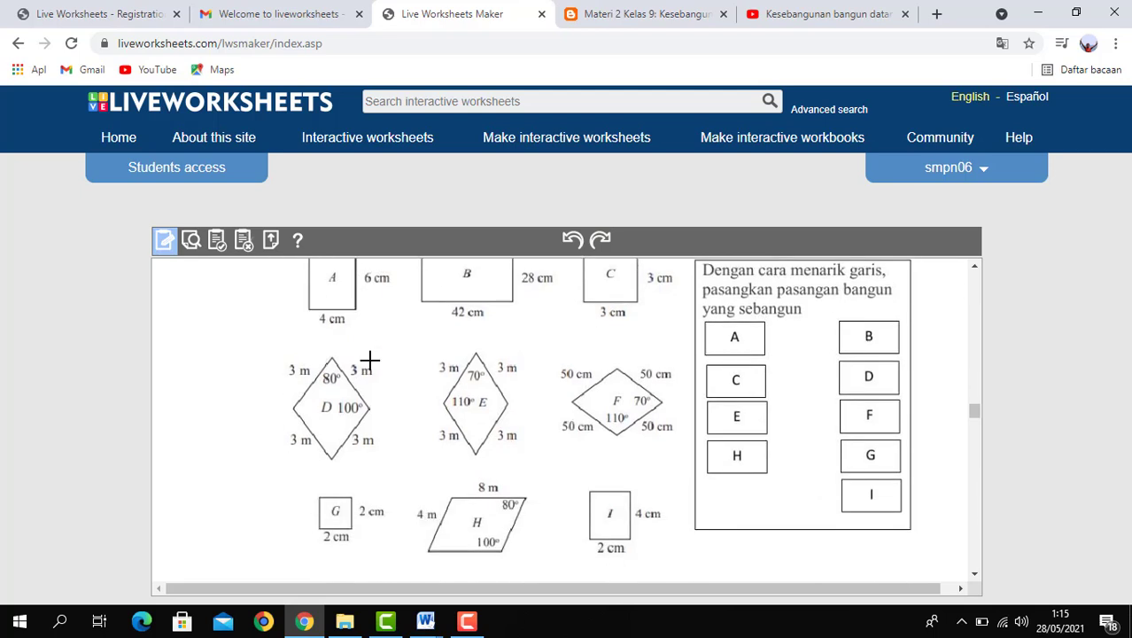
Step: Draw a text box over the letter A box in question 1's matching area and enter join:1
scroll(370, 360, up, 1)
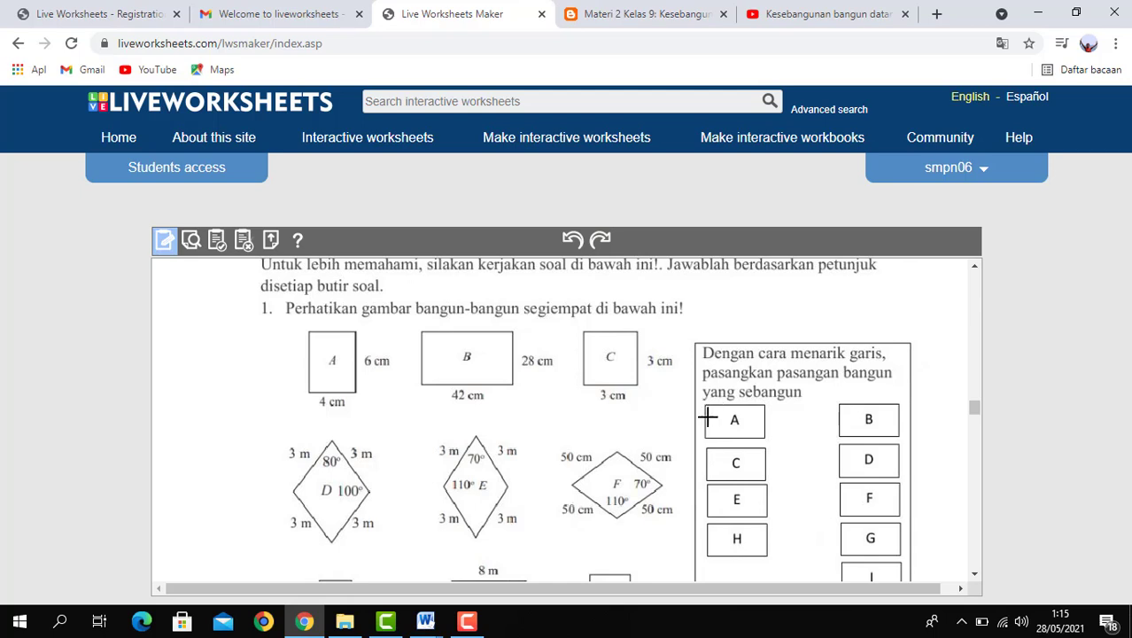
drag(706, 406, 765, 437)
click(731, 421)
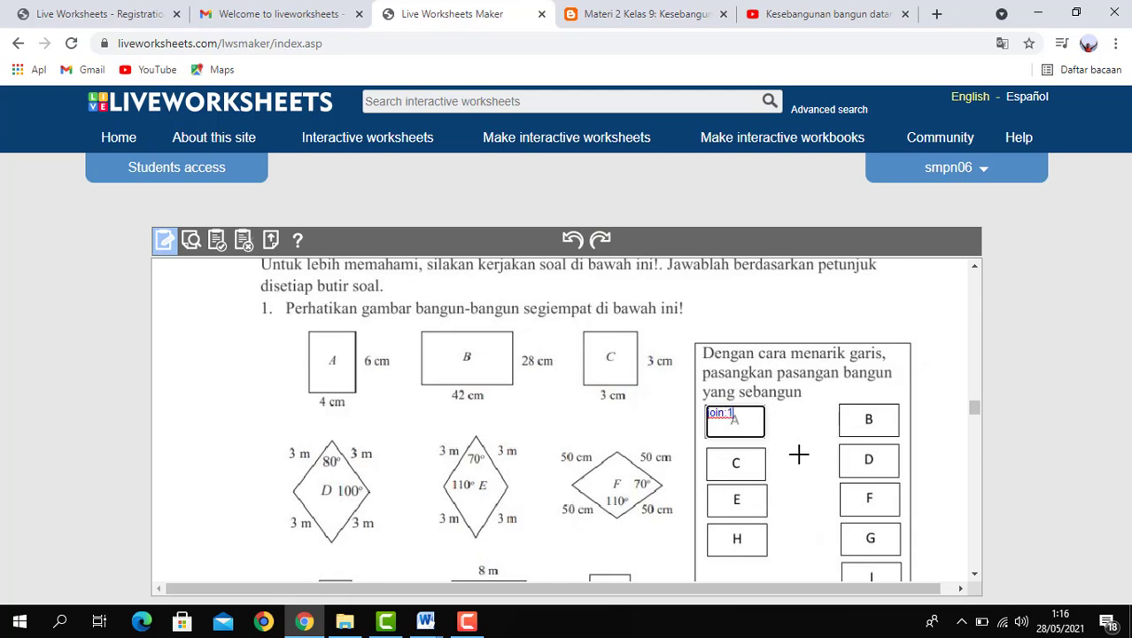
Step: Draw a text box over the letter B box in question 1's matching area and enter join:1
scroll(825, 454, down, 1)
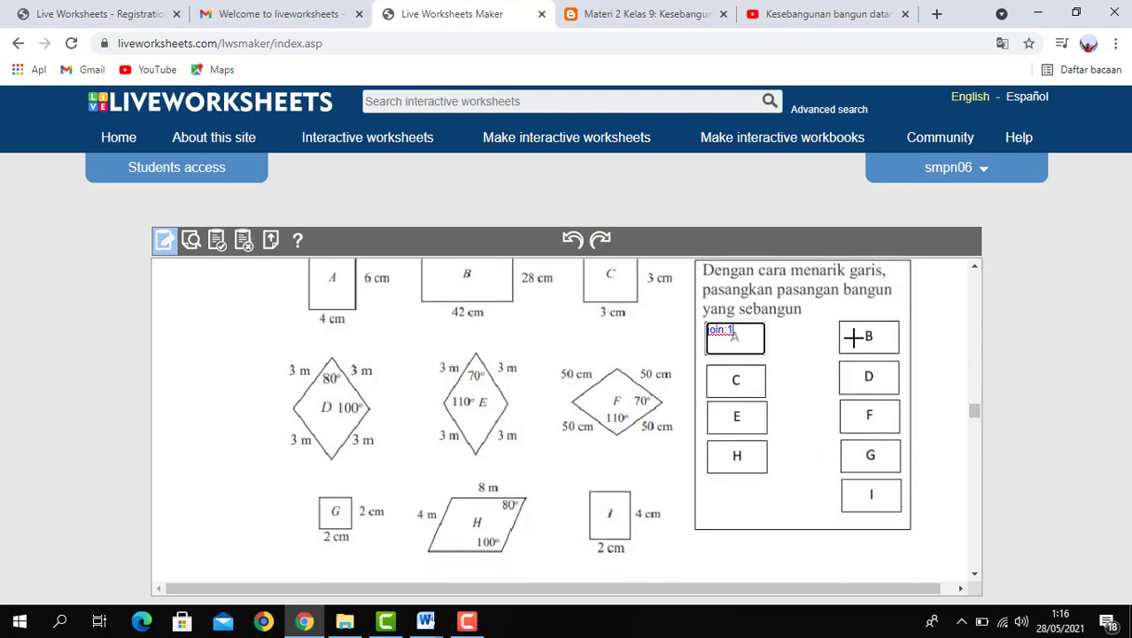
scroll(460, 354, up, 2)
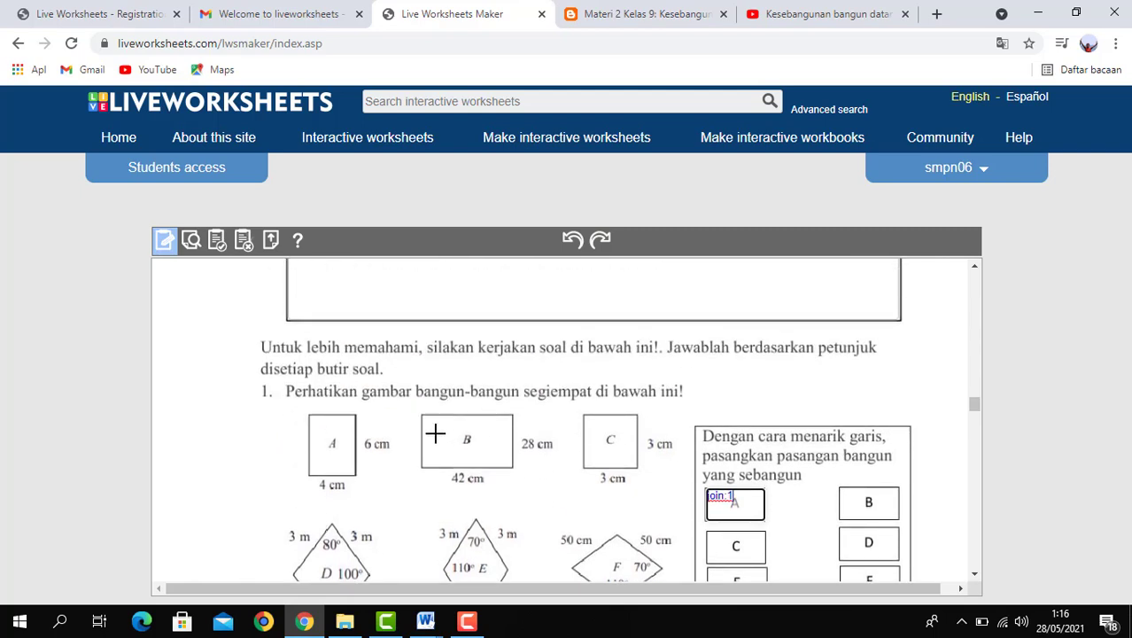
scroll(717, 410, down, 2)
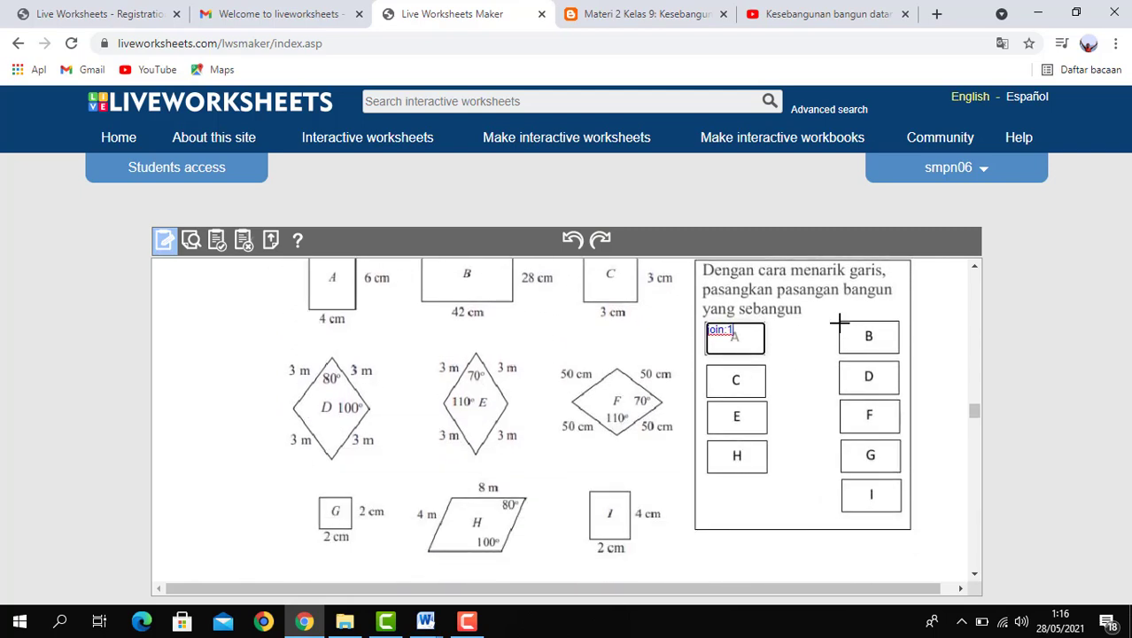
drag(837, 324, 900, 353)
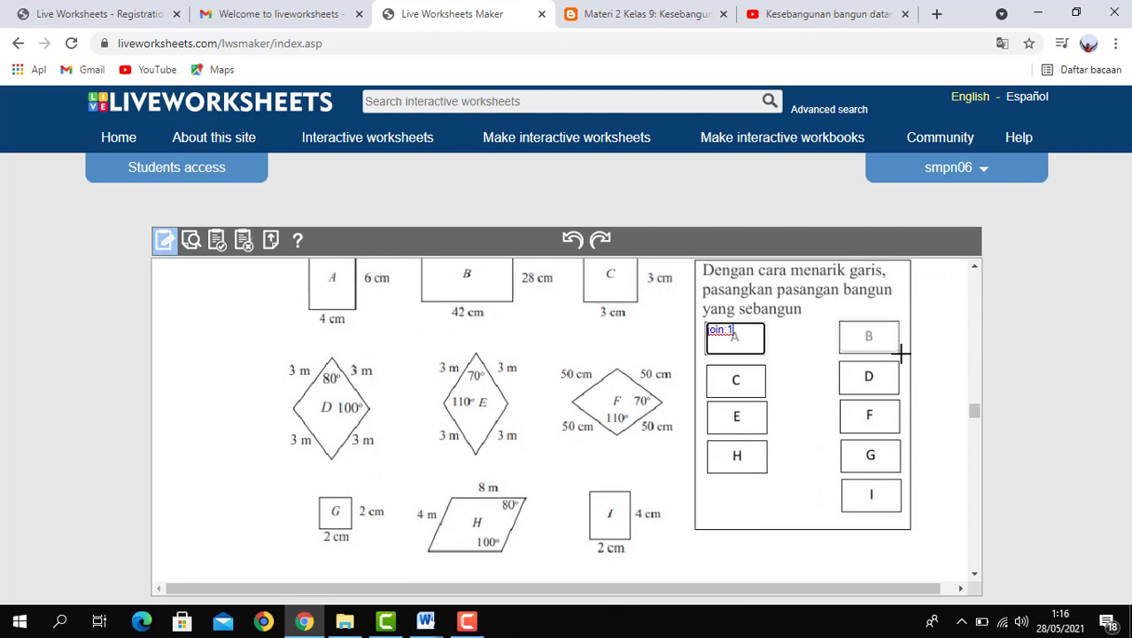
click(854, 333)
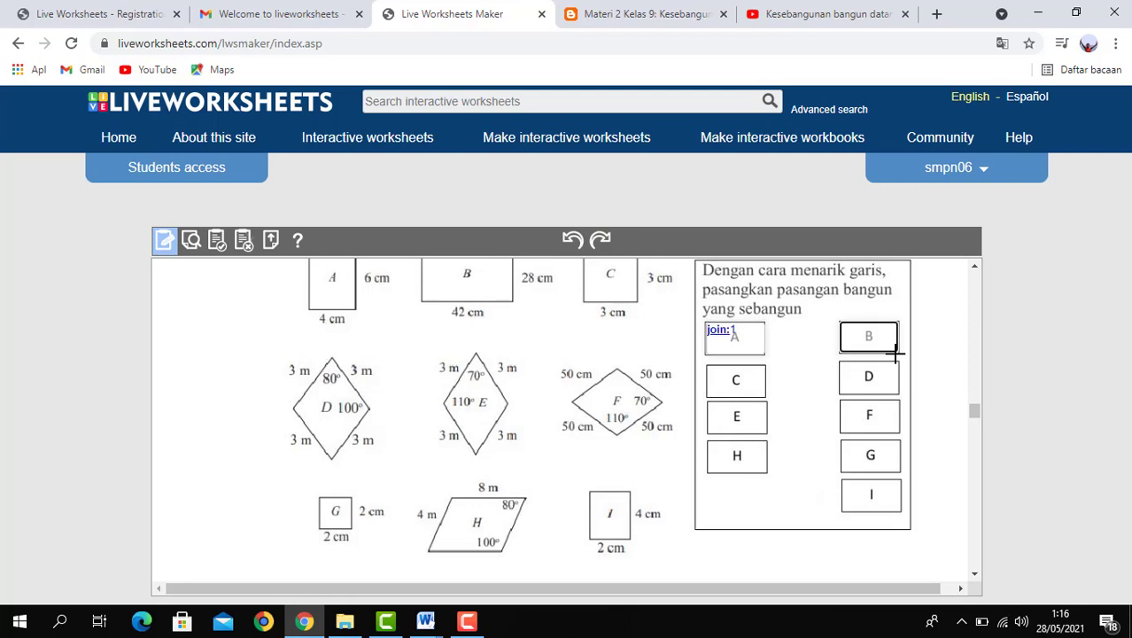
text(join:1)
Step: Draw a text box over the letter C box in question 1's matching area and enter join:2
scroll(719, 442, up, 1)
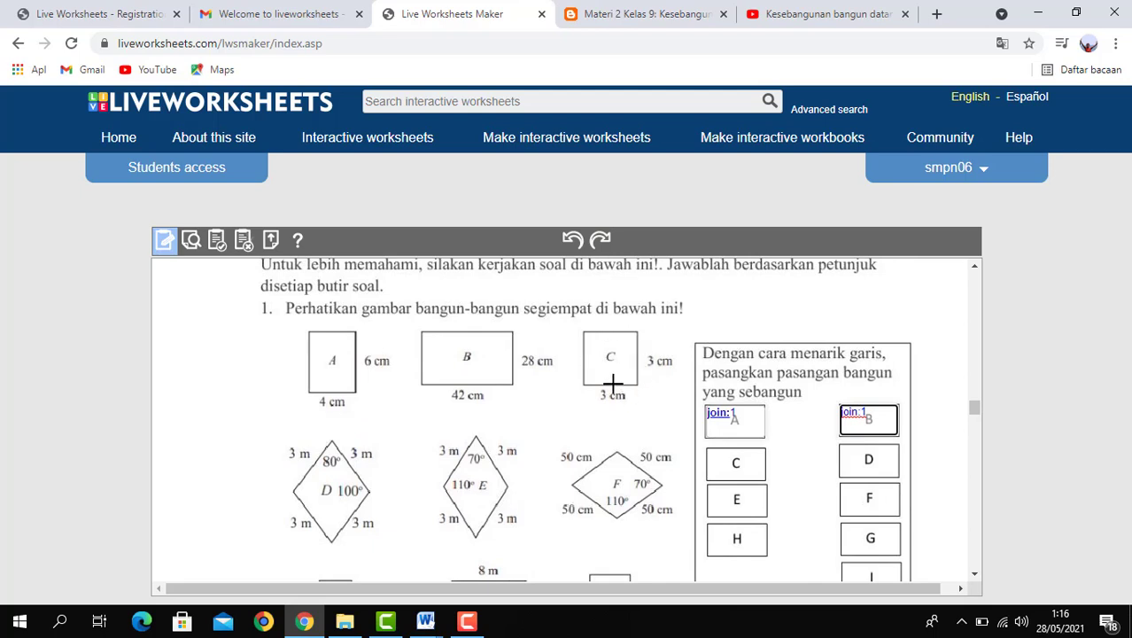
scroll(614, 385, down, 1)
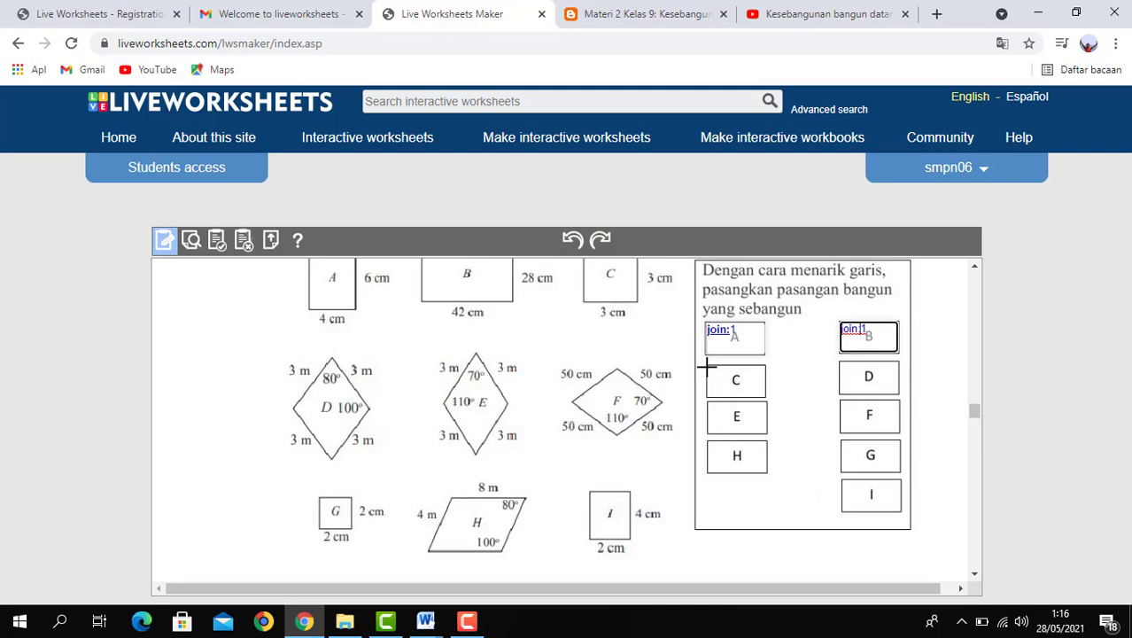
drag(707, 364, 766, 400)
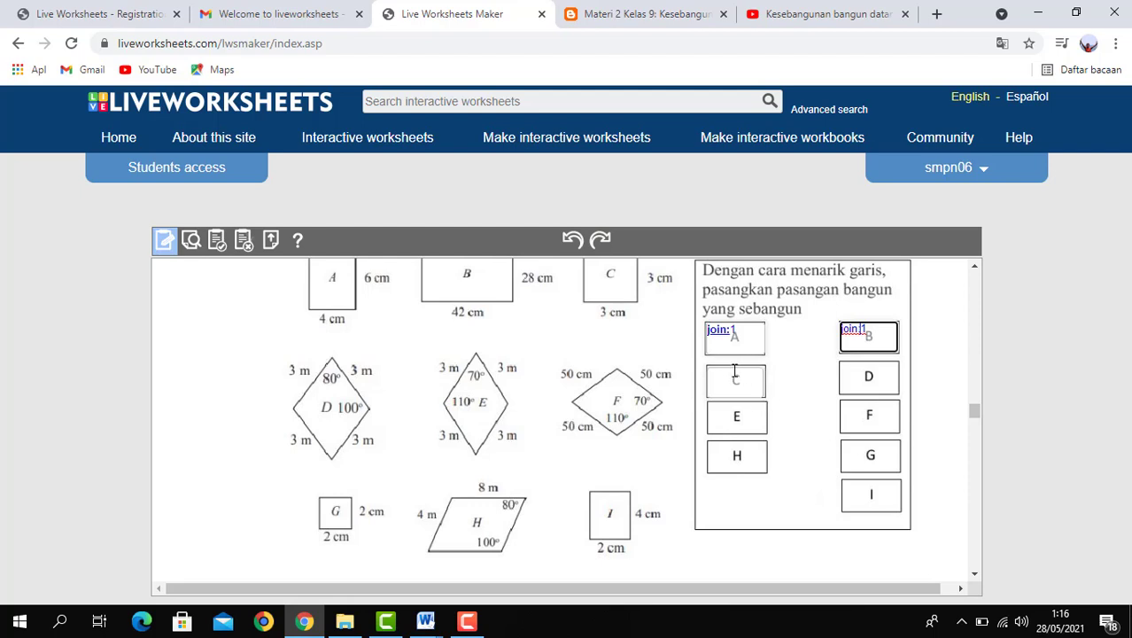
click(734, 370)
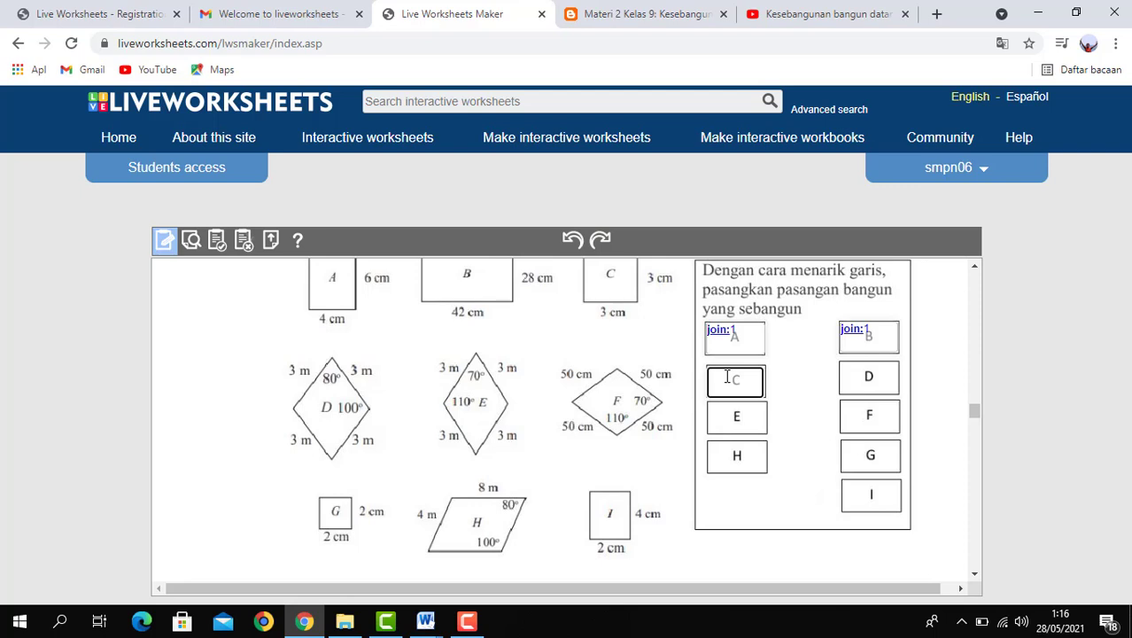
text(join:2)
Step: Draw a text box over the letter G box in question 1's matching area and enter join:2
scroll(794, 385, down, 1)
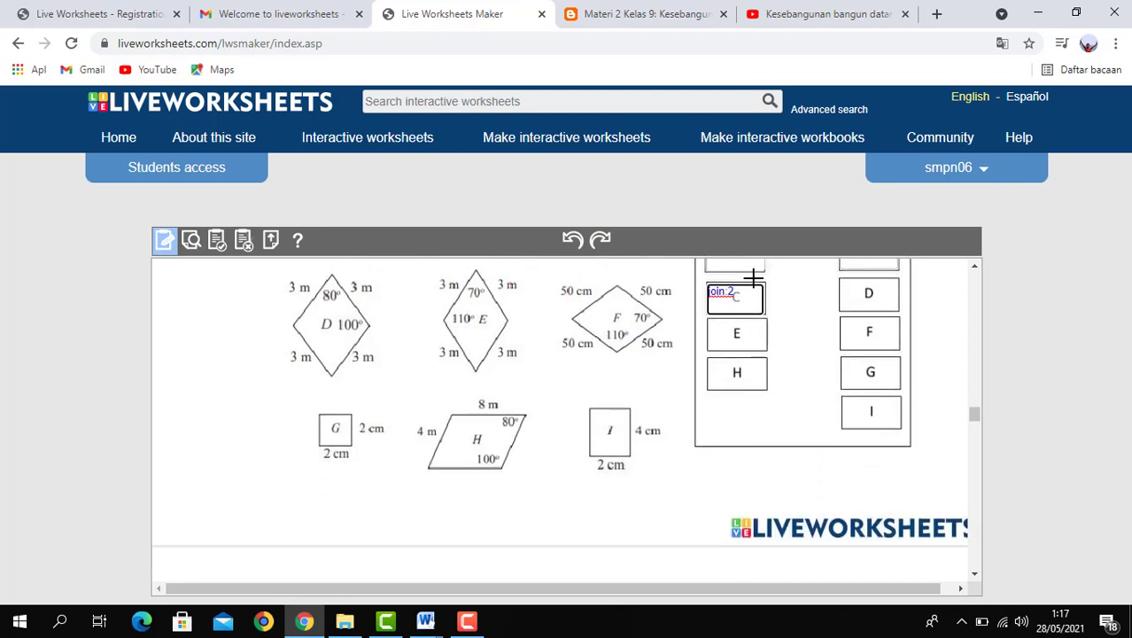
scroll(882, 315, up, 2)
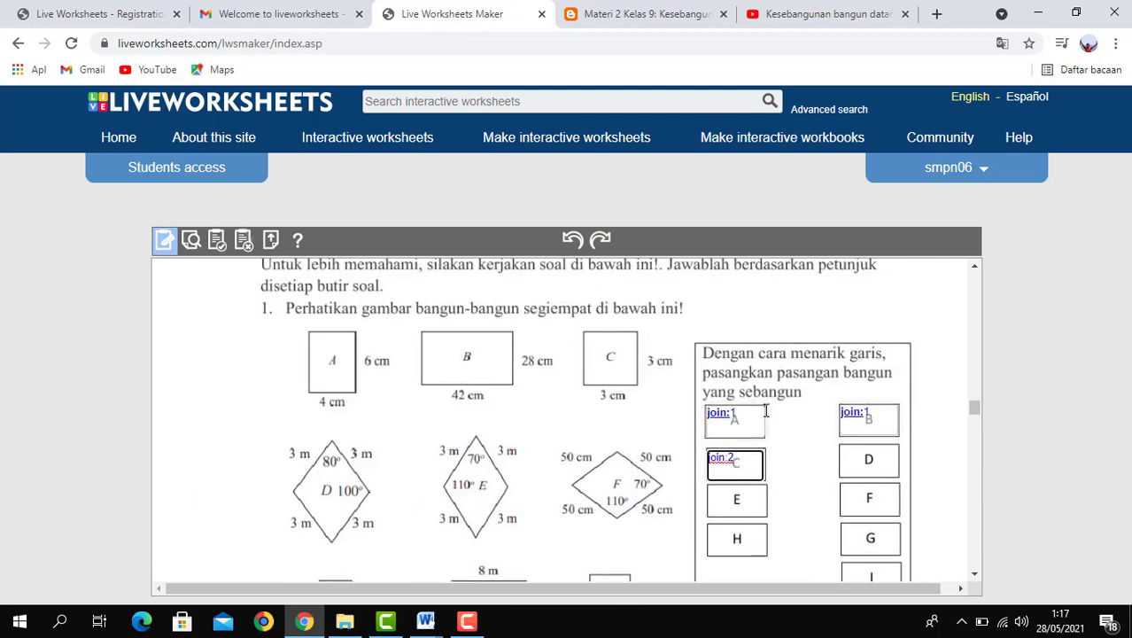
scroll(713, 425, down, 1)
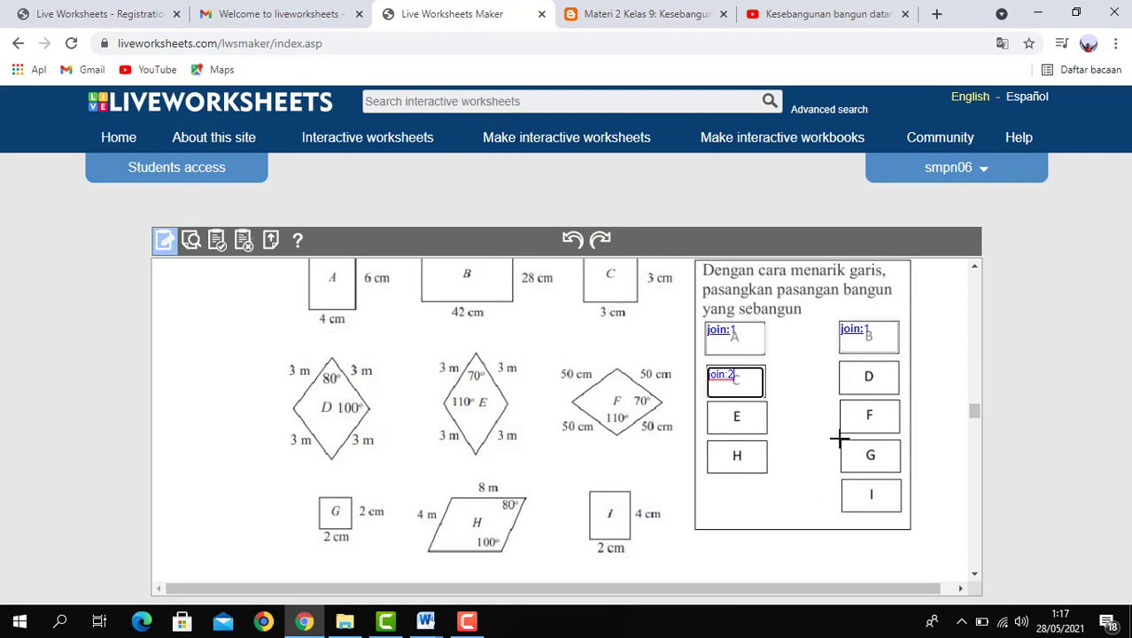
drag(841, 440, 897, 471)
click(863, 457)
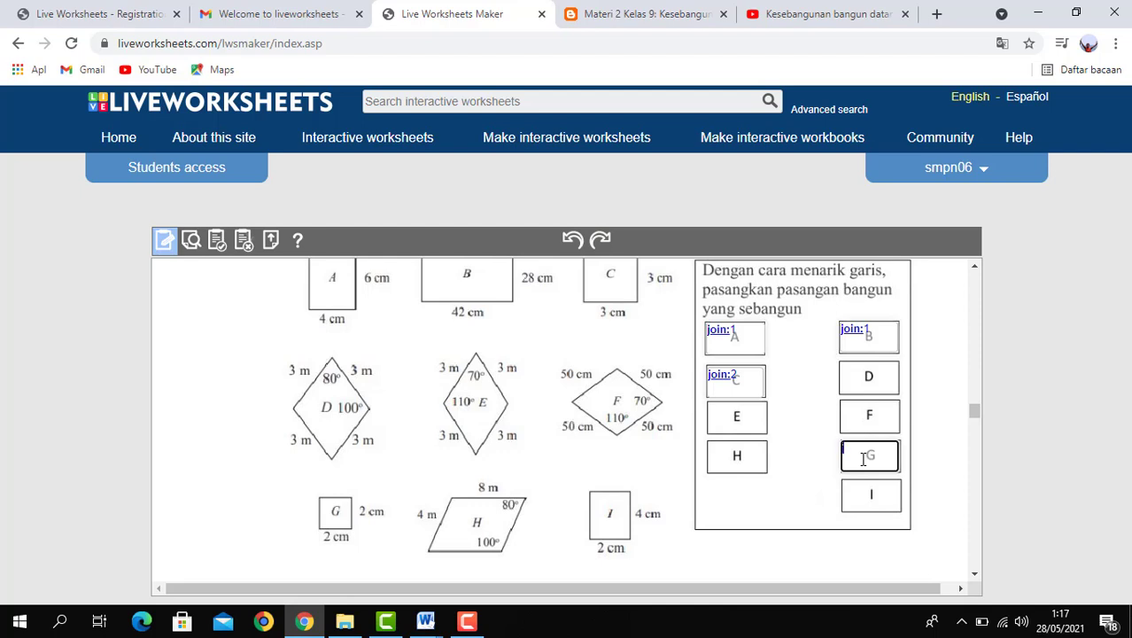
text(join:2)
Step: Draw a text box over the letter E box in question 1's matching area and enter join:3
scroll(531, 487, down, 1)
scroll(528, 488, down, 1)
scroll(521, 488, up, 3)
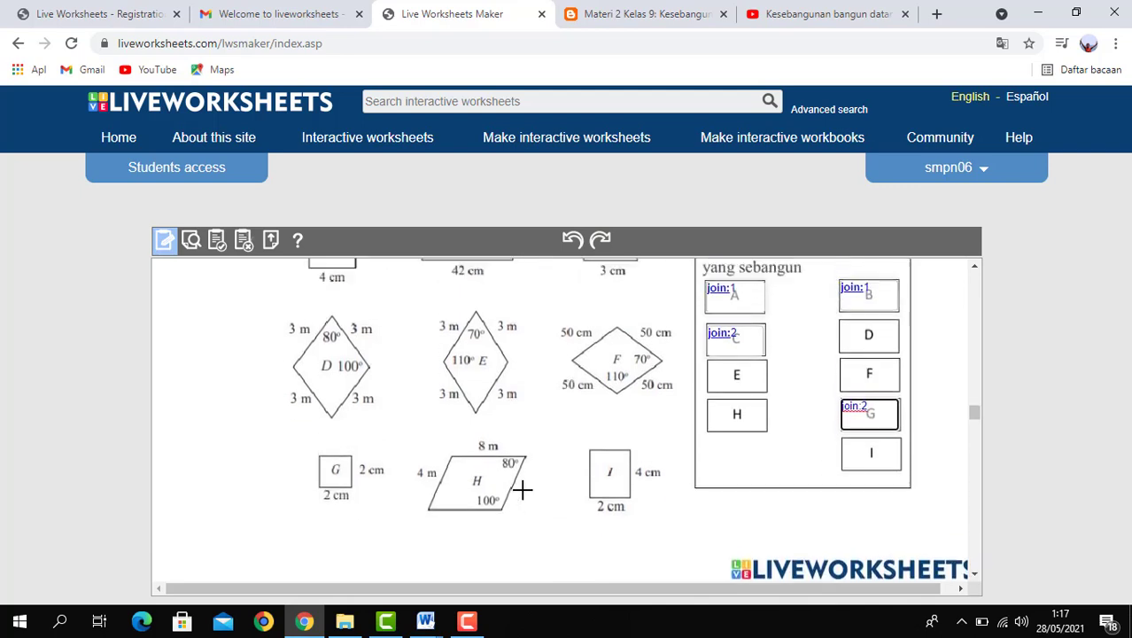
scroll(521, 489, down, 1)
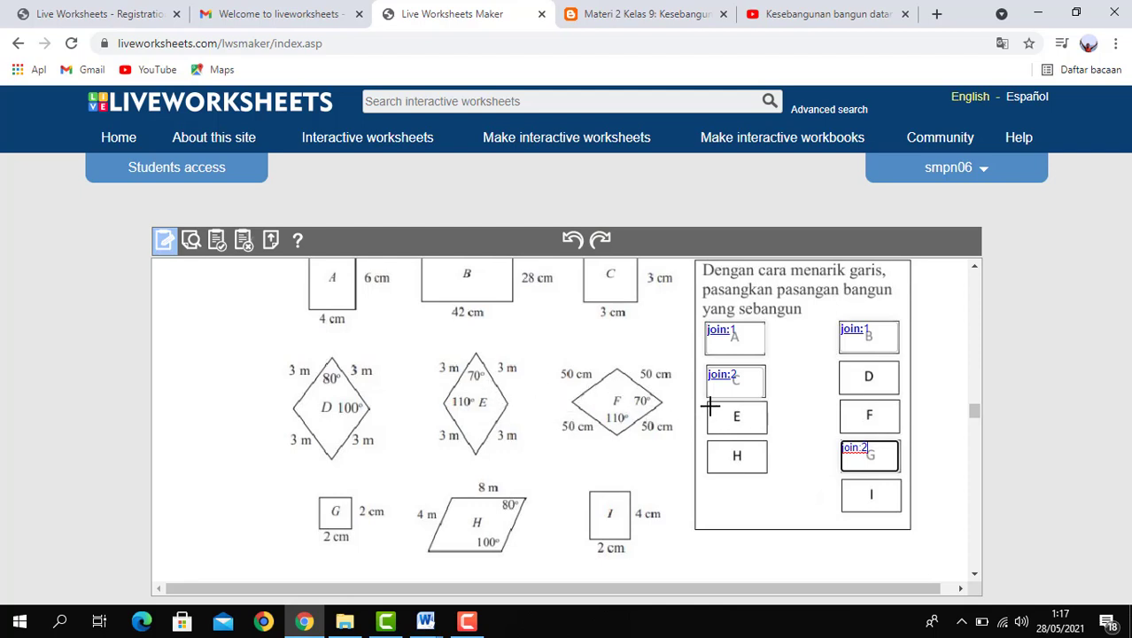
drag(706, 401, 769, 436)
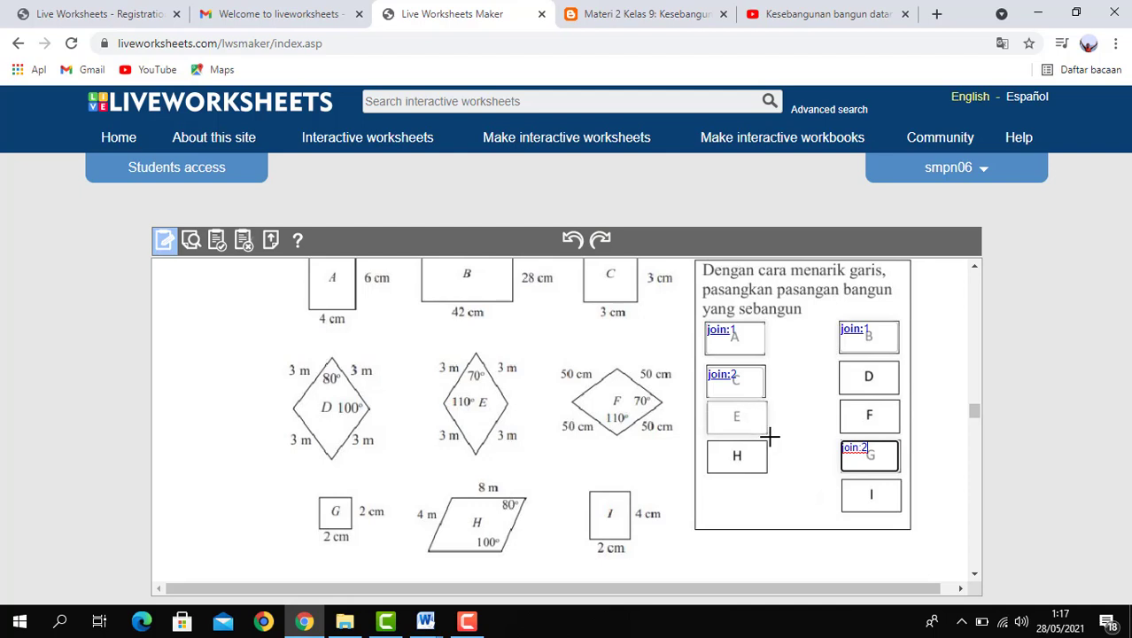
click(730, 417)
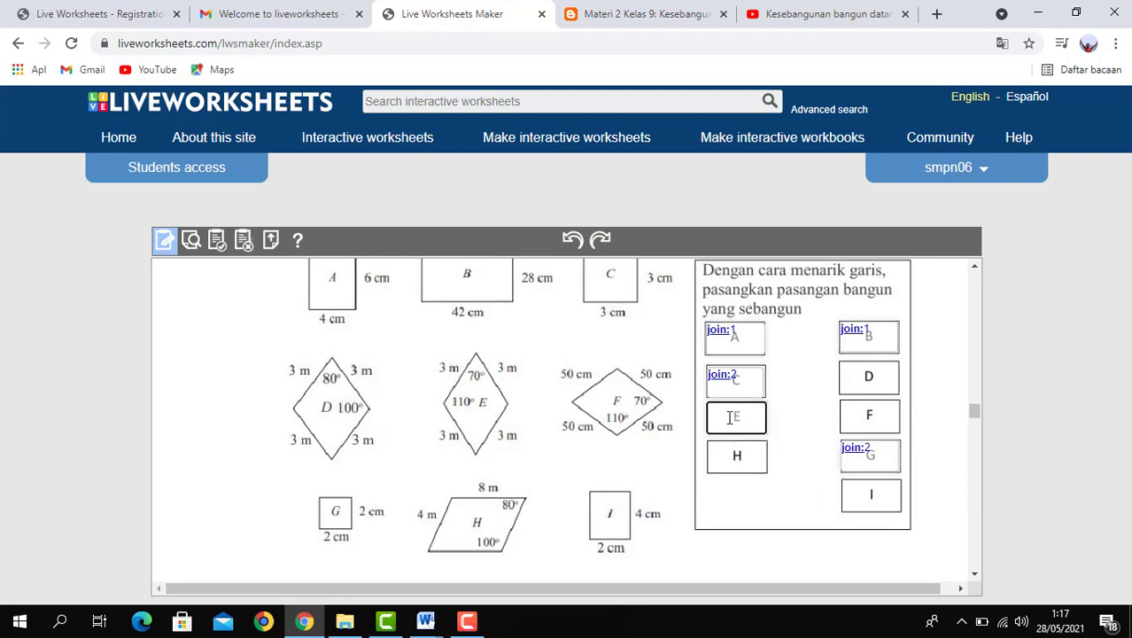
text(join:3)
Step: Draw a text box over the letter F box in question 1's matching area and enter join:3
drag(842, 402, 902, 432)
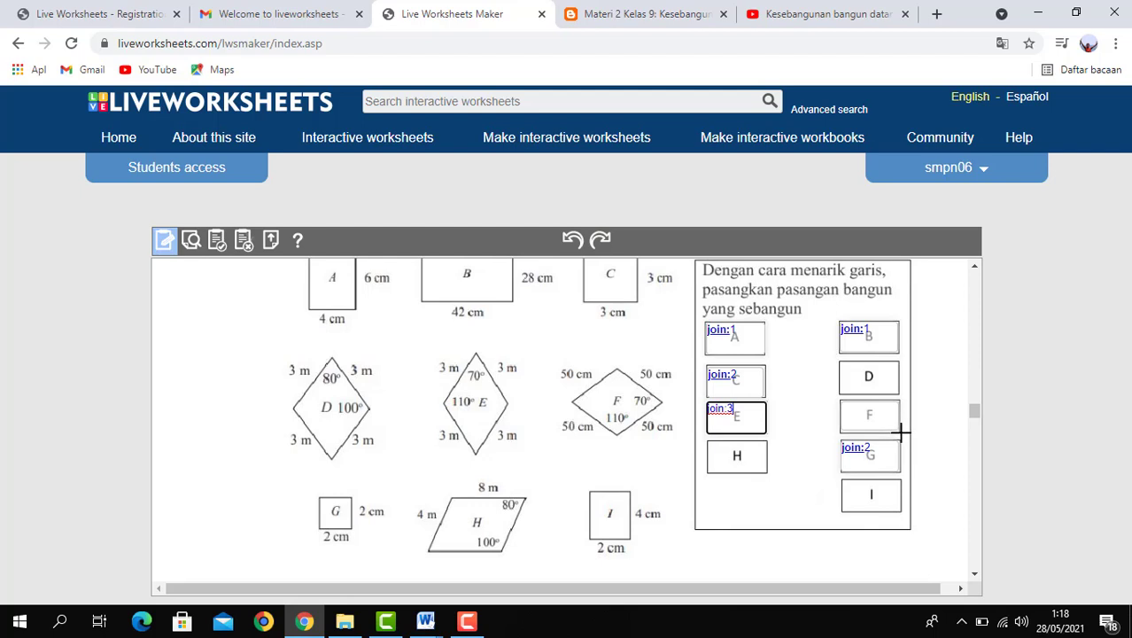
click(869, 417)
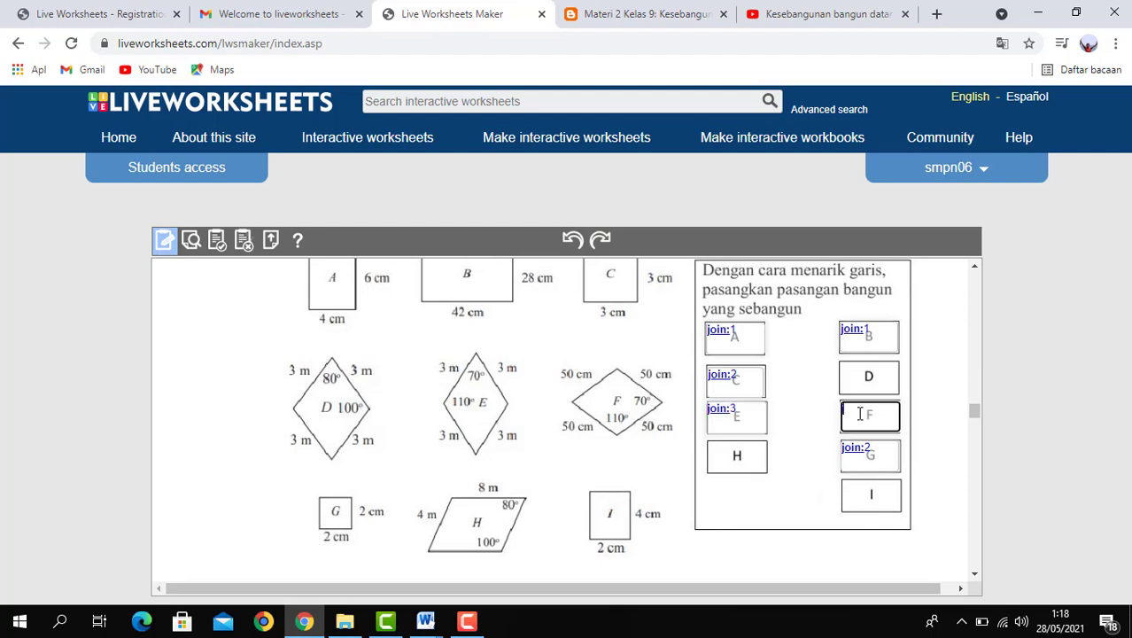
text(join:3)
Step: Draw a text box over the letter H box in question 1's matching area and enter jpin:4
scroll(850, 510, down, 1)
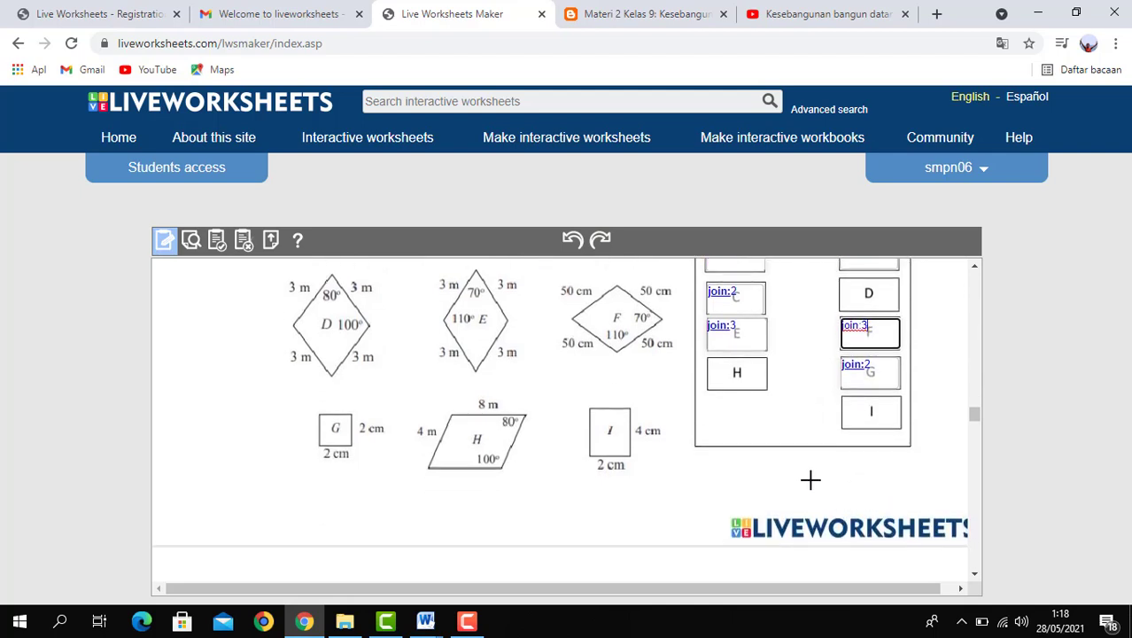
scroll(797, 478, up, 1)
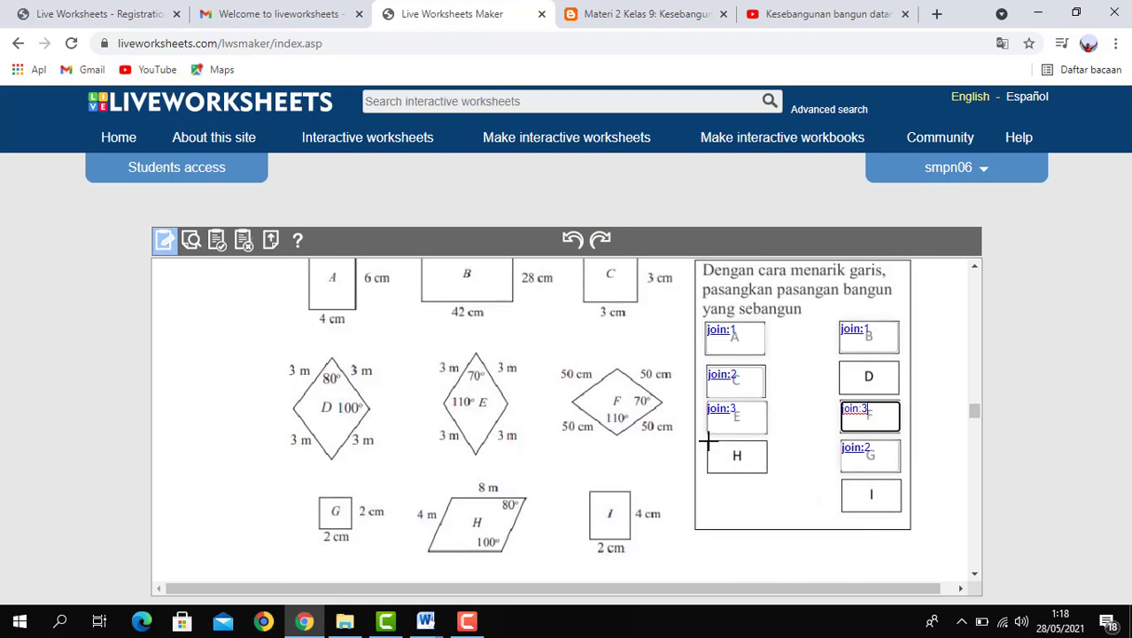
drag(708, 440, 767, 474)
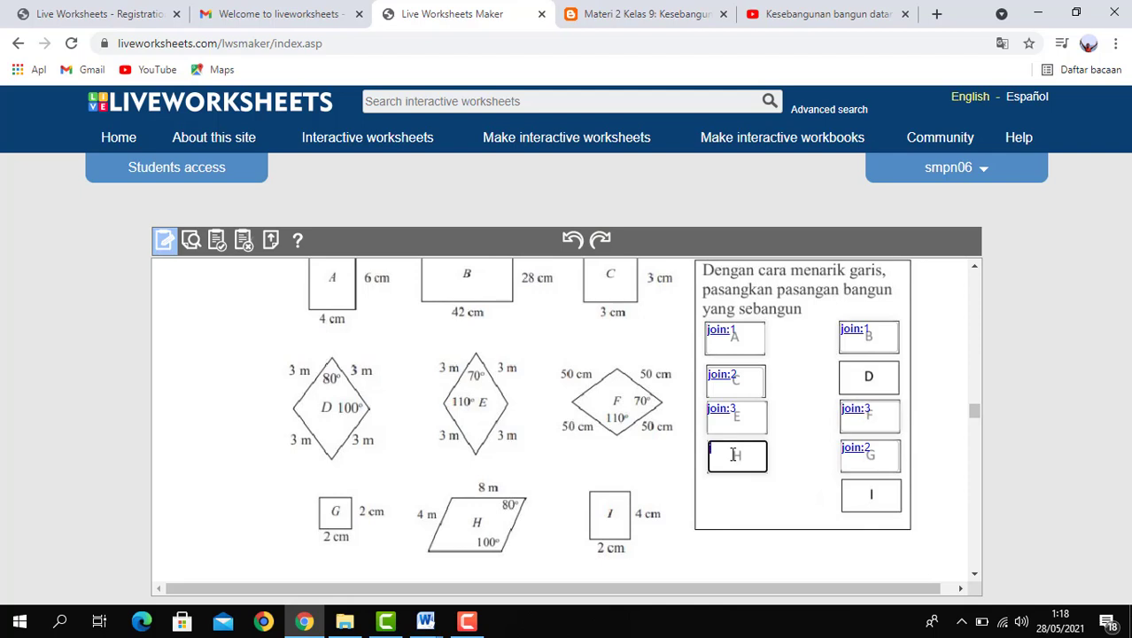
text(join:4)
Step: Draw a text box over the letter D box in question 1's matching area and enter join:5
drag(862, 377, 902, 398)
click(864, 381)
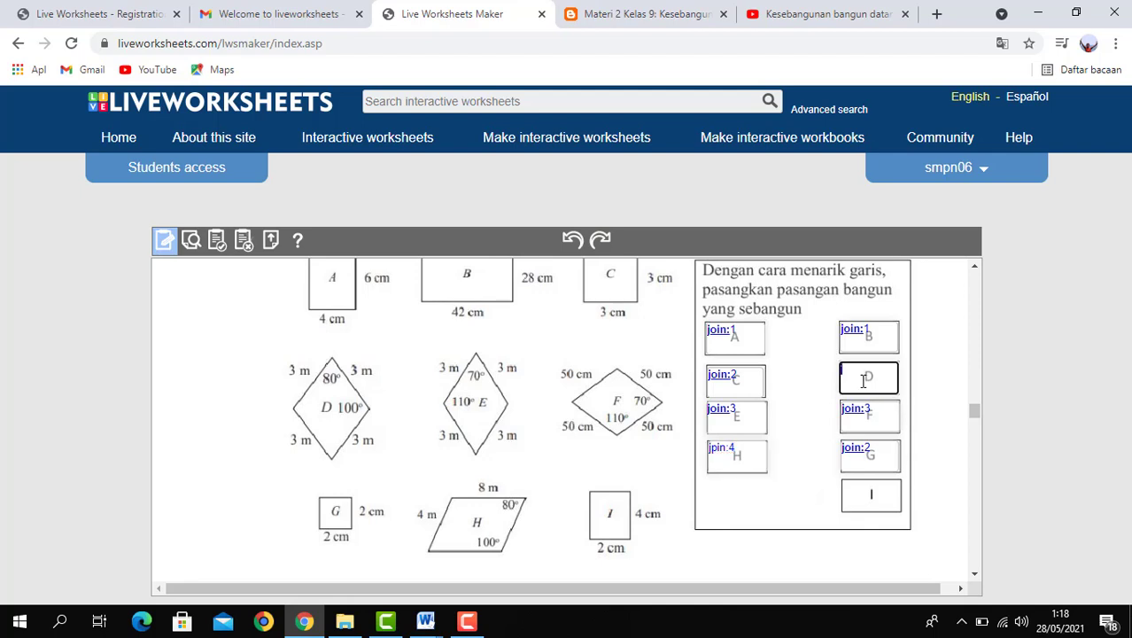
text(join:5)
Step: Draw a text box over the letter I box in question 1's matching area and enter join:6
drag(842, 479, 903, 515)
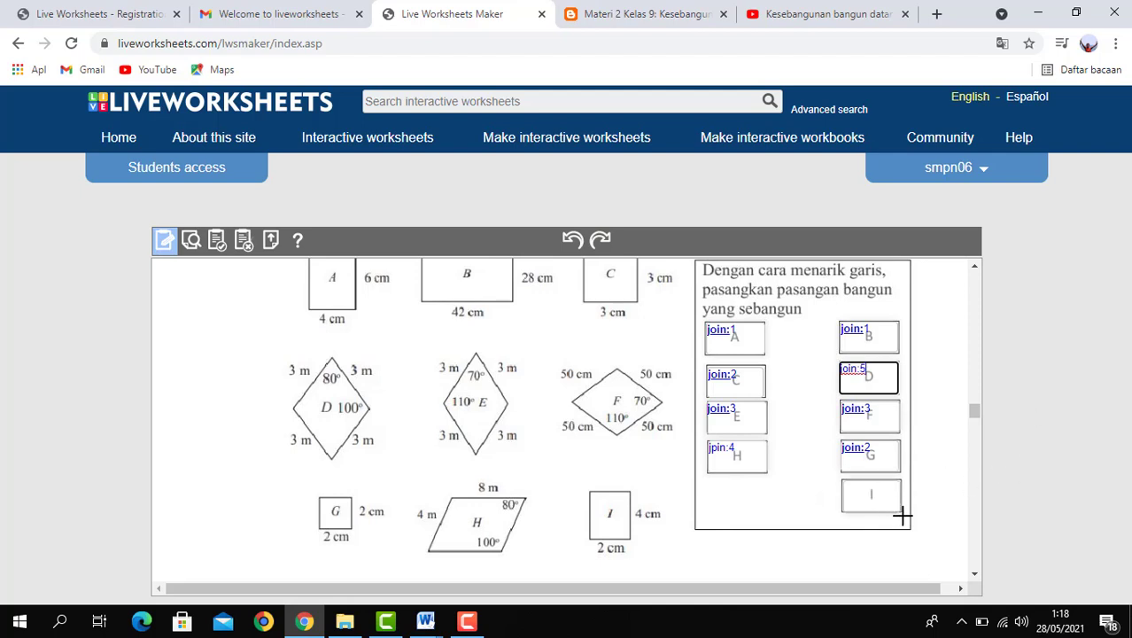
click(865, 492)
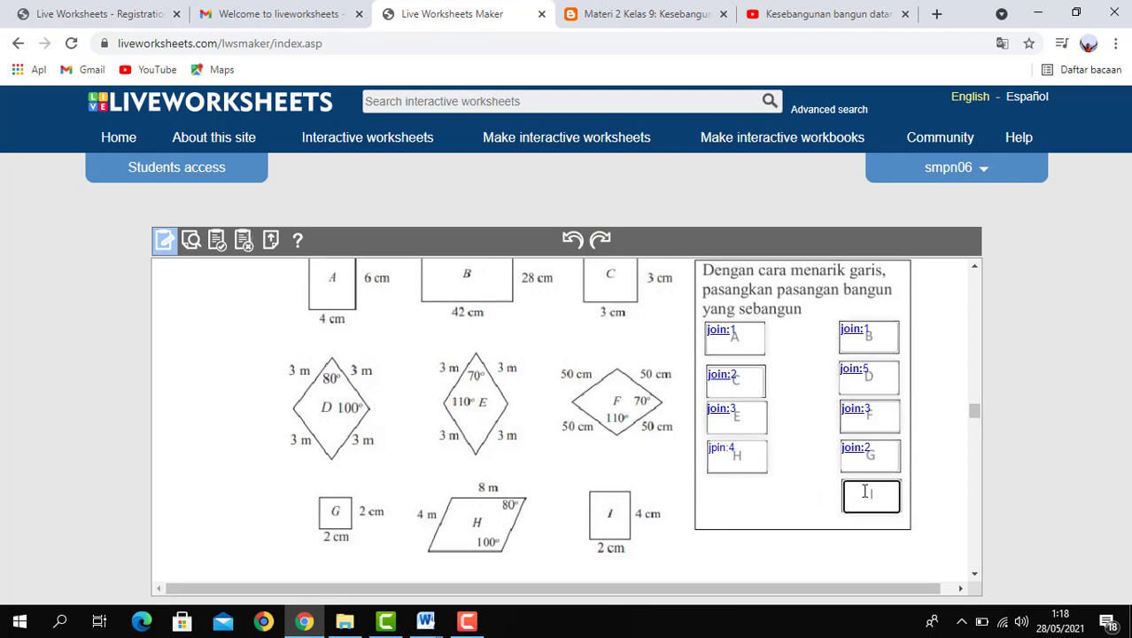
text(join:5)
key(BackSpace)
text(6)
Step: Draw a text box over the answer blank after EF bersesuaian dengan in question 2a and open it for text entry
scroll(773, 501, down, 1)
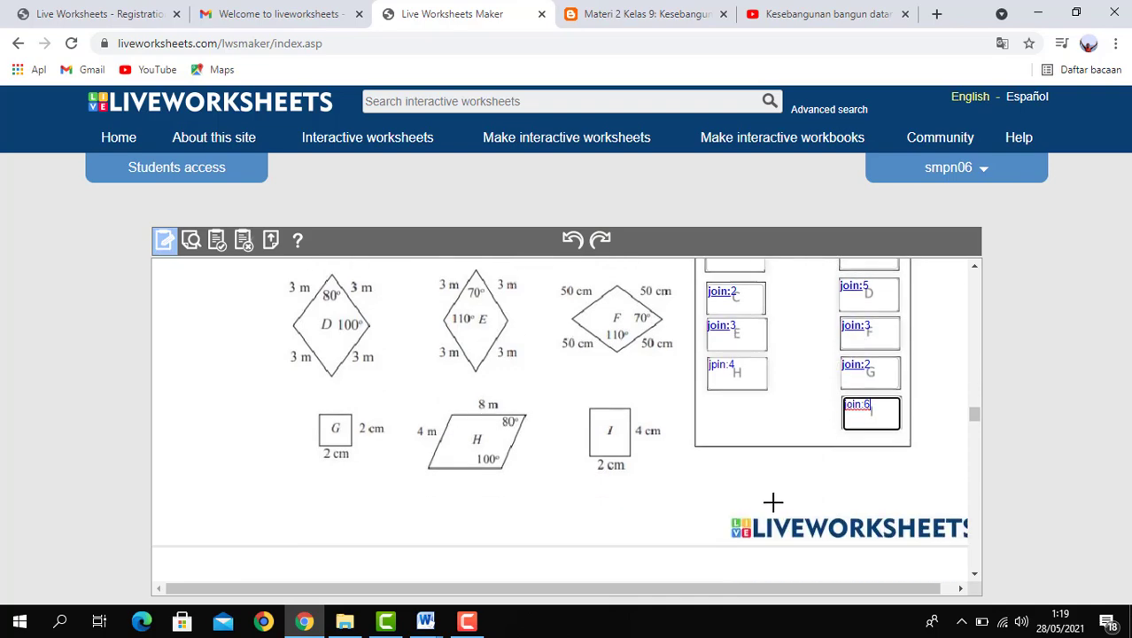
scroll(775, 502, down, 5)
scroll(925, 495, up, 1)
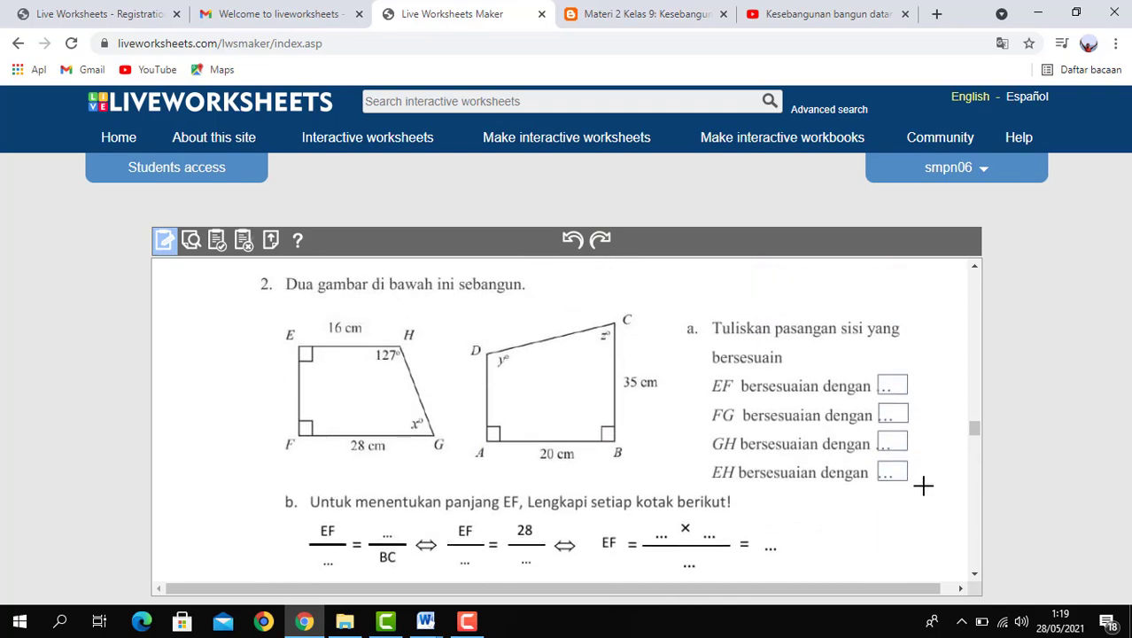
click(893, 387)
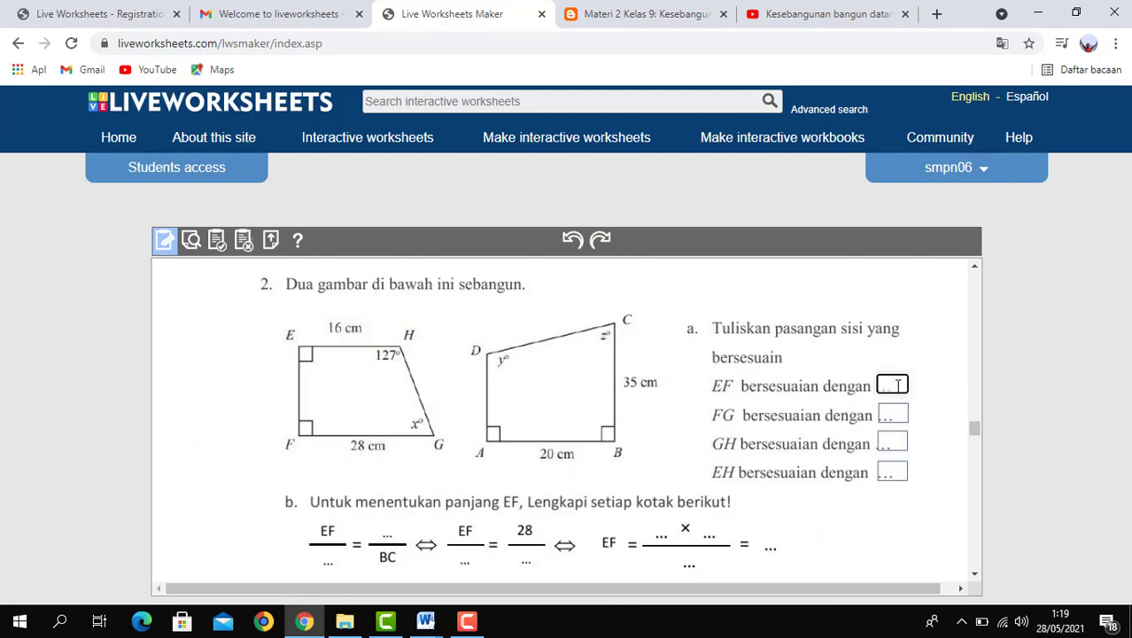
Step: Enter AB as the answer for EF and BC as the answer for FG in question 2a
click(893, 384)
click(894, 383)
click(890, 384)
text(AB)
click(892, 414)
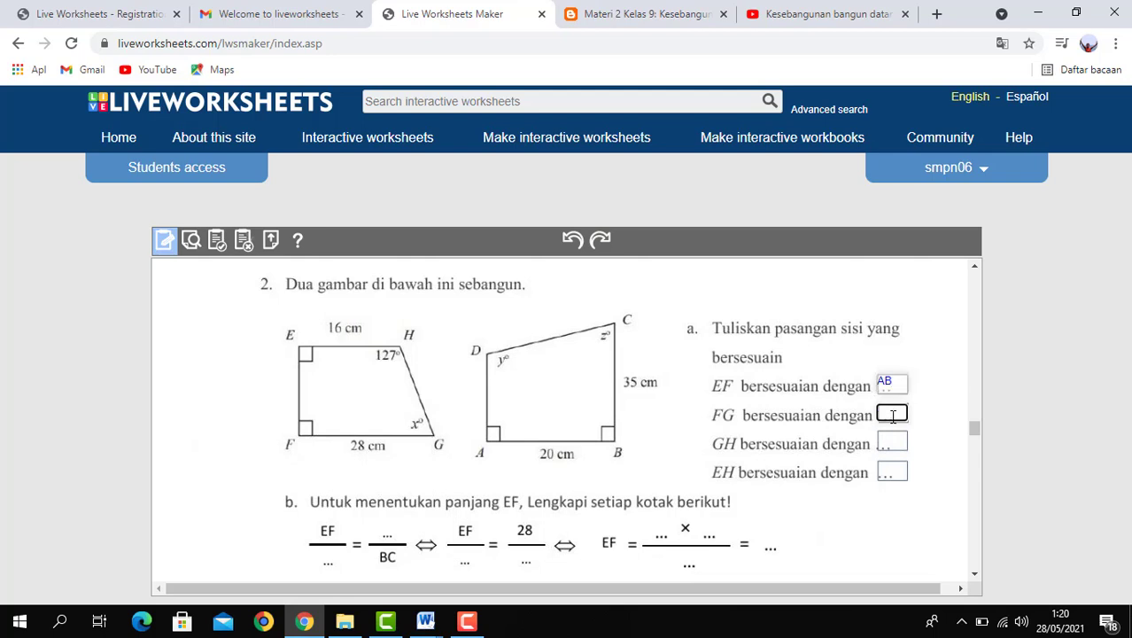
text(BC)
Step: Enter CD as the answer for GH and AD as the answer for EH in question 2a
click(890, 441)
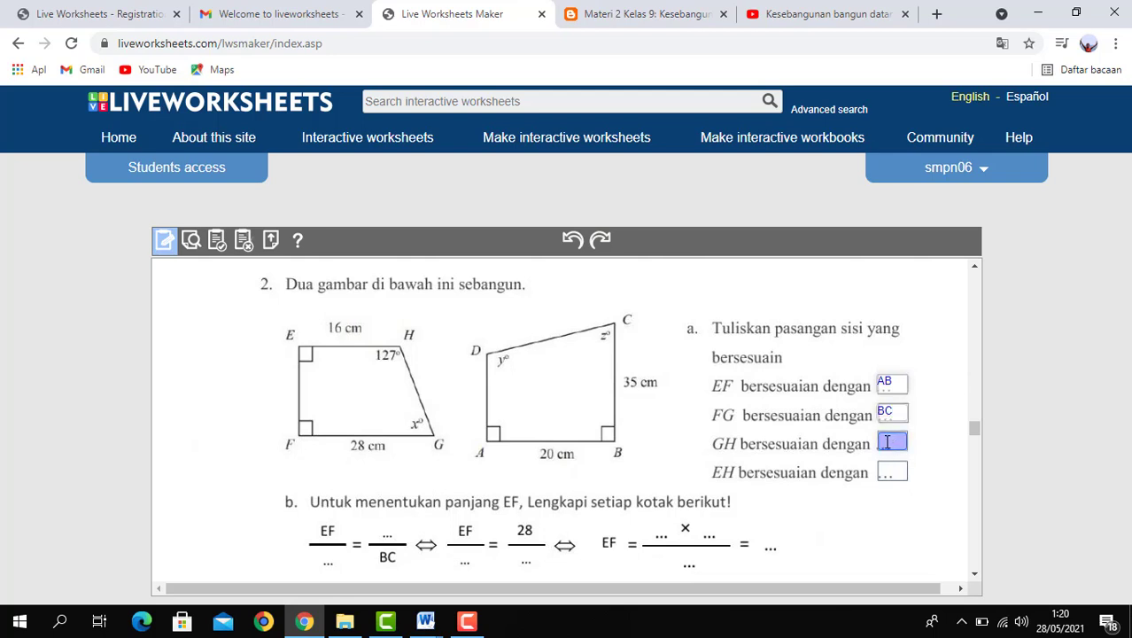
click(889, 441)
text(CD)
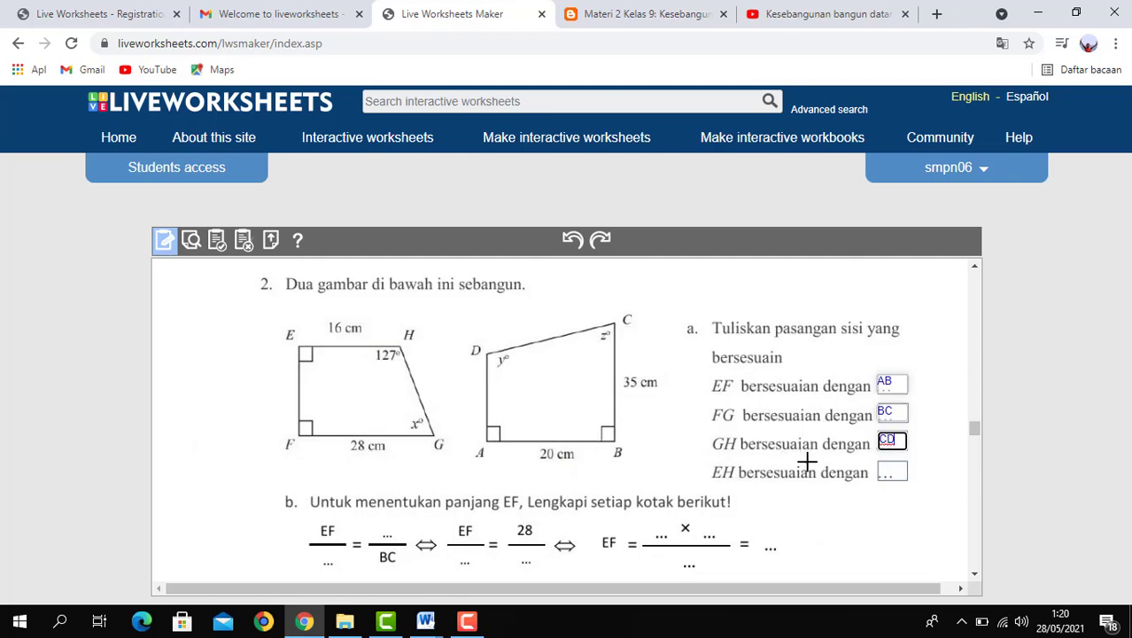
click(888, 471)
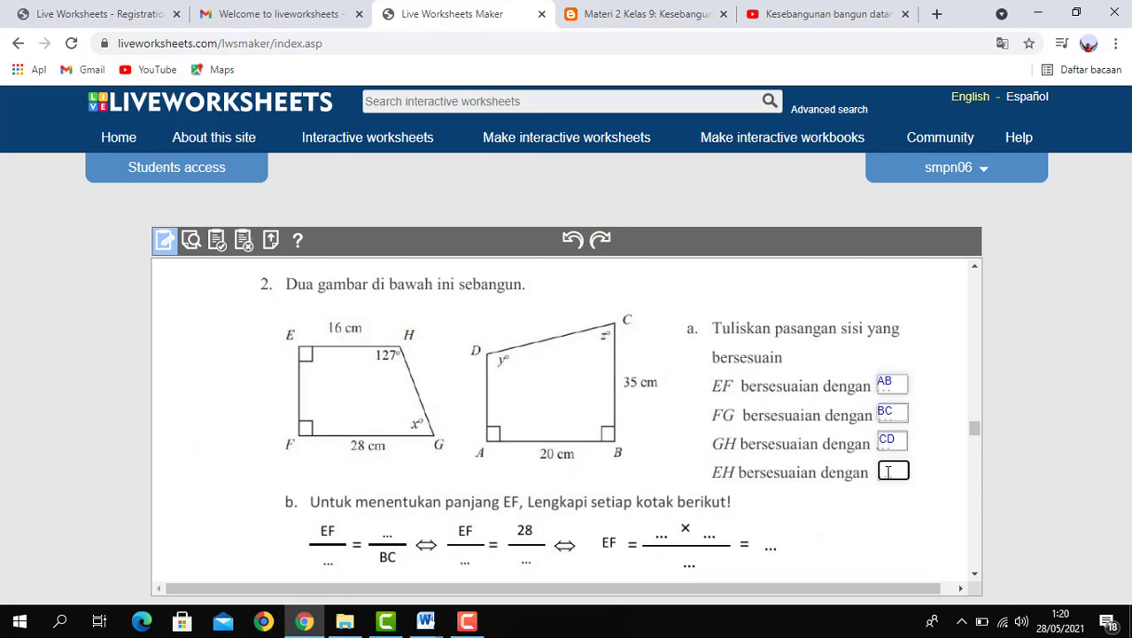
text(AD)
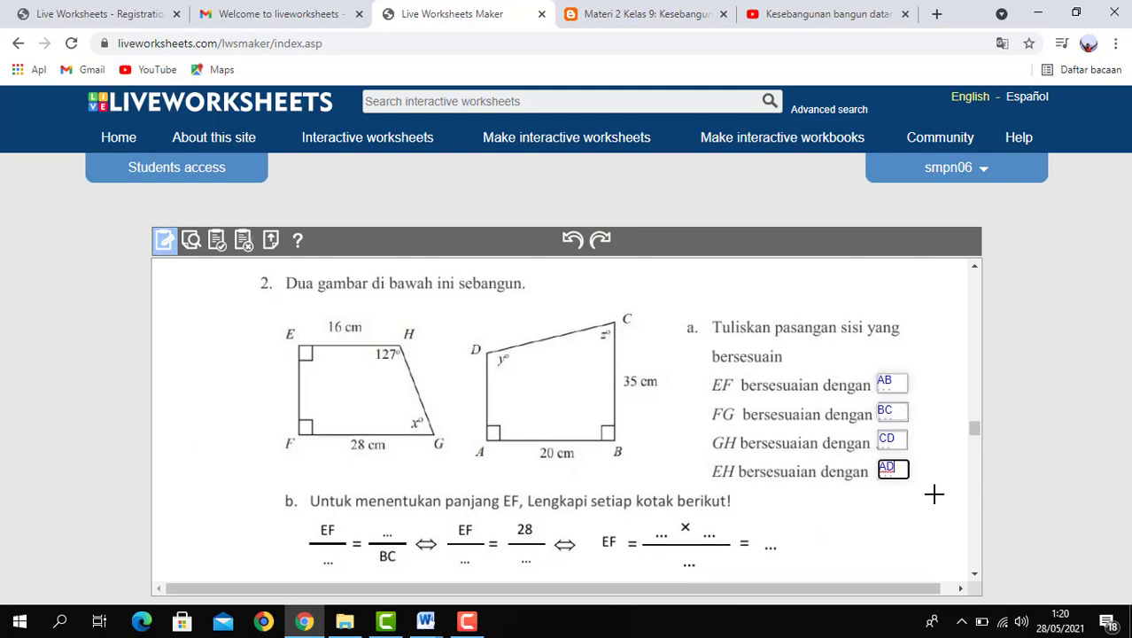
scroll(921, 483, down, 3)
scroll(912, 479, up, 2)
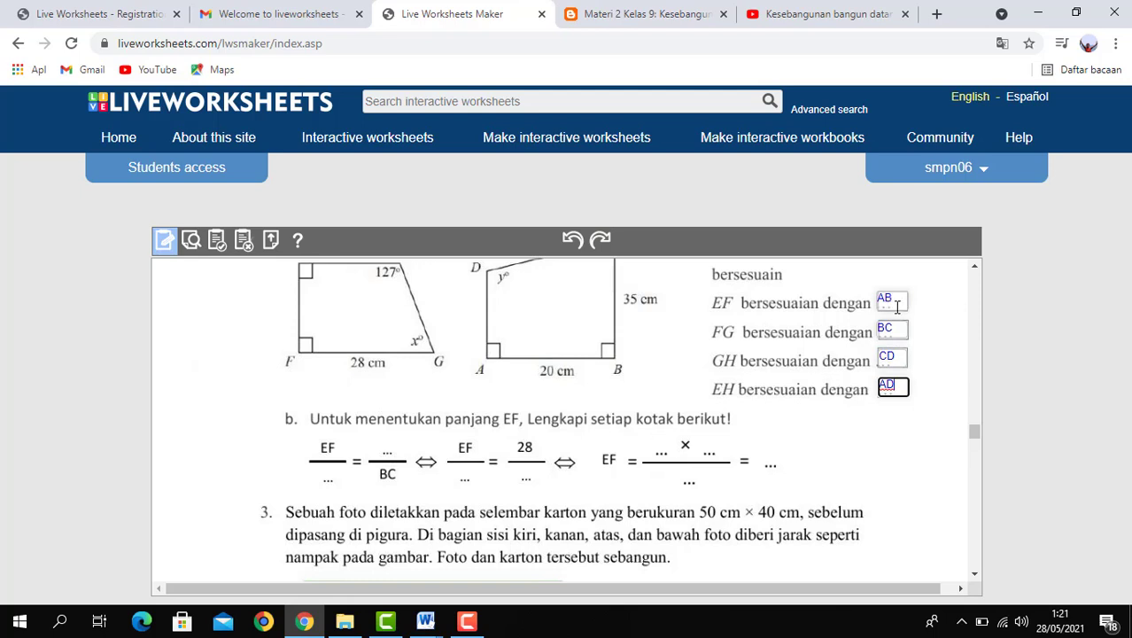
scroll(896, 306, up, 1)
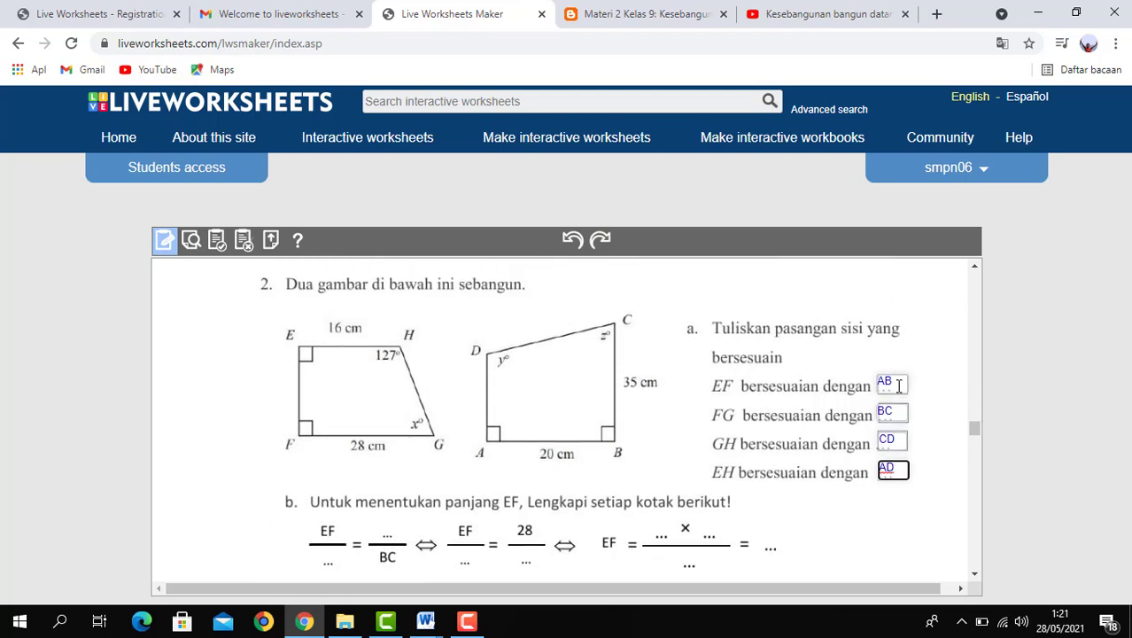
click(898, 385)
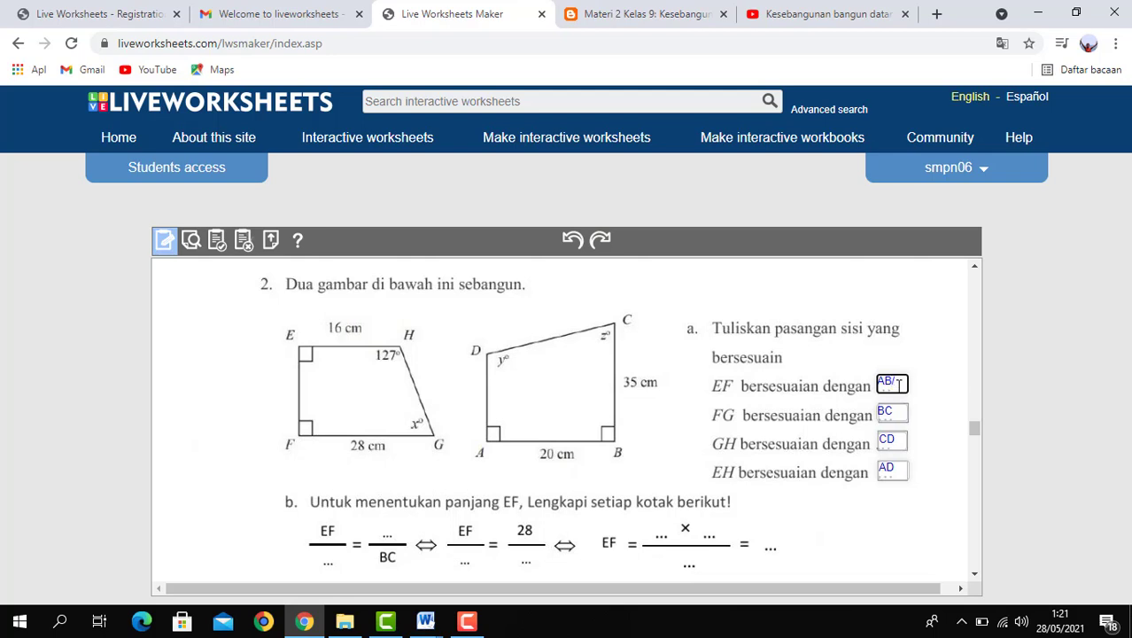
text(/ab)
key(BackSpace)
key(BackSpace)
key(BackSpace)
Step: Add answer boxes to question 2b's first proportion, with AB below EF and FG above BC
scroll(662, 469, down, 1)
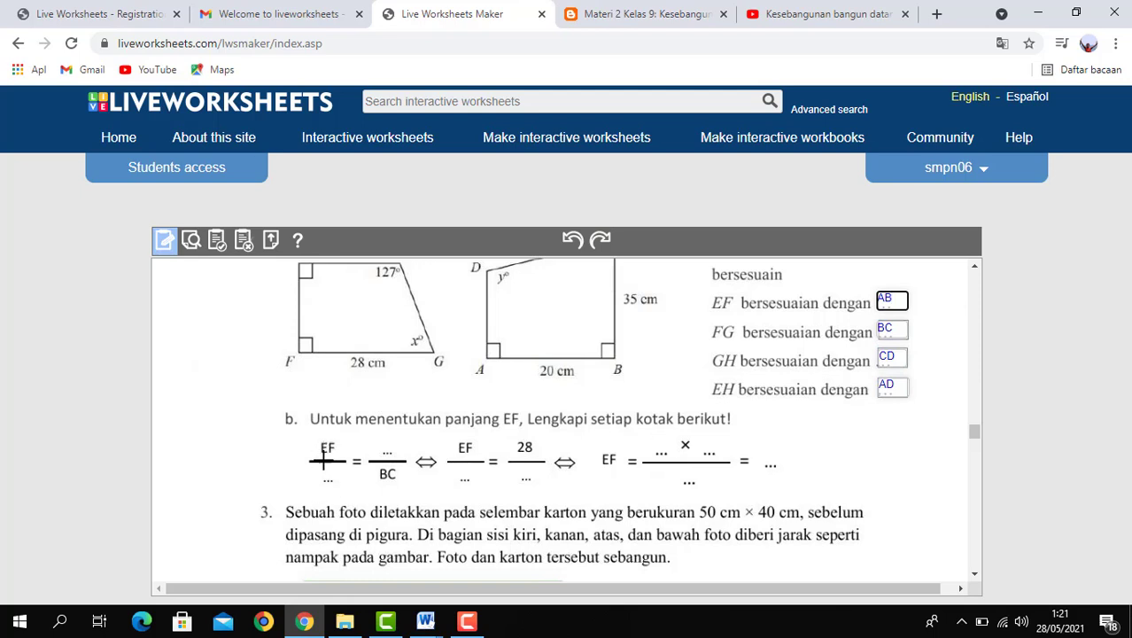
scroll(321, 471, up, 1)
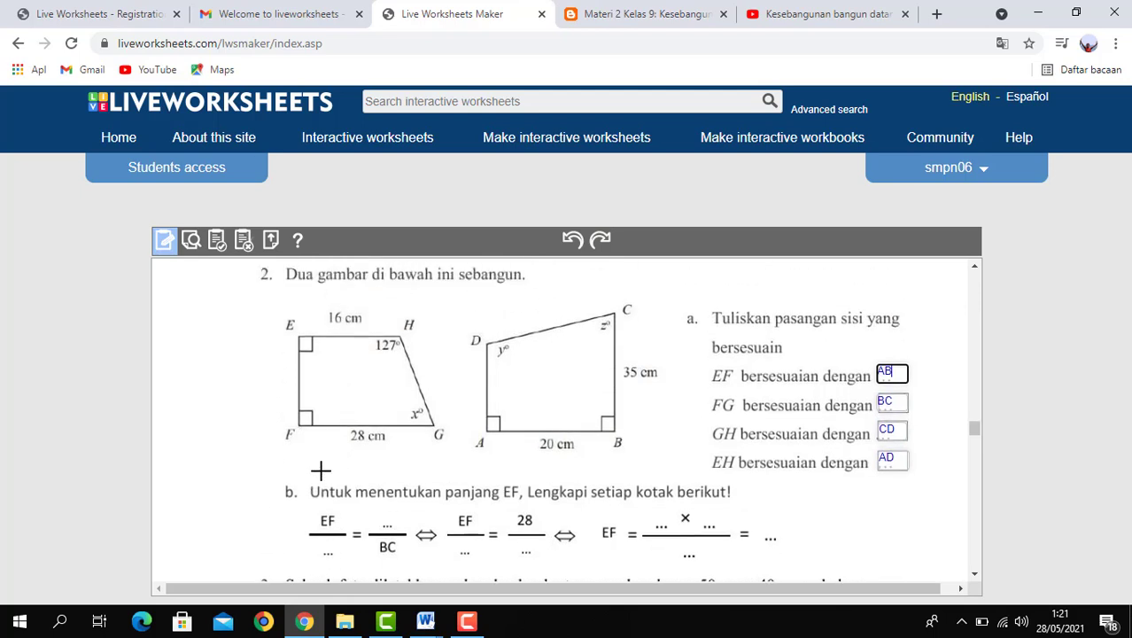
scroll(321, 470, down, 2)
scroll(321, 470, up, 1)
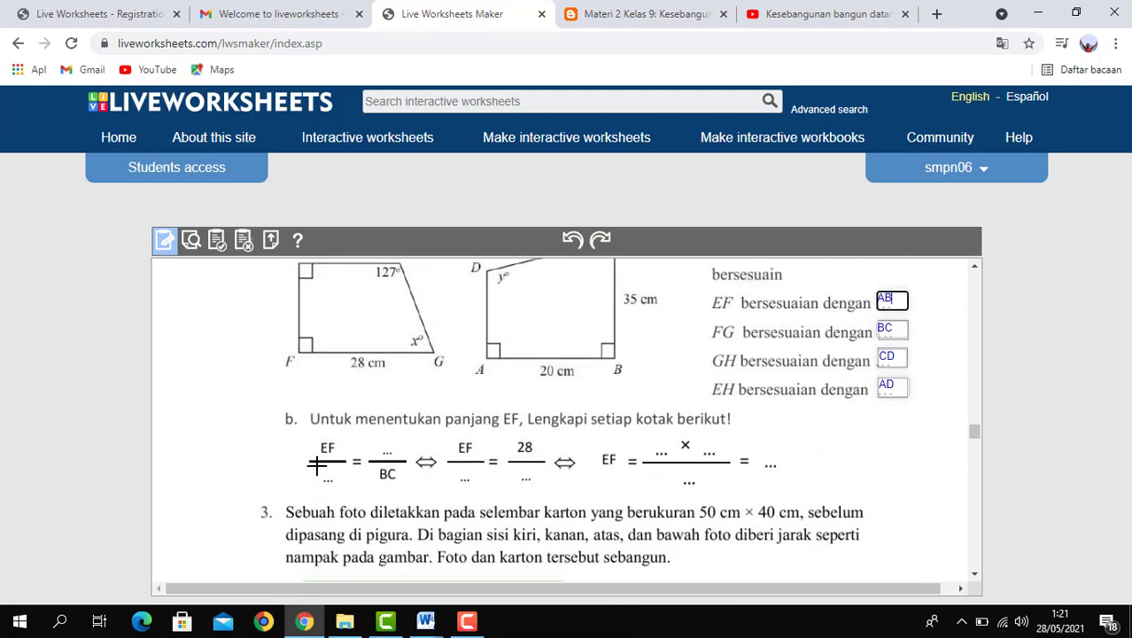
drag(315, 467, 338, 483)
click(331, 478)
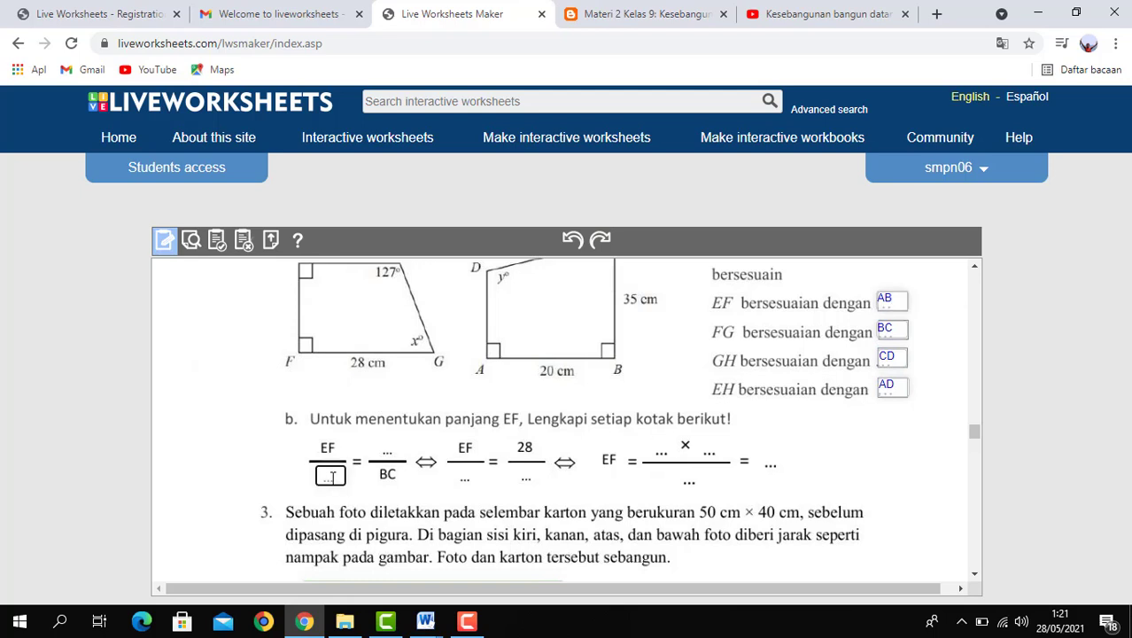
text(AB)
drag(372, 439, 401, 458)
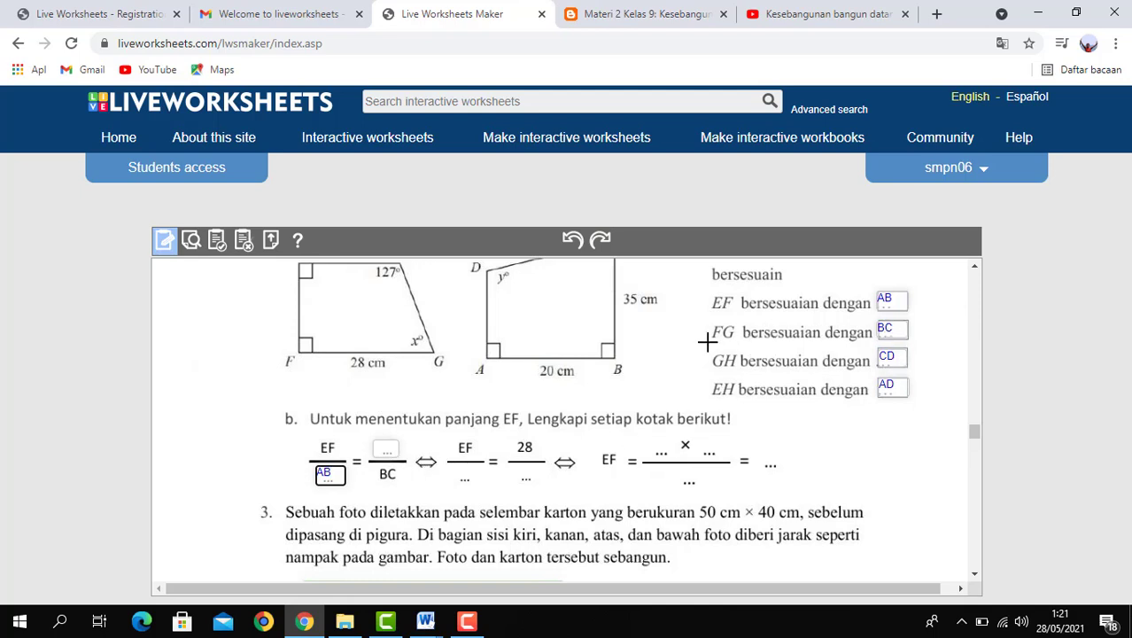
click(387, 451)
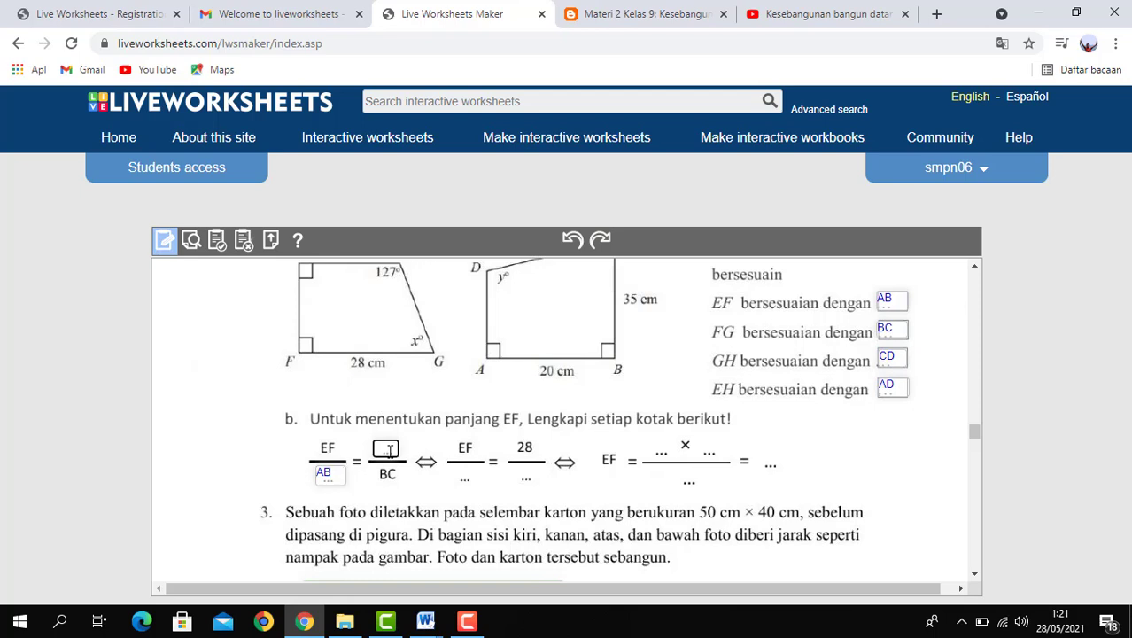
text(FG)
Step: Add answer boxes to question 2b's second proportion, with 20 below EF and 35 below 28
drag(454, 463, 481, 485)
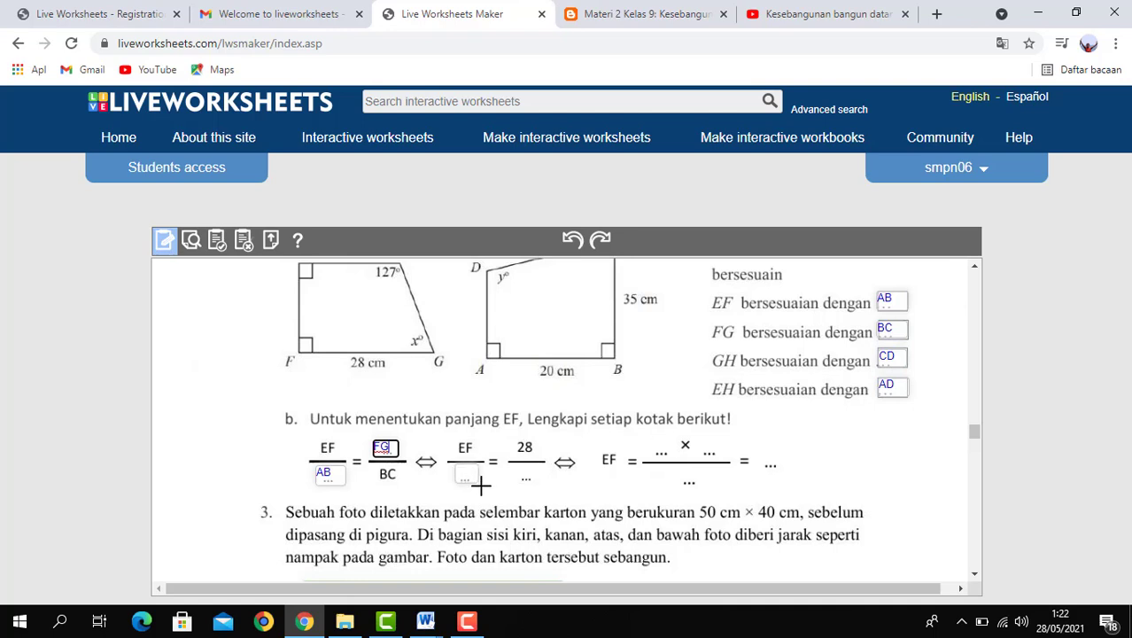
click(465, 474)
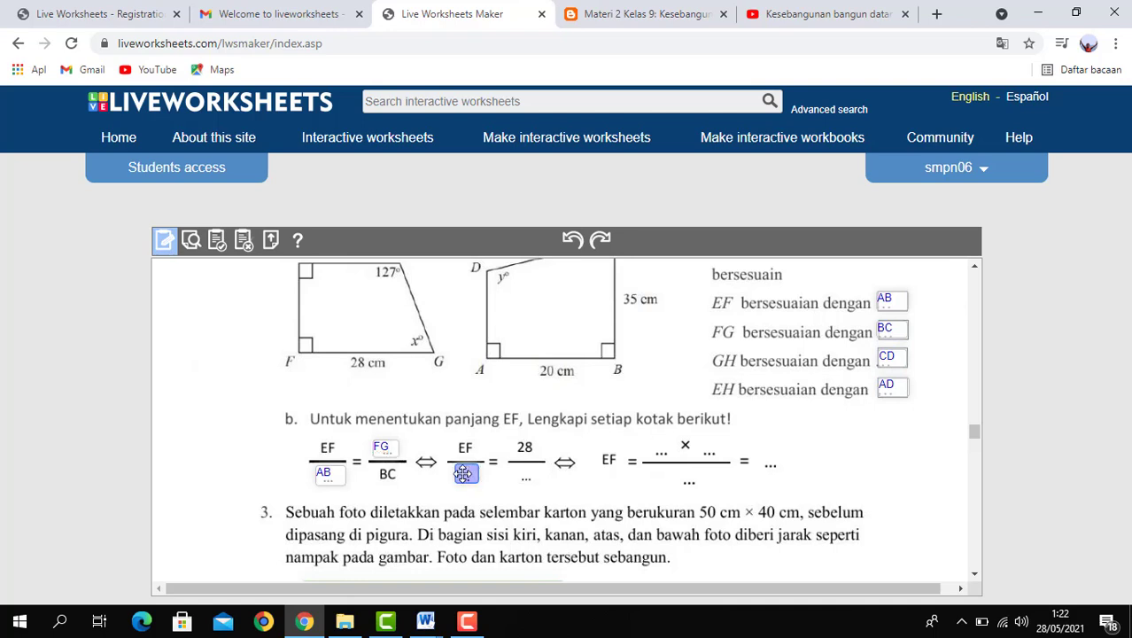
text(20)
drag(515, 463, 536, 484)
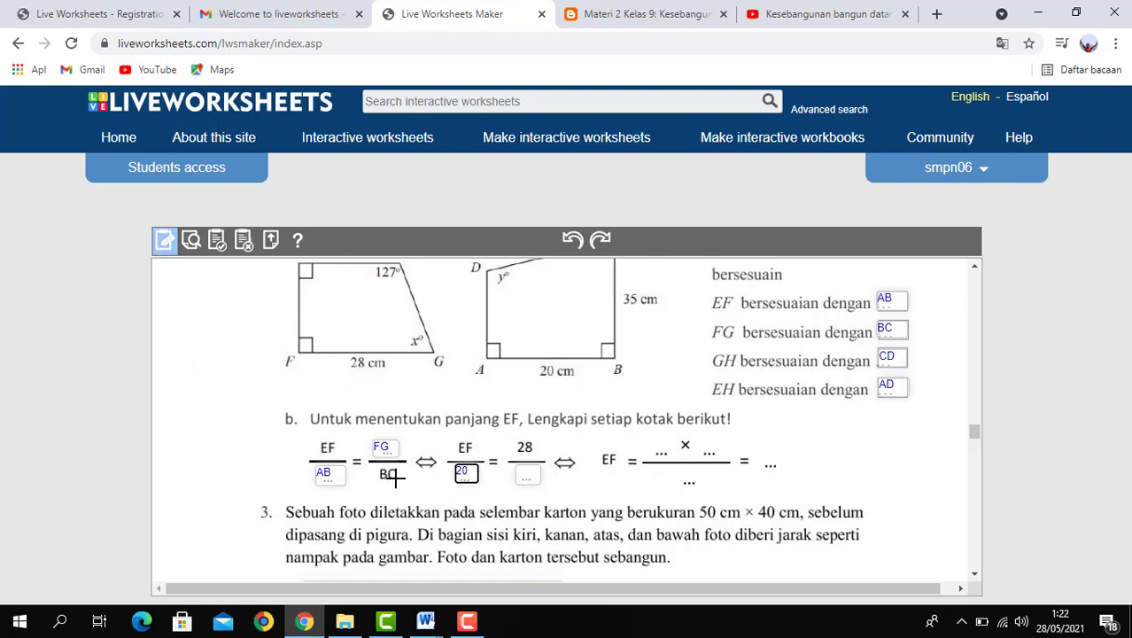
scroll(602, 397, up, 2)
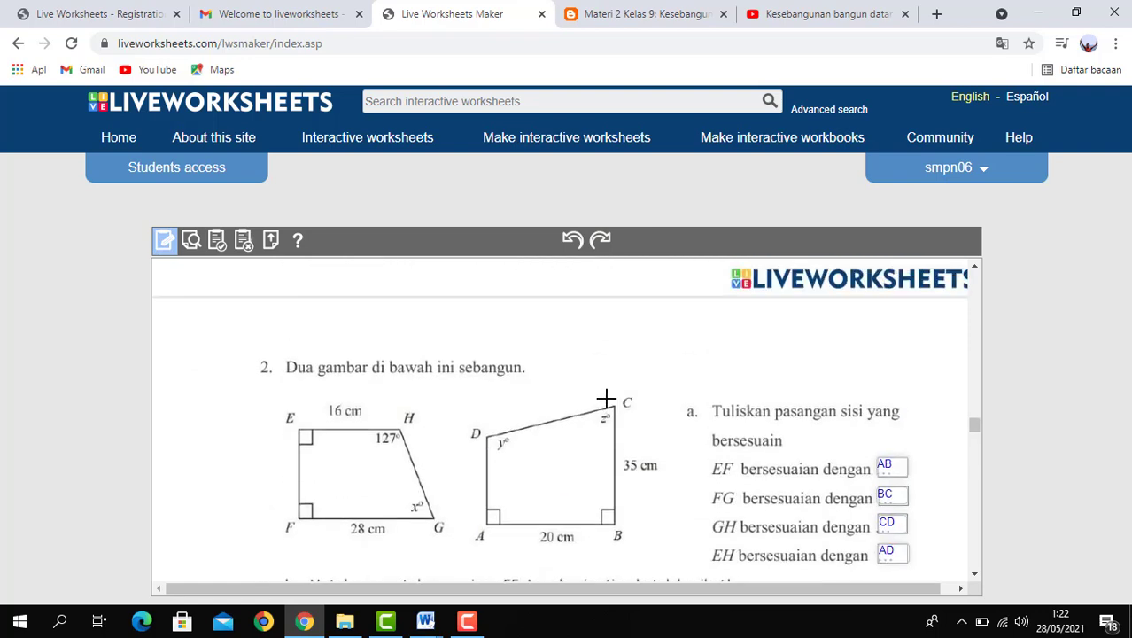
scroll(606, 396, down, 1)
scroll(569, 471, down, 1)
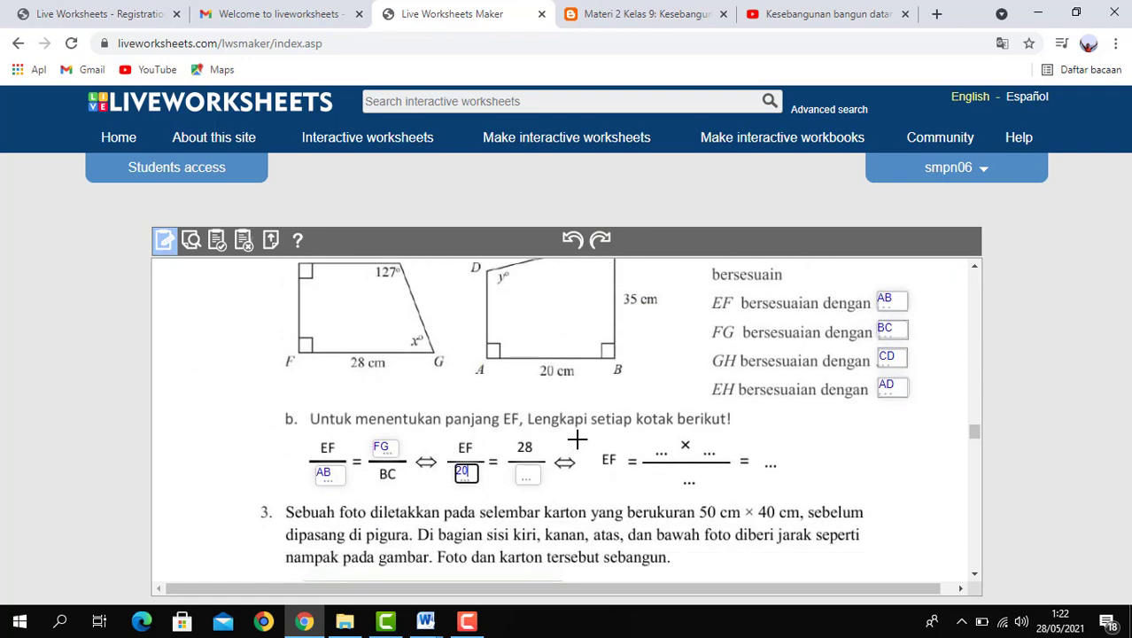
click(528, 473)
drag(528, 473, 525, 476)
Step: Draw a text box over the blank before the × sign in question 2b and enter a choose: list with options 35 and *20
scroll(576, 443, down, 1)
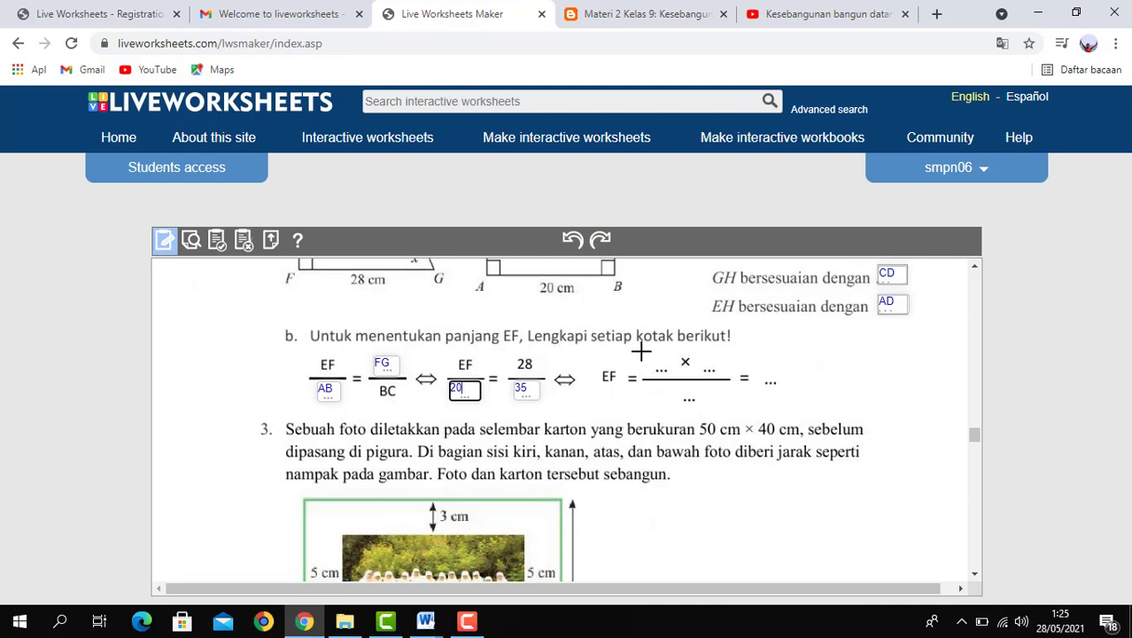
drag(638, 353, 682, 380)
click(649, 362)
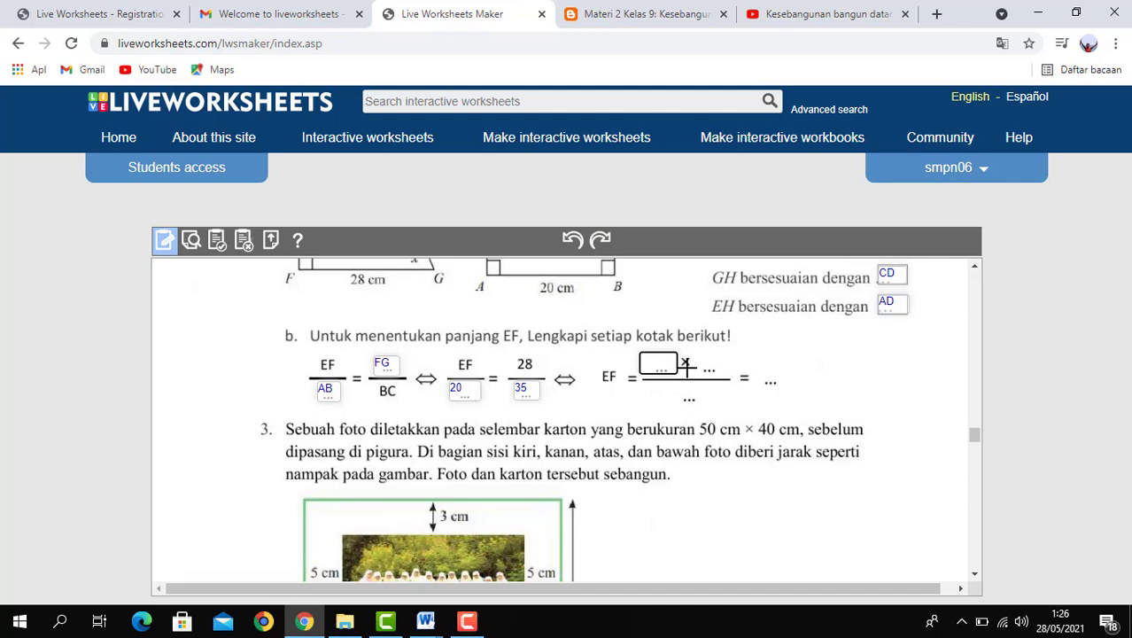
text(2)
text(hoo)
text(se)
key(Return)
text(35/)
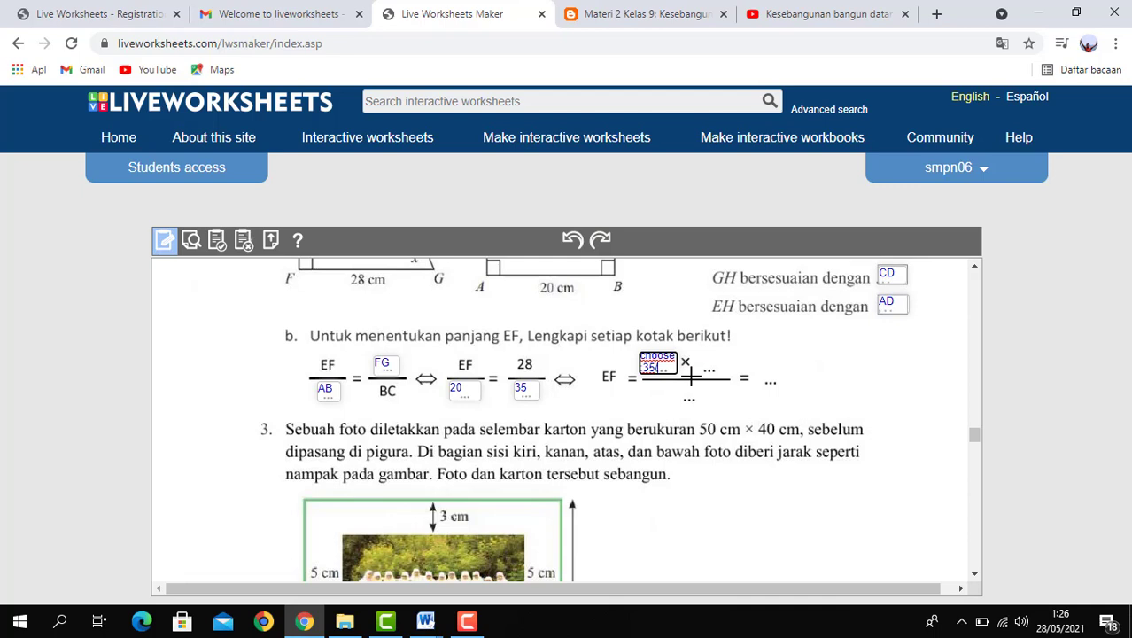
text(2)
text(0)
text(1)
Step: Draw a text box over the blank after the × sign in question 2b and enter choose:*28/35
drag(693, 353, 734, 377)
click(719, 365)
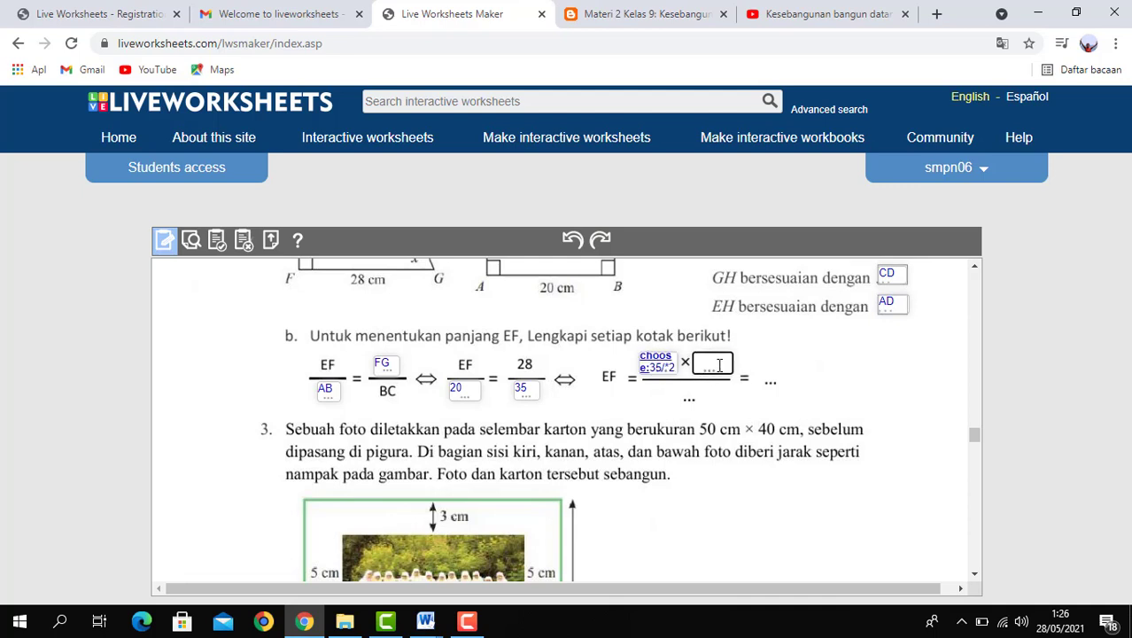
text(Choose)
key(Return)
text(*28/35)
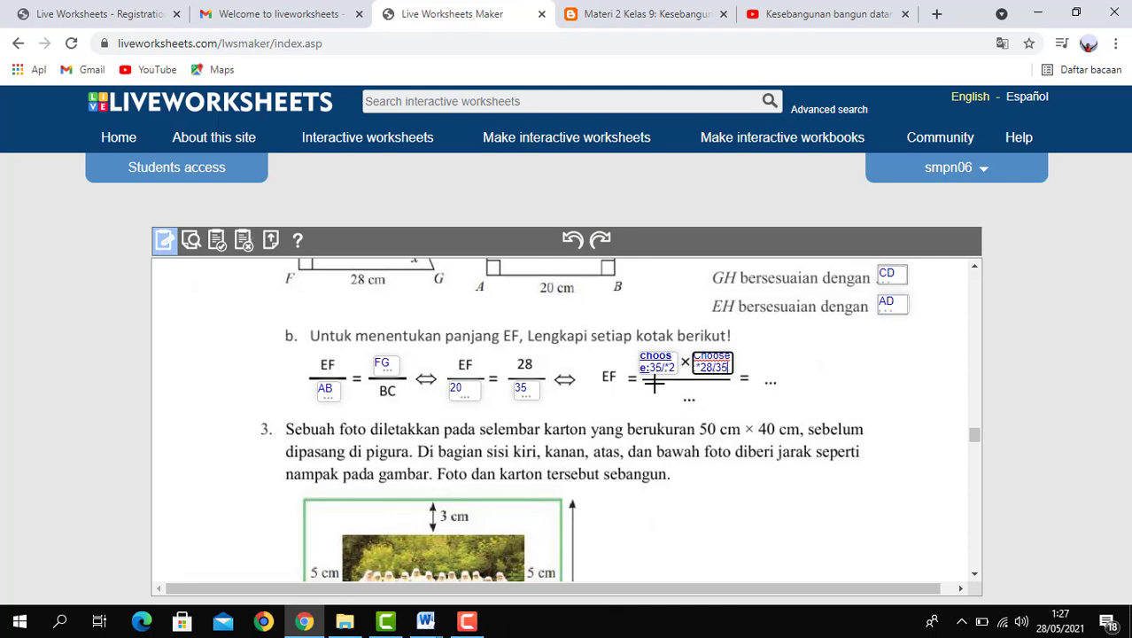
Step: Draw a text box over the denominator blank of question 2b's final fraction and enter choose:20/*35/28
drag(654, 380, 727, 407)
click(678, 396)
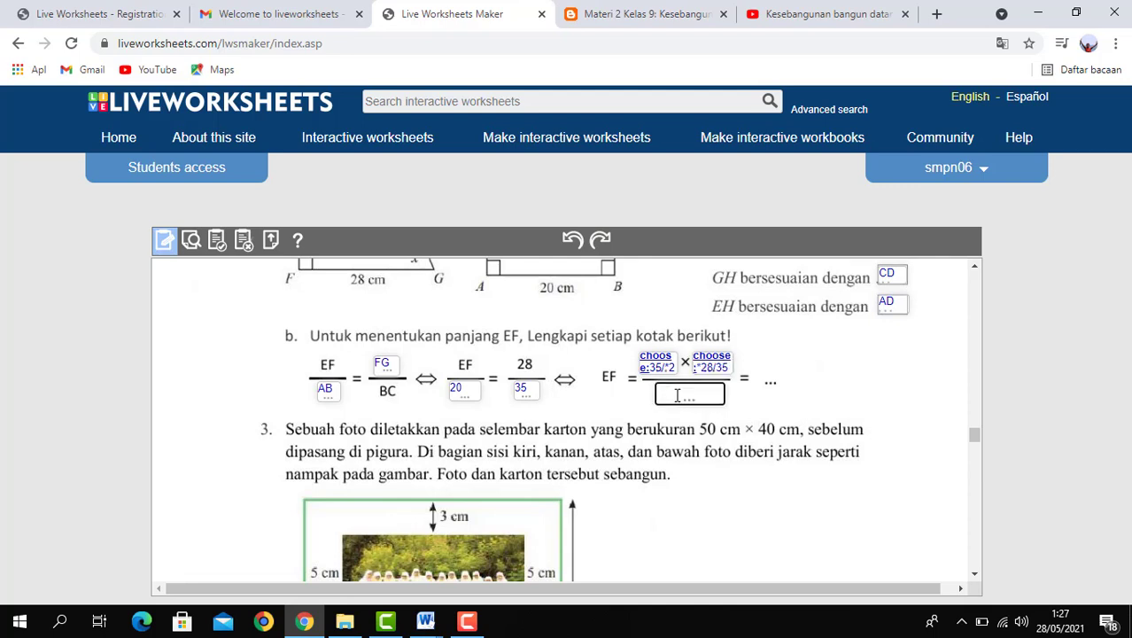
text(choose:20/1)
key(BackSpace)
text(*35)
text(/28)
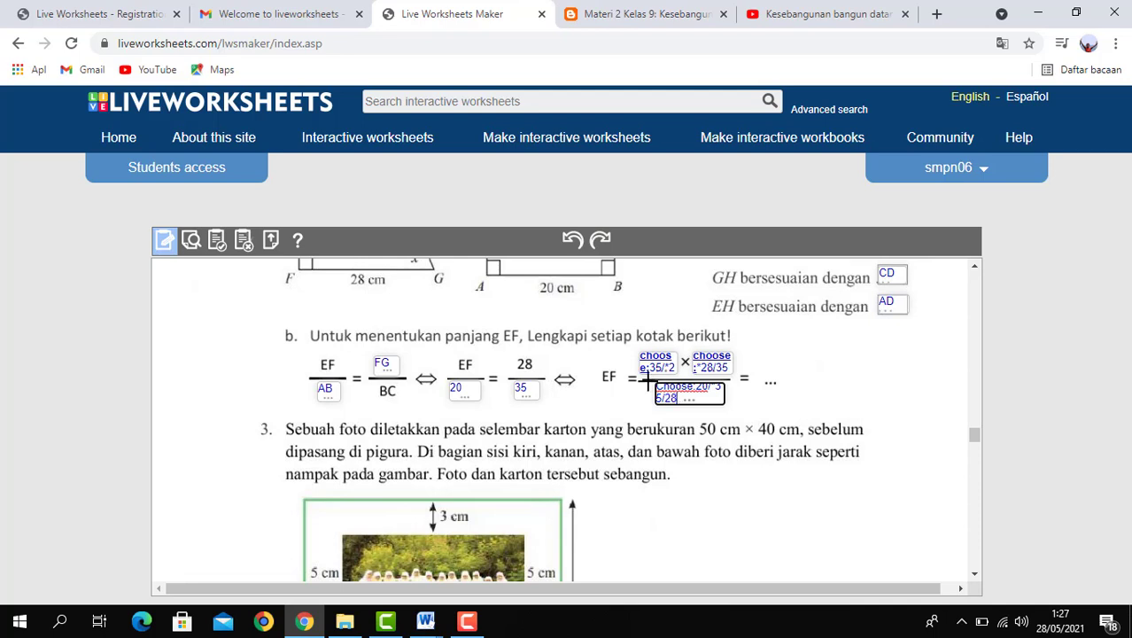
scroll(702, 425, up, 1)
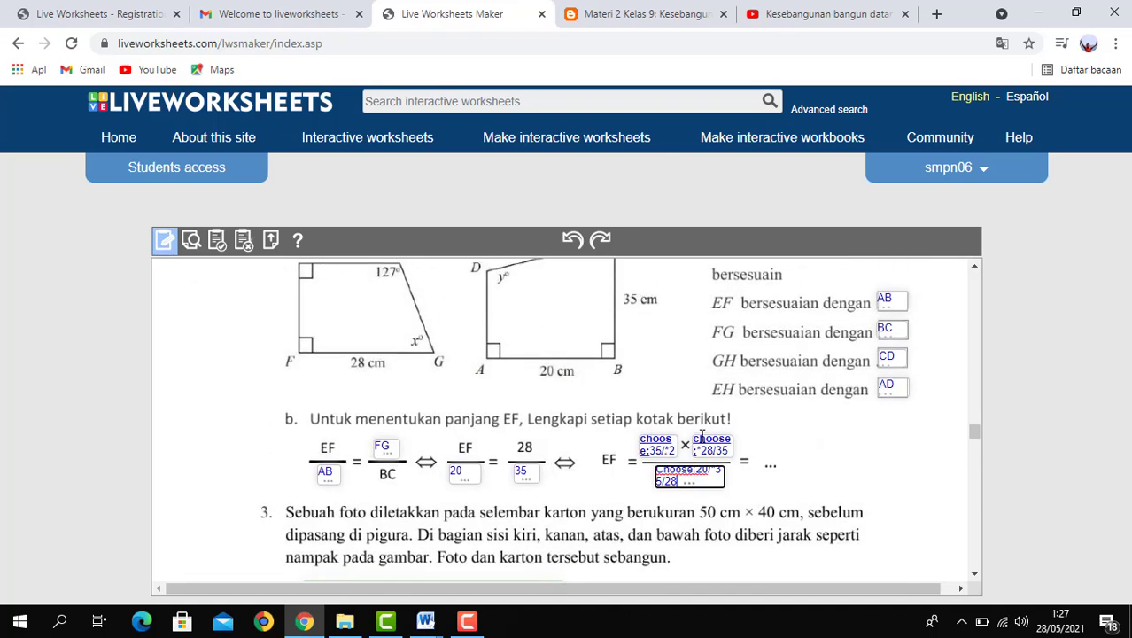
key(Up)
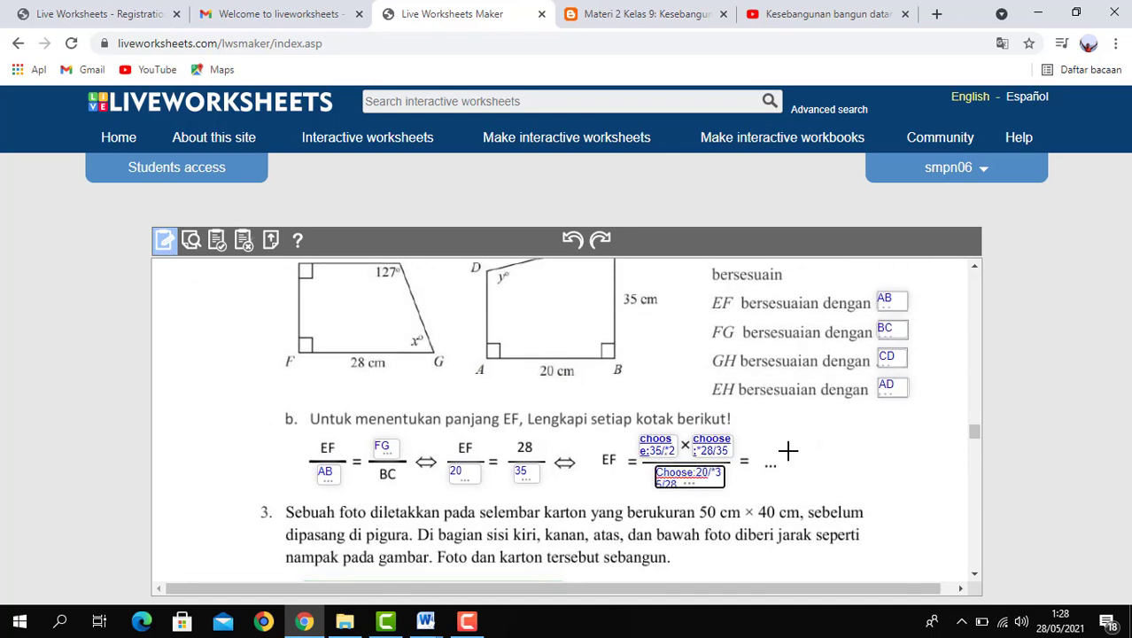
Step: Draw a text box over the final result blank in question 2b and enter 16/16 cm
scroll(770, 454, down, 1)
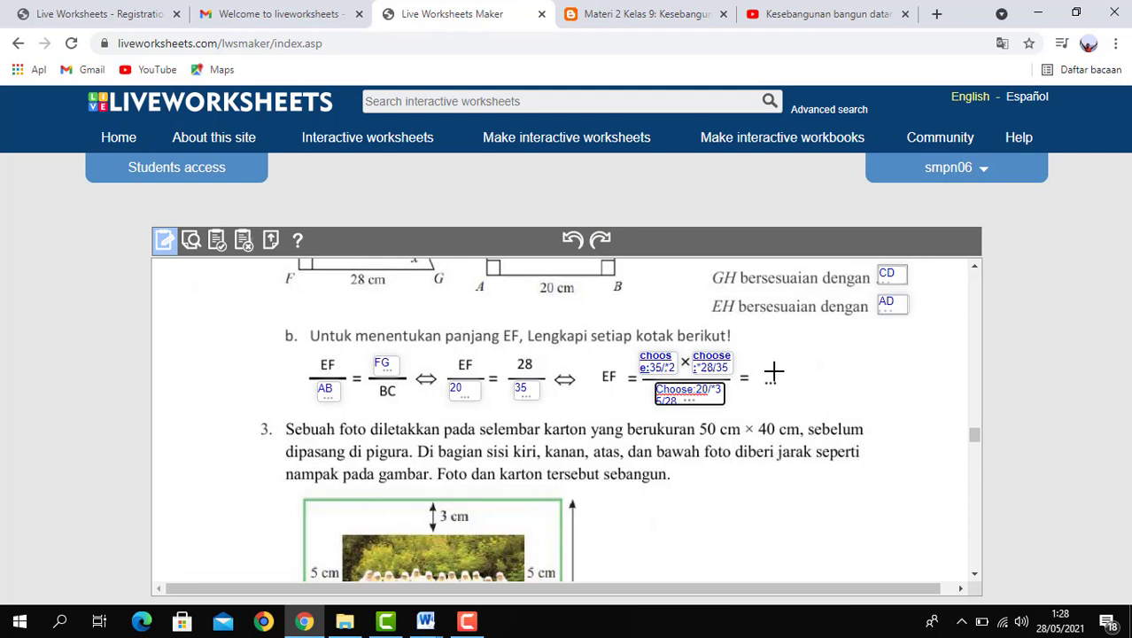
drag(756, 358, 791, 389)
click(767, 374)
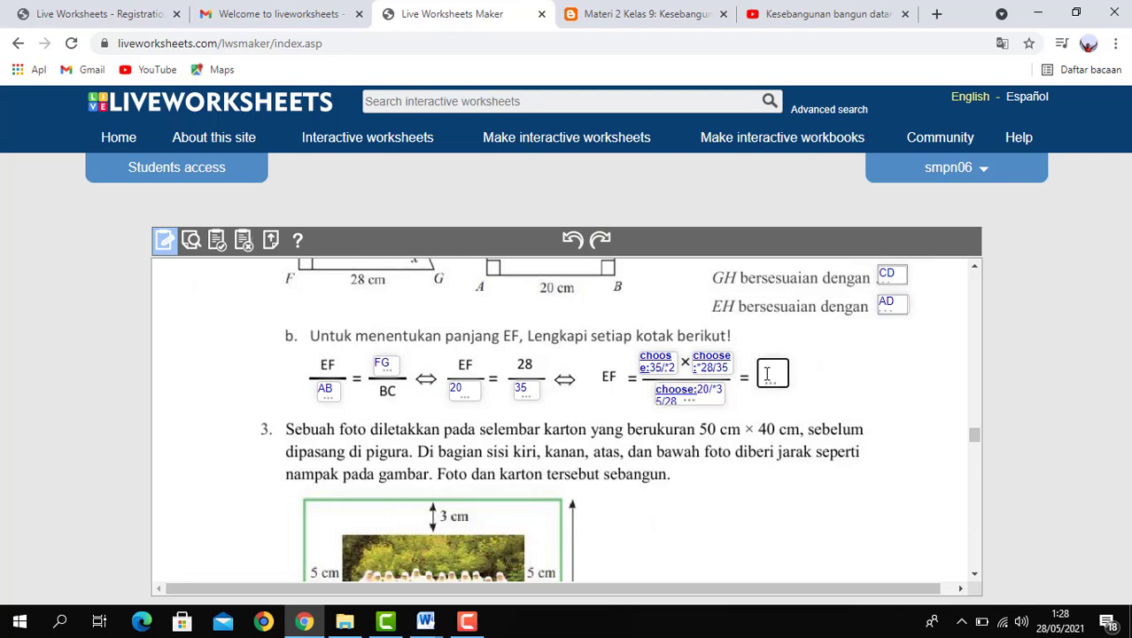
text(16/16 cm)
Step: Draw a text box over the Panjang karton blank in question 3a and enter 50/50 cm
scroll(617, 506, down, 4)
scroll(617, 503, down, 1)
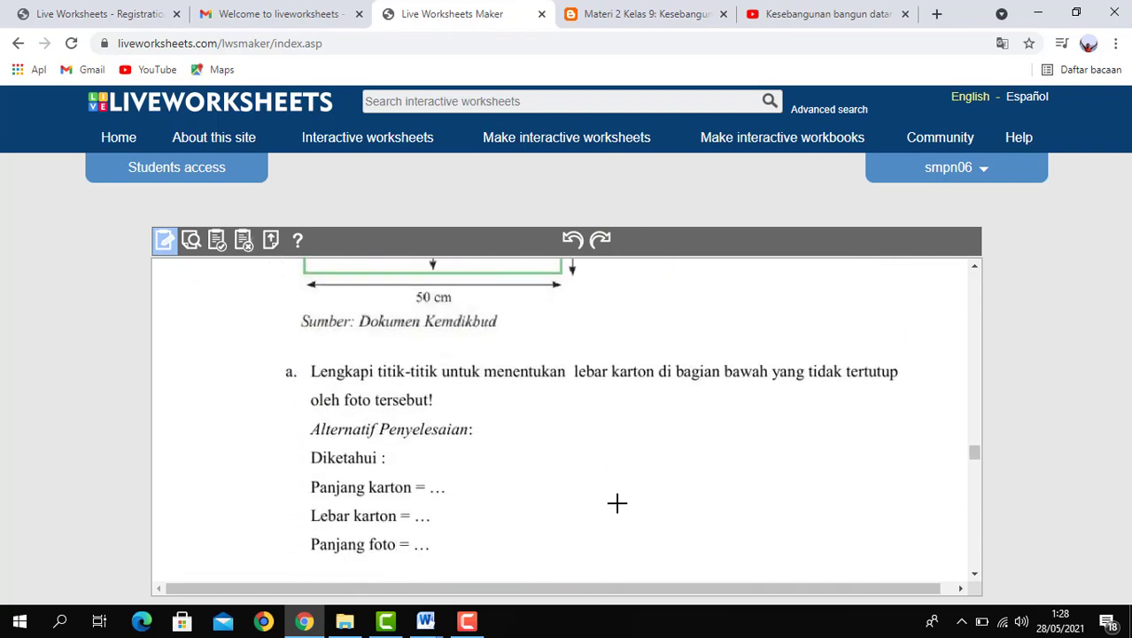
scroll(617, 503, up, 1)
scroll(617, 503, down, 2)
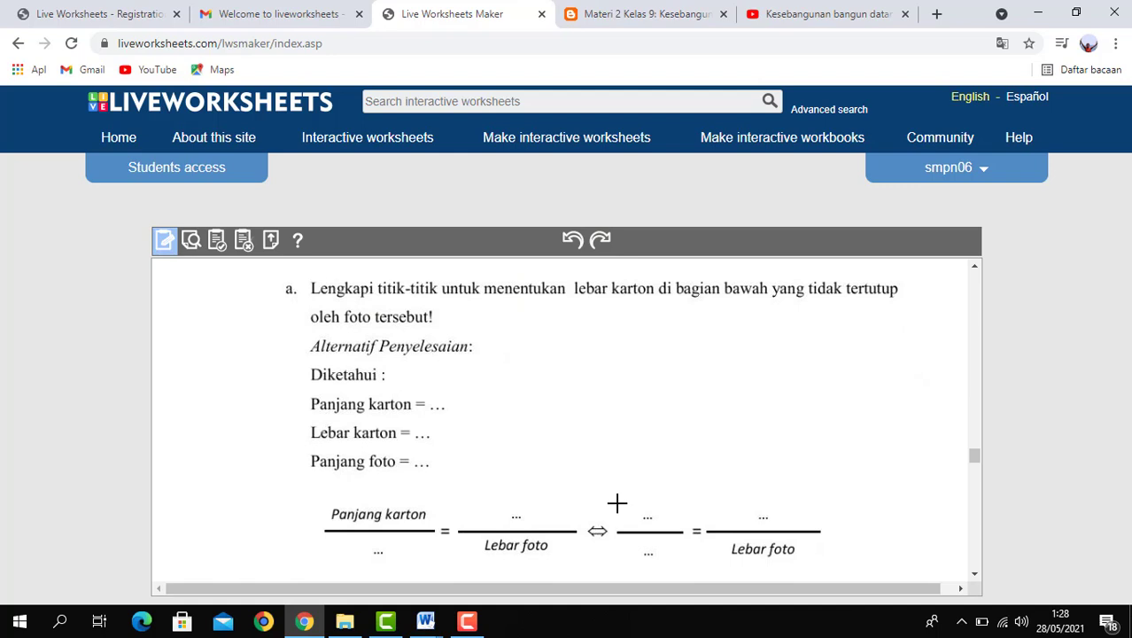
scroll(618, 503, down, 1)
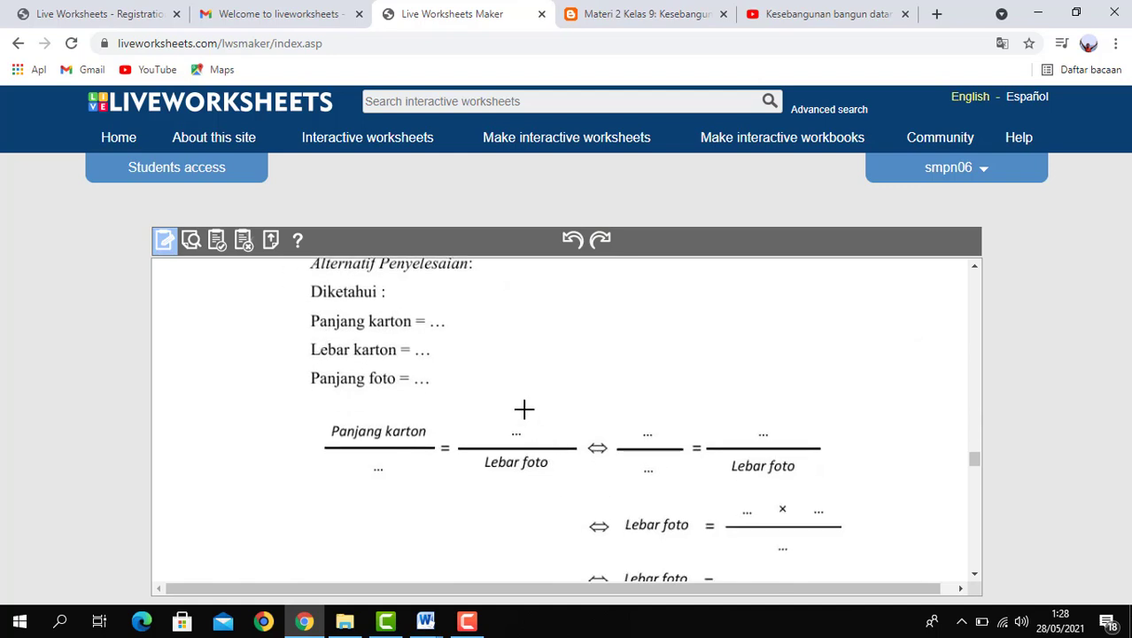
scroll(495, 400, up, 1)
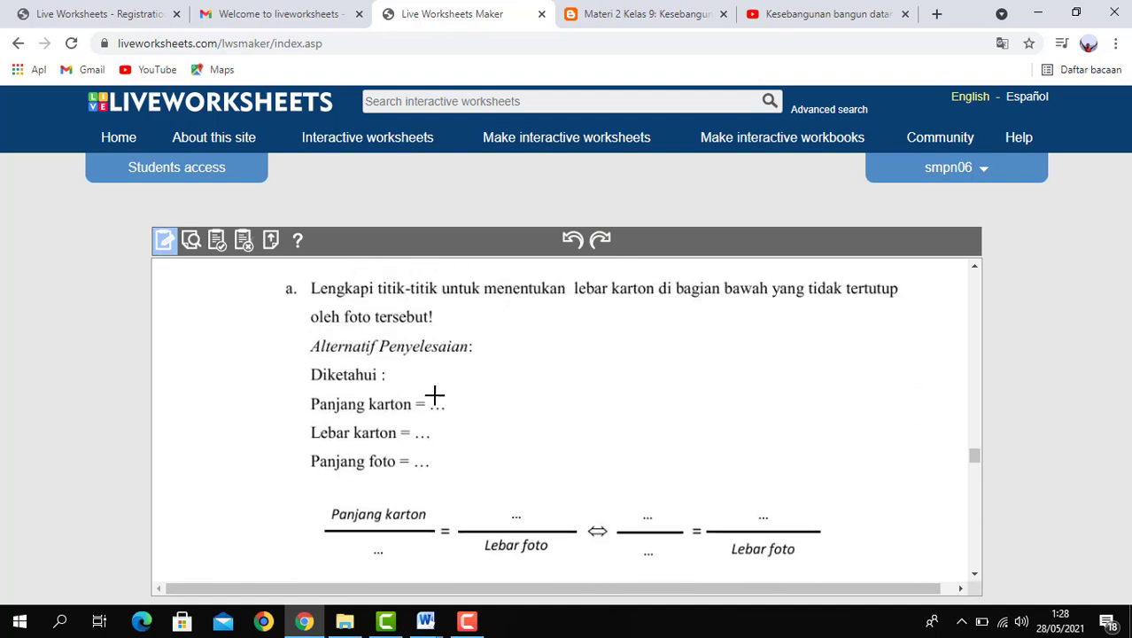
drag(428, 389, 482, 413)
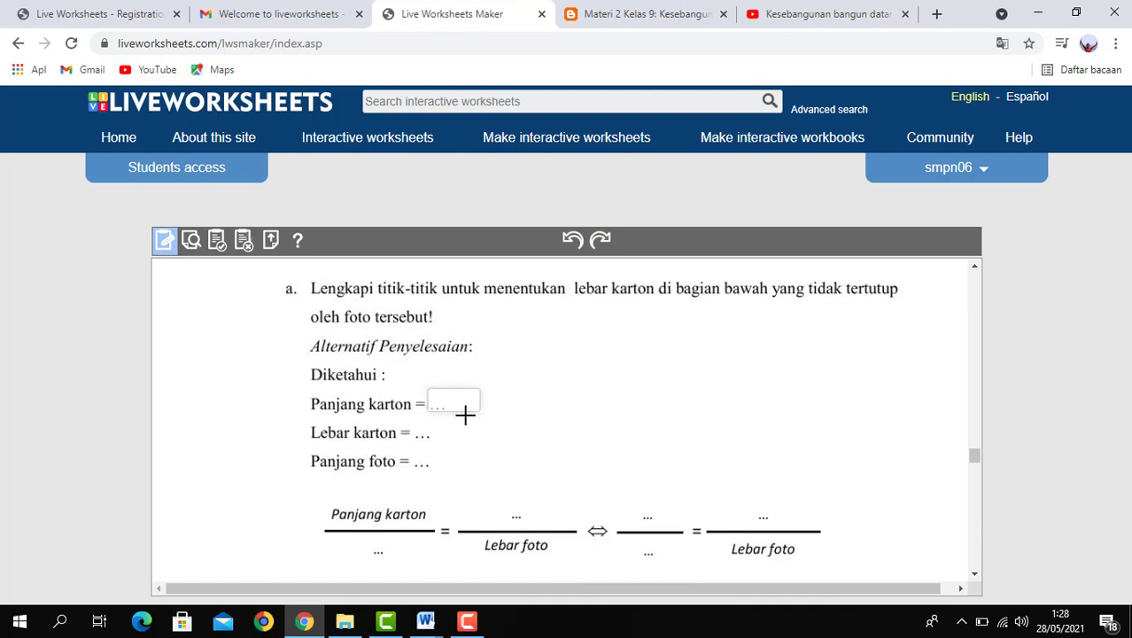
click(451, 402)
text(5)
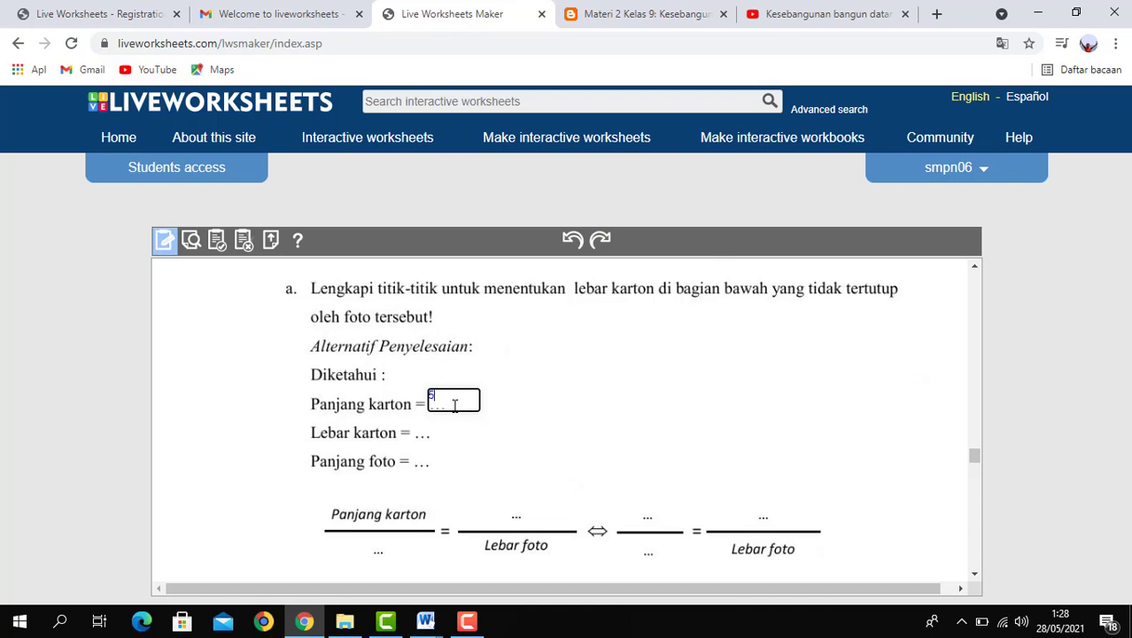
text(0/50 cm)
Step: Draw a text box over the Lebar karton blank in question 3a and enter 40/40 cm
drag(416, 418, 480, 440)
scroll(429, 404, up, 4)
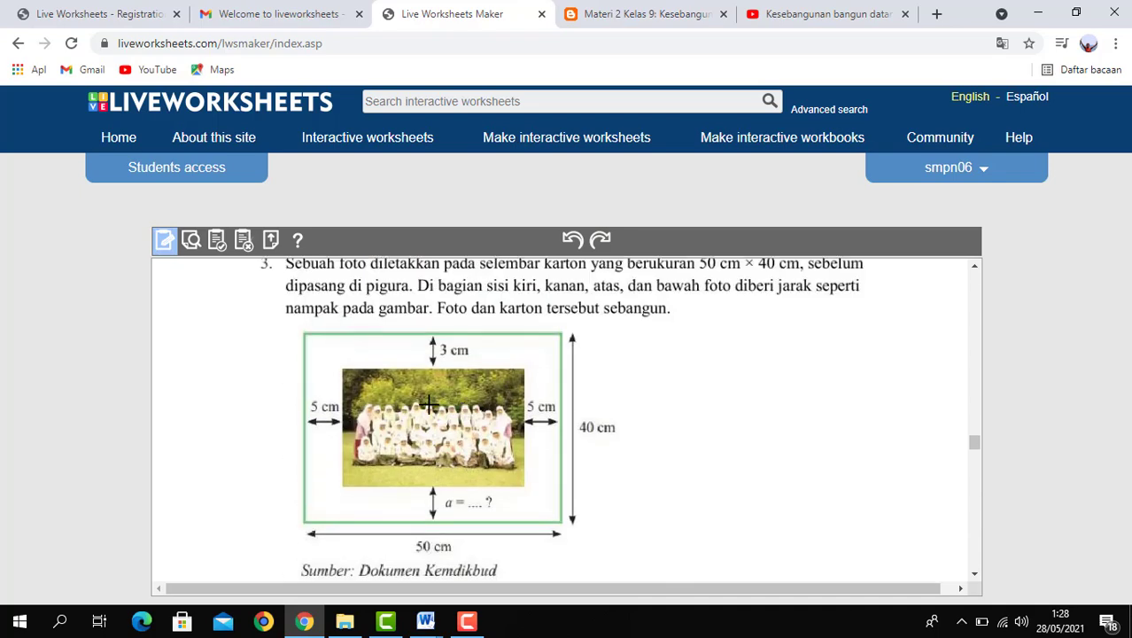
scroll(429, 404, down, 4)
click(439, 433)
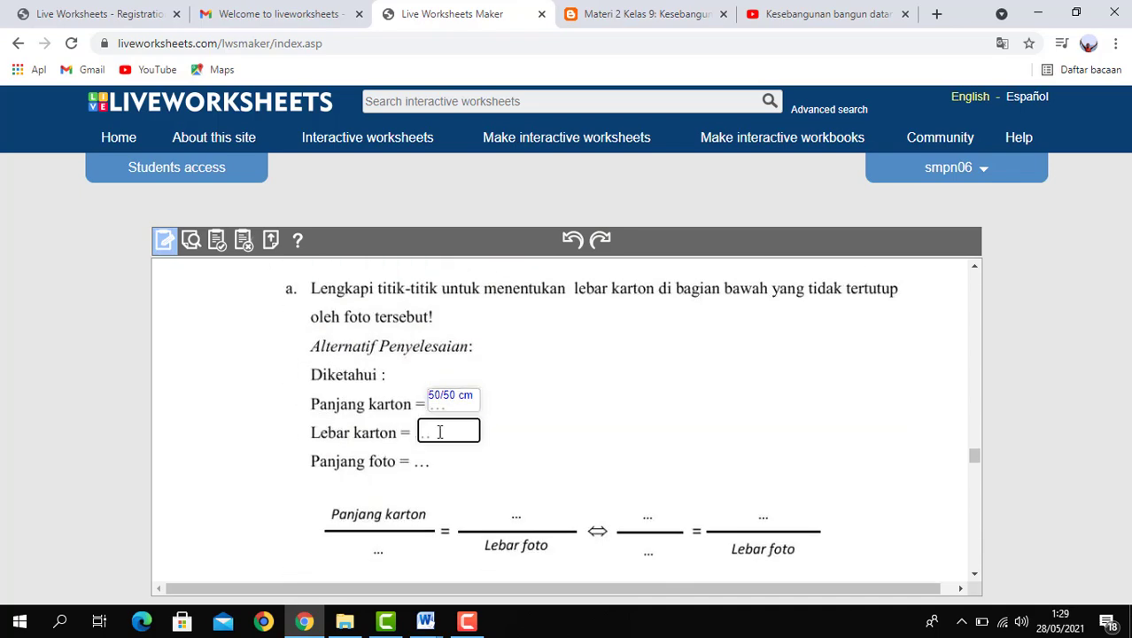
text(40/40 cm)
Step: Draw a text box over the Panjang foto blank in question 3a and enter 40/40 cm
scroll(450, 474, down, 1)
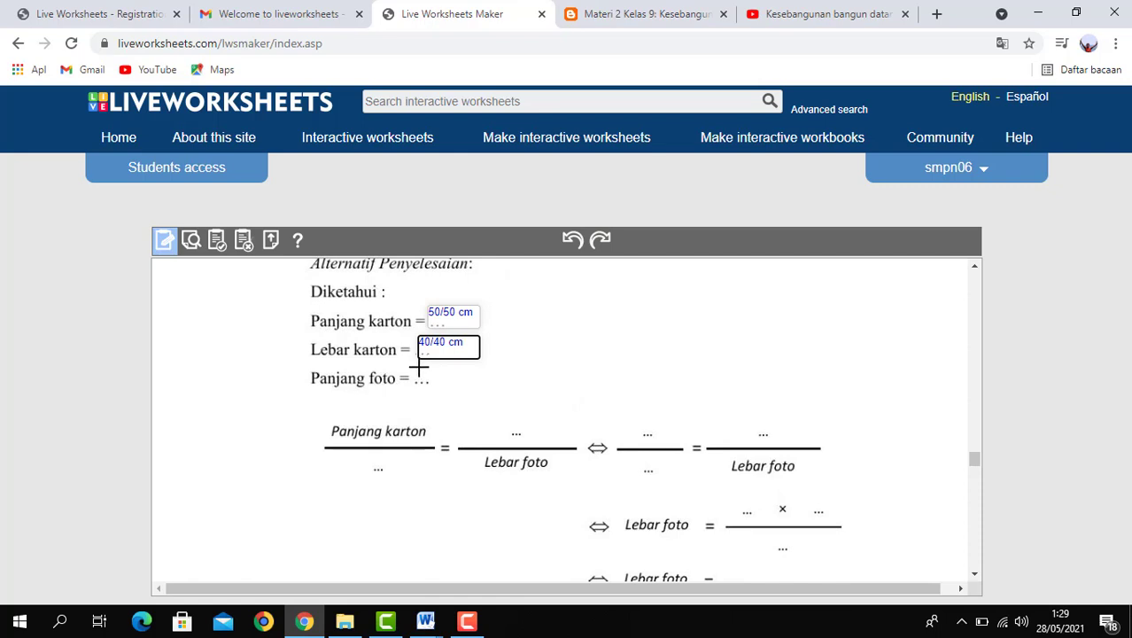
drag(417, 368, 481, 390)
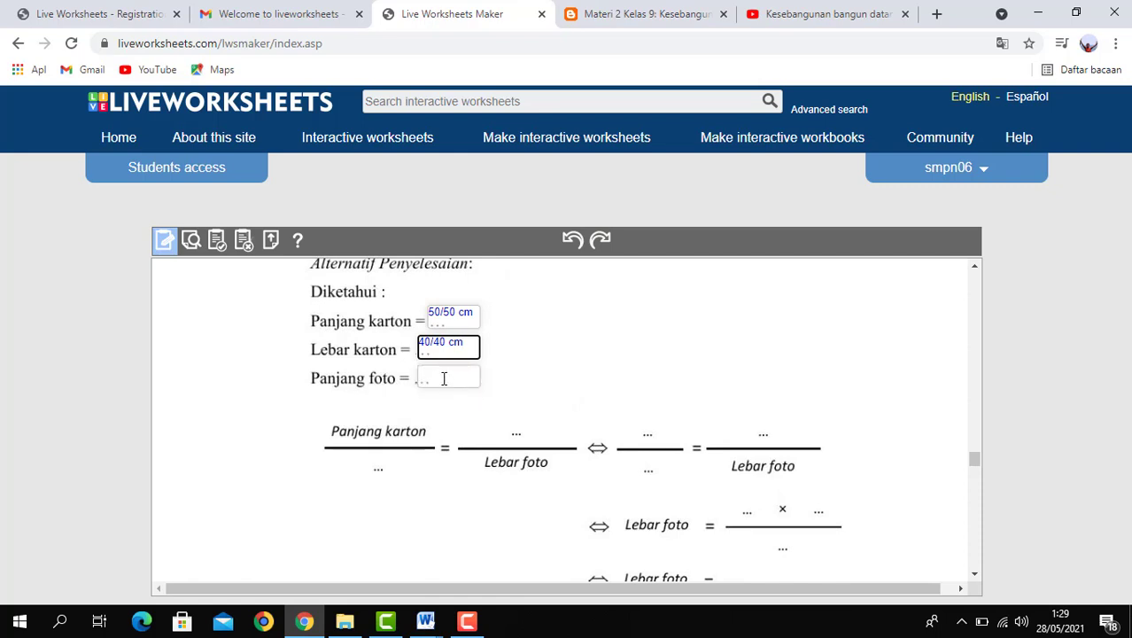
click(444, 378)
text(40)
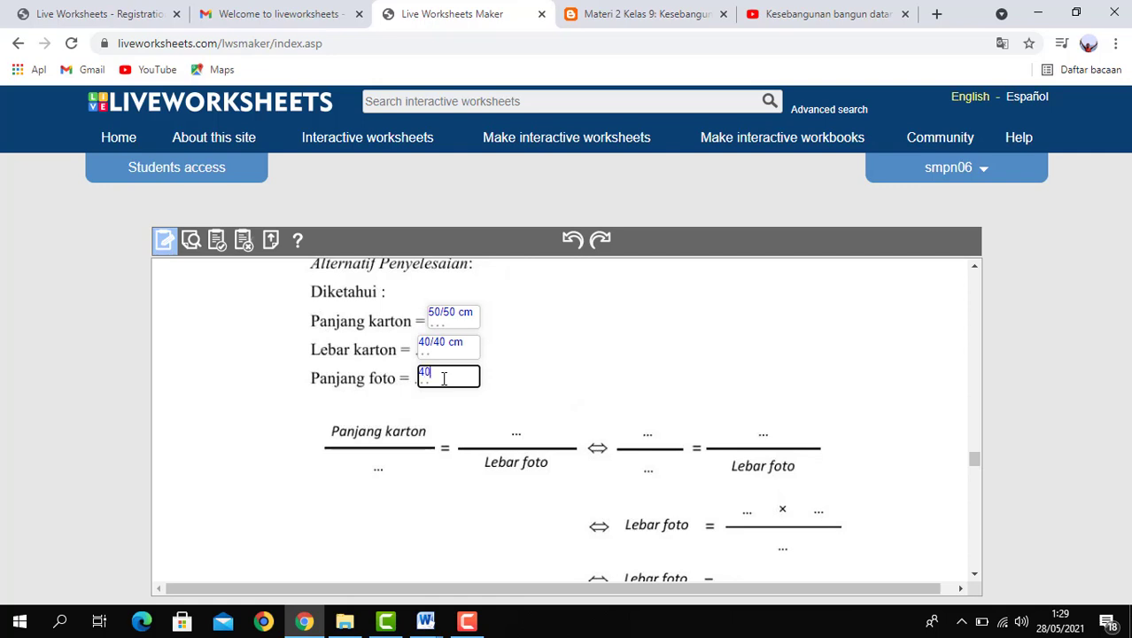
text(/40 cm)
Step: Draw a text box over the blank denominator below Panjang karton and start a choose: list with the option lebar karton
scroll(442, 443, down, 1)
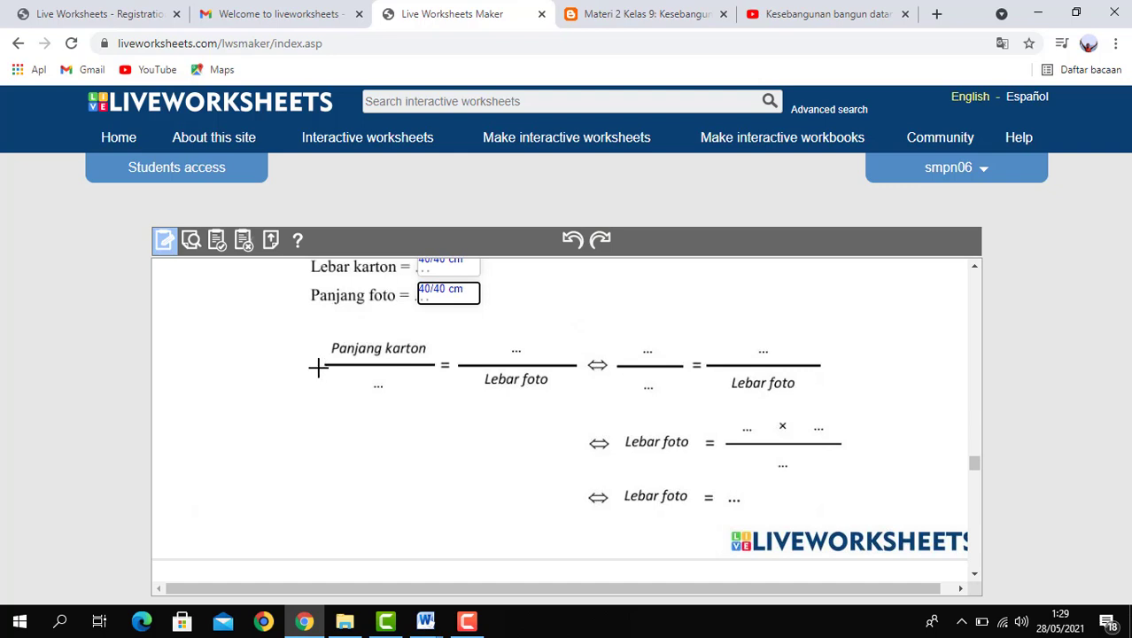
mouse_move(318, 368)
mouse_down()
mouse_move(387, 404)
mouse_move(440, 400)
mouse_up()
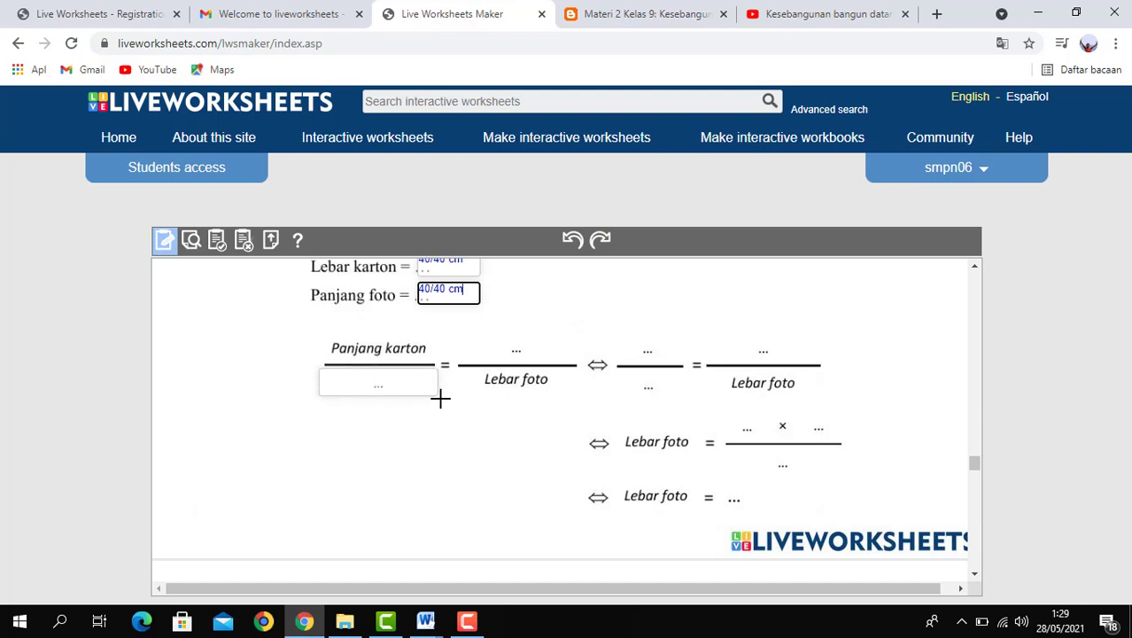
click(356, 379)
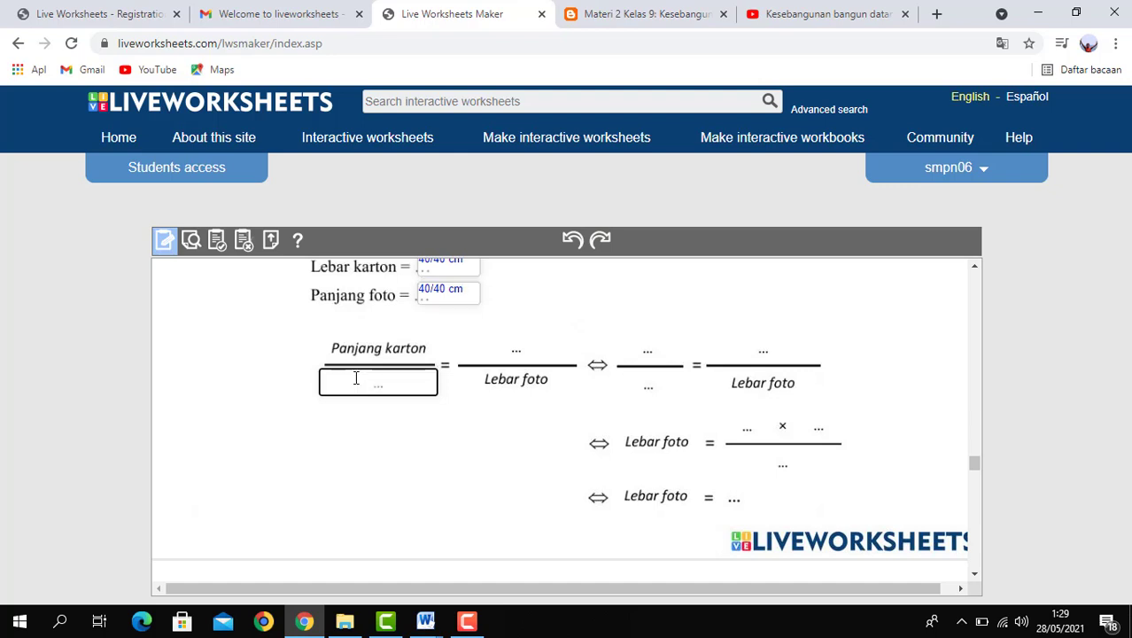
text(Choose:lebar foto)
key(BackSpace)
key(BackSpace)
key(BackSpace)
key(BackSpace)
text(karton)
Step: Add the options lebar foto and *panjang foto to the choose list below Panjang karton
scroll(355, 377, up, 8)
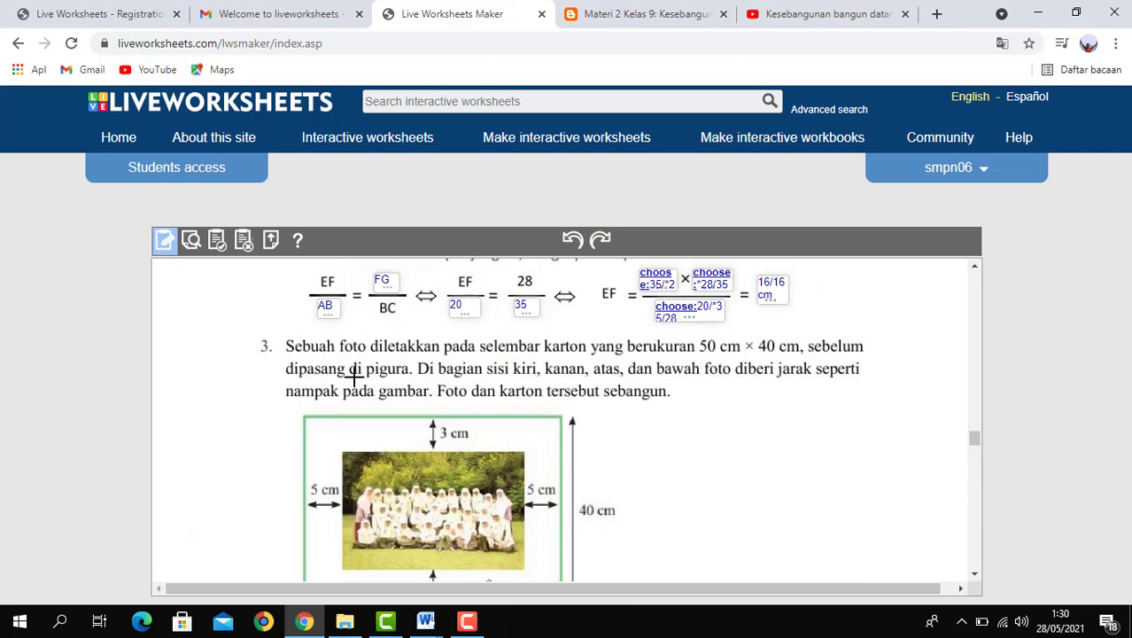
scroll(380, 410, down, 6)
scroll(381, 410, down, 6)
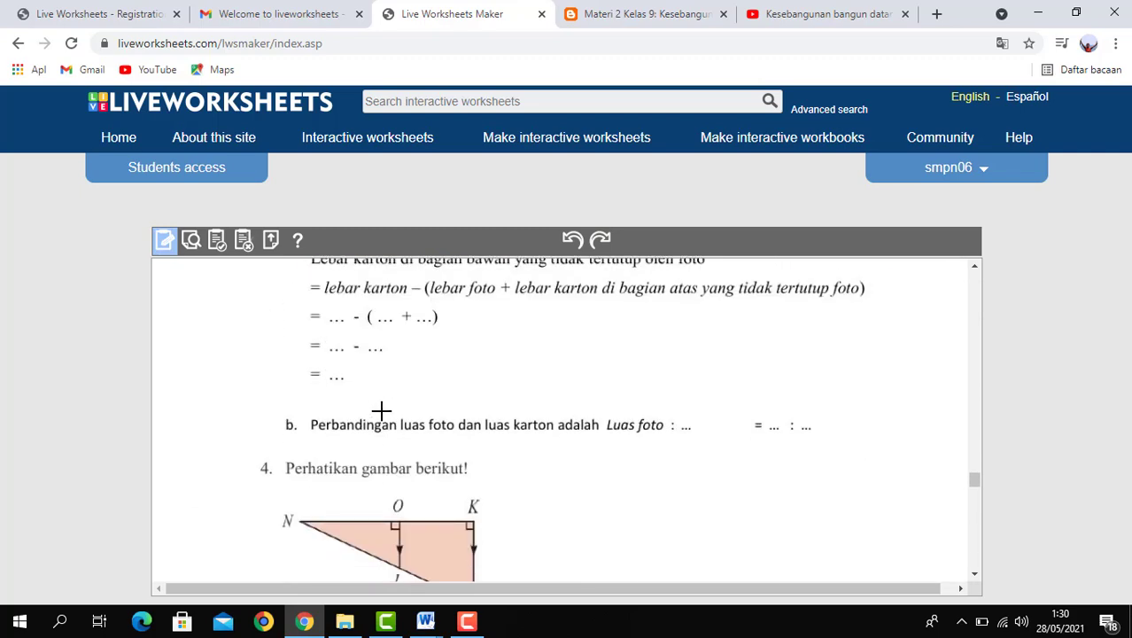
scroll(381, 410, up, 3)
text(lebar karton/lebar)
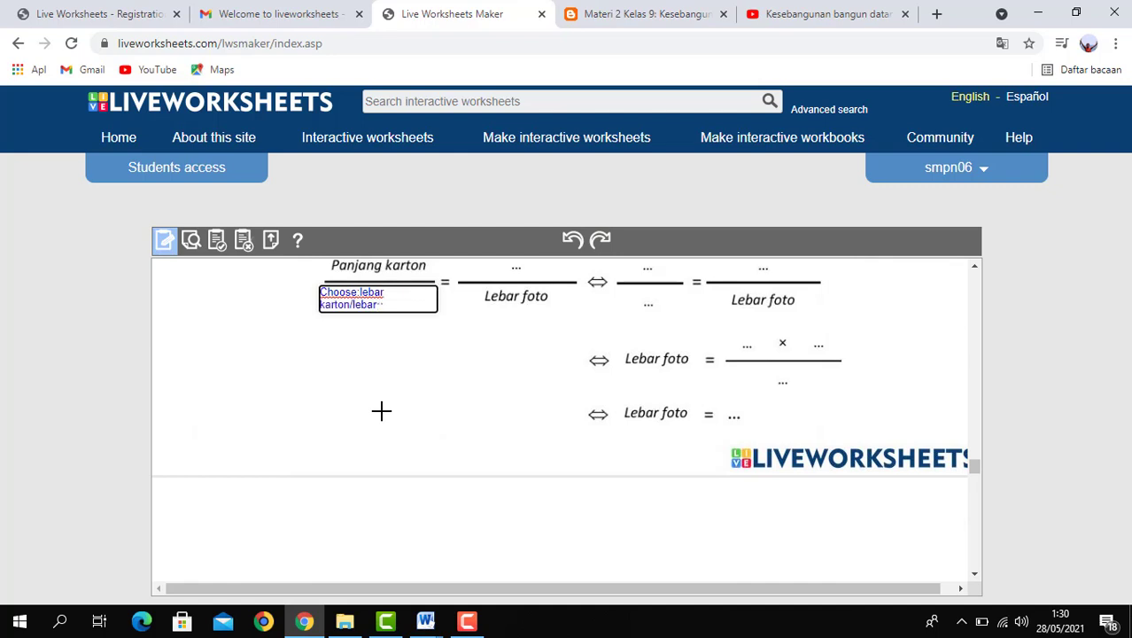
text(foto/"panjang)
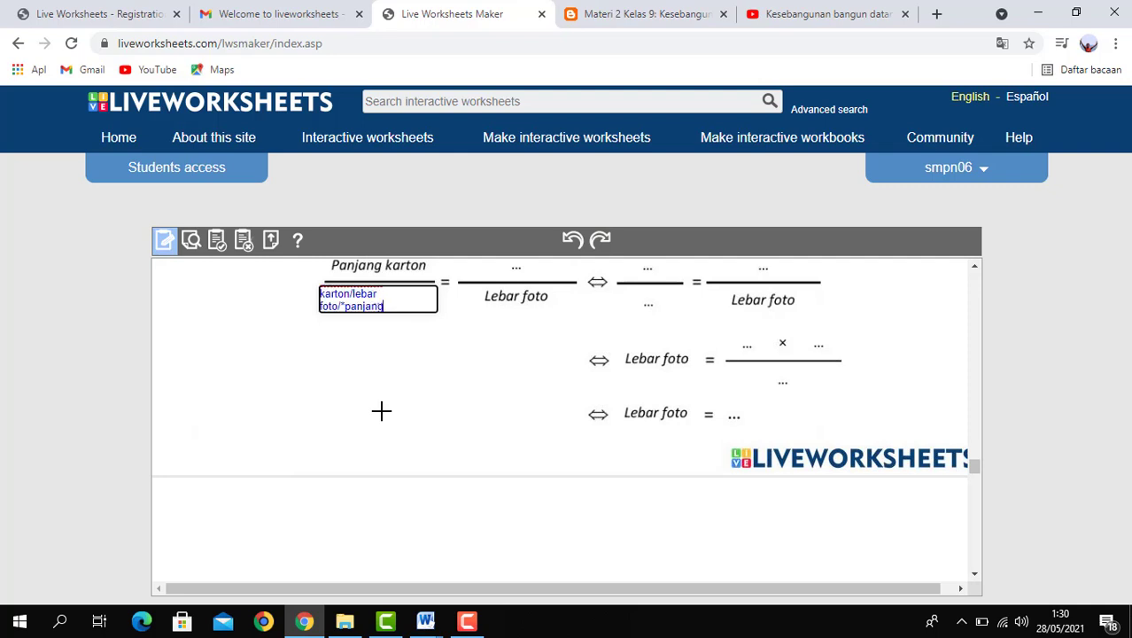
text( foto)
Step: Draw a text box over the blank numerator above Lebar foto in the second fraction and start a choose: list with *lebar karton
scroll(381, 410, up, 2)
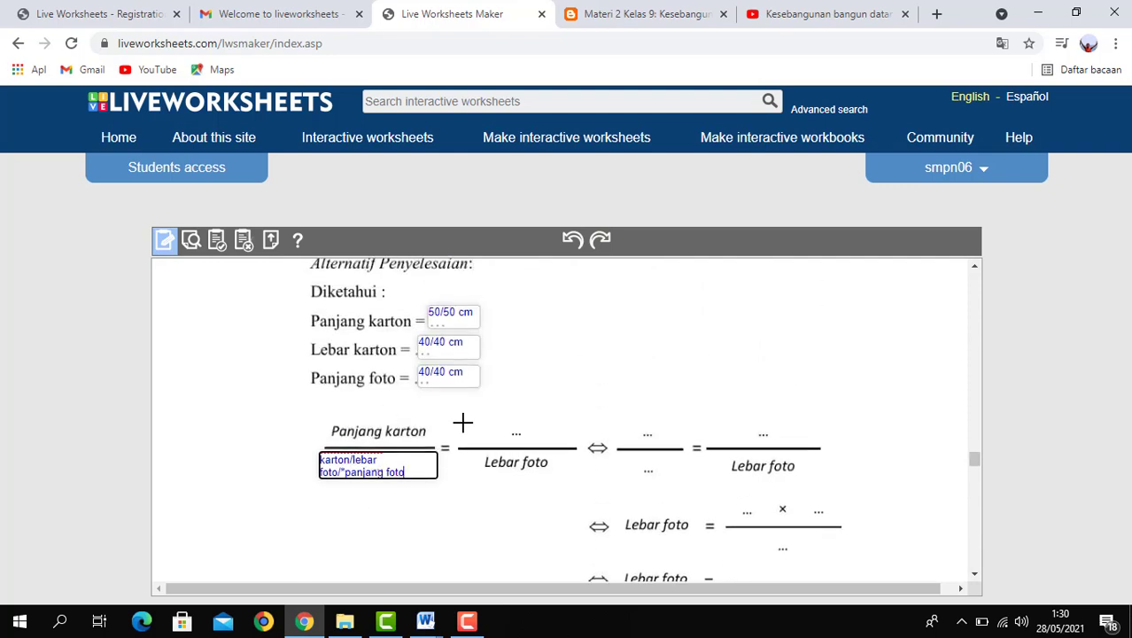
drag(460, 421, 582, 443)
click(489, 431)
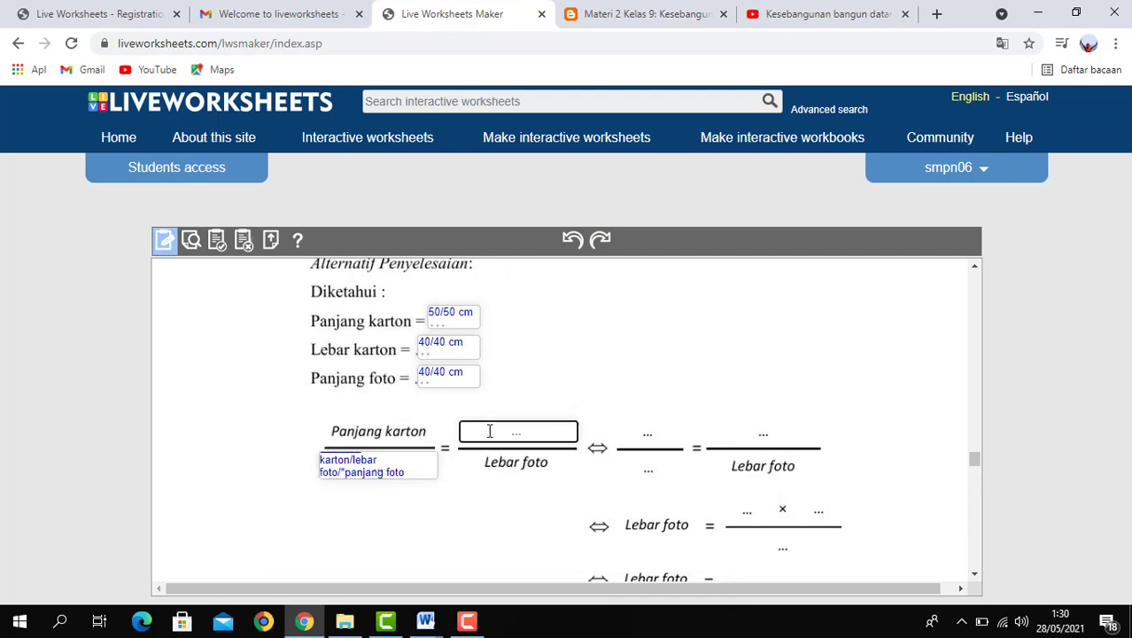
text(choose)
text(:*lebar)
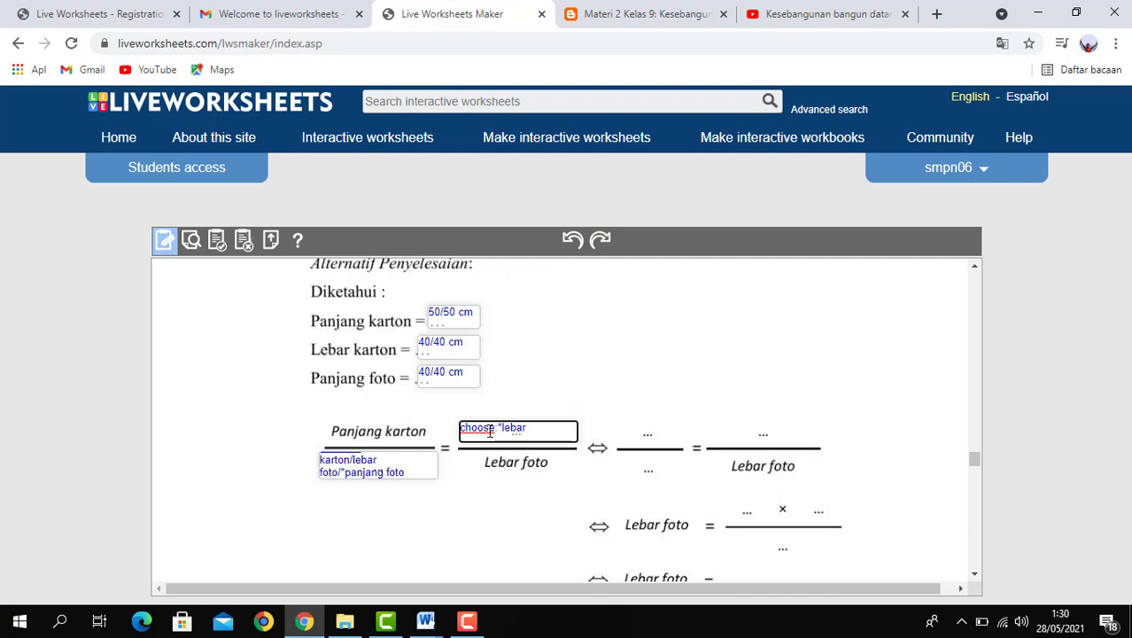
text(karton/lebar)
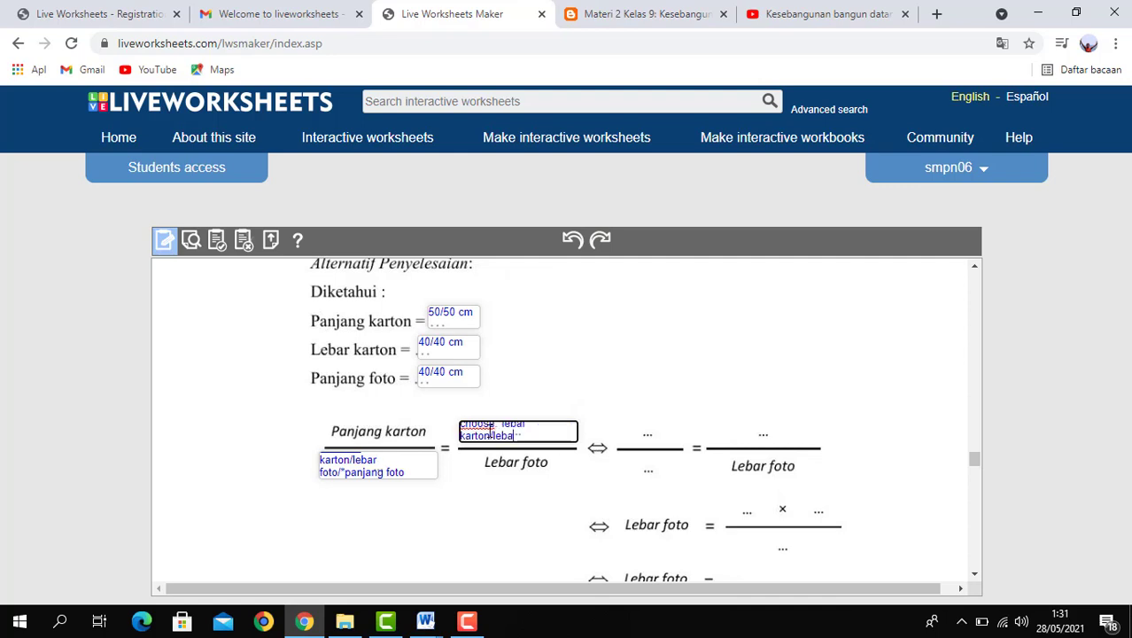
text( foto/panjna)
Step: Add the options lebar foto and panjang foto to the choose list above Lebar foto
key(BackSpace)
key(BackSpace)
text(ang f)
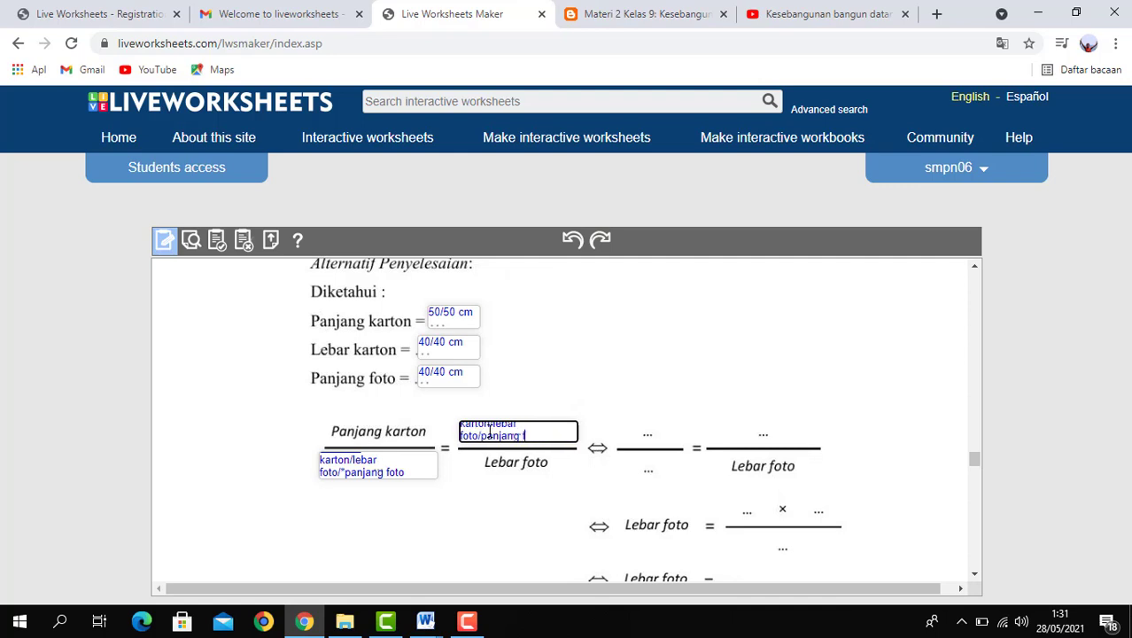
text(oto)
Step: Draw text boxes over both blanks of question 3a's third fraction, entering 50 in the numerator
scroll(531, 436, down, 1)
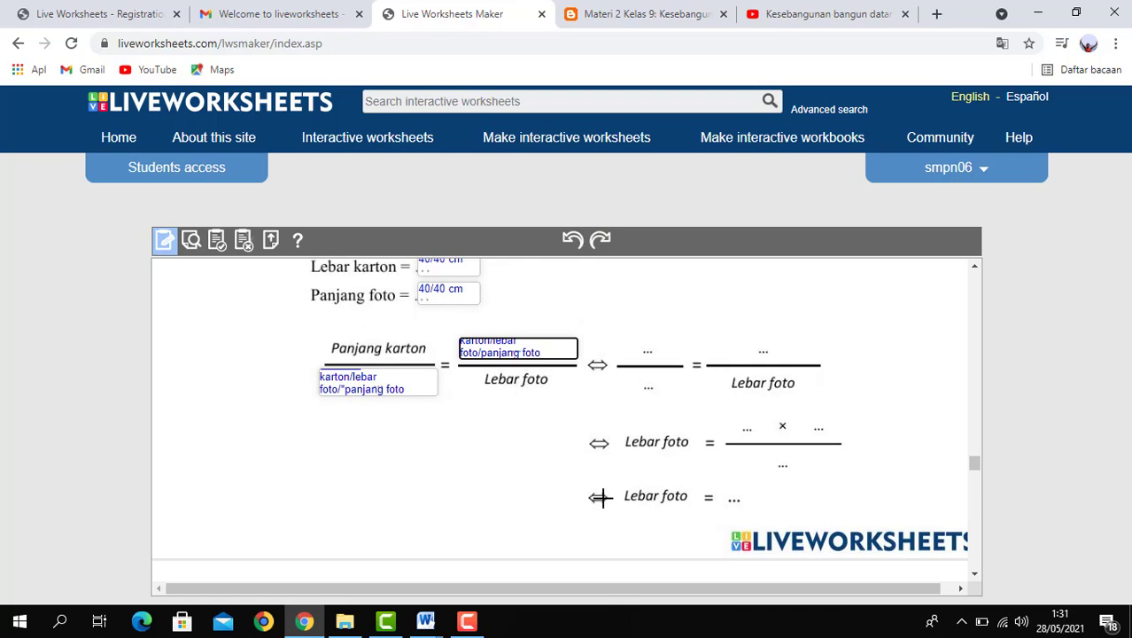
drag(627, 338, 669, 363)
click(649, 352)
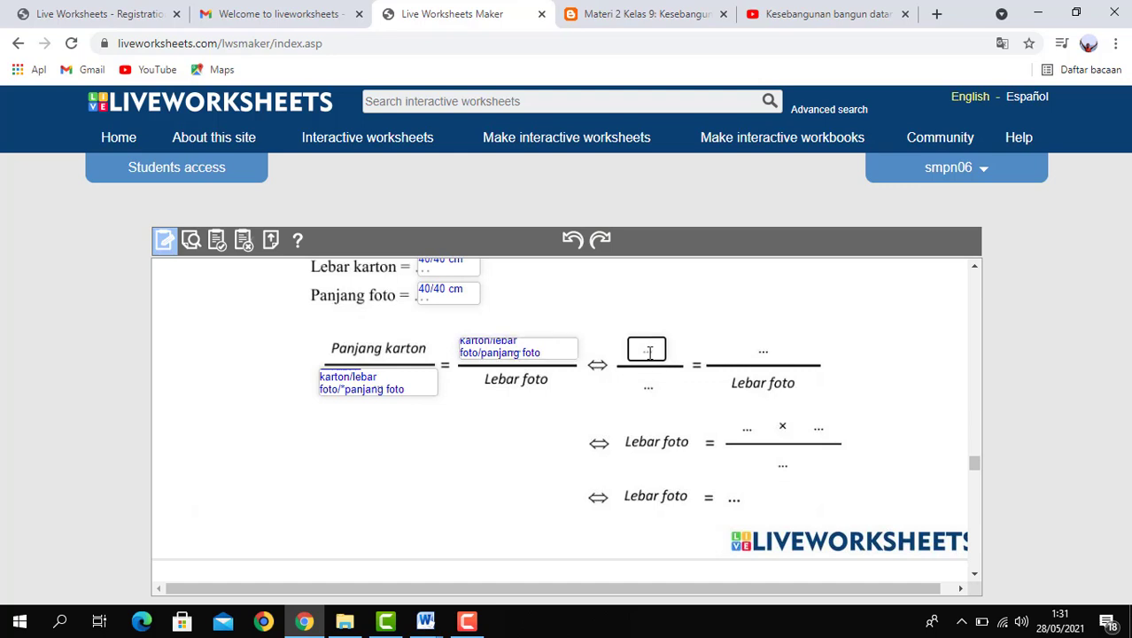
text(50)
drag(630, 370, 669, 398)
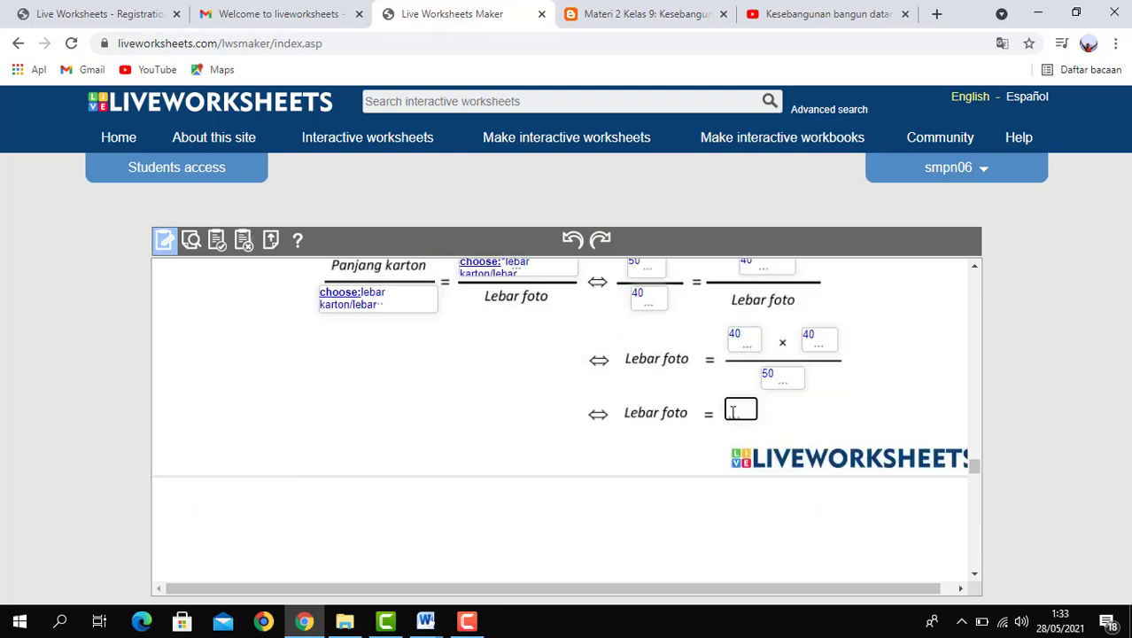
Step: Enter 32 as the answer in the final Lebar foto box, followed by a slash-separated alternative that includes the unit
text(32)
text(/)
text(320)
text(m)
Step: In the bottom-margin calculation of question 3a, add an answer box with 40 for the first blank and enter 5 in the final result box
scroll(626, 466, down, 2)
scroll(626, 467, down, 2)
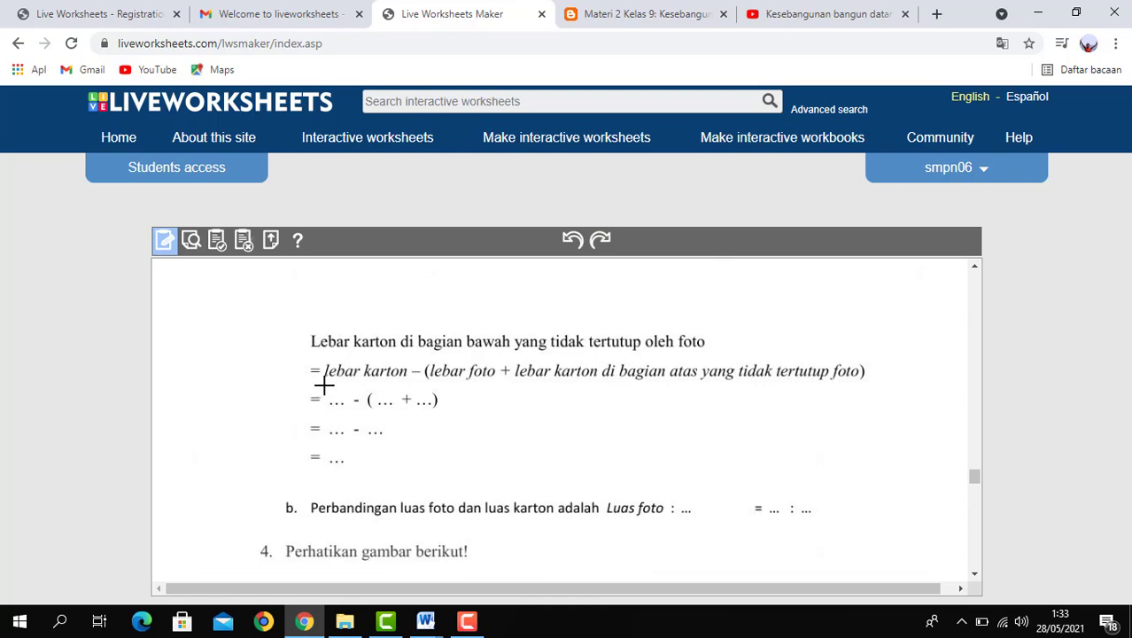
drag(325, 389, 351, 409)
click(341, 396)
text(40)
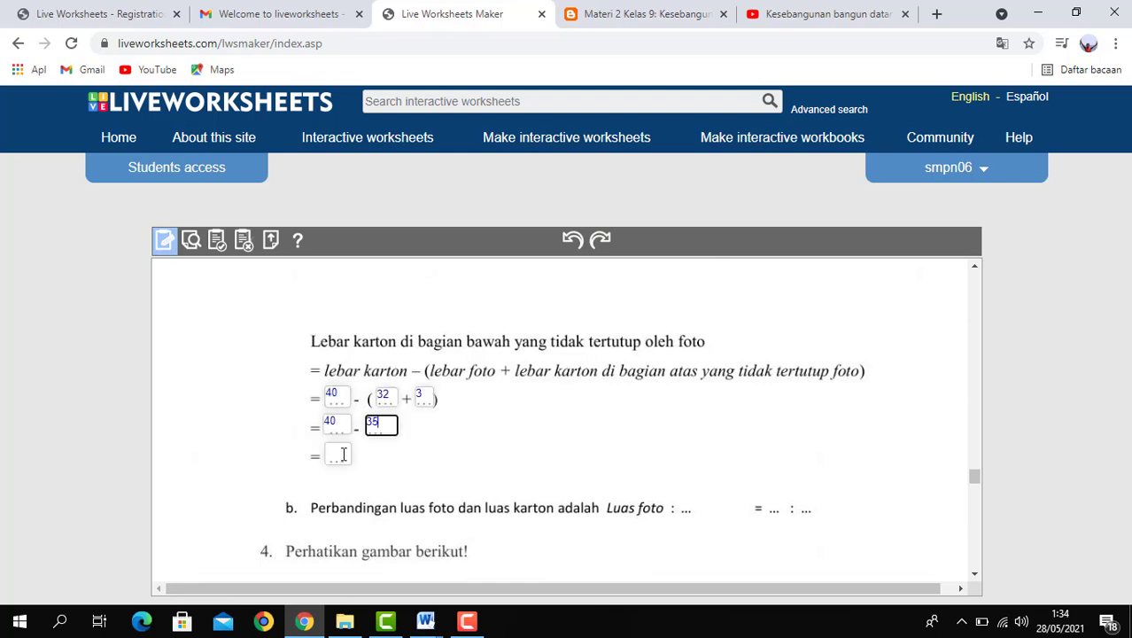
click(341, 454)
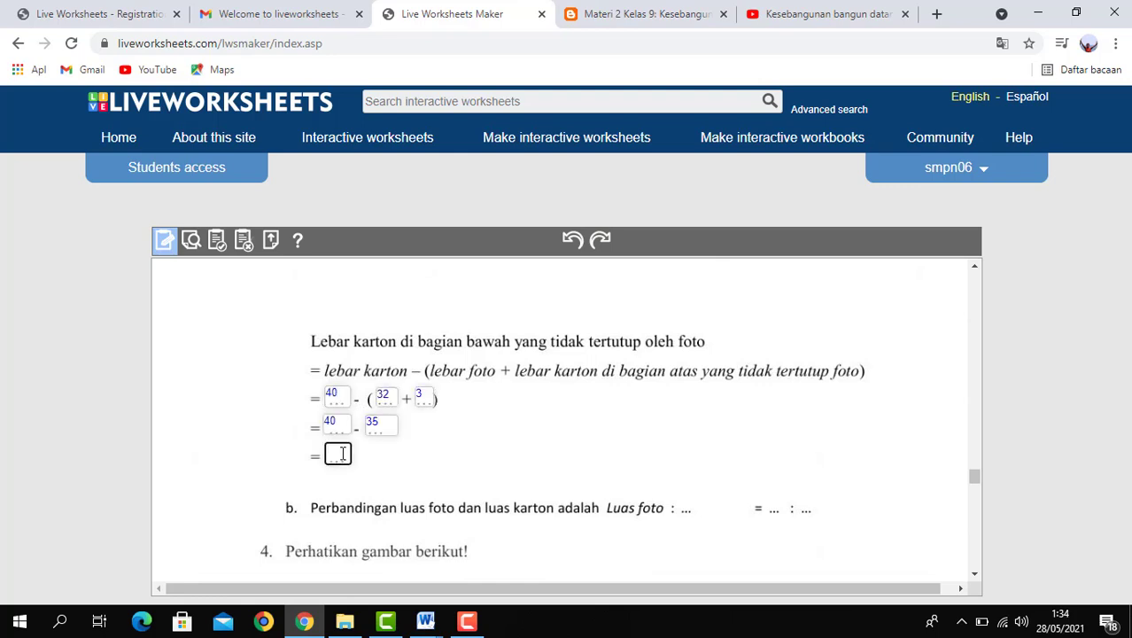
text(5)
Step: Draw a text box over the blank after Luas foto in question 3b and enter luas karton
scroll(606, 465, down, 2)
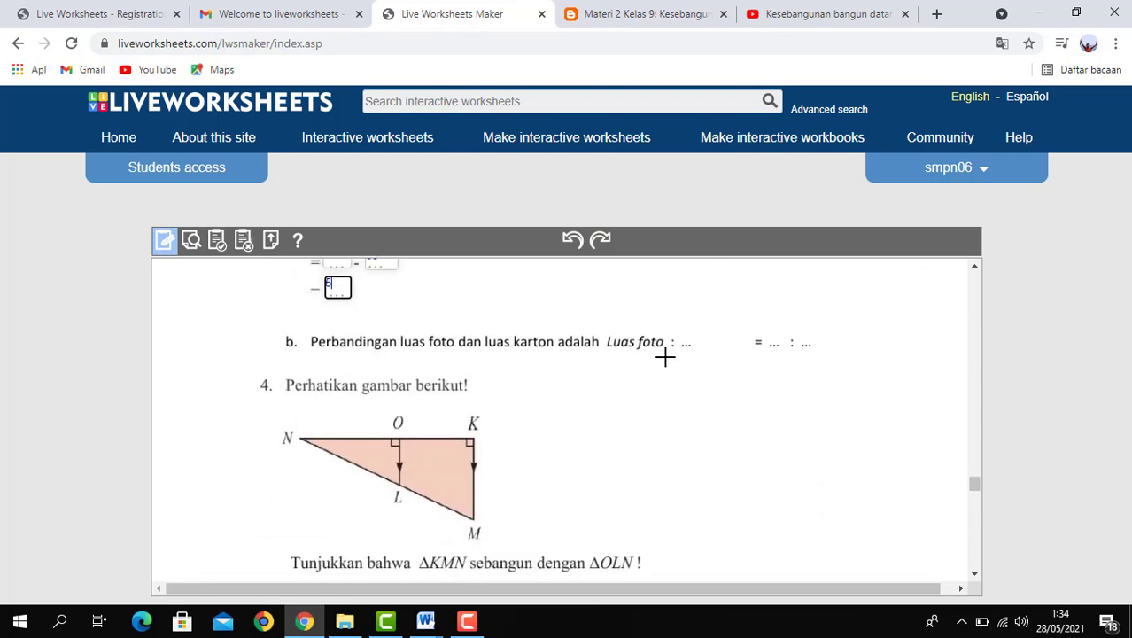
scroll(702, 361, up, 1)
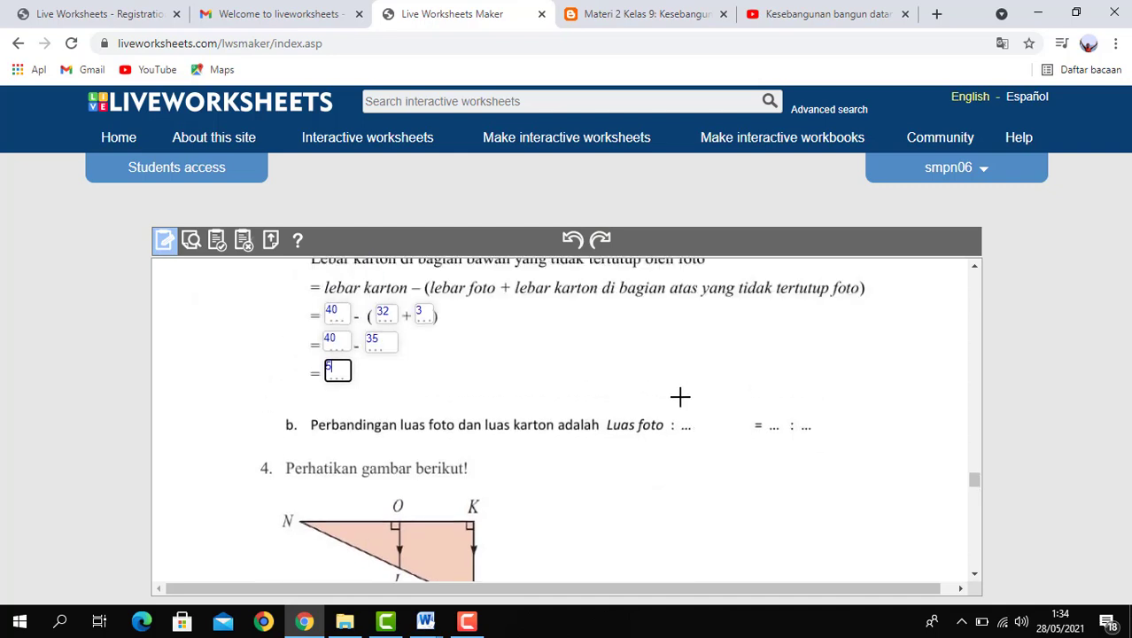
drag(679, 413, 749, 436)
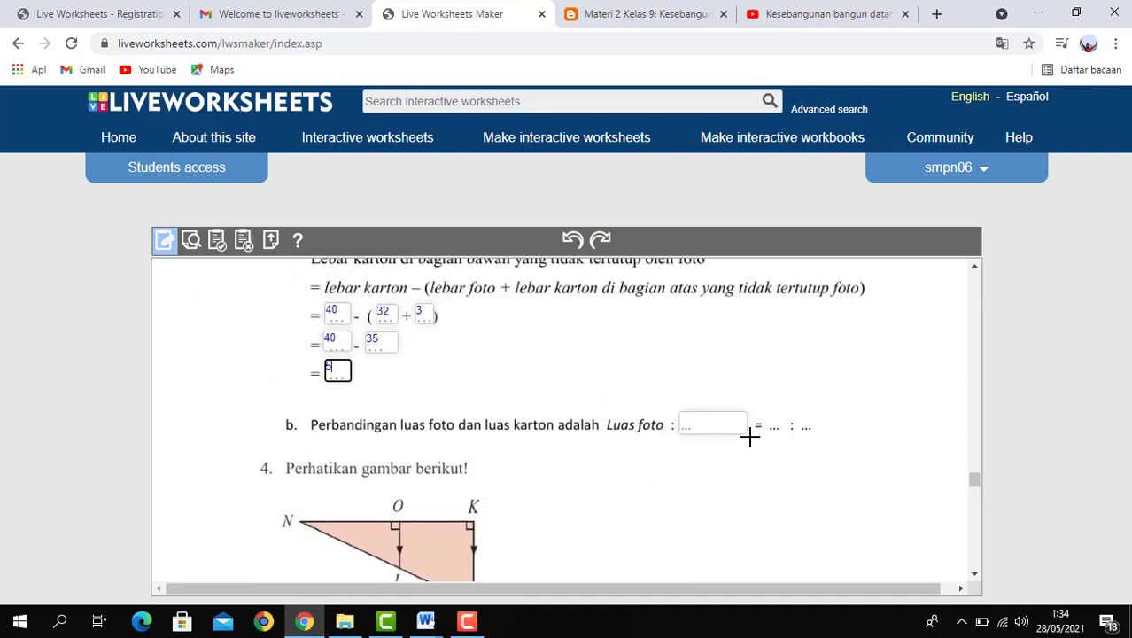
click(695, 426)
text(luas)
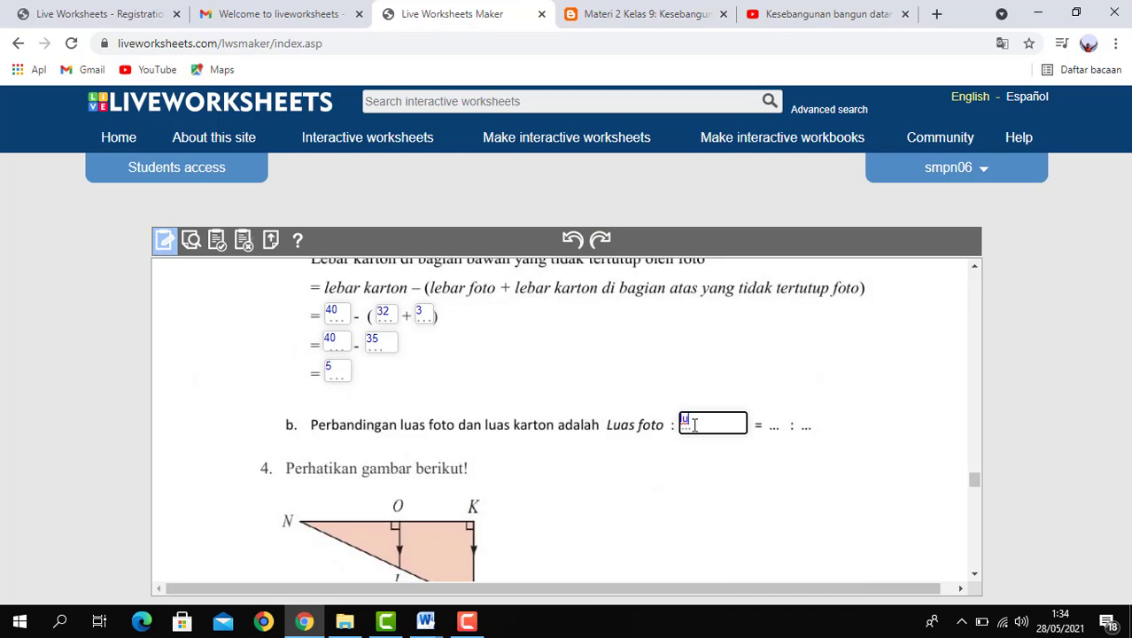
key(BackSpace)
key(BackSpace)
key(BackSpace)
key(BackSpace)
text(luas )
text(isi)
key(BackSpace)
key(BackSpace)
key(BackSpace)
text(karton)
Step: Draw text boxes over the two ratio blanks at the end of question 3b and enter 16 and 25
drag(763, 412, 787, 435)
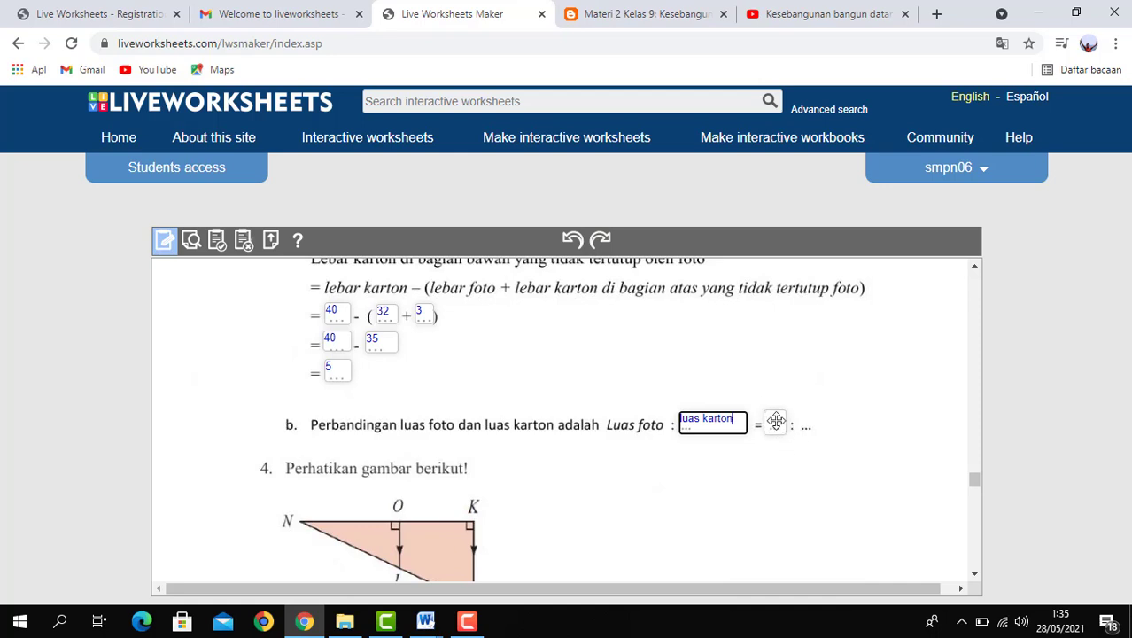
click(774, 425)
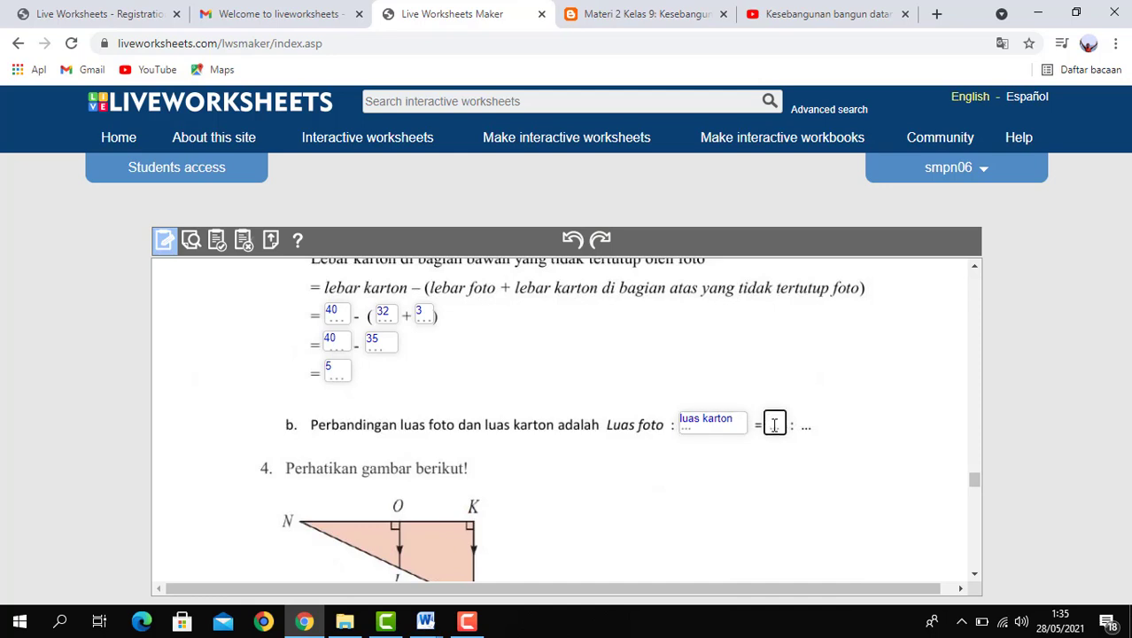
text(16)
drag(799, 411, 825, 436)
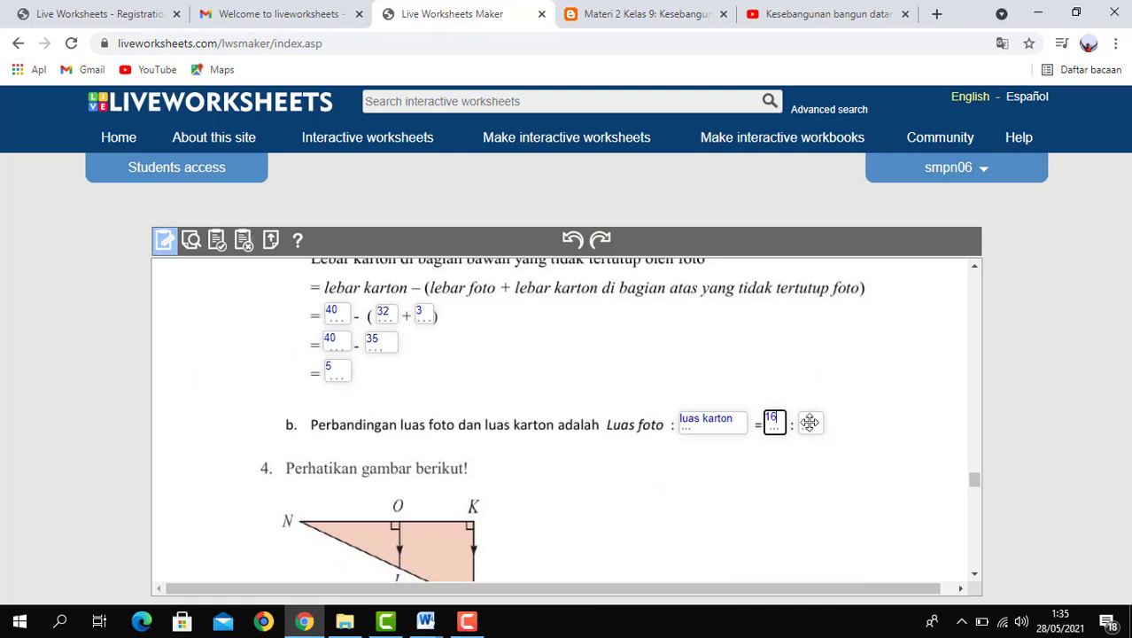
click(808, 422)
click(806, 424)
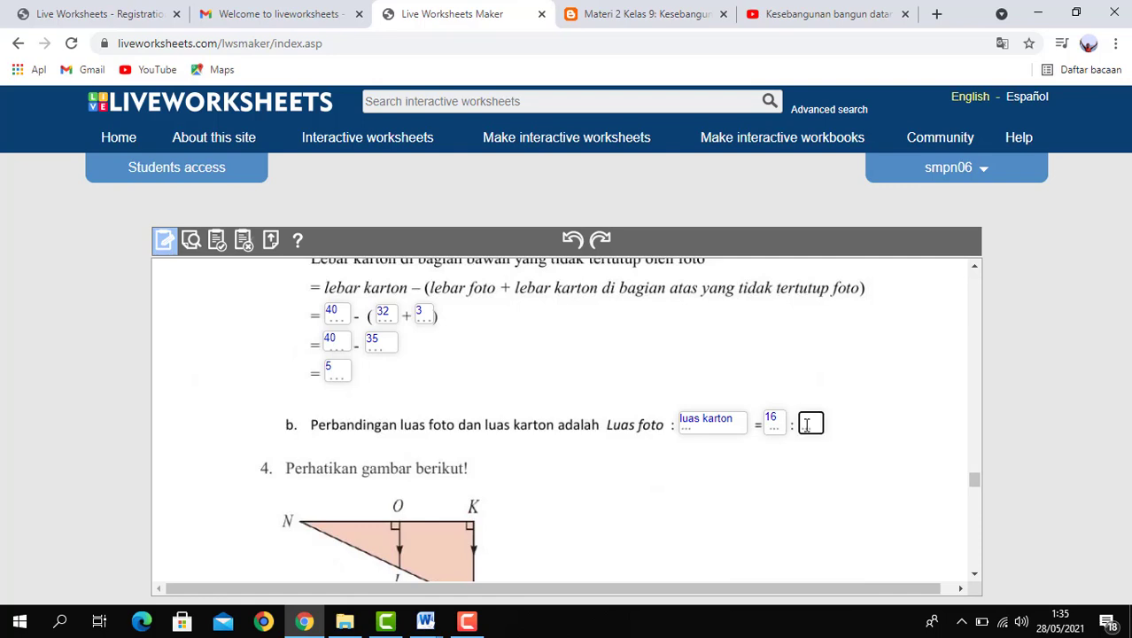
text(25)
Step: In question 4, draw a text box over the blank in the m∠NKM line and enter NOL
scroll(728, 404, down, 3)
scroll(727, 408, up, 2)
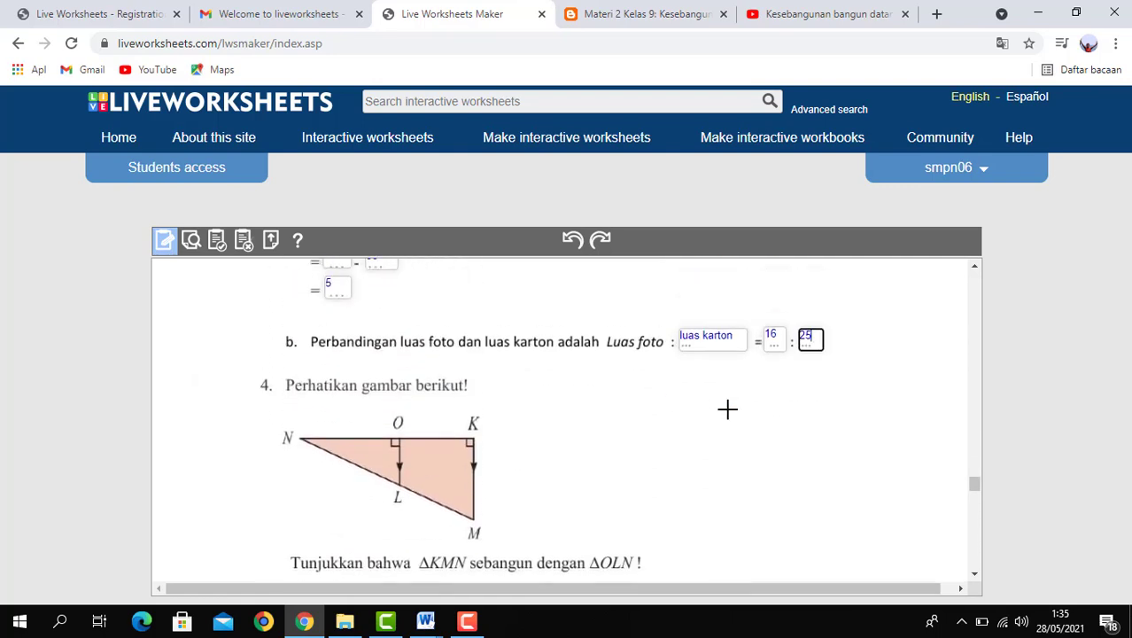
scroll(661, 409, down, 3)
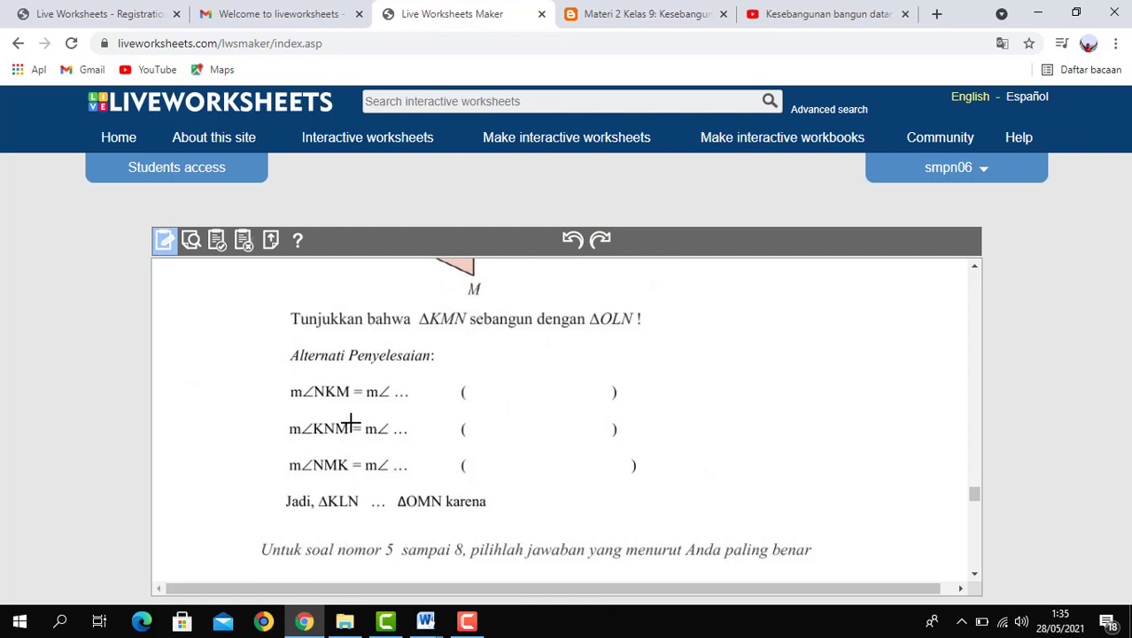
scroll(346, 443, up, 3)
scroll(326, 496, down, 3)
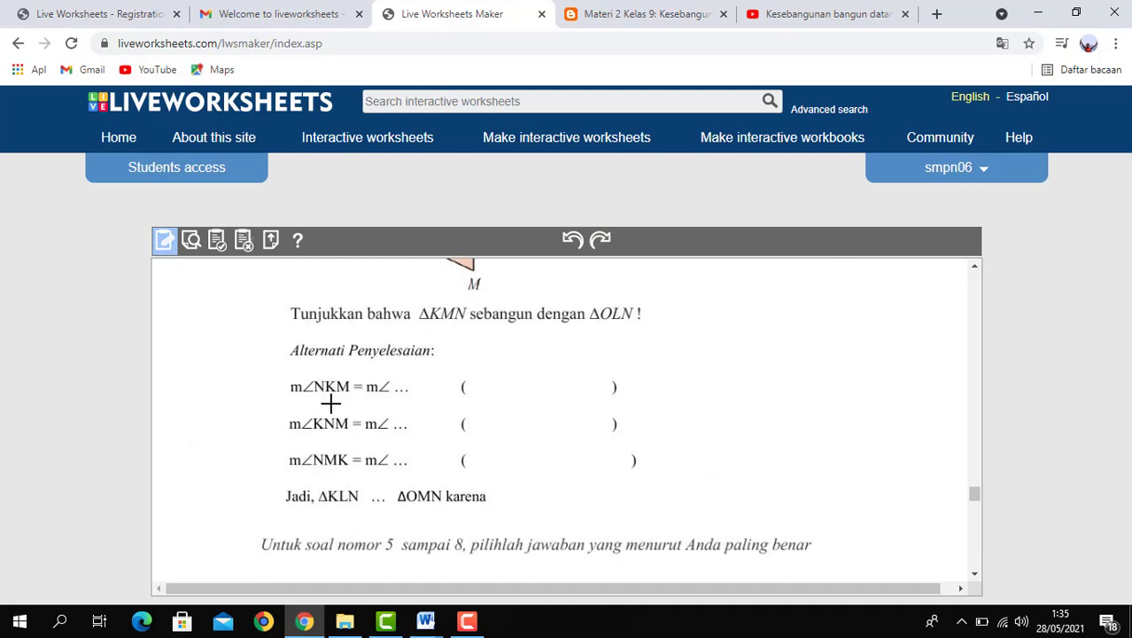
scroll(347, 405, up, 2)
scroll(363, 410, up, 1)
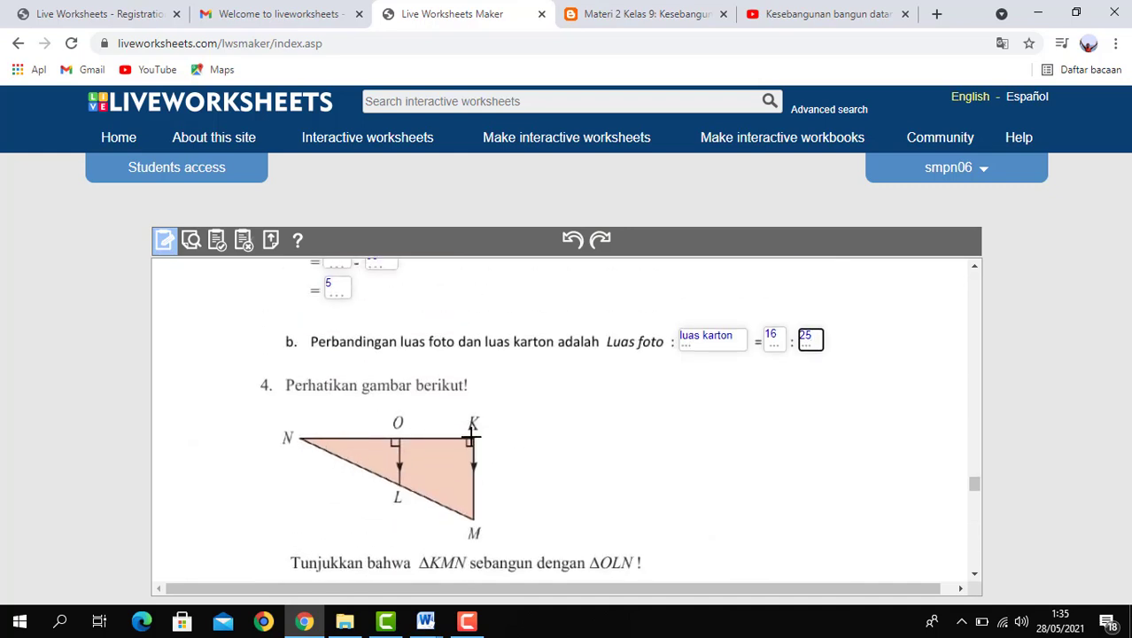
scroll(478, 533, down, 3)
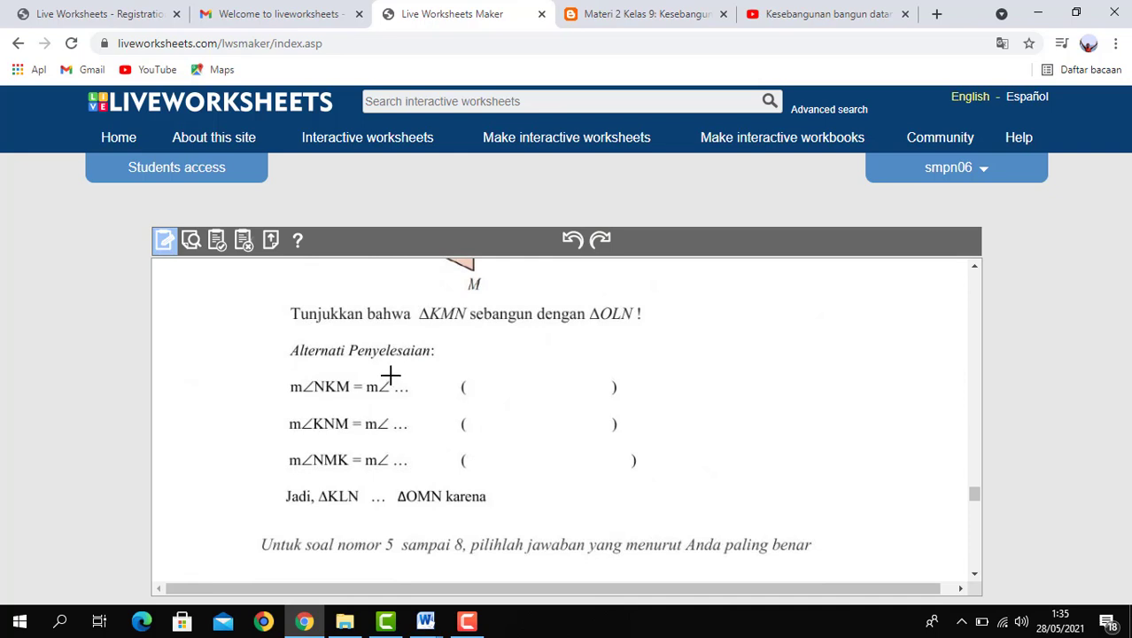
drag(392, 373, 439, 402)
click(404, 387)
scroll(404, 387, up, 2)
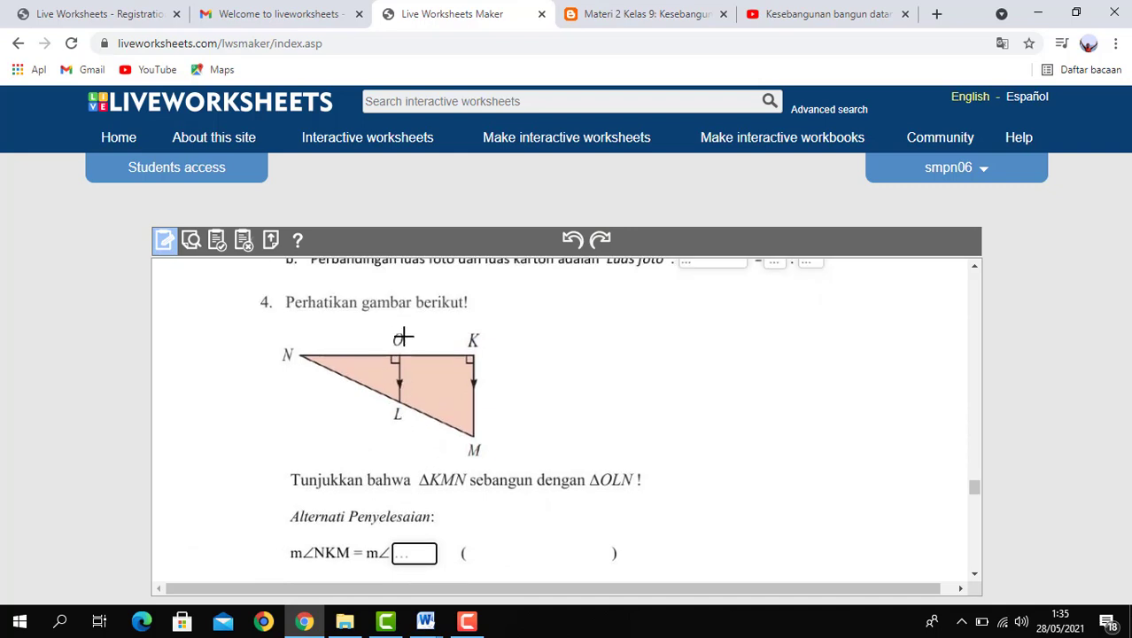
scroll(436, 423, down, 2)
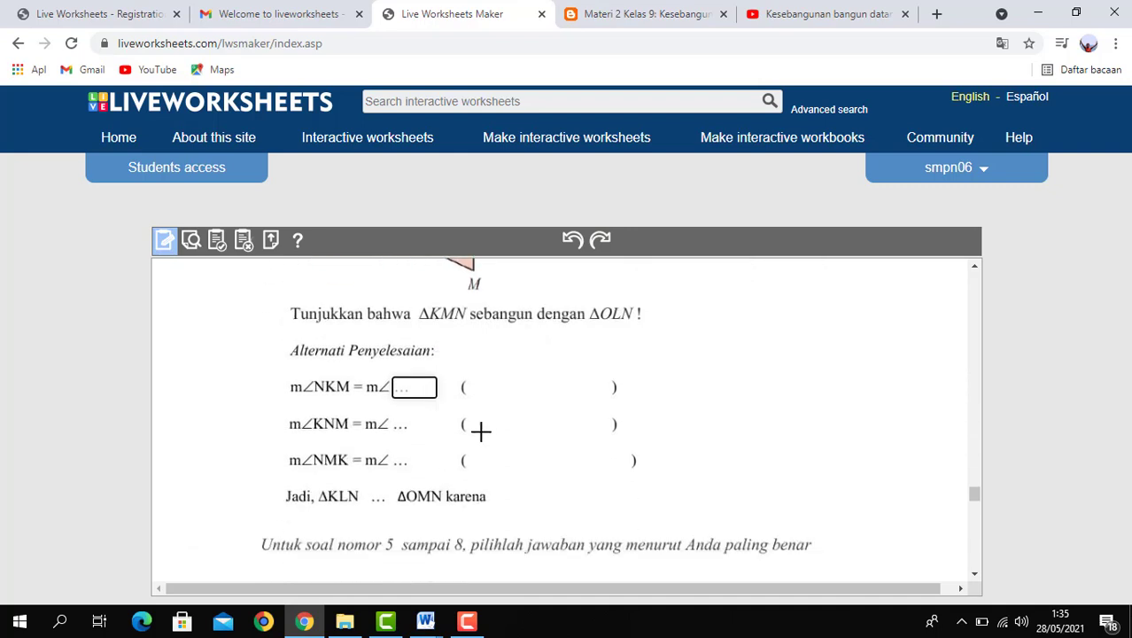
text(NOL)
Step: Fill answer boxes over the blanks of the m∠KNM and m∠NMK lines with ONL and NLO
scroll(531, 434, up, 1)
scroll(504, 398, up, 1)
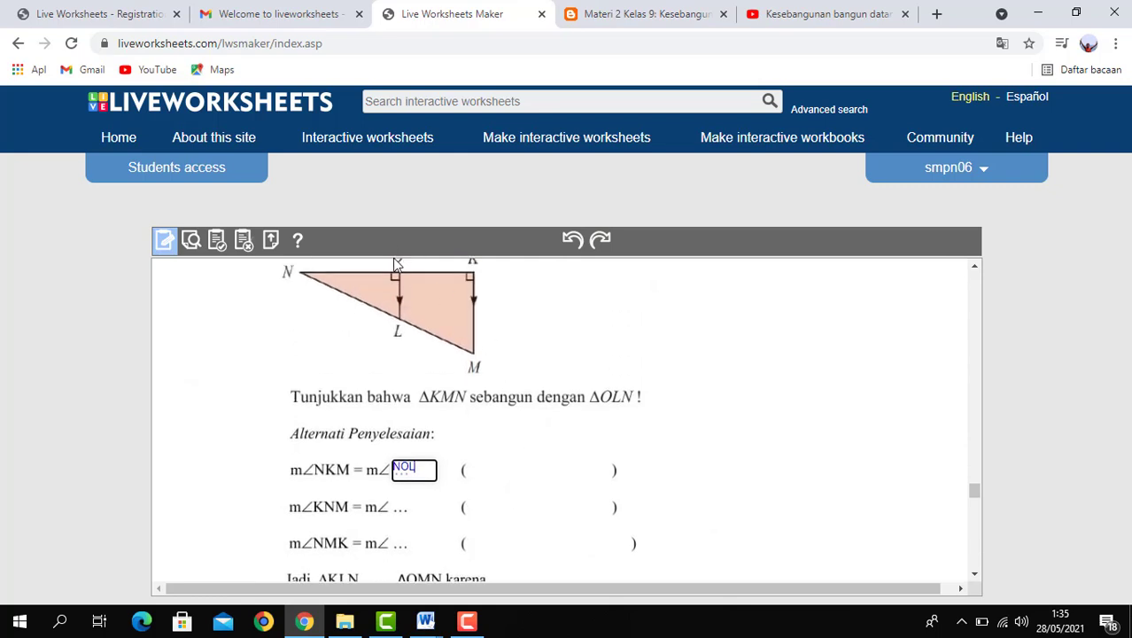
scroll(378, 337, up, 1)
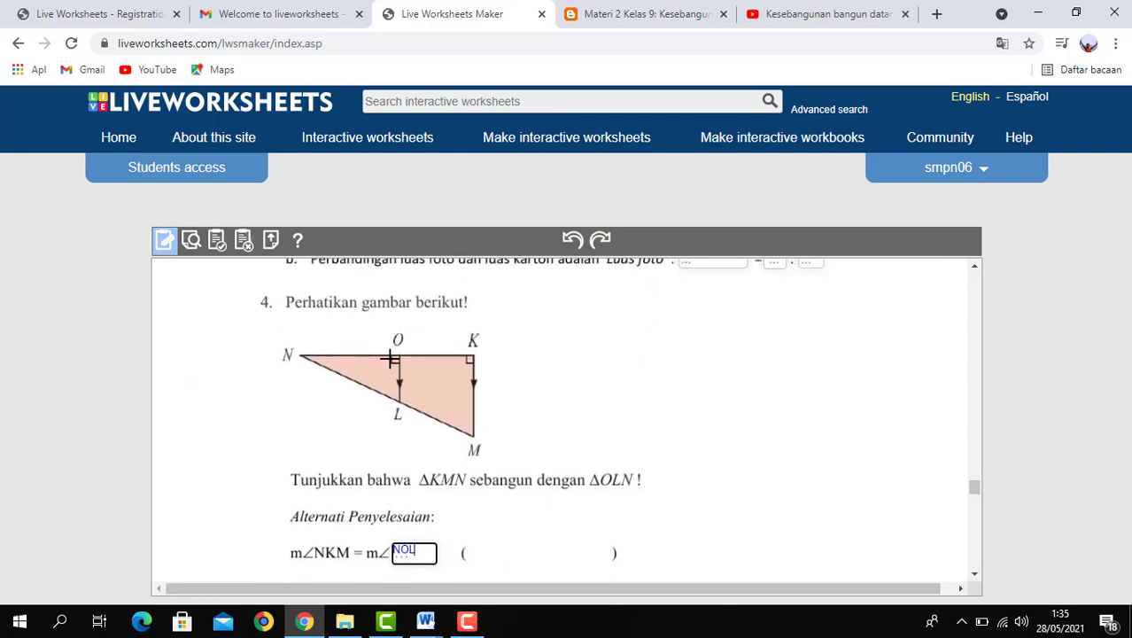
scroll(425, 425, down, 3)
click(409, 373)
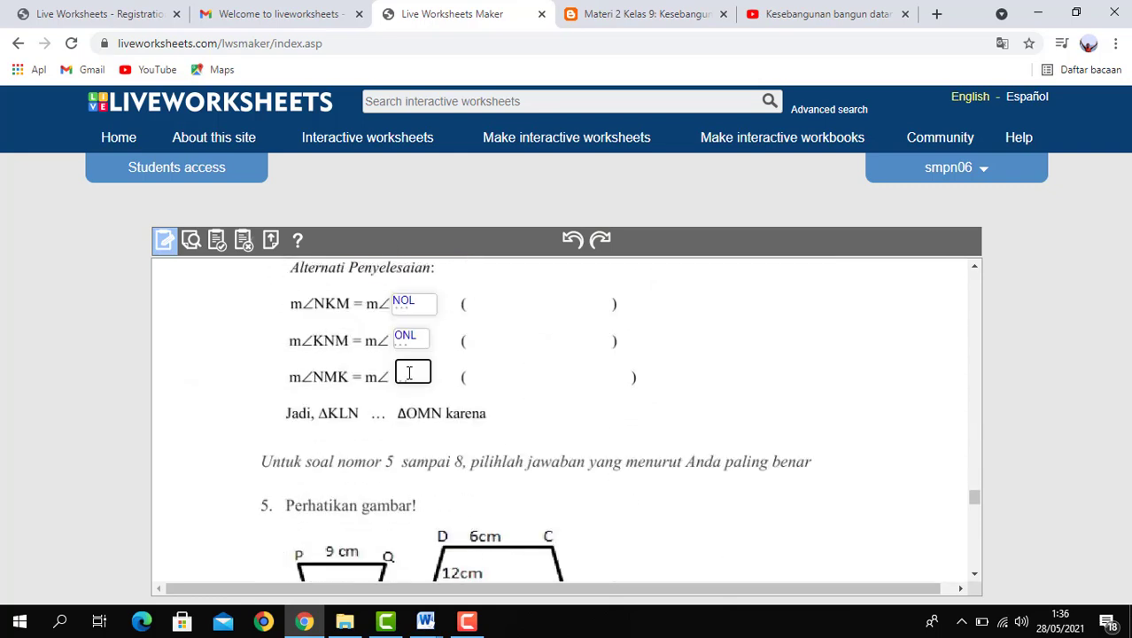
text(NLO)
Step: Draw a text box inside the brackets of the m∠NKM line and enter choose:lancip/*siku-siku/tumpul
scroll(496, 394, up, 1)
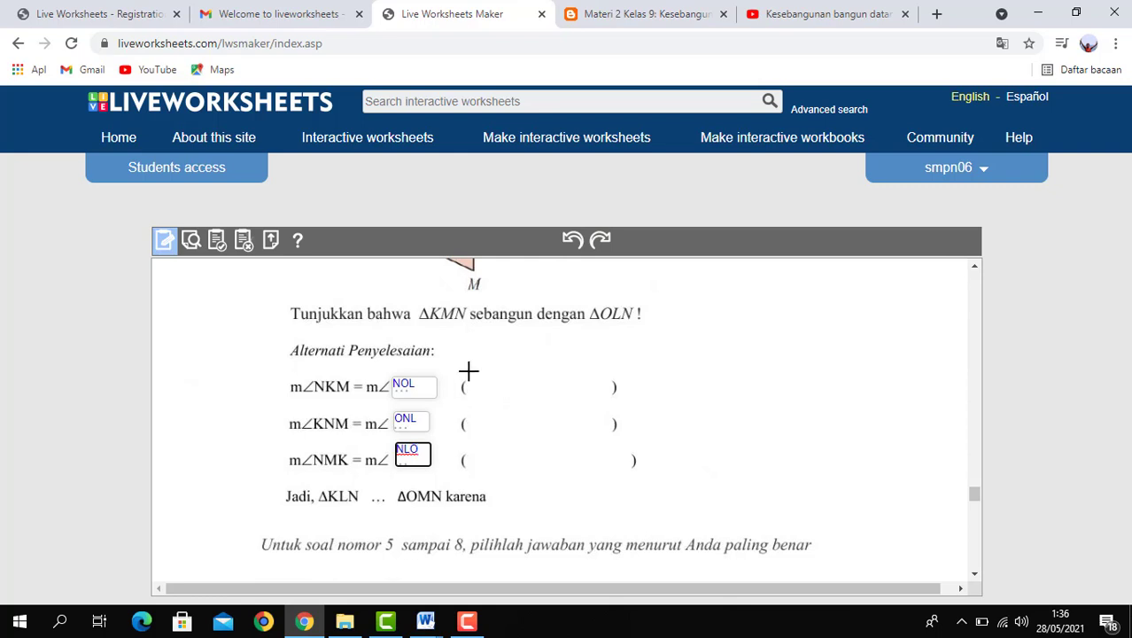
scroll(469, 372, up, 3)
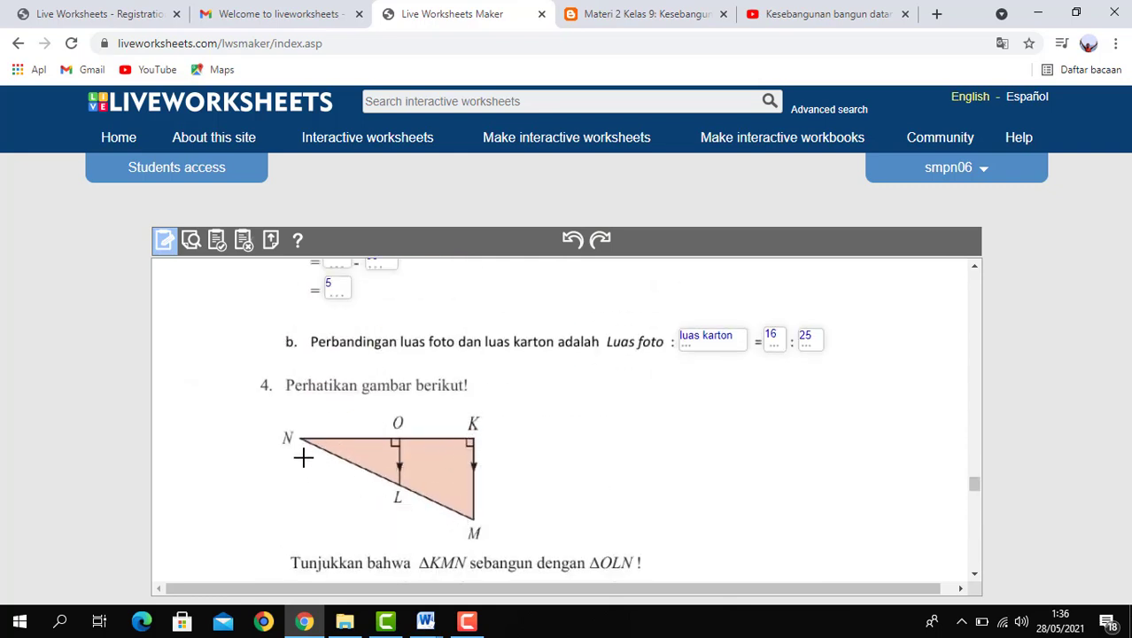
scroll(474, 452, down, 2)
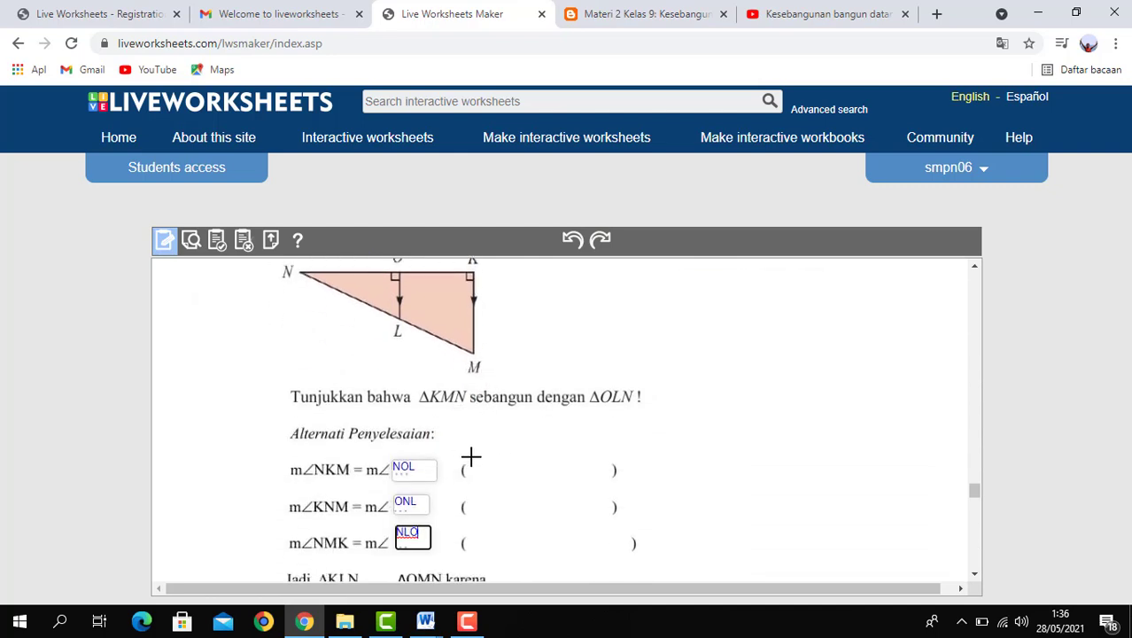
mouse_move(470, 457)
mouse_down()
mouse_move(528, 477)
mouse_move(611, 475)
mouse_up()
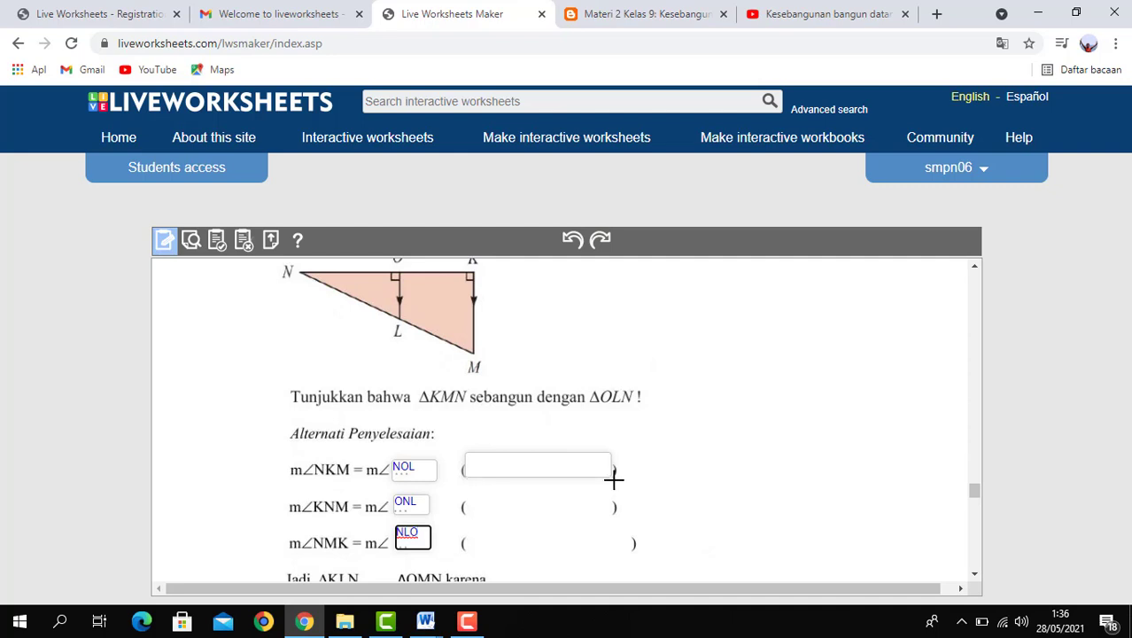
click(492, 464)
text(d)
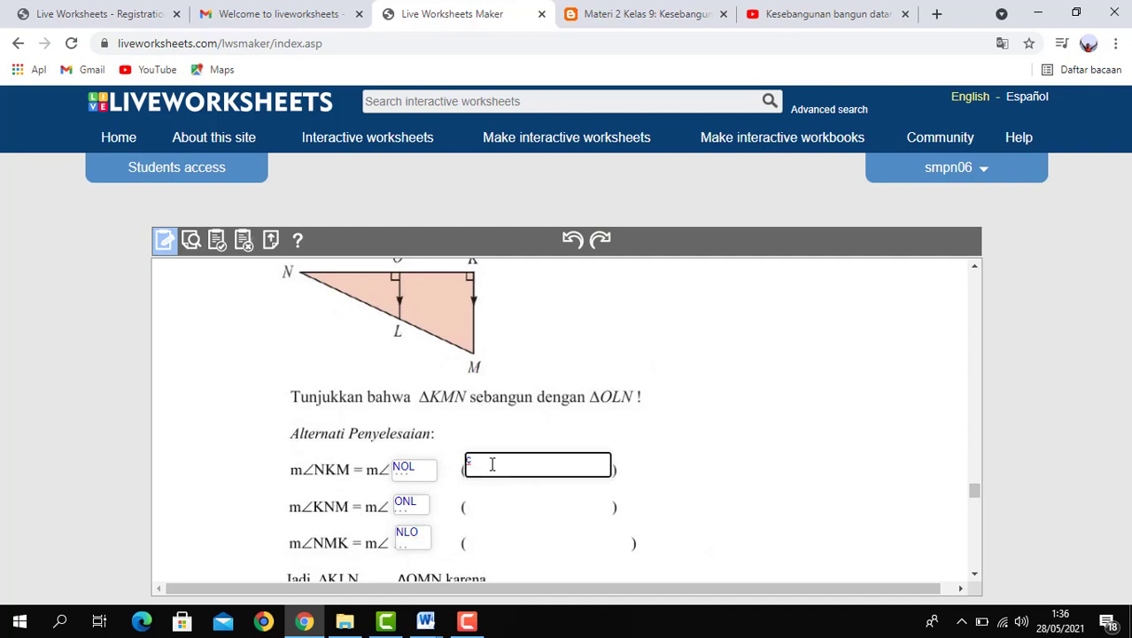
text(hoose:lancip/*)
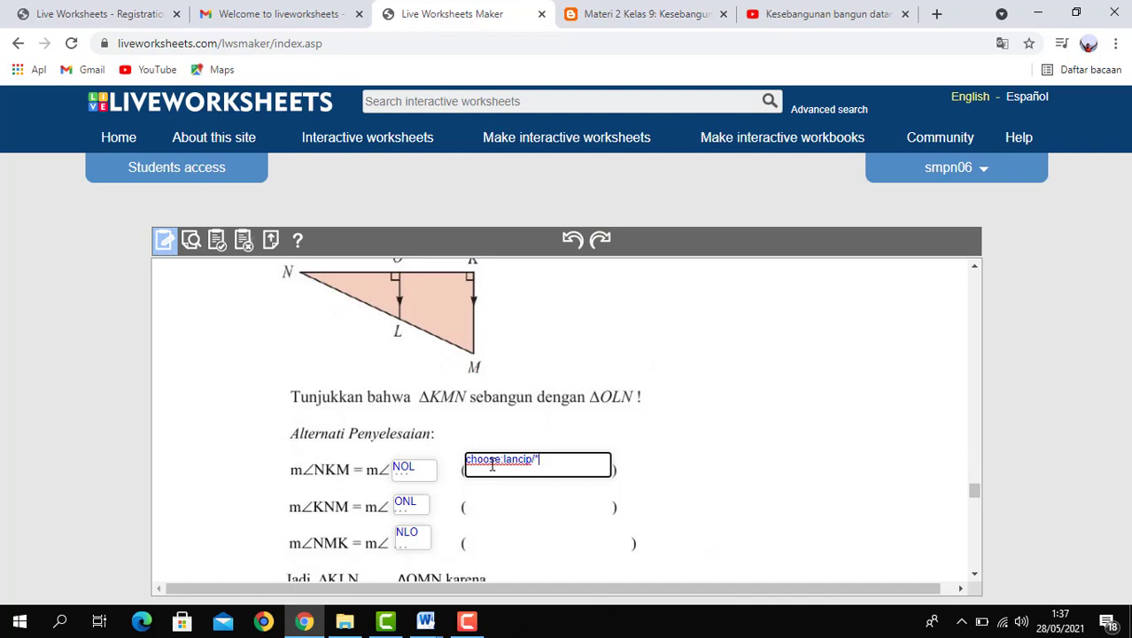
text(siku-siku/tumpul)
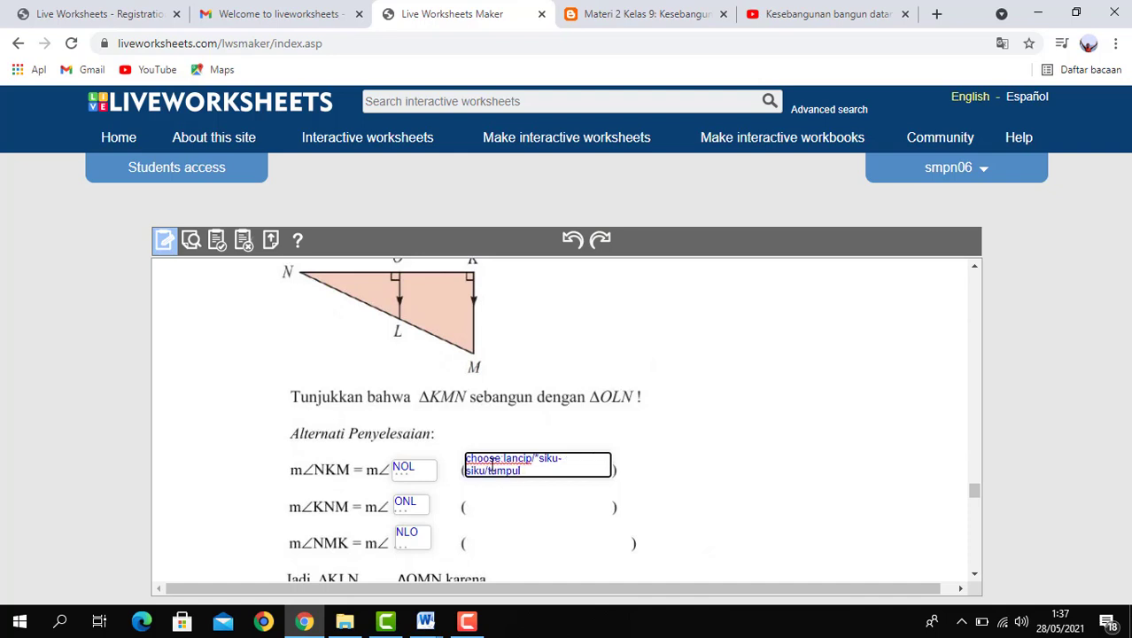
Step: Draw a text box inside the brackets of the m∠KNM line and enter *berhimpit/sepihak
scroll(493, 462, down, 1)
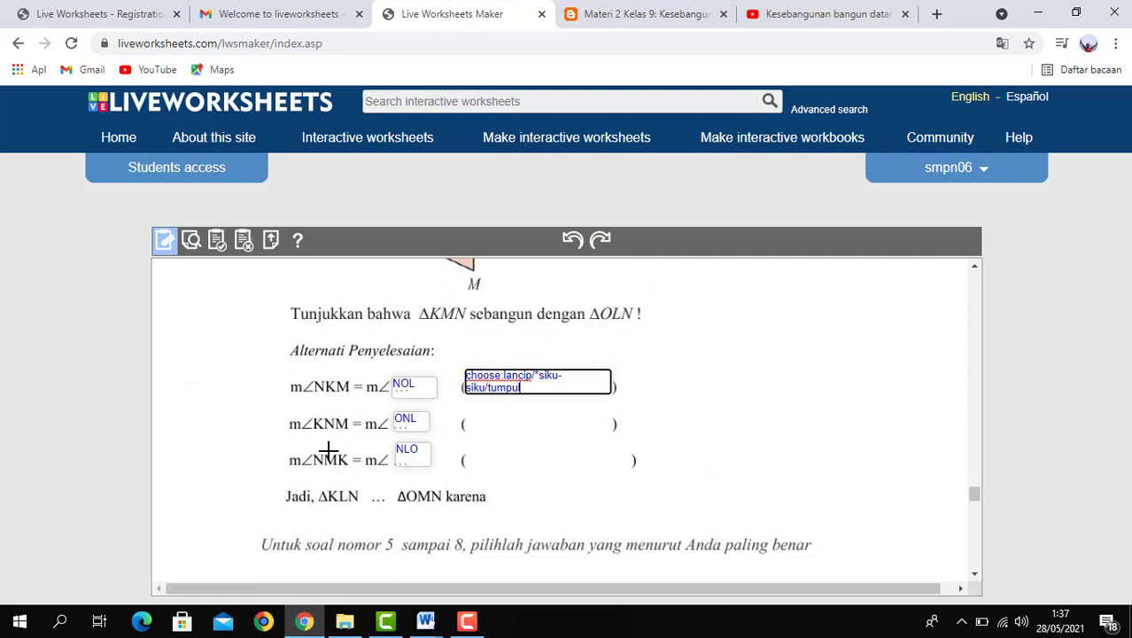
scroll(319, 449, up, 1)
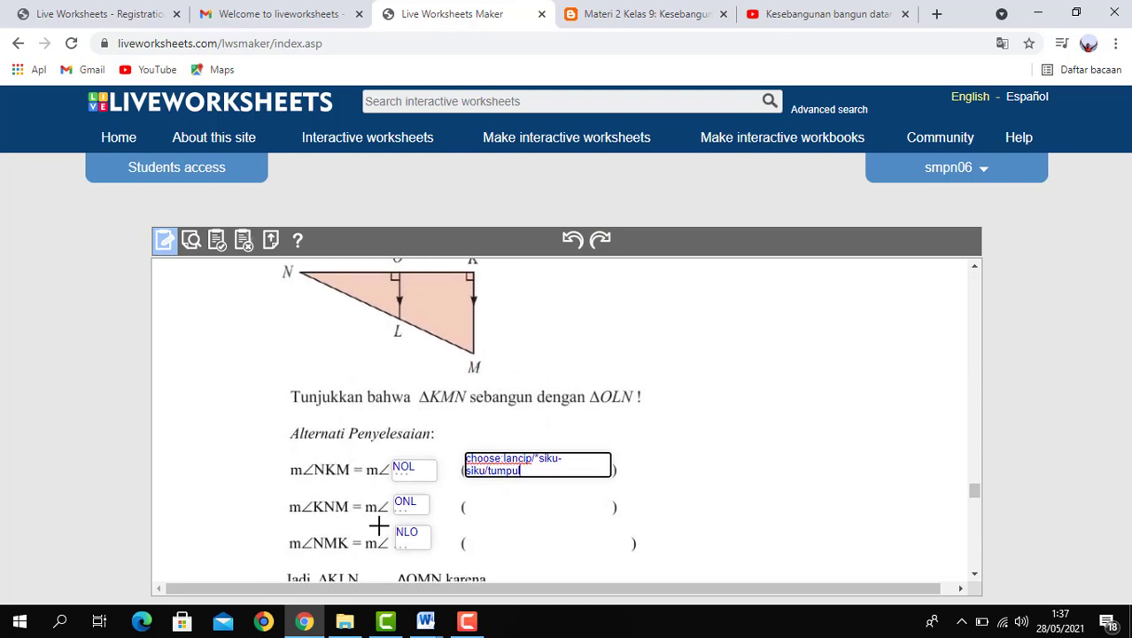
scroll(409, 518, up, 1)
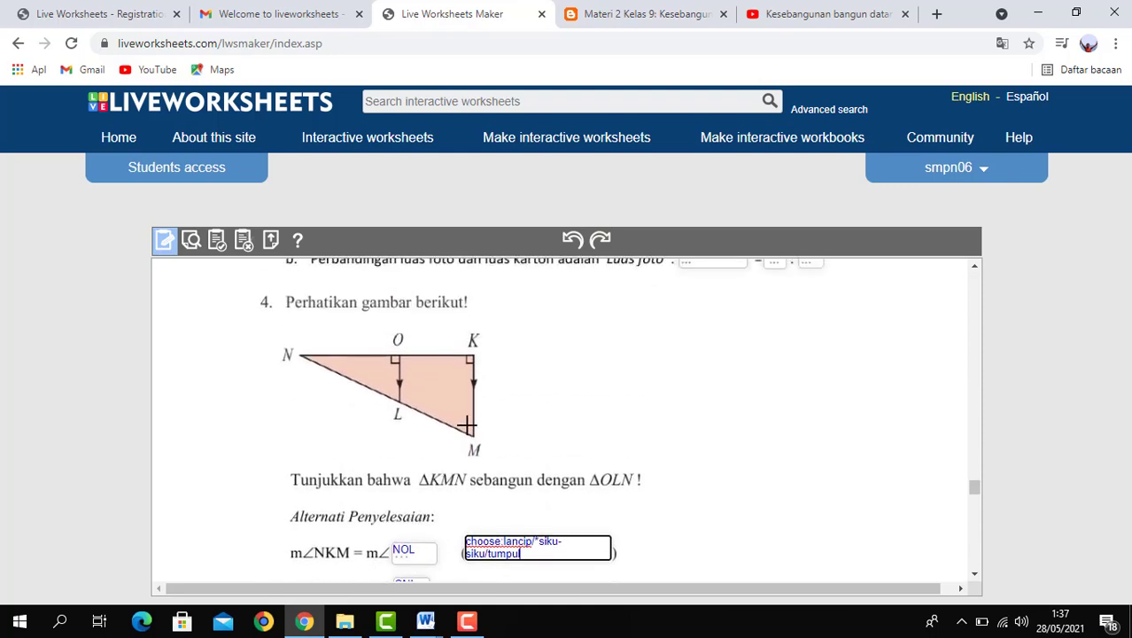
scroll(476, 453, down, 2)
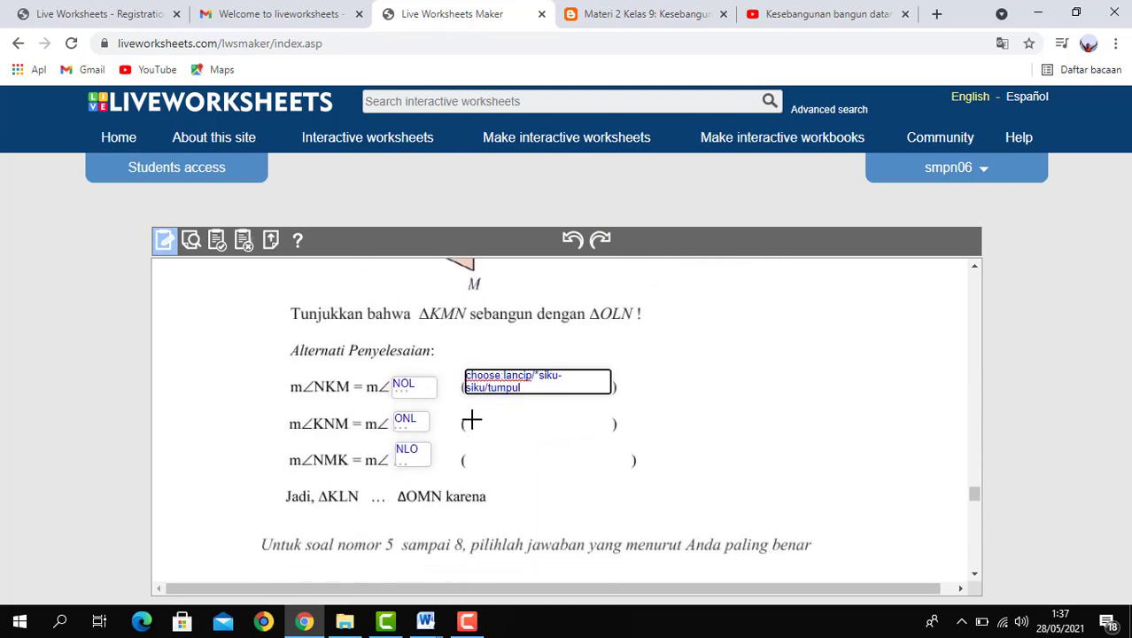
mouse_move(466, 408)
mouse_down()
mouse_move(576, 442)
mouse_move(610, 431)
mouse_up()
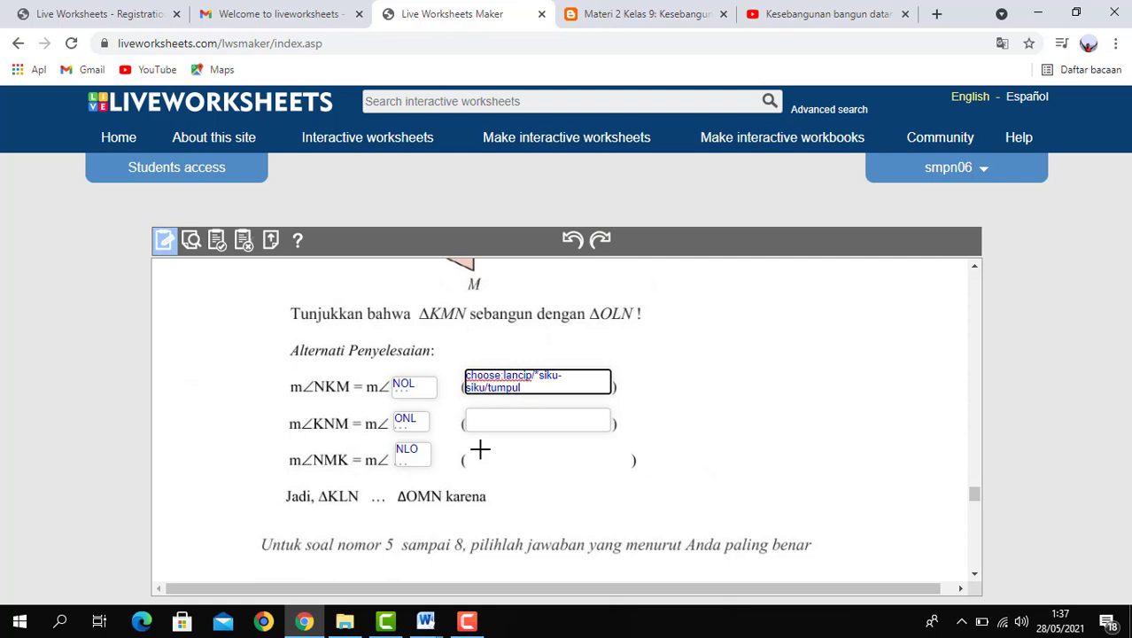
click(484, 423)
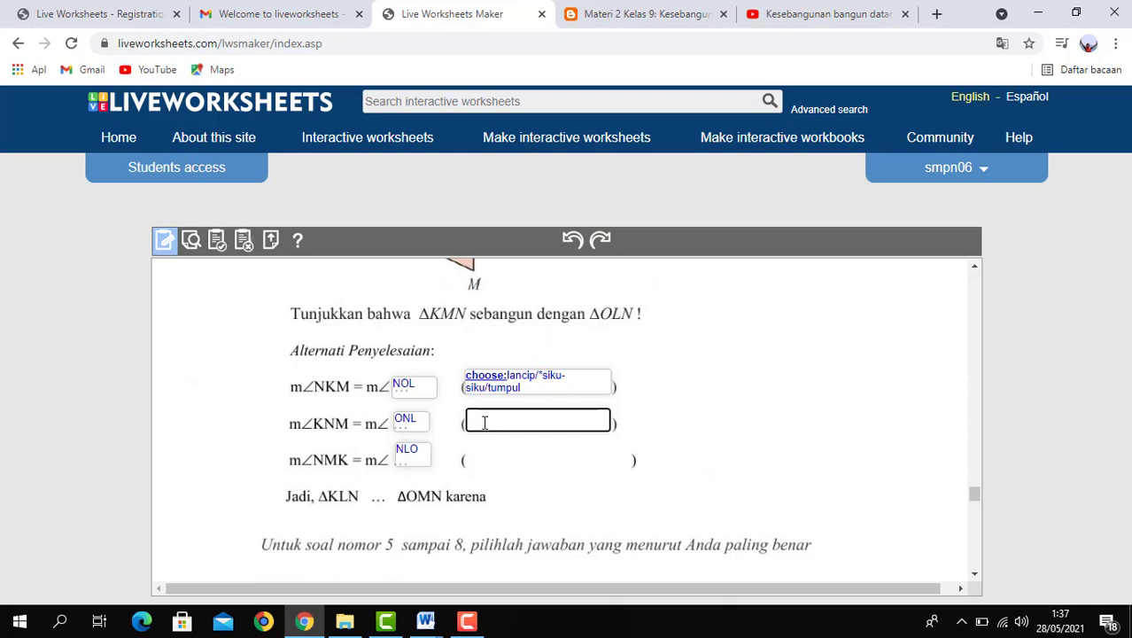
text(*berimpit)
click(485, 424)
text(h)
key(End)
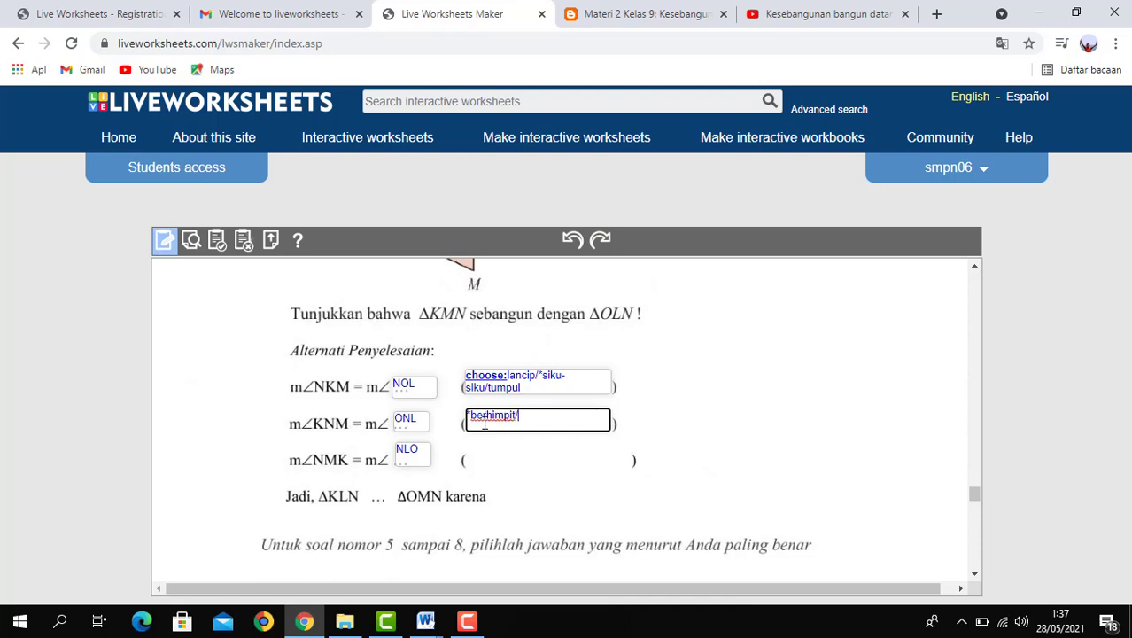
text(/sepihak)
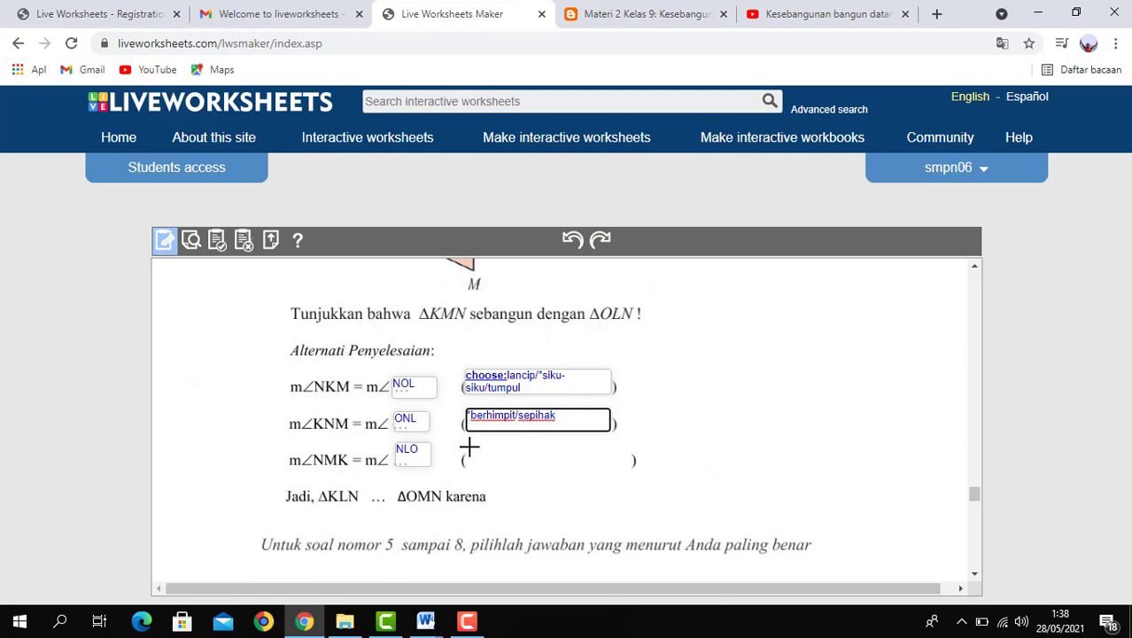
Step: Draw a text box inside the m∠NMK brackets and put choose: in front of the options in the m∠KNM box
drag(469, 446, 631, 470)
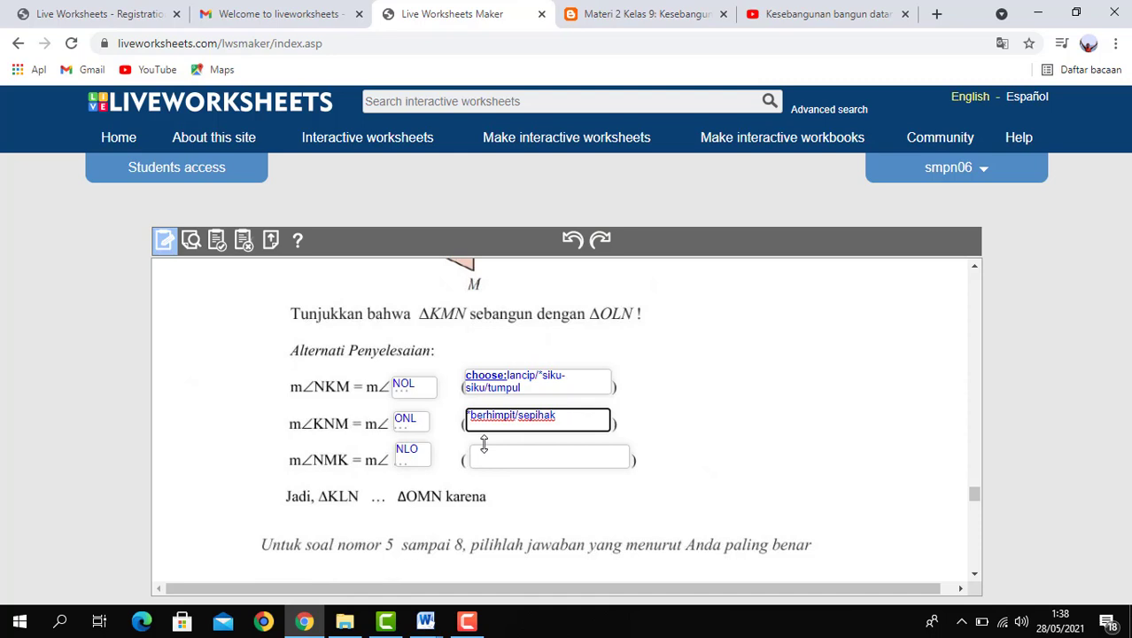
text(choo)
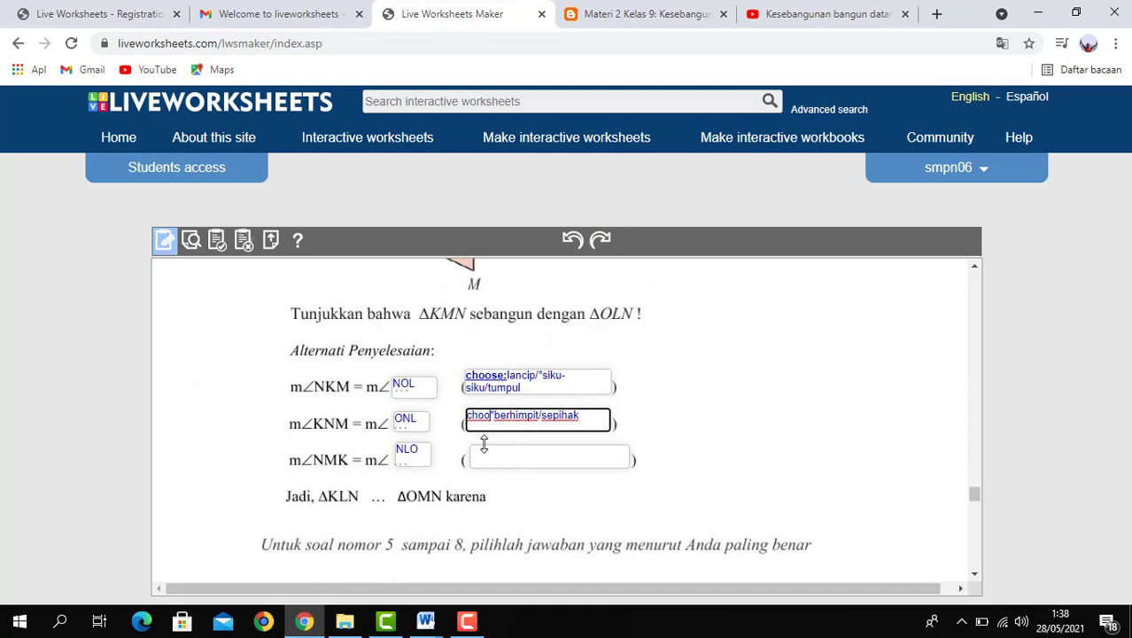
text(se)
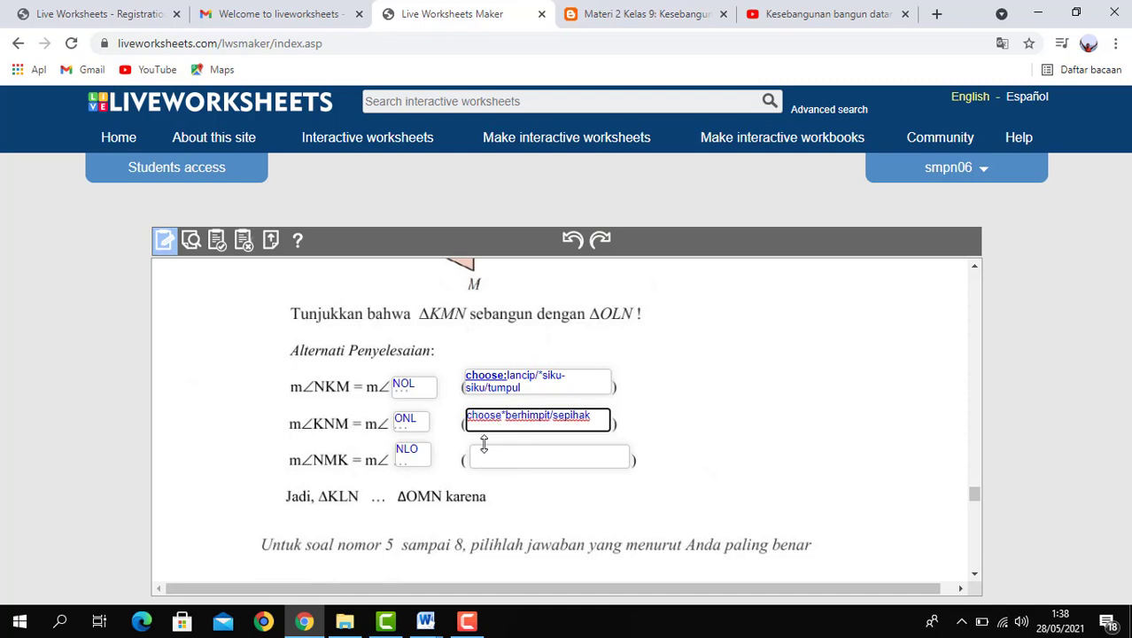
text(:)
Step: Enter choose:*sehadap/sepihak/dalam sepihak/luar sepihak in the bracketed box of the m∠NMK line
click(488, 457)
text(c)
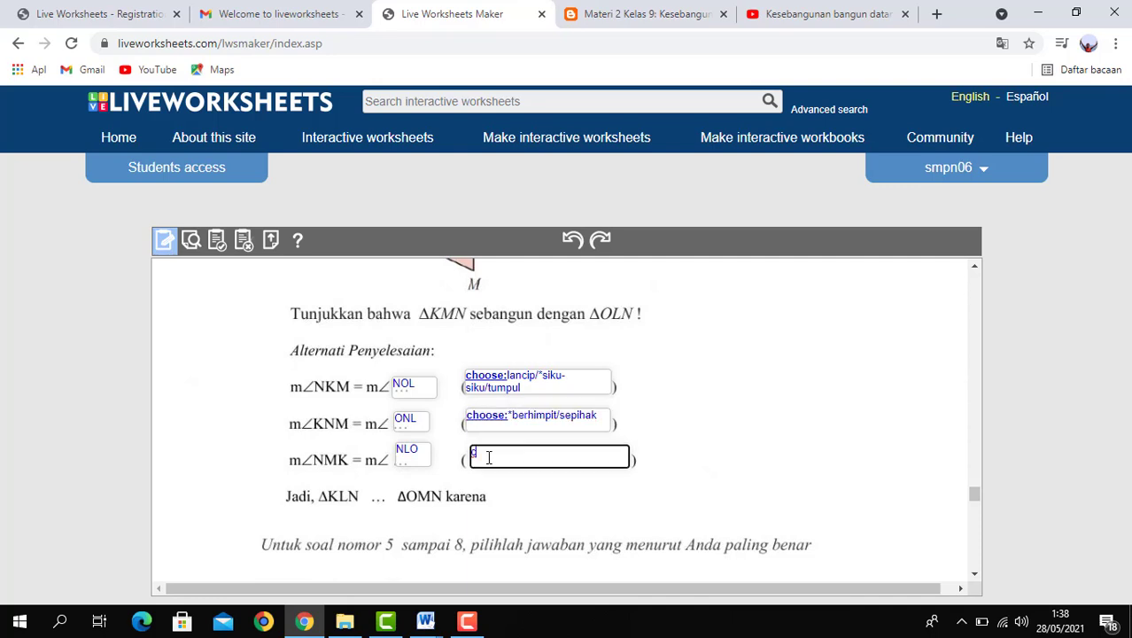
text(hoose:*sehadap/sepihak/dalam sepihak/luar sepihak)
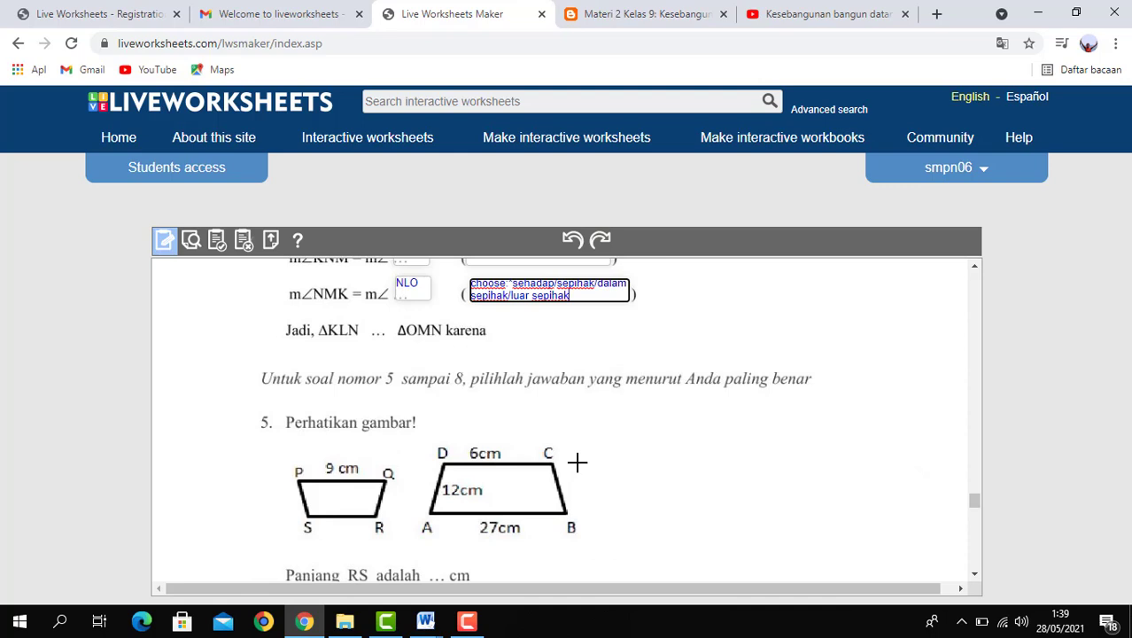
scroll(483, 484, down, 2)
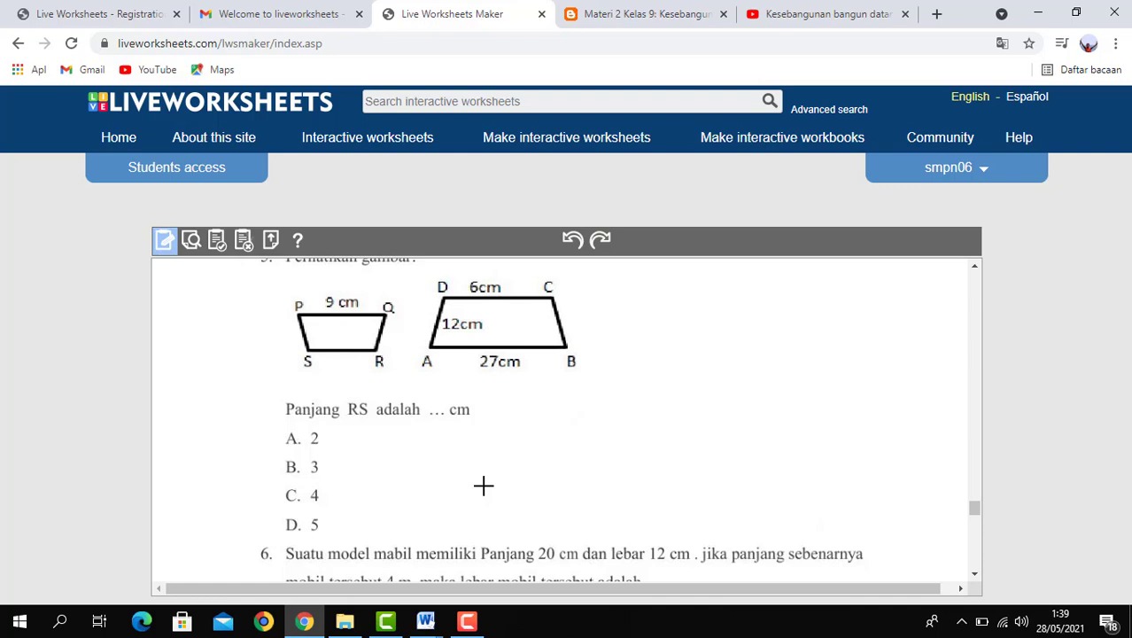
Step: Draw text boxes over options A to D of question 5 and enter select:yes in the option A box
drag(281, 422, 416, 447)
click(319, 435)
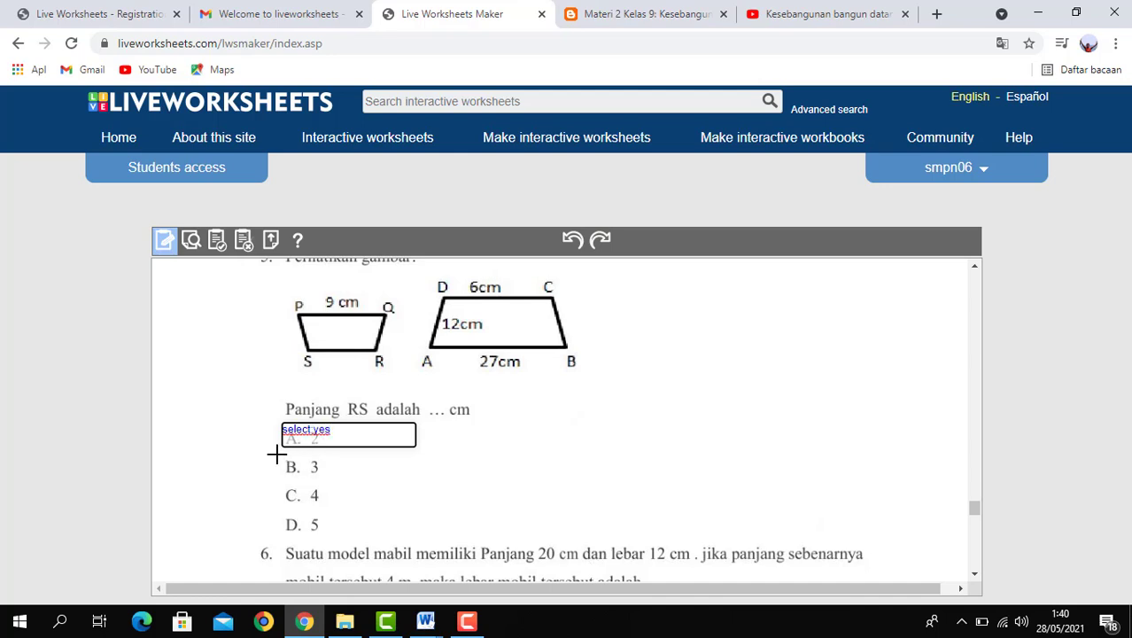
drag(281, 451, 418, 478)
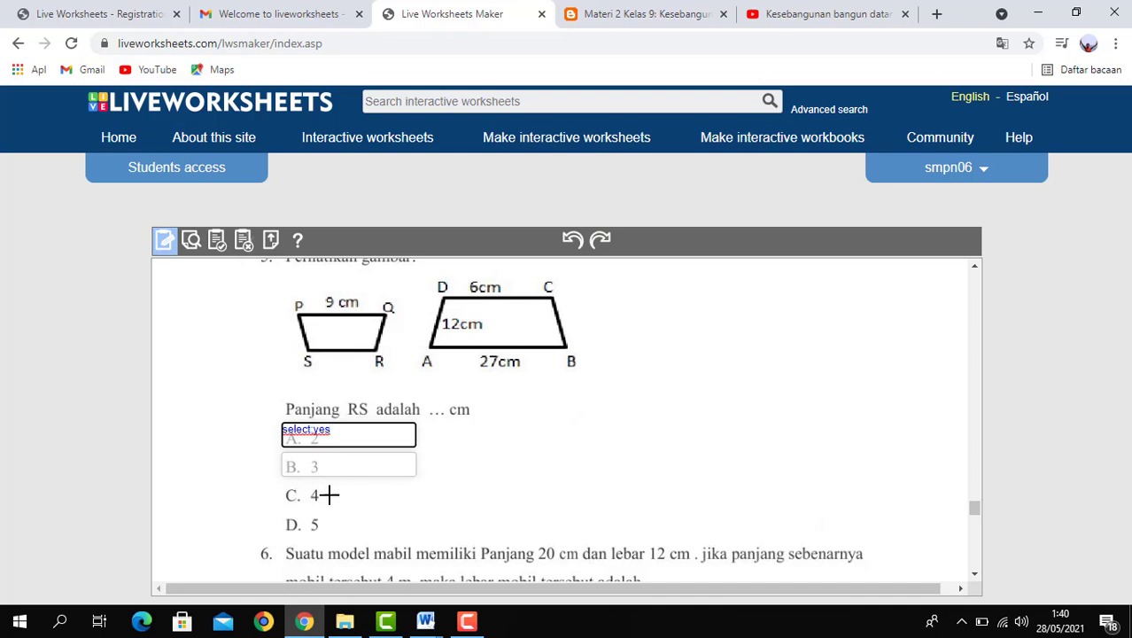
drag(280, 480, 417, 505)
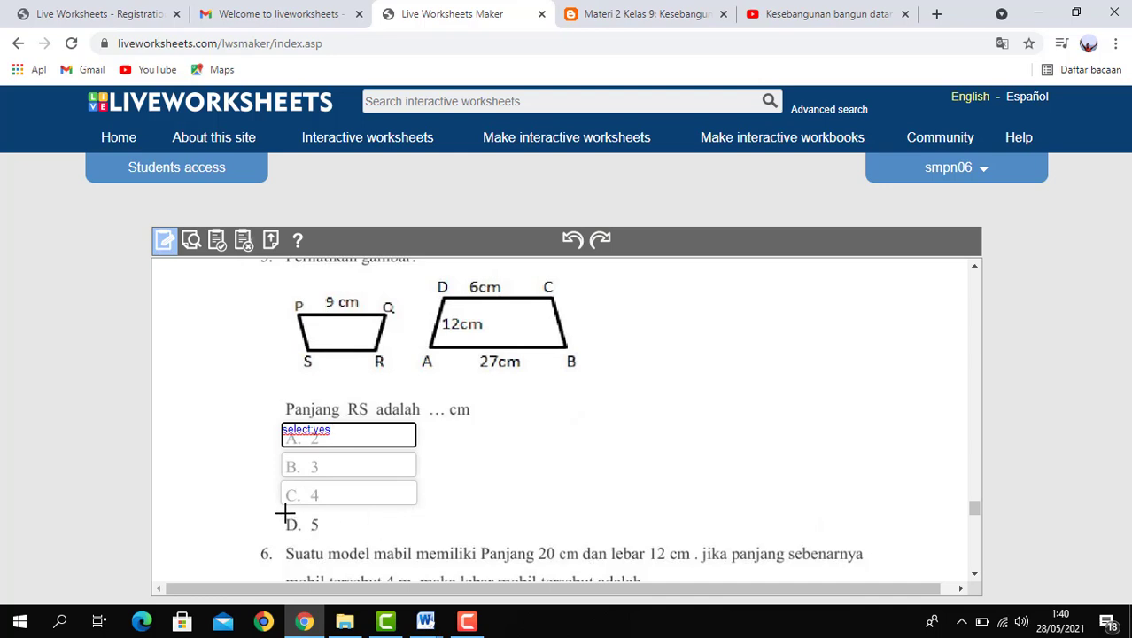
drag(280, 513, 418, 538)
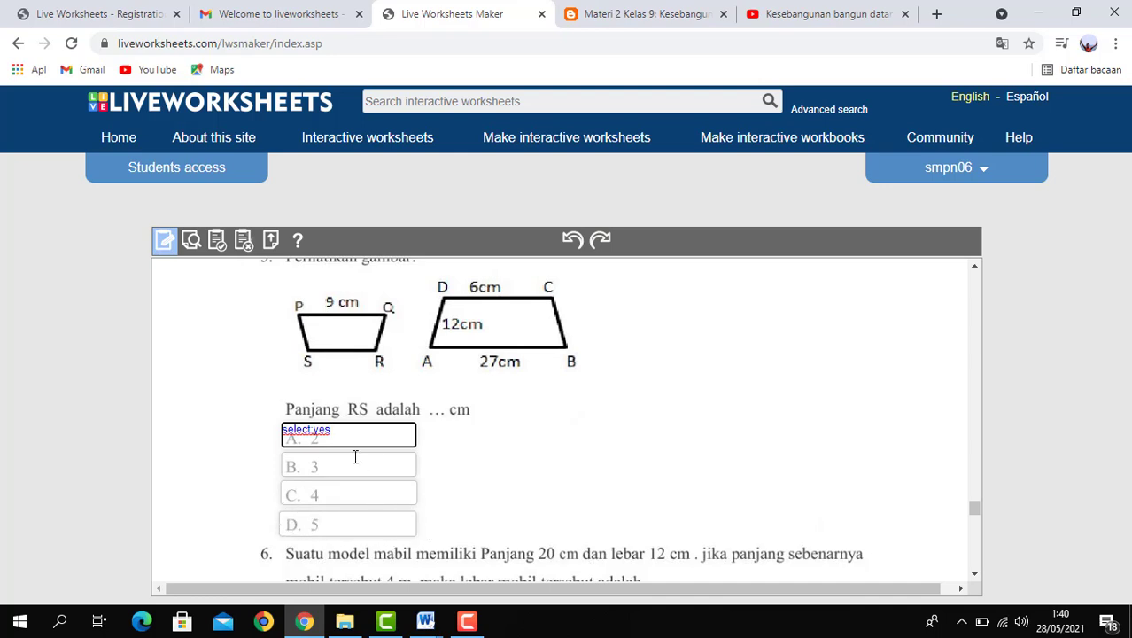
Step: Enter select:no in the boxes over options B, C and D of question 5, reusing the copied select text
drag(333, 432, 272, 431)
click(312, 465)
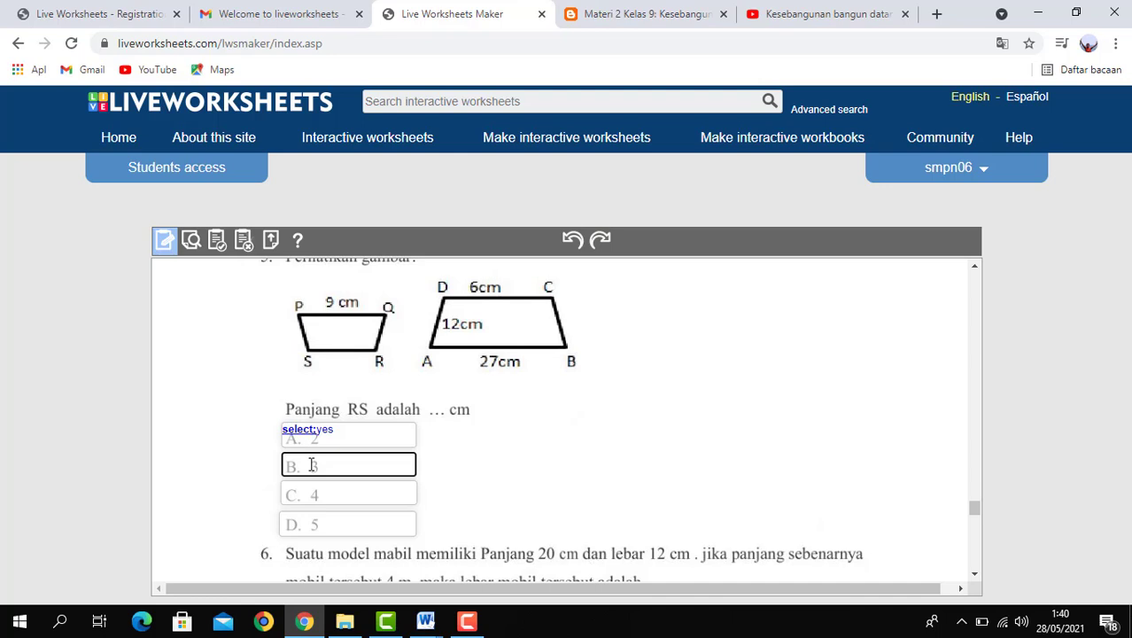
text(select:yes)
drag(333, 467, 268, 466)
key(ctrl+c)
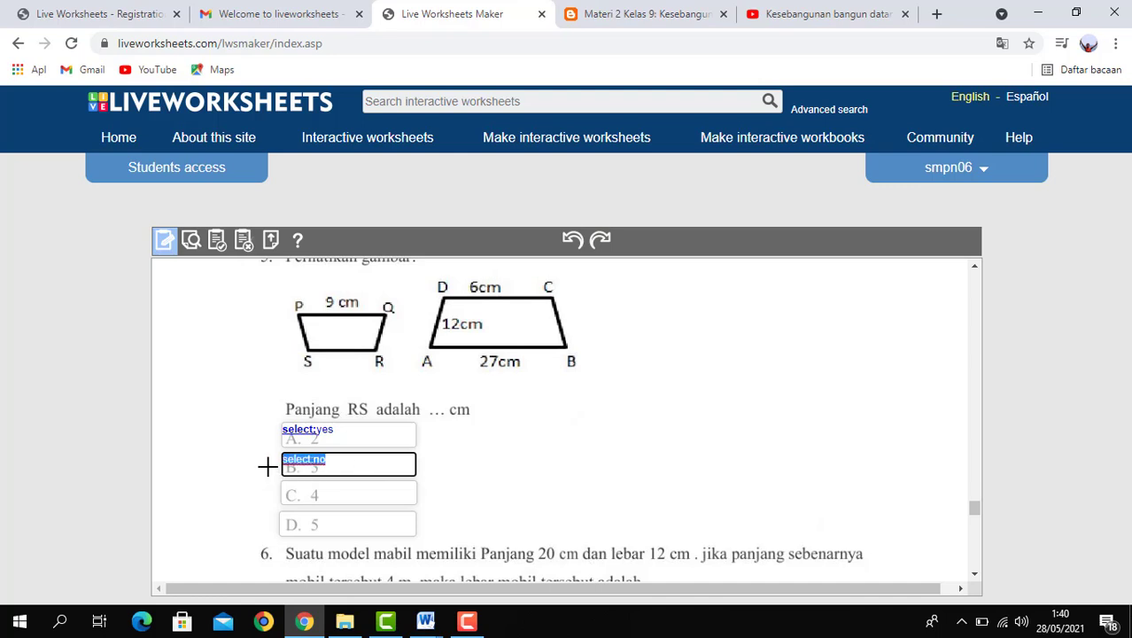
click(322, 494)
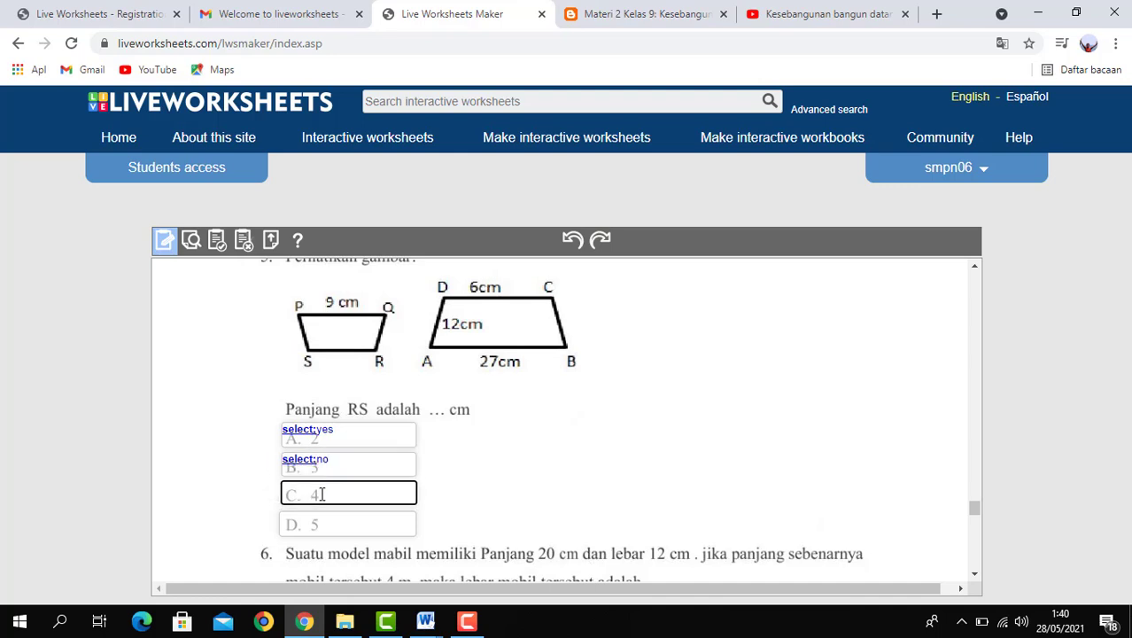
key(ctrl+v)
click(328, 522)
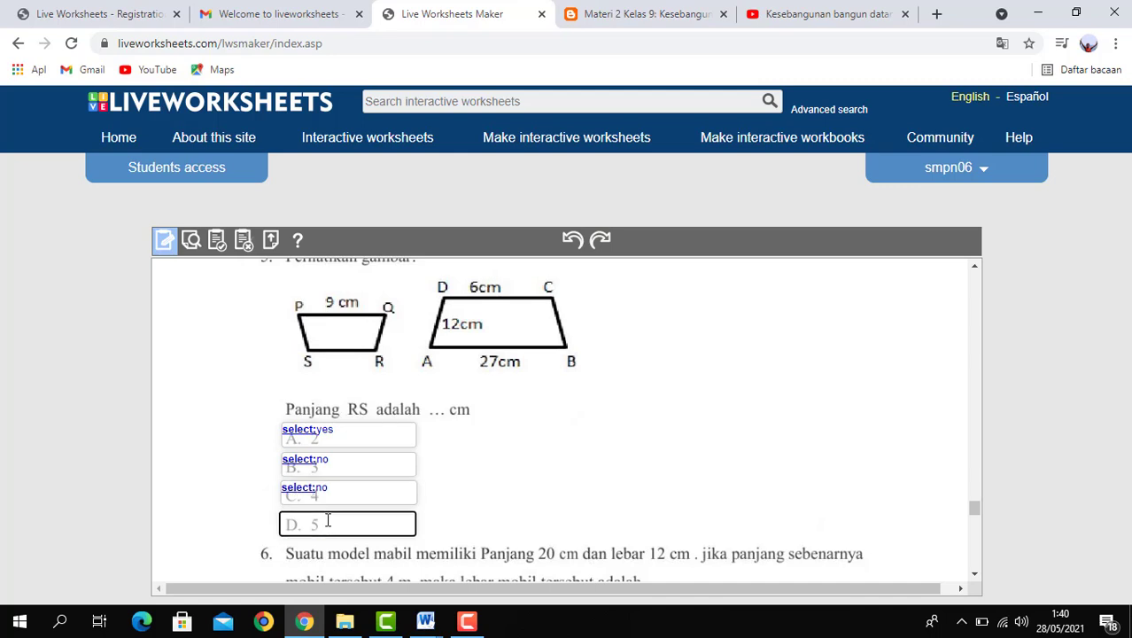
key(ctrl+v)
Step: Draw text boxes over options A to D of question 6 and enter select:no in the option A box
scroll(368, 518, down, 3)
scroll(374, 496, down, 1)
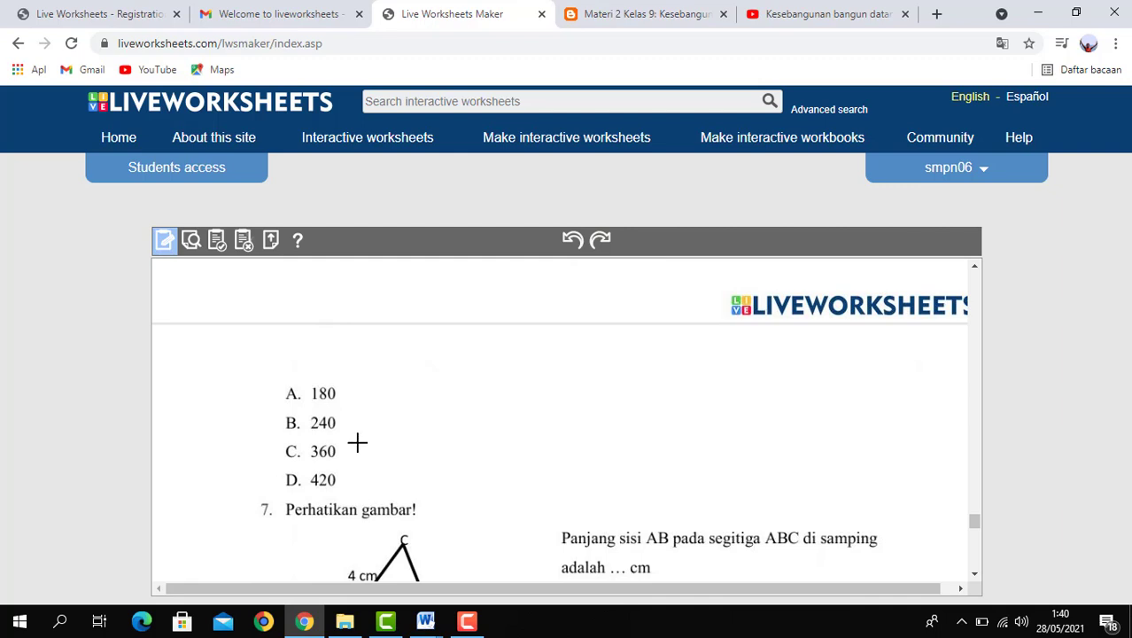
scroll(363, 438, up, 1)
scroll(368, 474, down, 1)
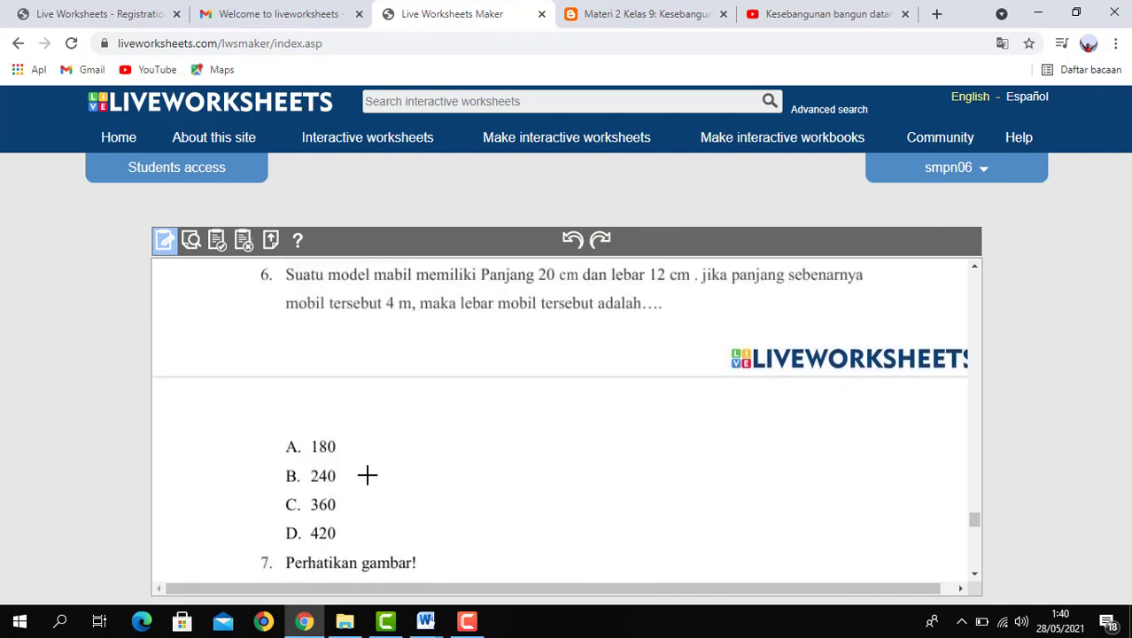
scroll(367, 476, down, 1)
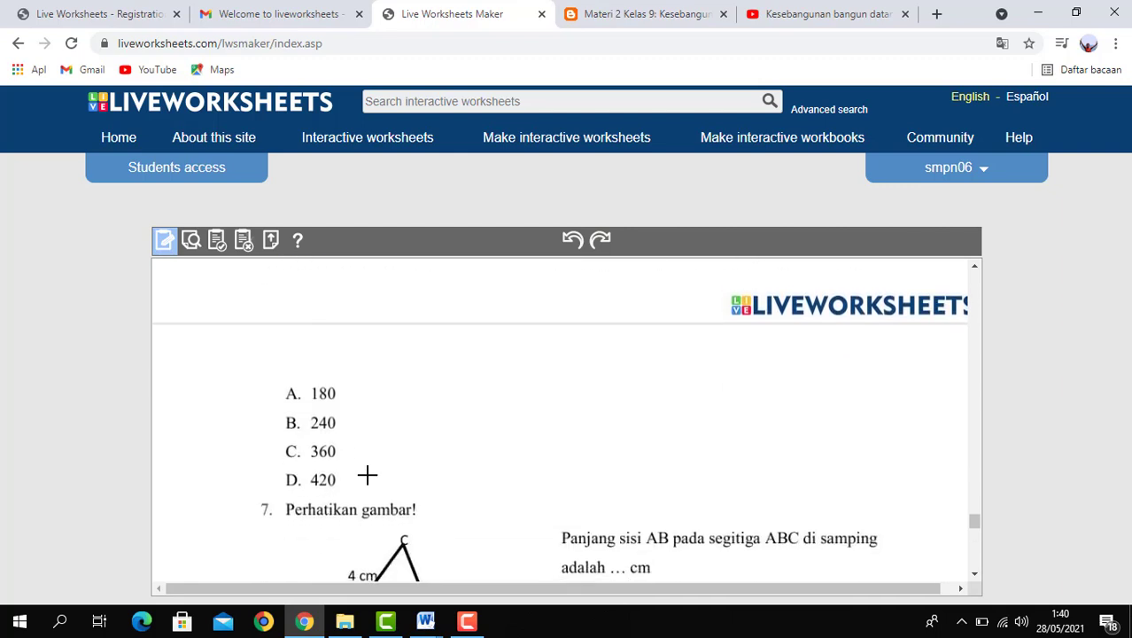
scroll(367, 476, up, 2)
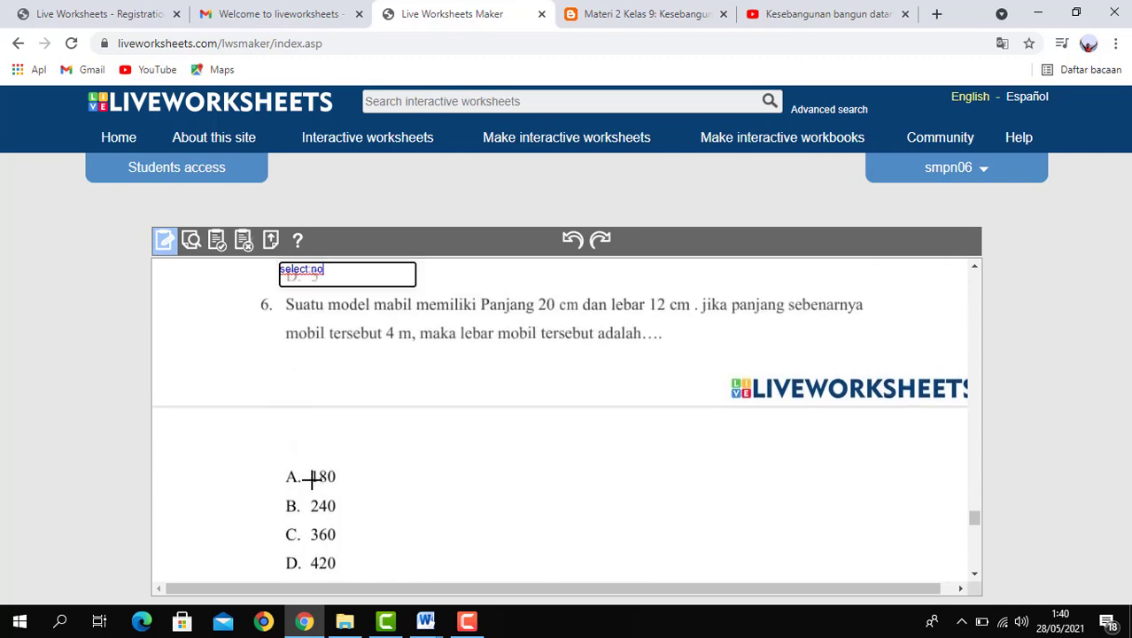
drag(279, 460, 390, 489)
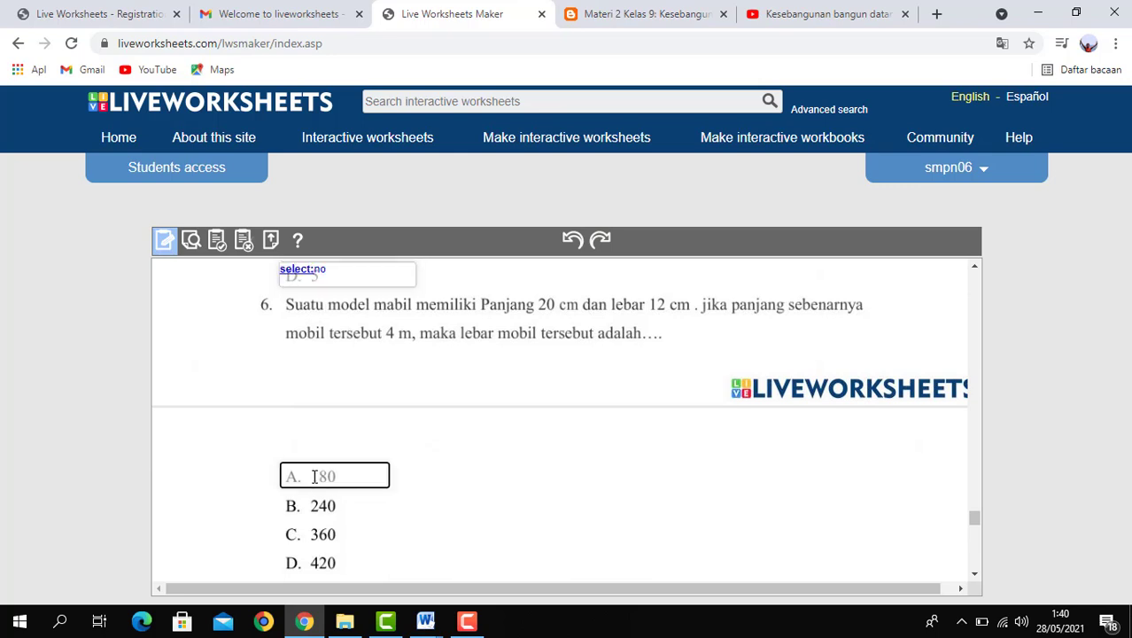
key(ctrl+v)
drag(278, 490, 391, 515)
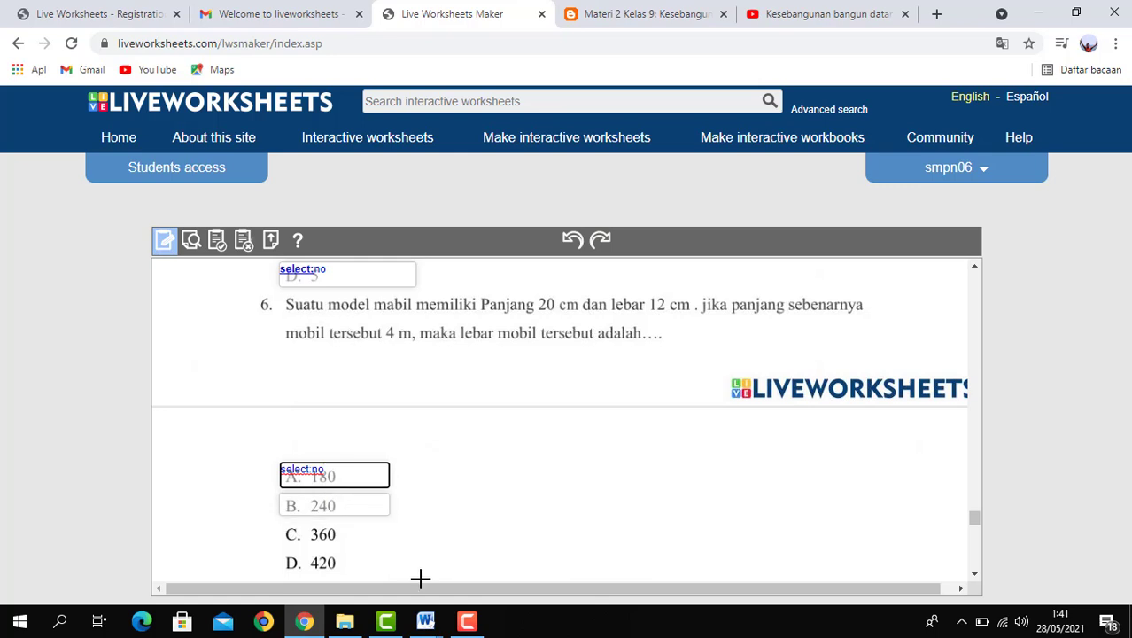
scroll(372, 531, down, 2)
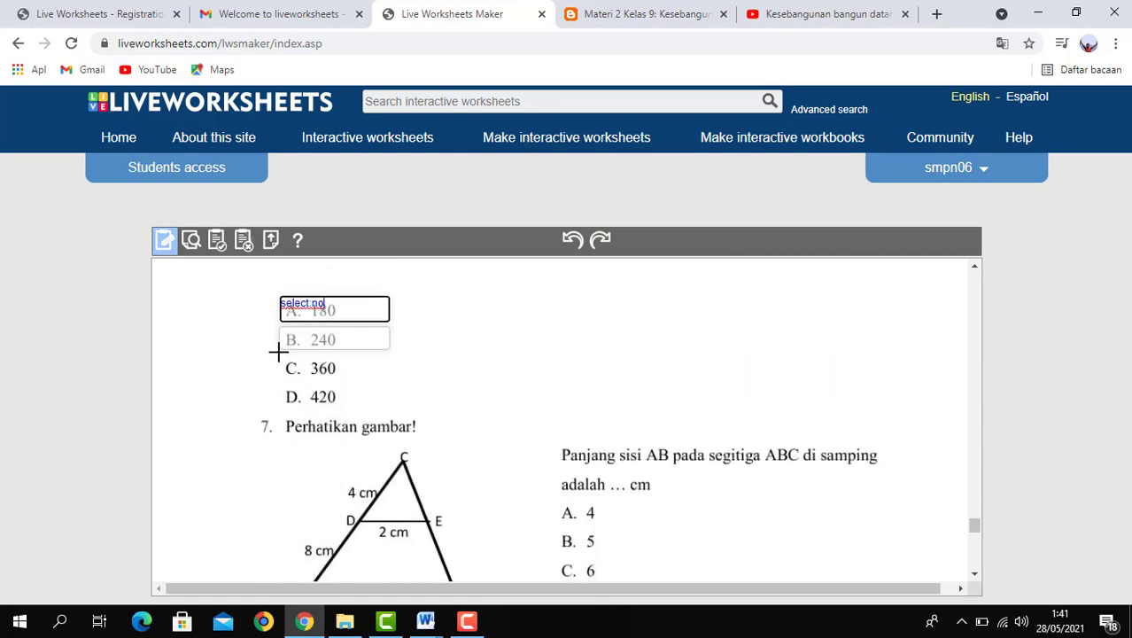
drag(278, 354, 391, 381)
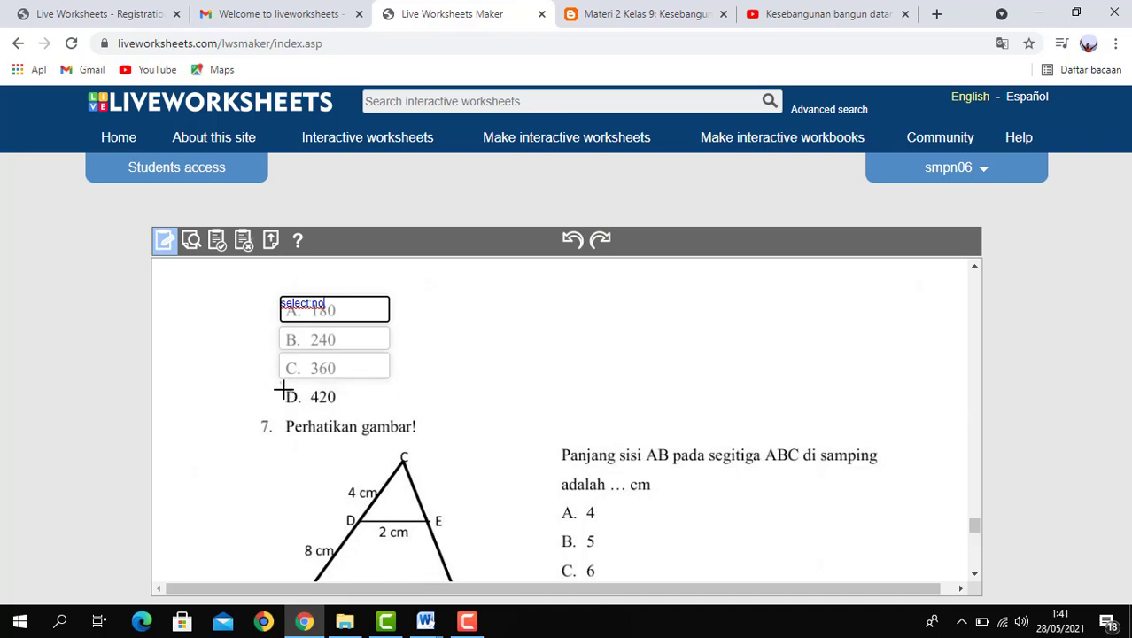
drag(280, 381, 393, 409)
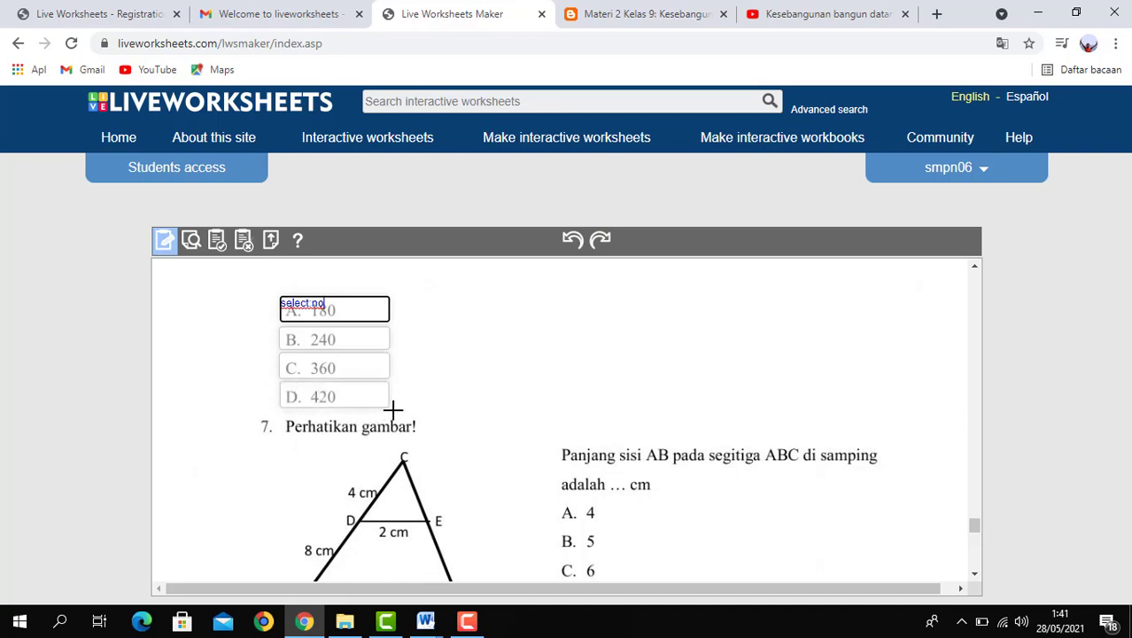
Step: Enter select:no in the option C and D boxes of question 6 and select:yes in the option B box
click(313, 367)
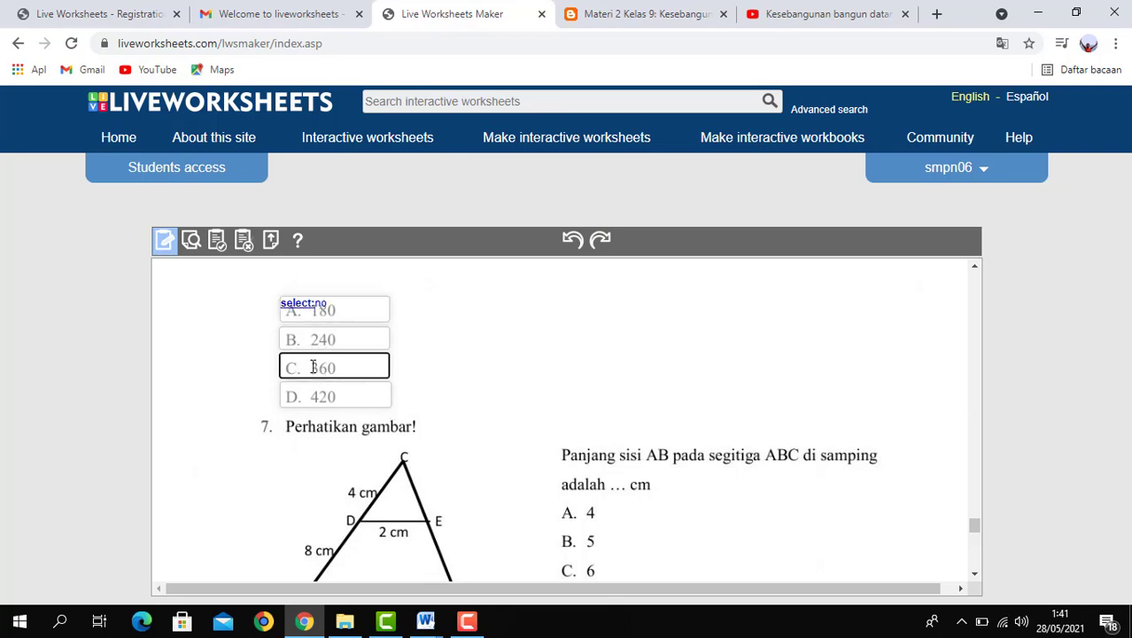
key(ctrl+v)
click(298, 398)
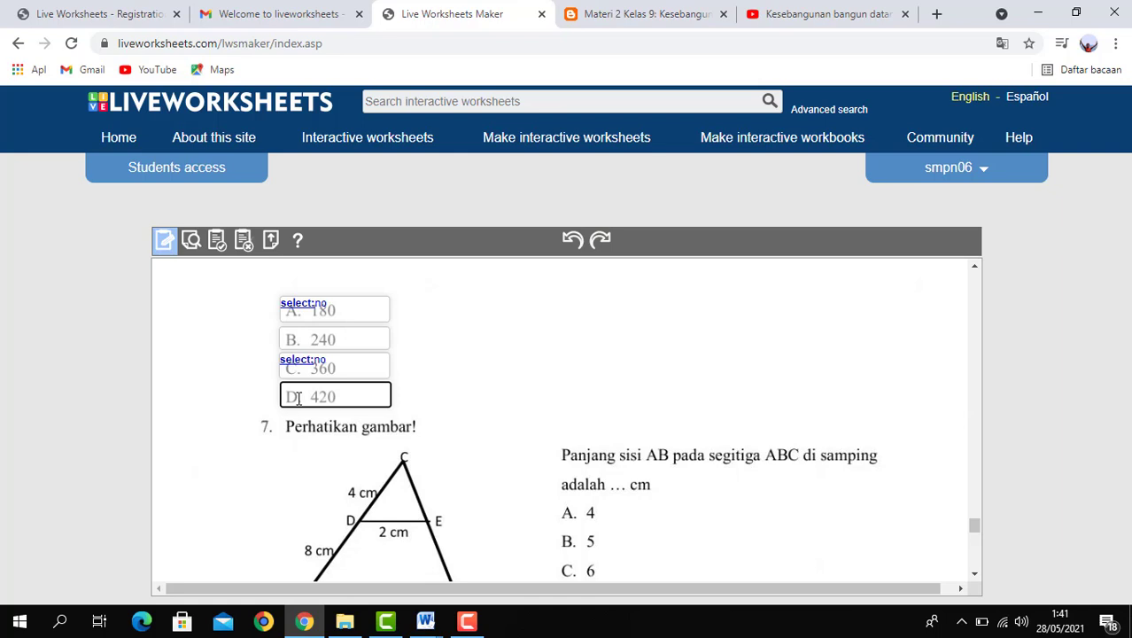
key(ctrl+v)
click(300, 340)
key(ctrl+v)
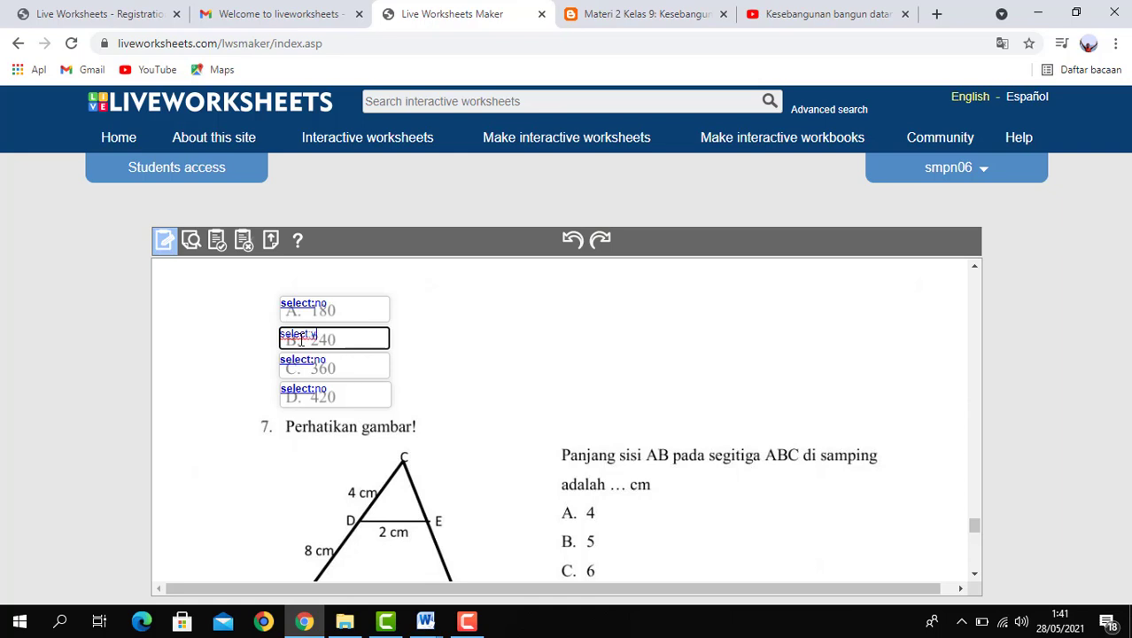
Step: Look over questions 7 and 8 and check the answer boxes from the worksheet's end back to its title
scroll(301, 340, down, 3)
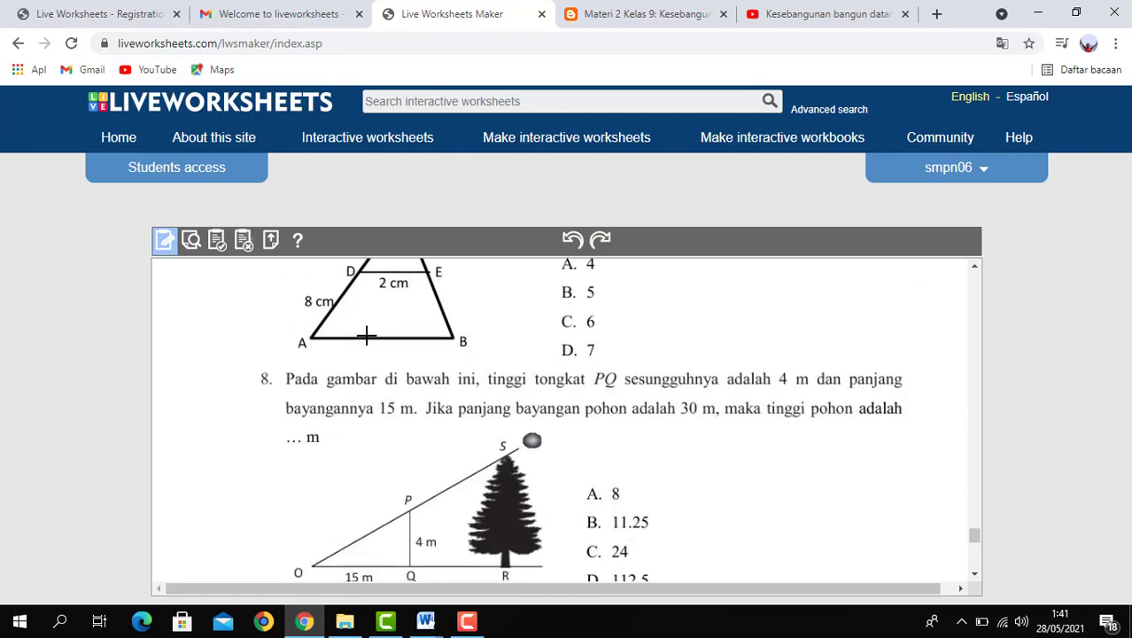
scroll(625, 371, up, 1)
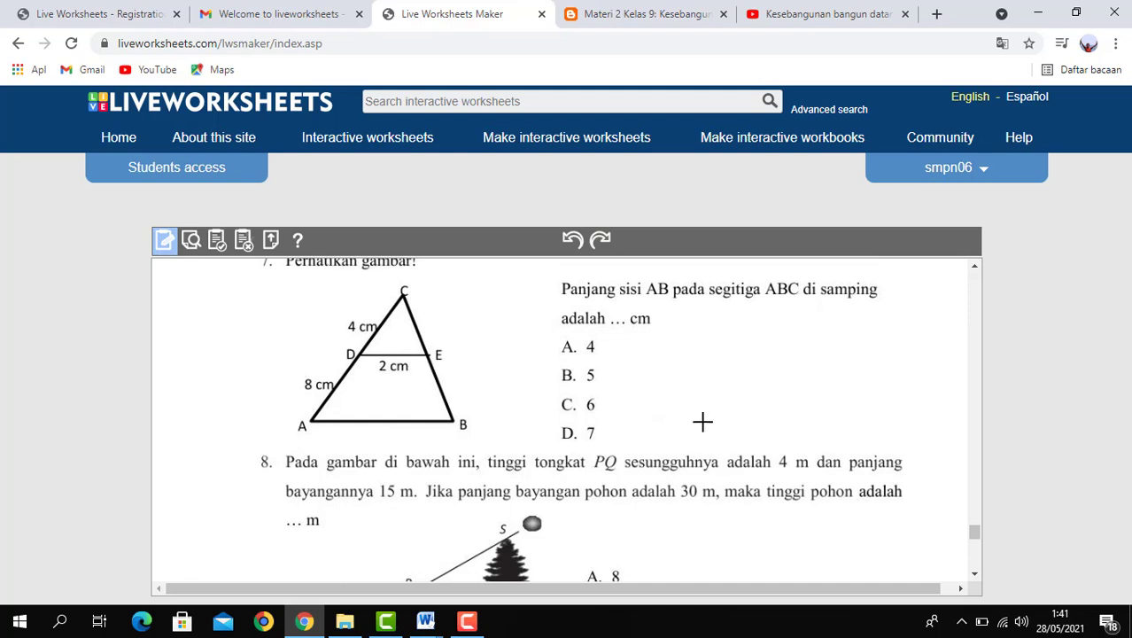
scroll(612, 443, down, 3)
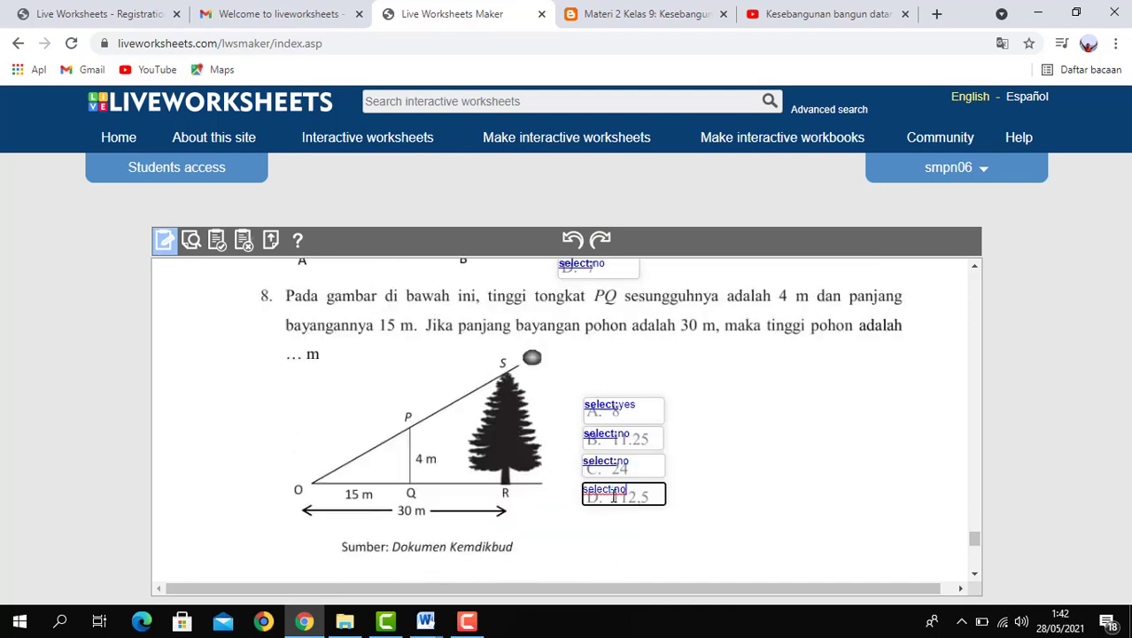
scroll(677, 498, down, 3)
scroll(709, 496, down, 3)
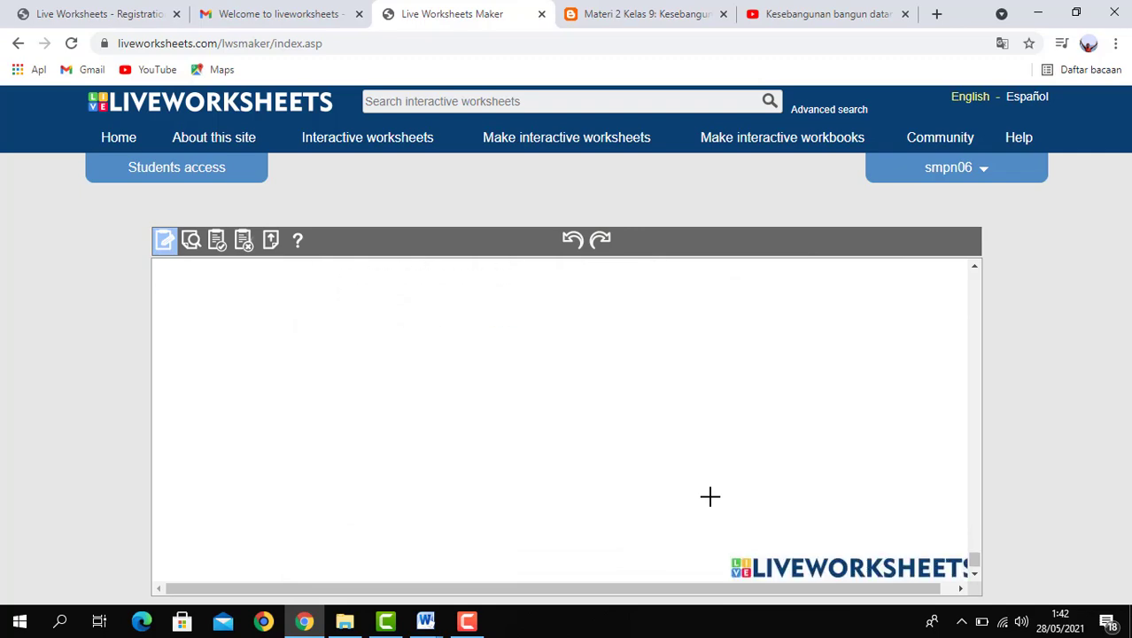
scroll(697, 478, up, 6)
scroll(697, 478, up, 20)
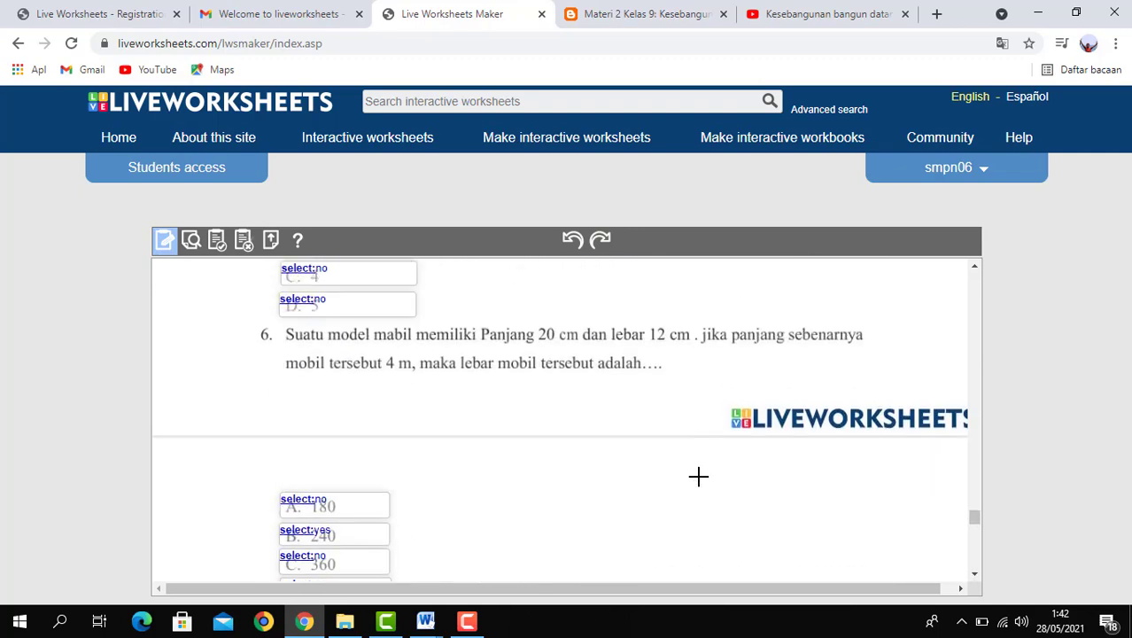
scroll(698, 477, up, 20)
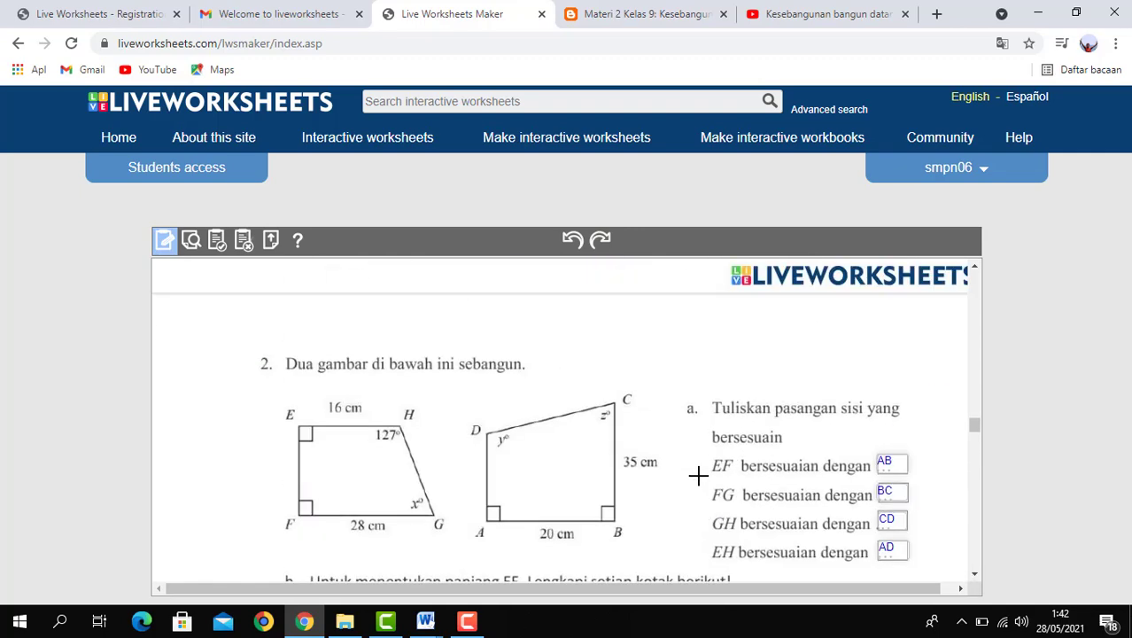
scroll(697, 477, up, 20)
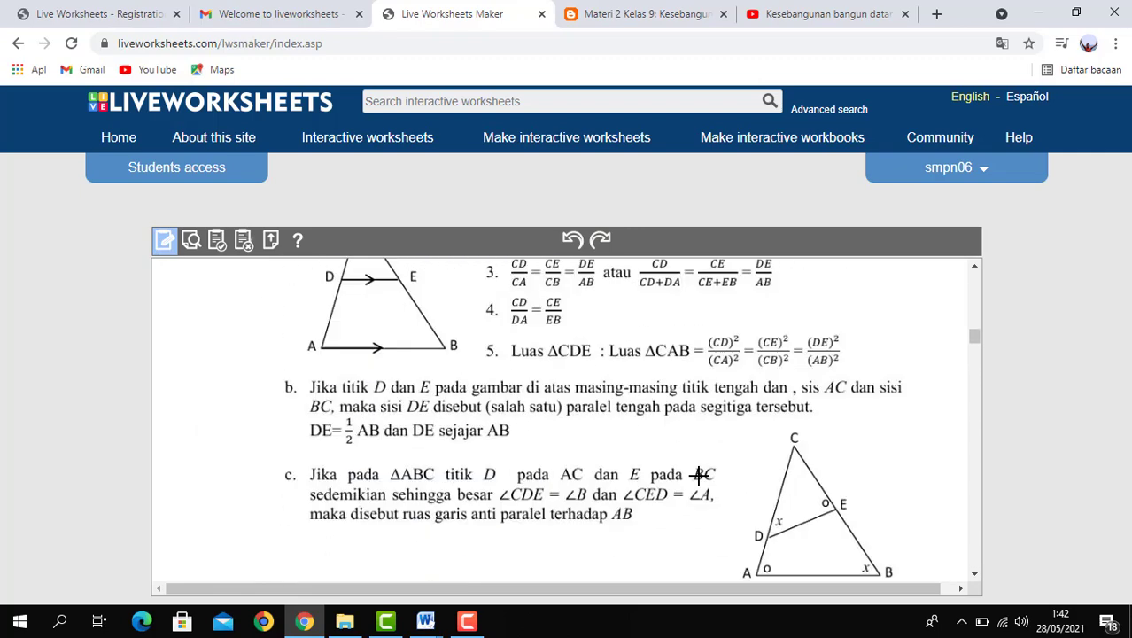
scroll(698, 476, up, 1)
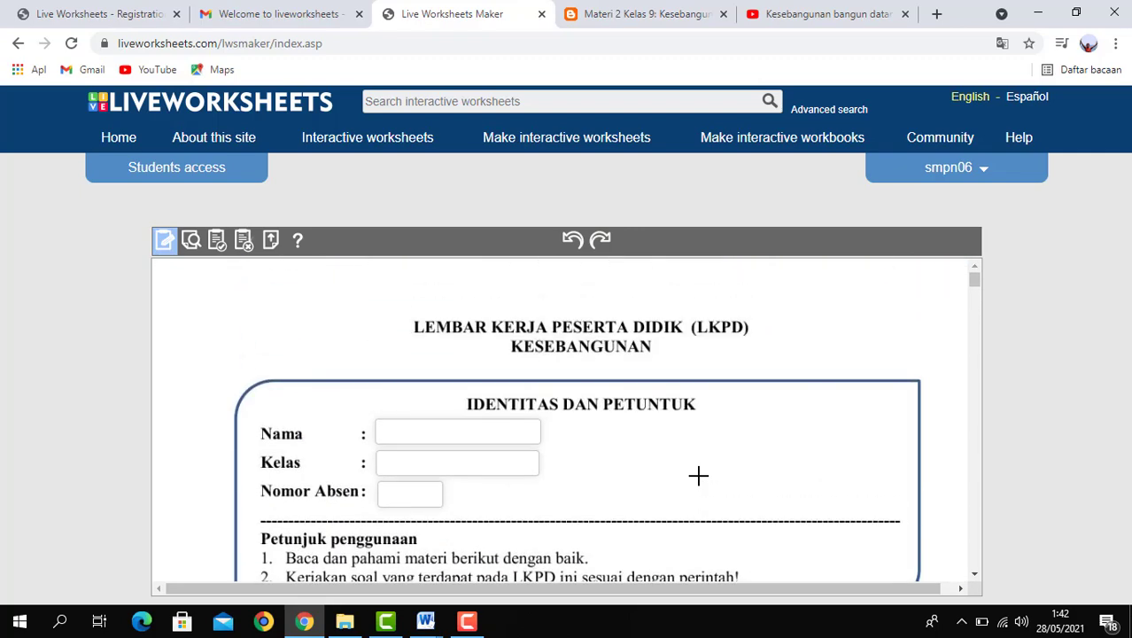
Step: Preview the worksheet and fill in the student's name, 9 as Kelas and the attendance number
click(190, 241)
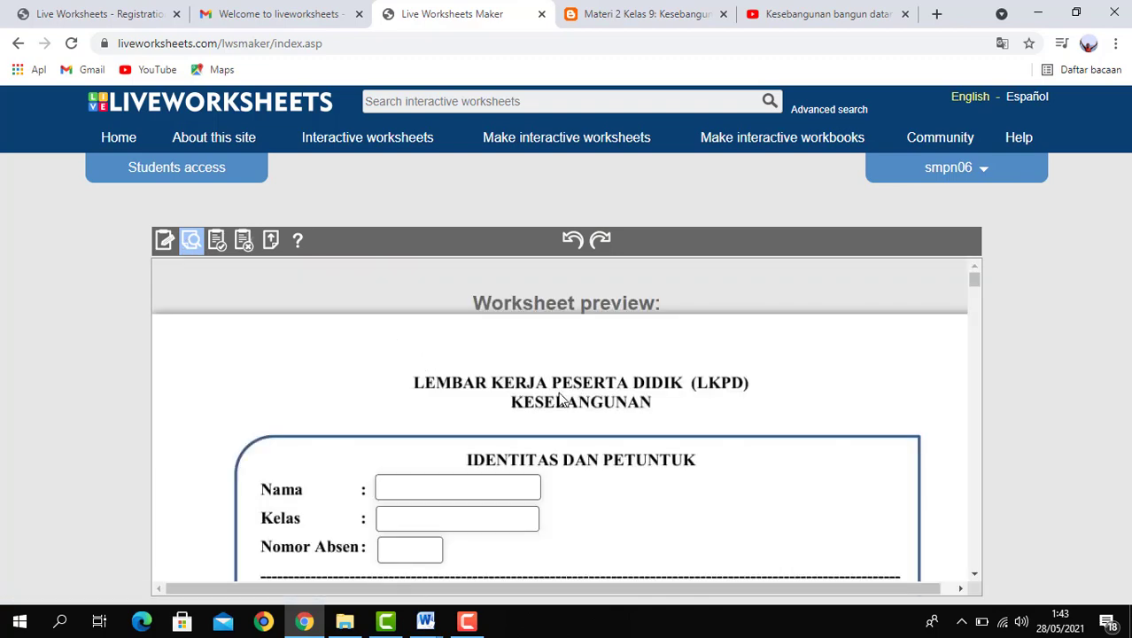
scroll(567, 395, down, 1)
click(415, 400)
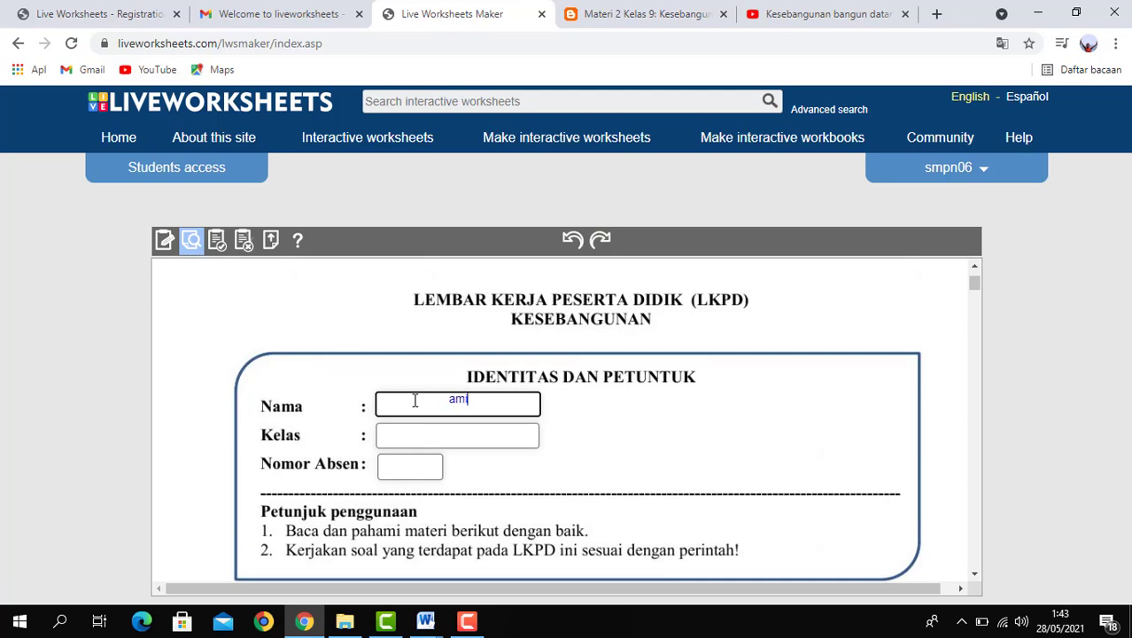
click(444, 429)
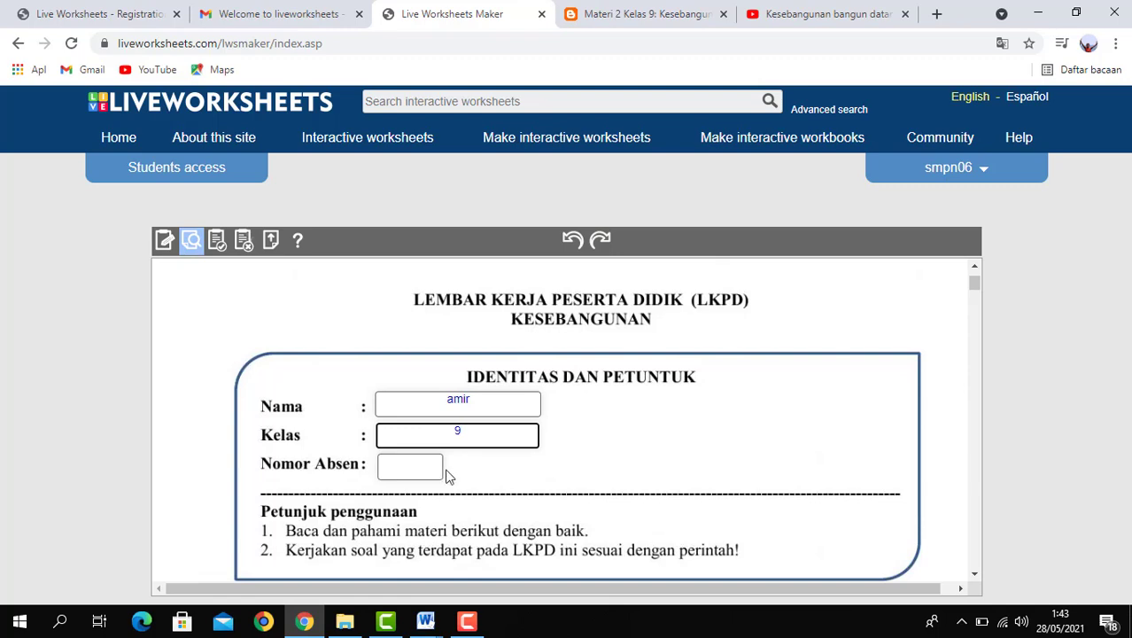
click(411, 470)
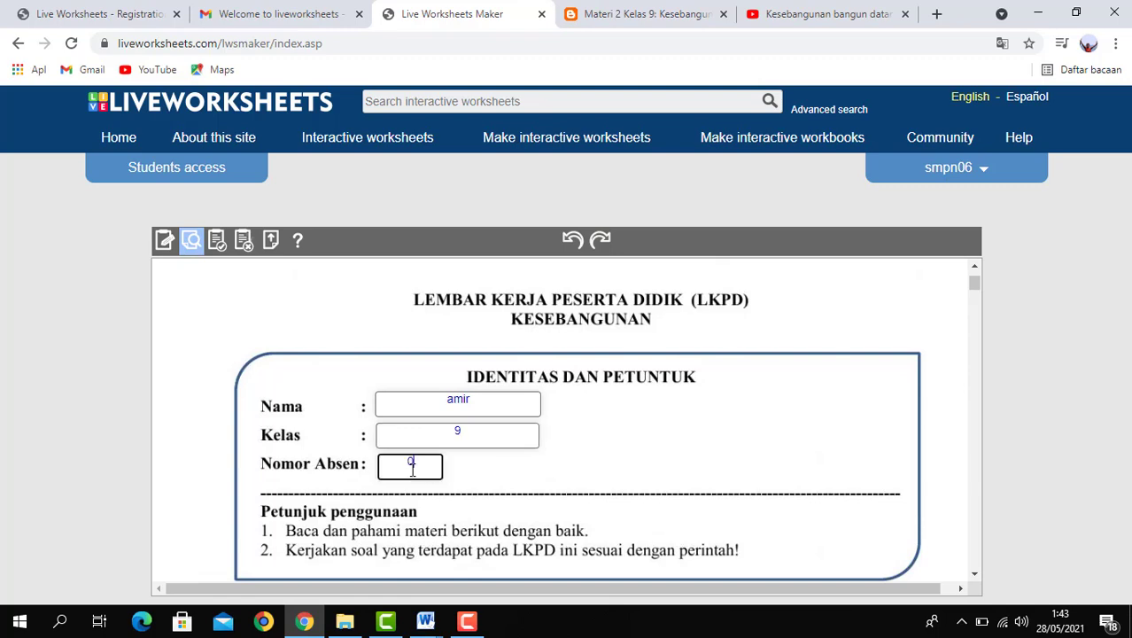
Step: Test the KLIK DI SINI material link in the worksheet preview
scroll(411, 469, down, 15)
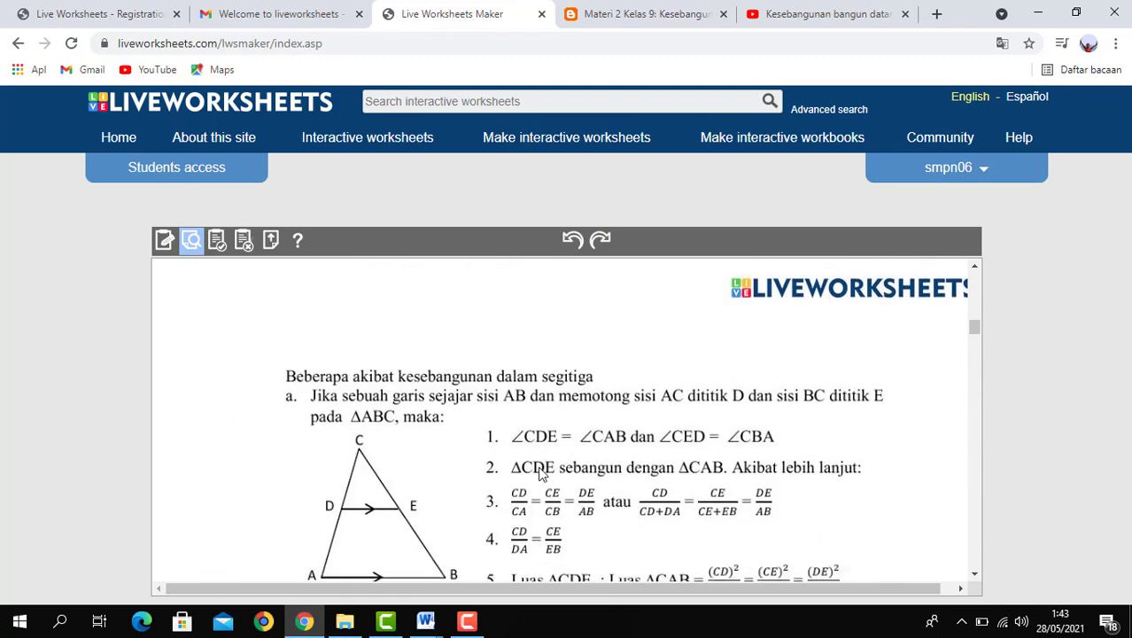
scroll(542, 475, down, 10)
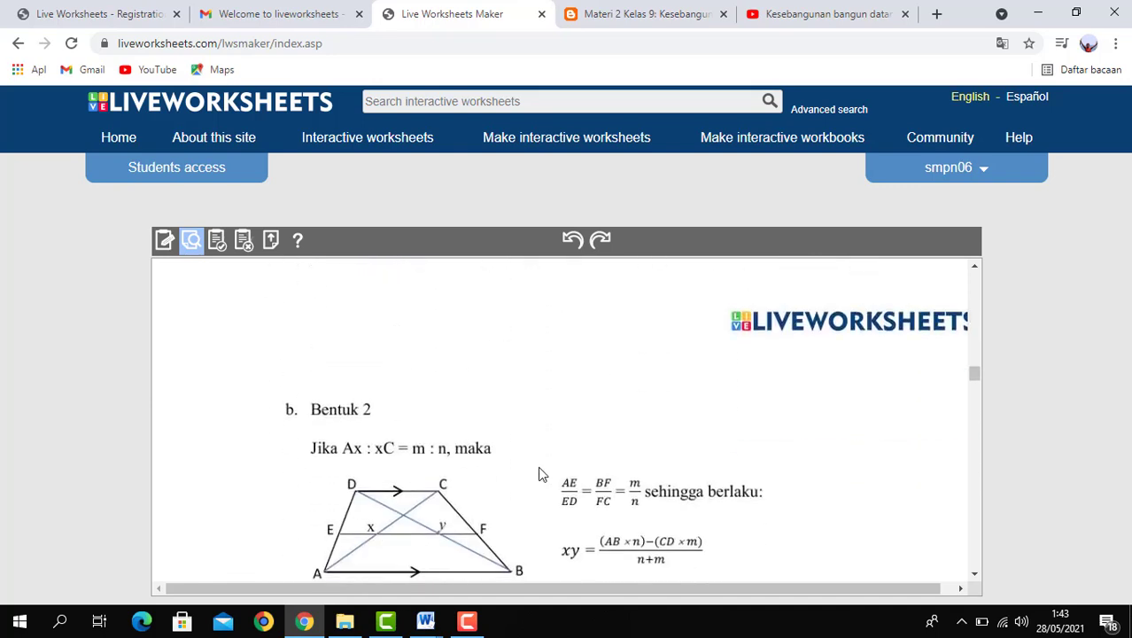
scroll(542, 460, down, 1)
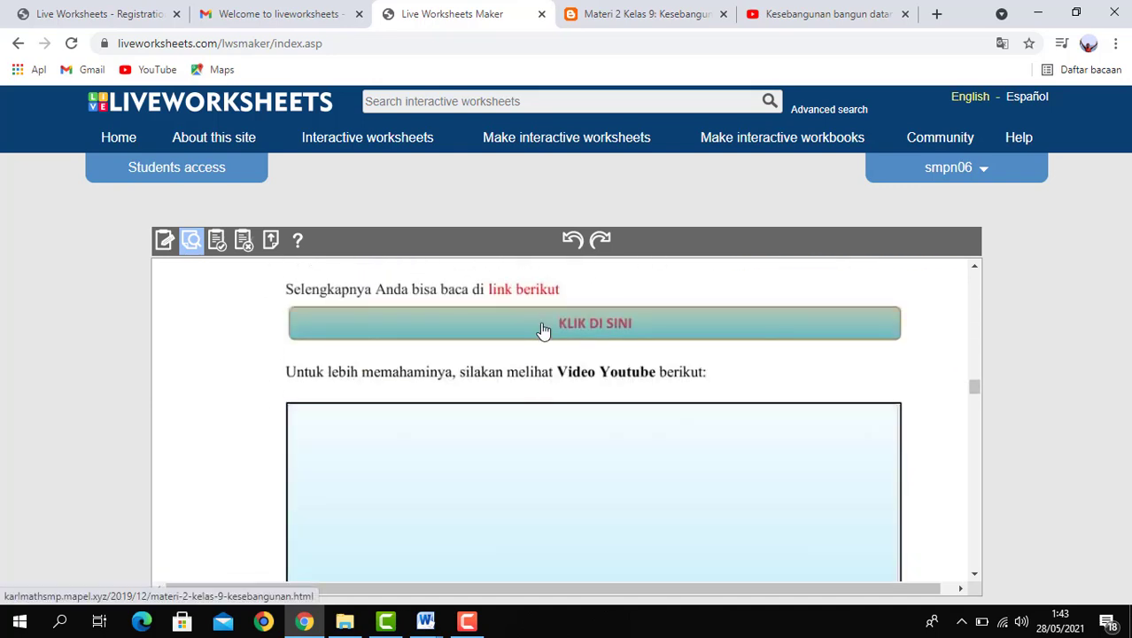
click(543, 328)
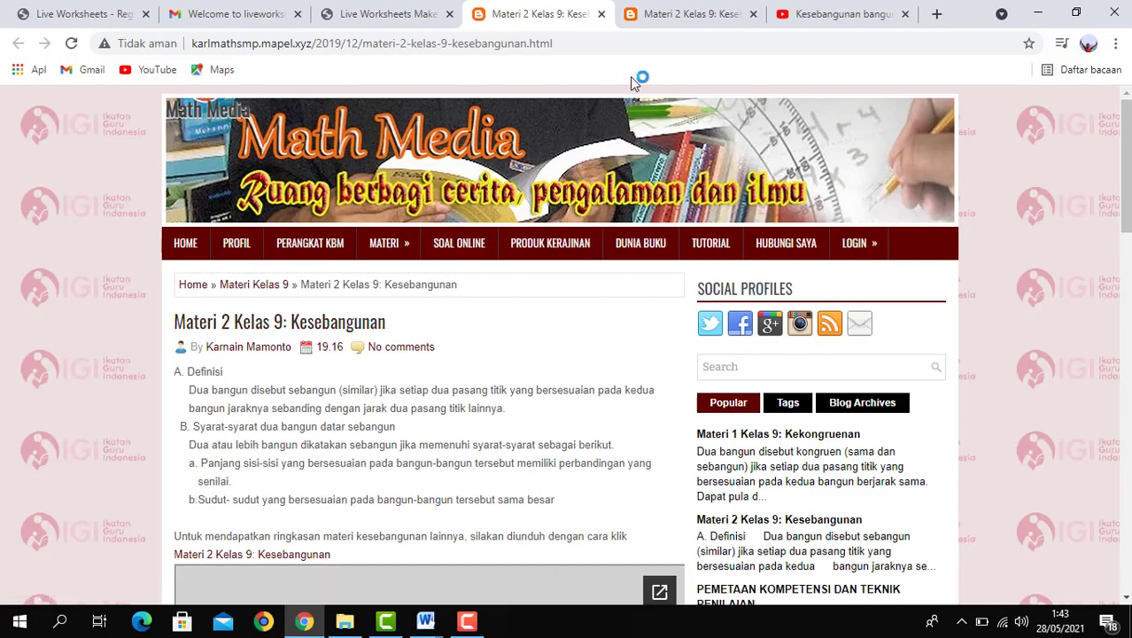
Step: Return to the worksheet preview and test the link on the Video Youtube box
click(400, 13)
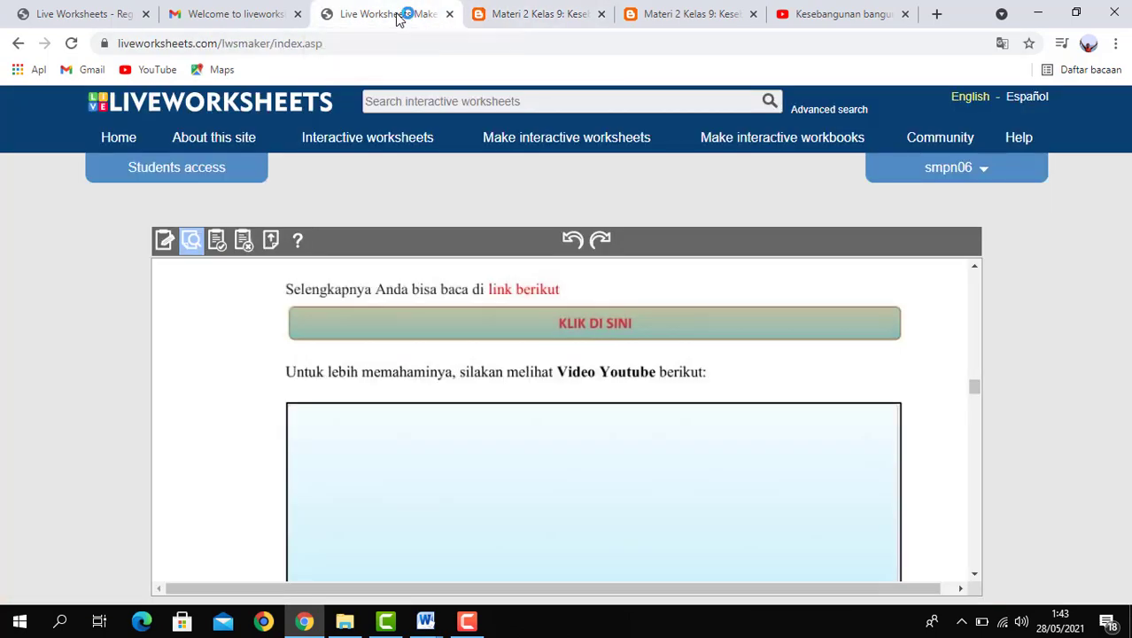
scroll(560, 435, down, 3)
scroll(561, 435, up, 2)
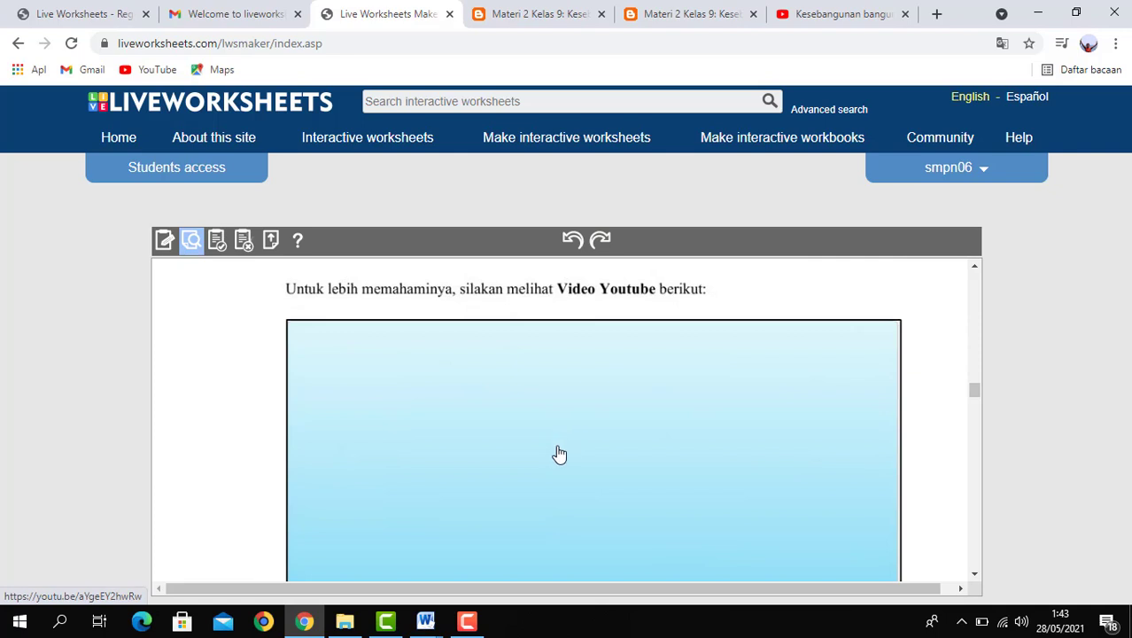
click(558, 453)
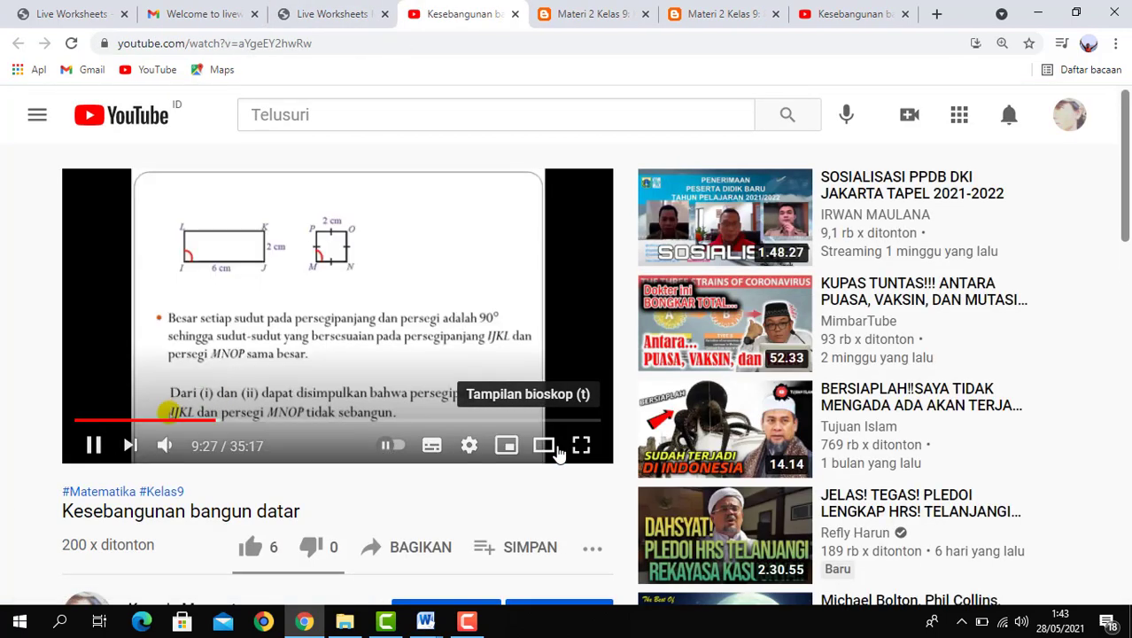
Step: Sample the opening part of the Kesebangunan bangun datar video, pause it, and return to the worksheet preview
click(78, 420)
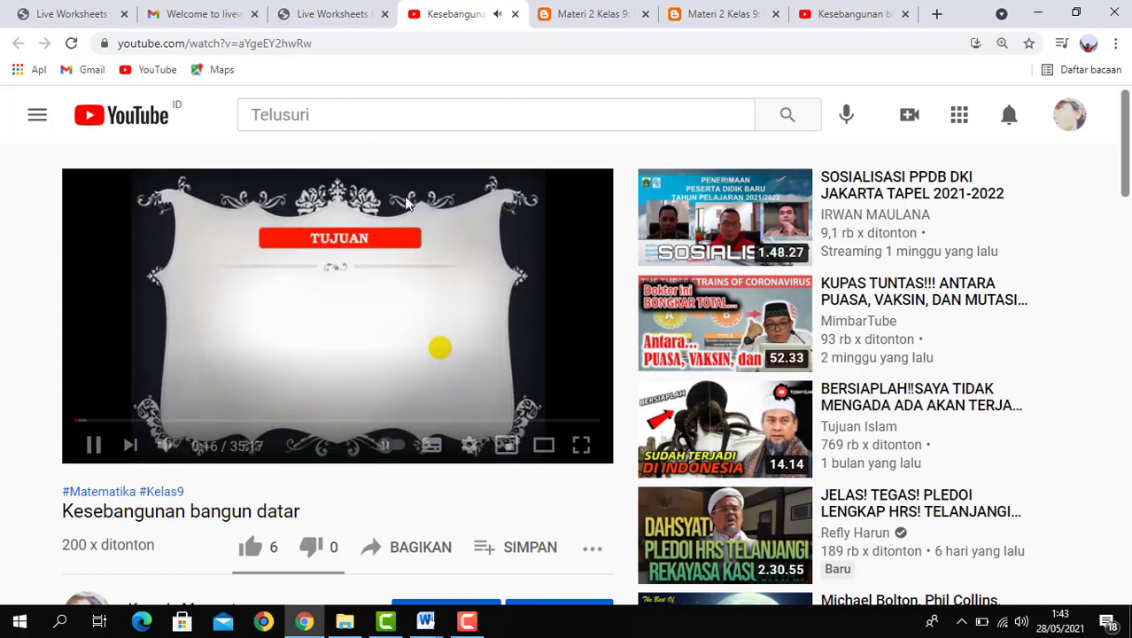
click(330, 16)
click(433, 16)
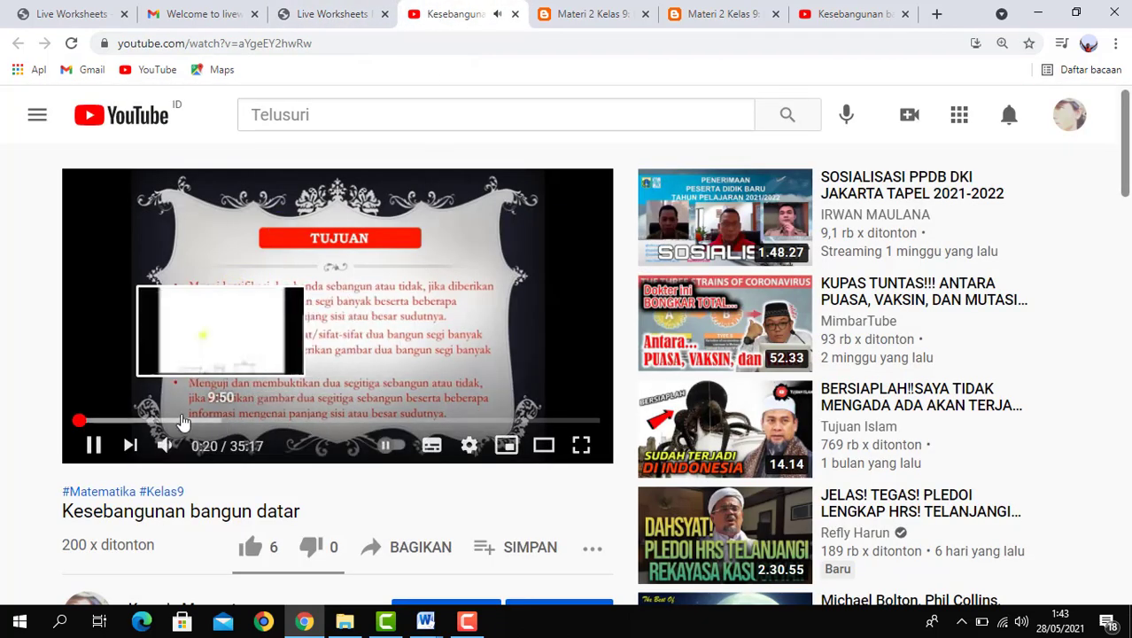
click(89, 421)
click(336, 316)
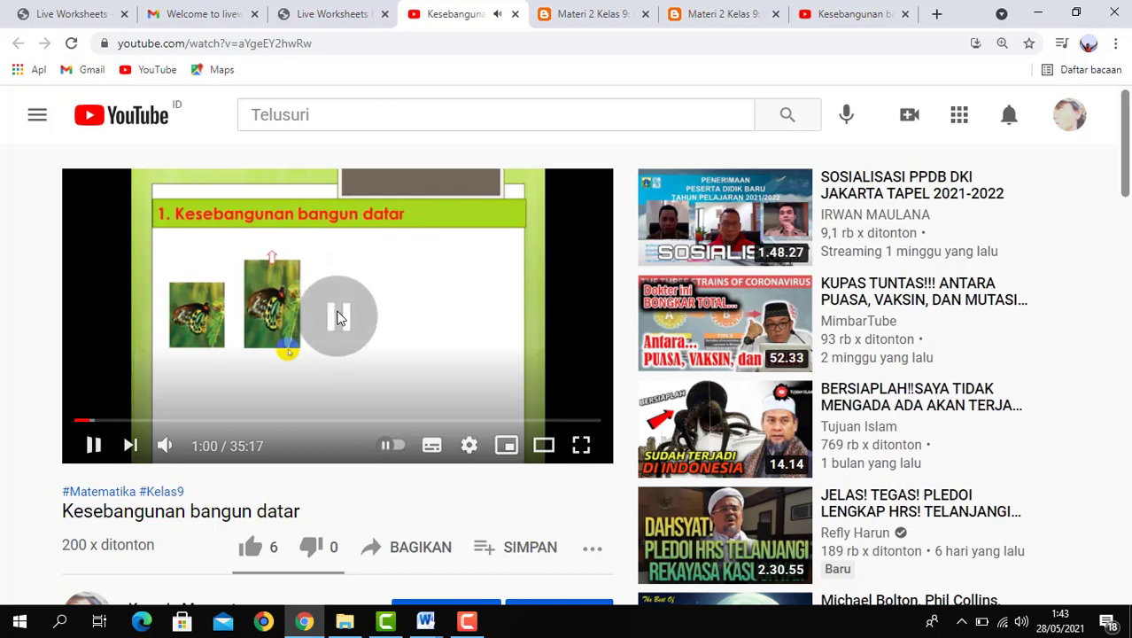
click(338, 15)
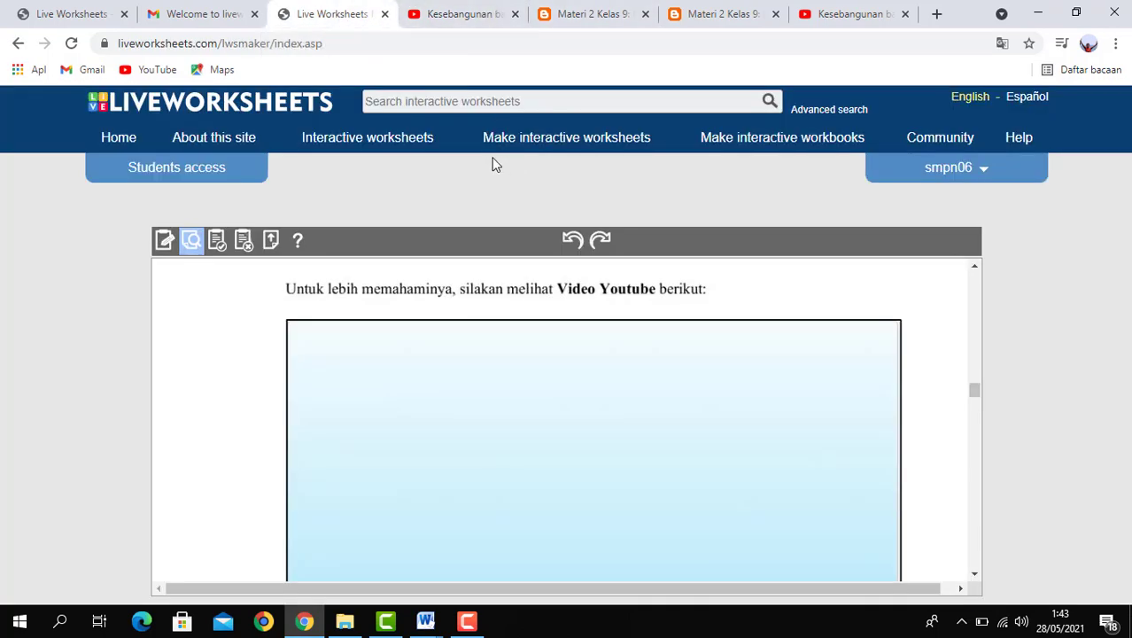
Step: Test question 1's matching exercise by joining A to B, C to G and E to F with lines
scroll(479, 314, down, 6)
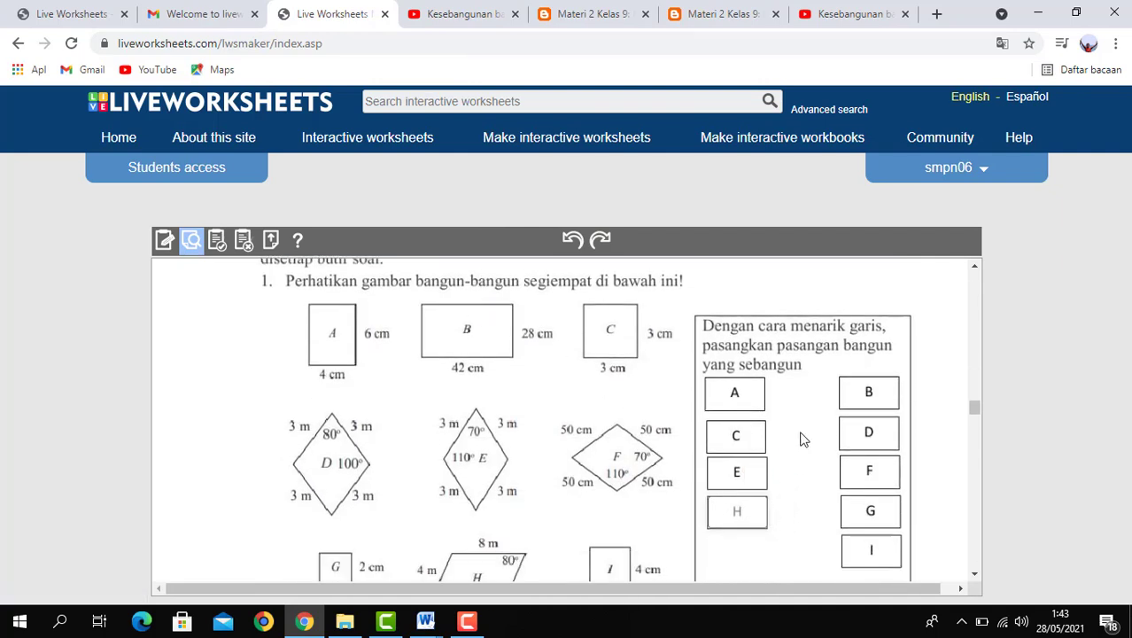
scroll(801, 438, down, 2)
scroll(776, 428, up, 2)
mouse_move(739, 395)
mouse_down()
mouse_move(923, 396)
mouse_move(831, 404)
mouse_move(866, 393)
mouse_up()
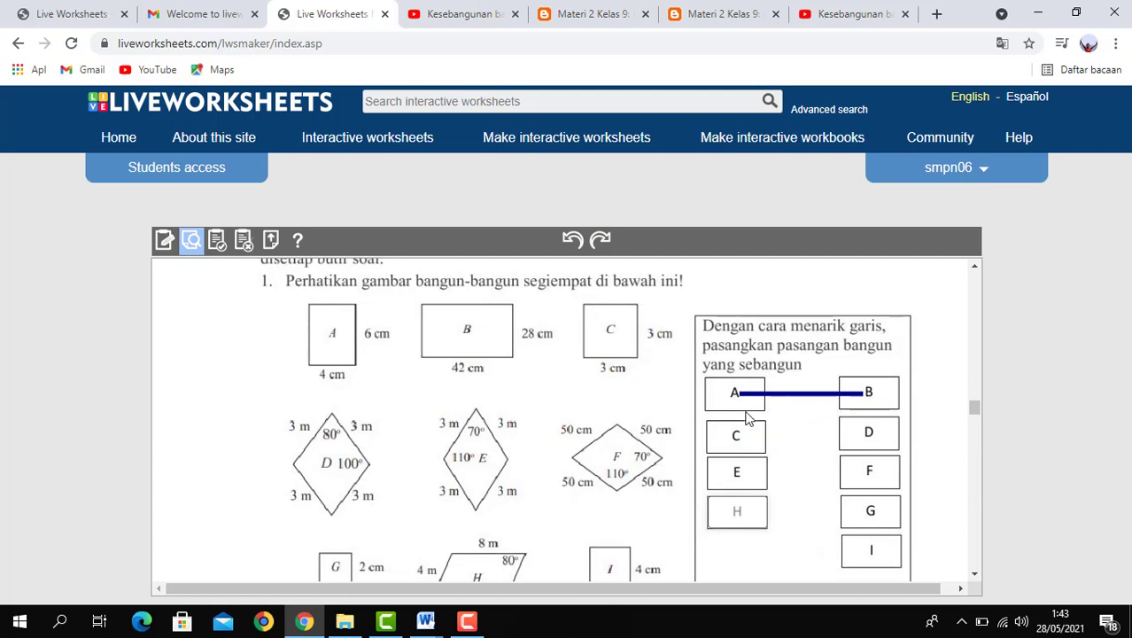
mouse_move(736, 436)
mouse_down()
mouse_move(809, 465)
mouse_move(873, 512)
mouse_up()
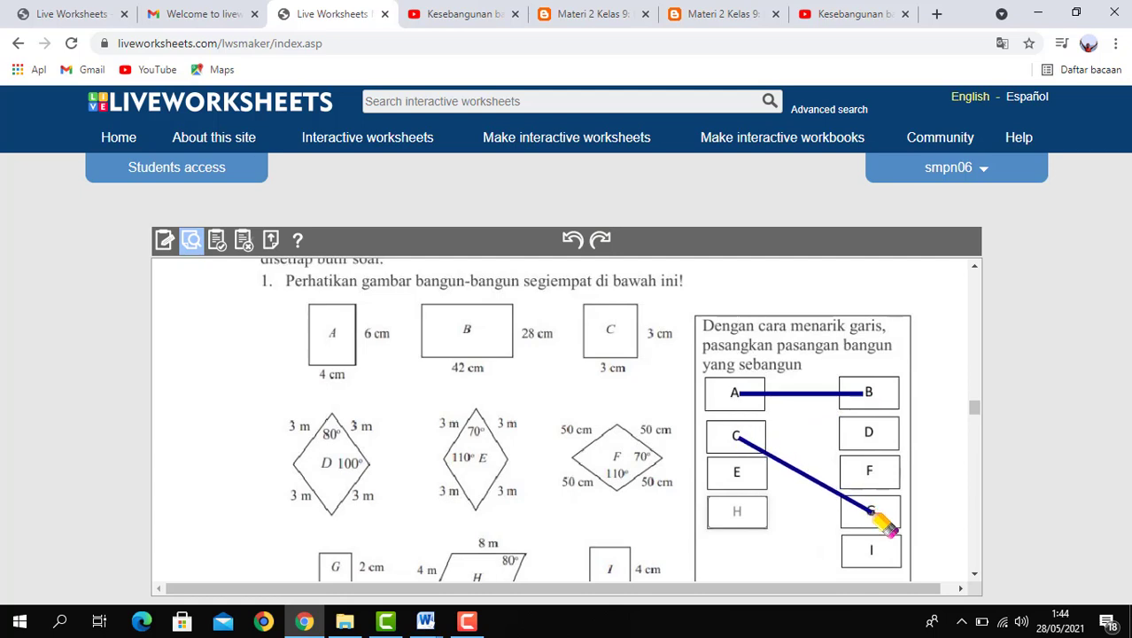
drag(737, 472, 875, 483)
Step: Answer question 2a in the preview with AB for EF, BC for FG and CD for GH
scroll(804, 486, down, 3)
scroll(796, 481, down, 2)
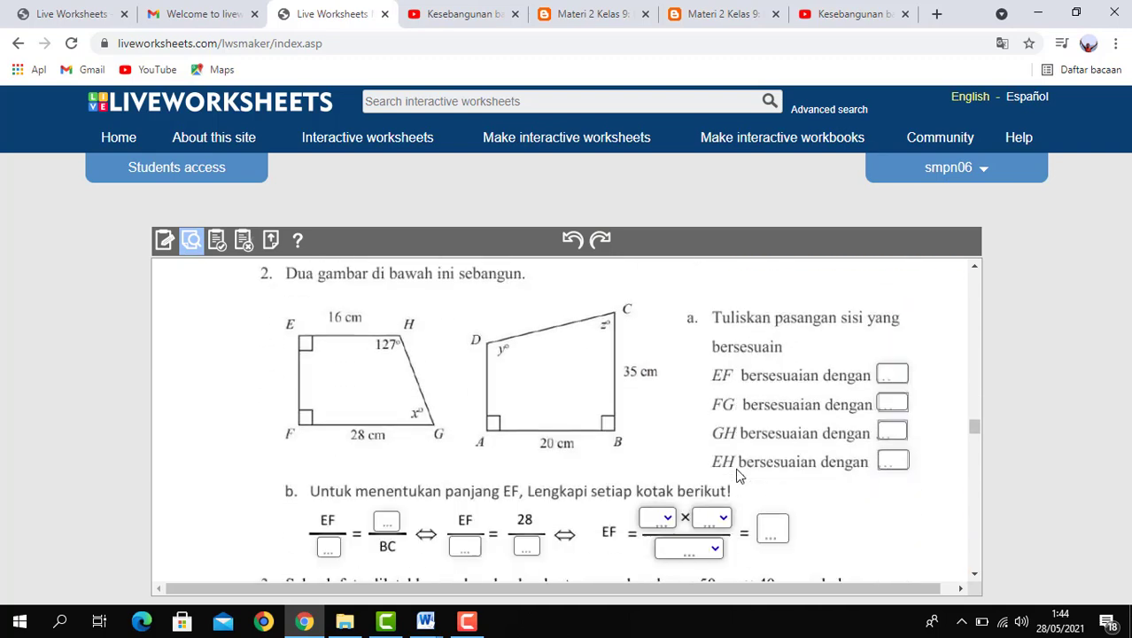
click(891, 364)
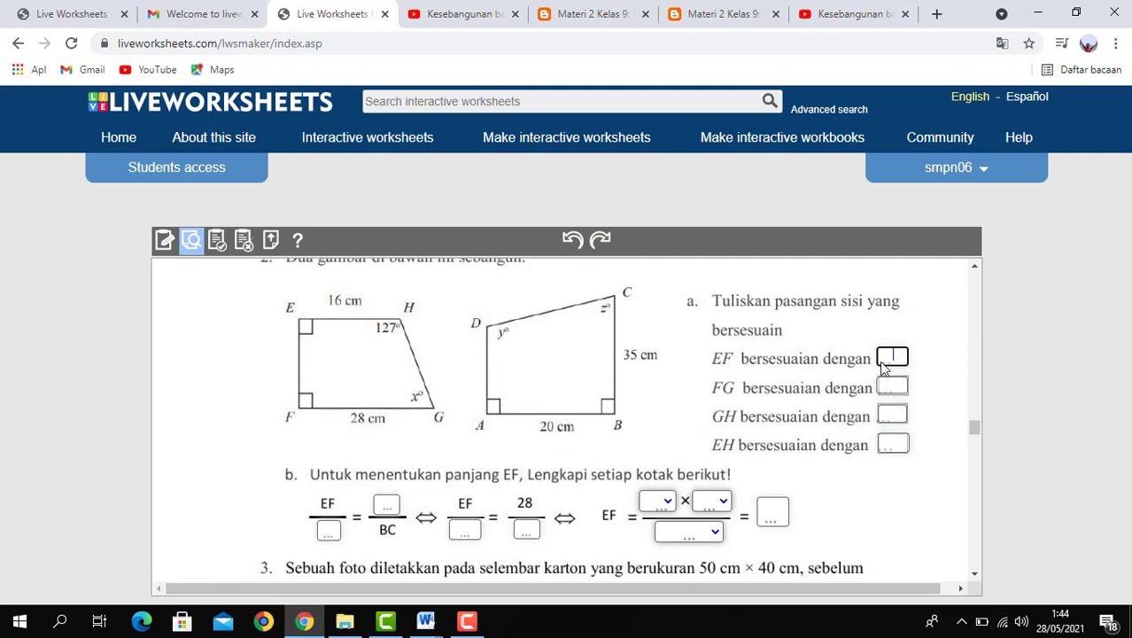
text(AB)
click(897, 390)
text(B)
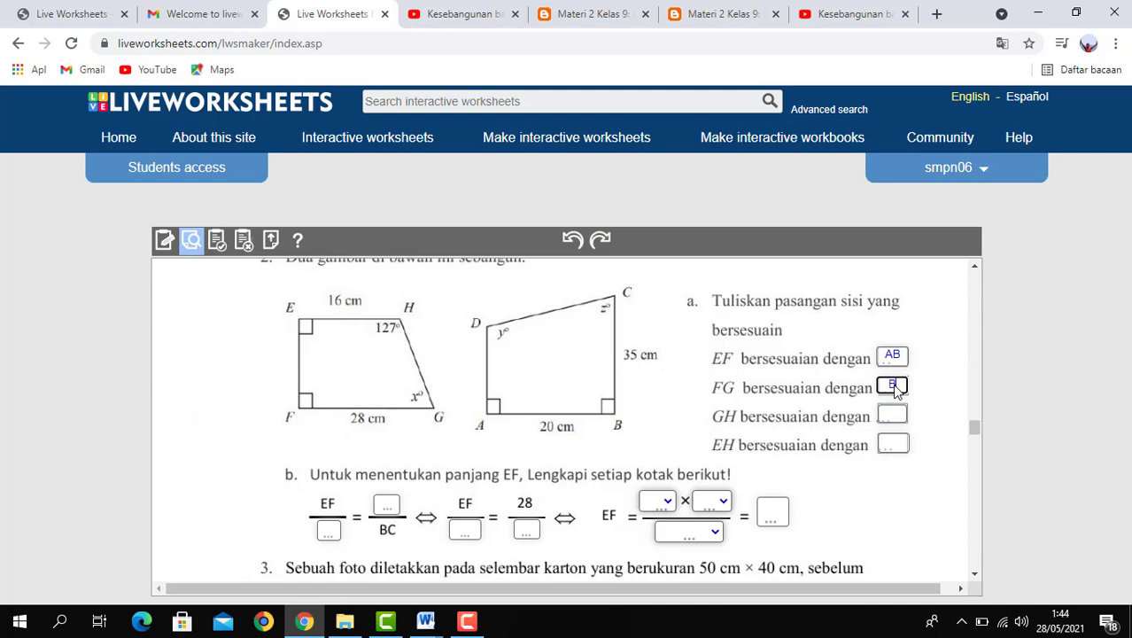
text(C)
click(892, 422)
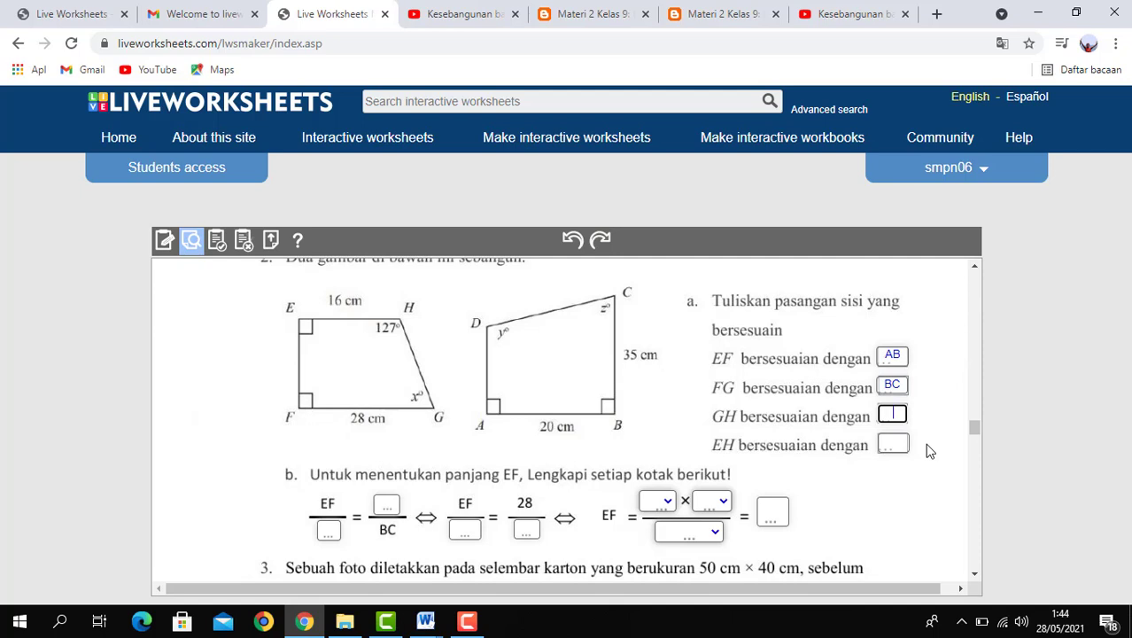
text(CD)
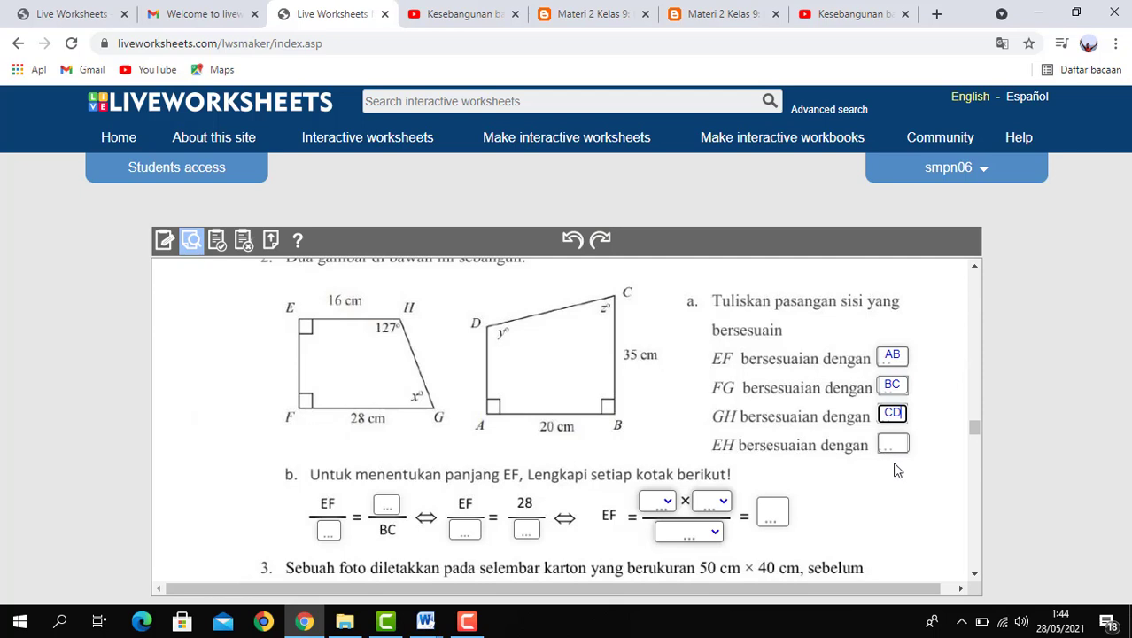
Step: Complete question 2a with AD for EH, and fill question 2b's first proportion with AB under EF and FG over BC
click(890, 442)
text(AD)
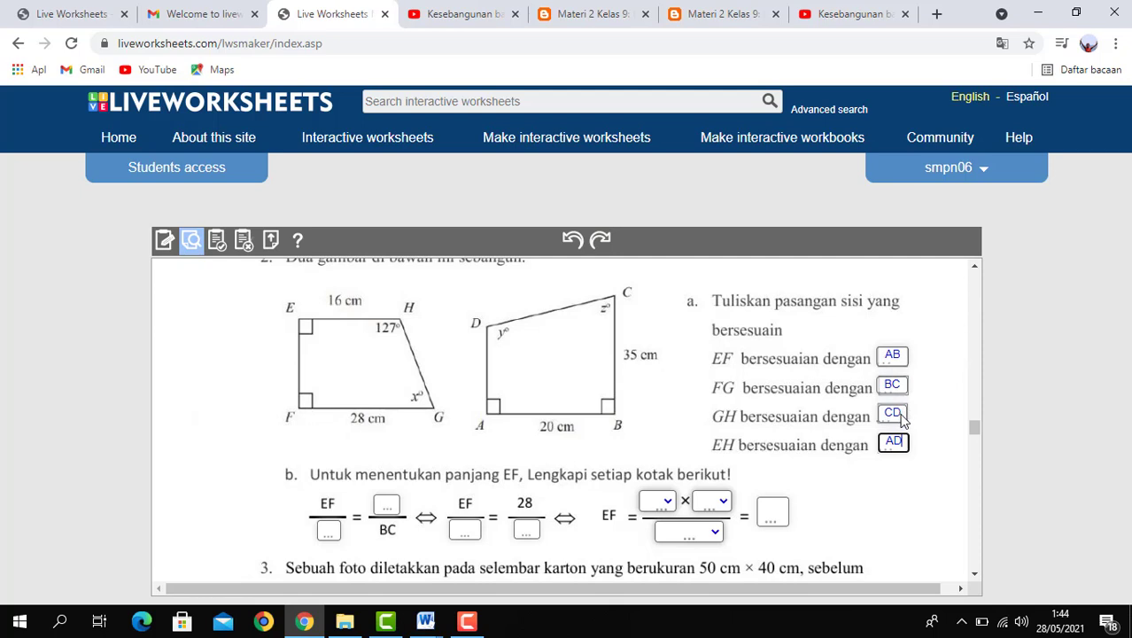
scroll(951, 403, down, 1)
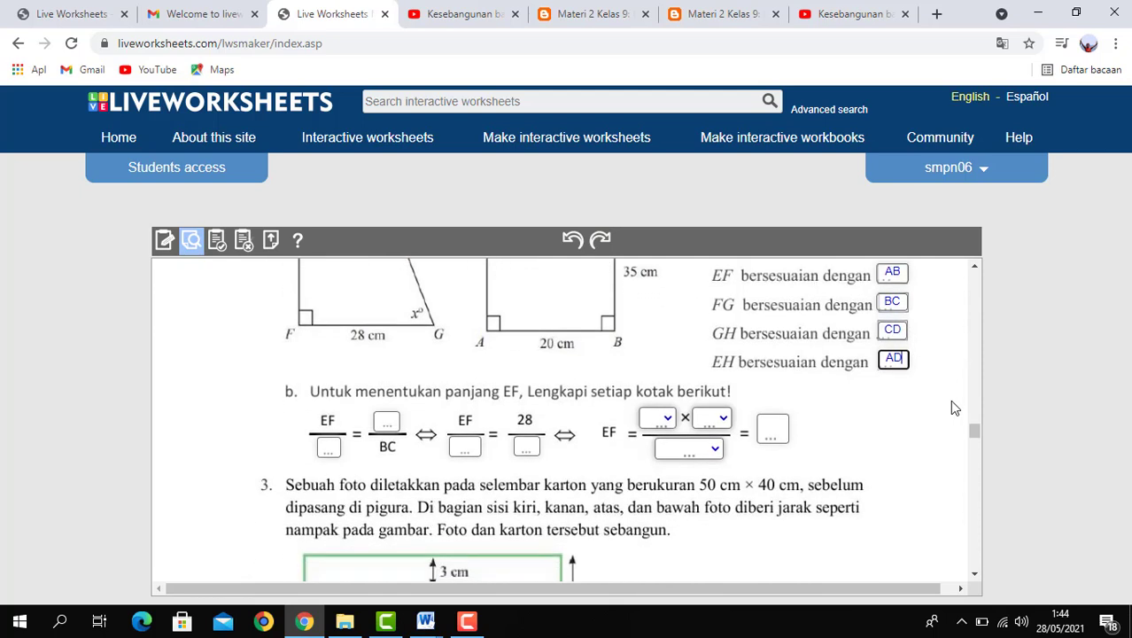
click(329, 451)
click(387, 425)
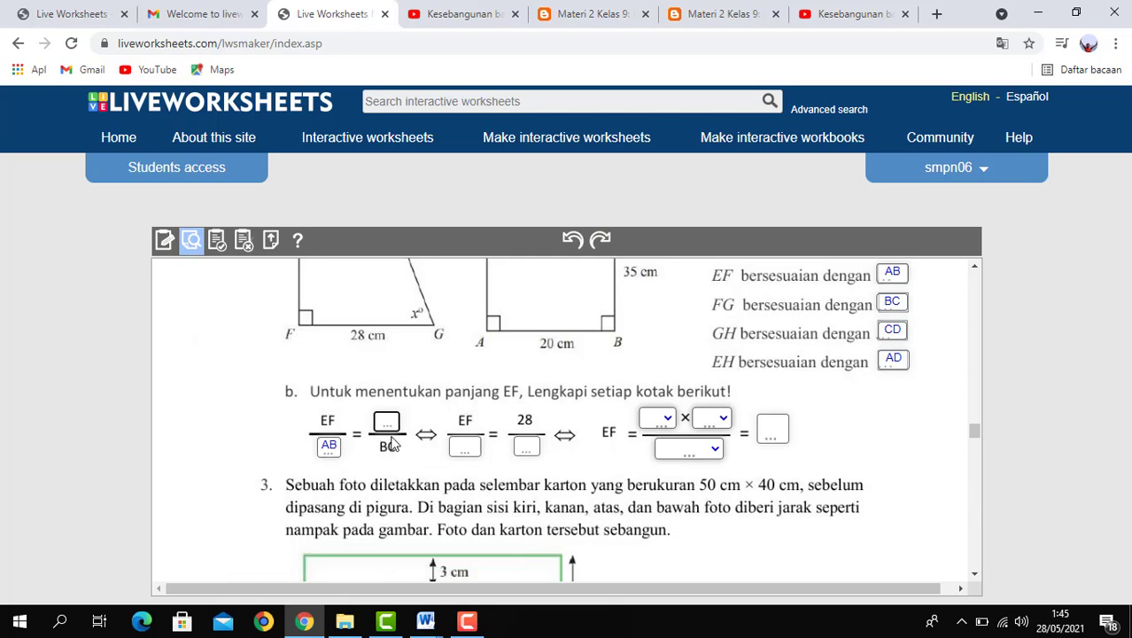
text(FG)
Step: Fill question 2b's second proportion with 20 under EF and 35 under 28
scroll(396, 418, up, 1)
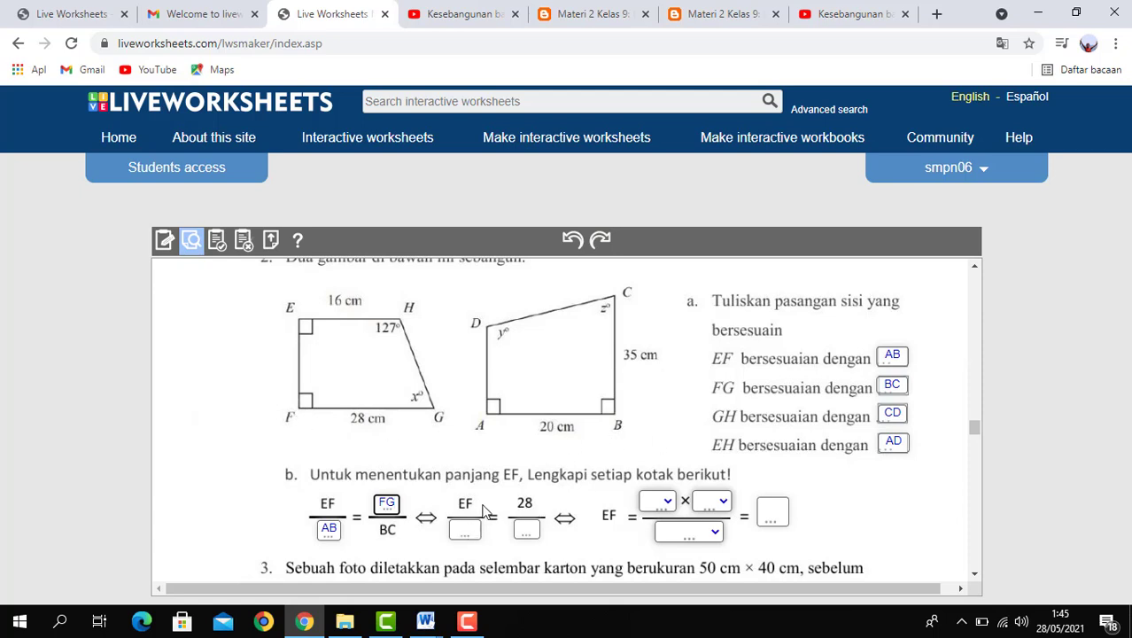
click(467, 535)
text(20)
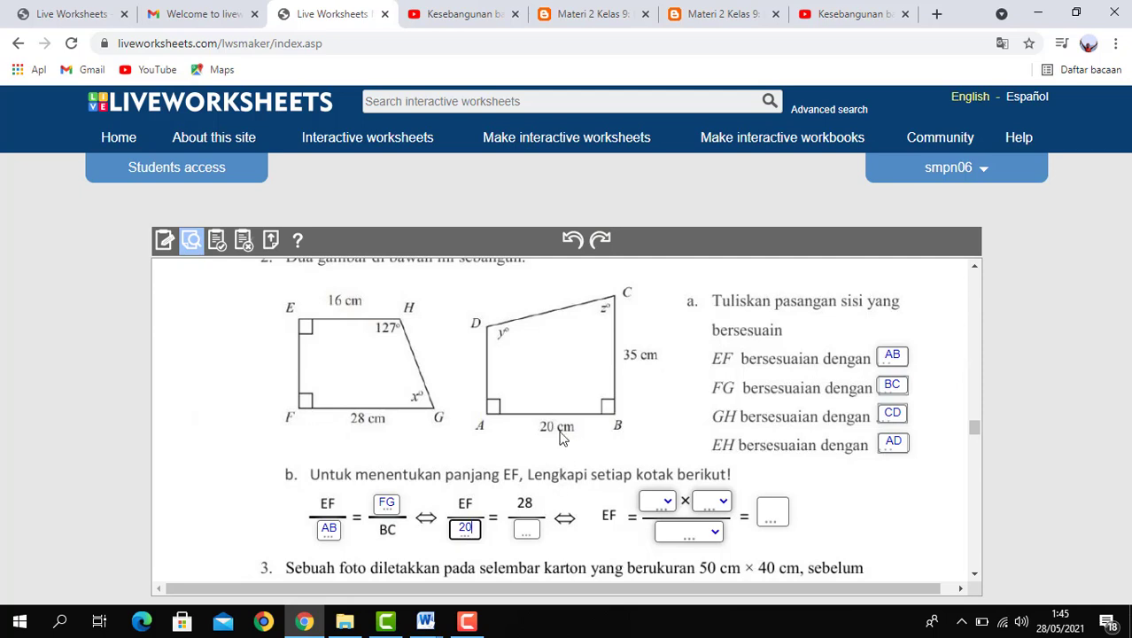
click(524, 535)
text(35)
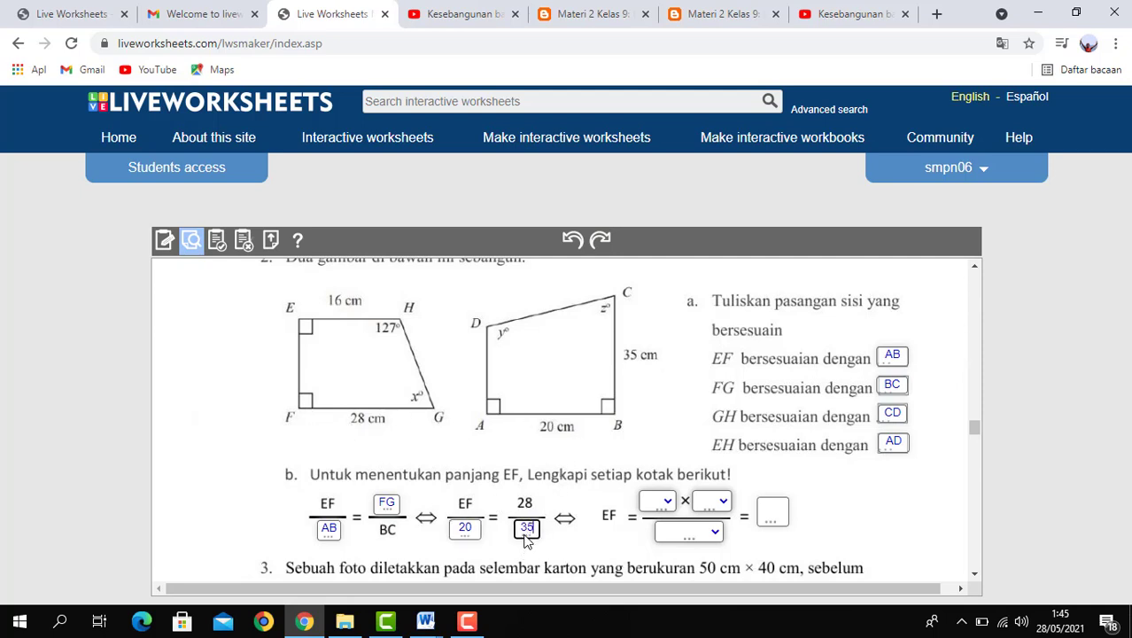
Step: Complete question 2b's EF calculation by choosing 20 × 28 over 35 and entering 16 as the result
click(670, 504)
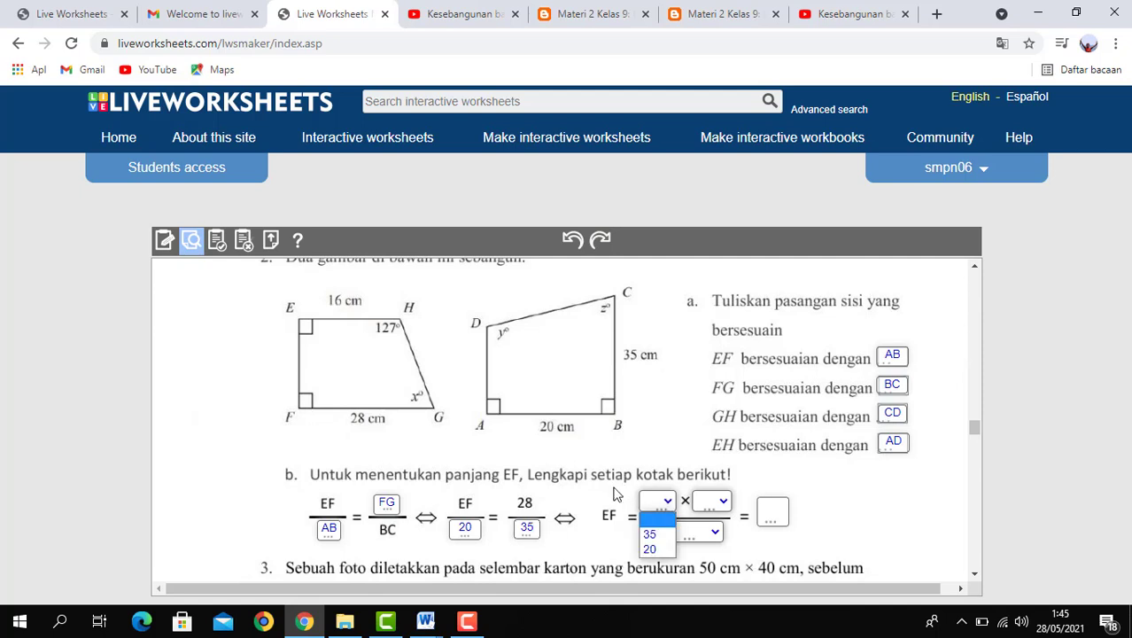
click(630, 498)
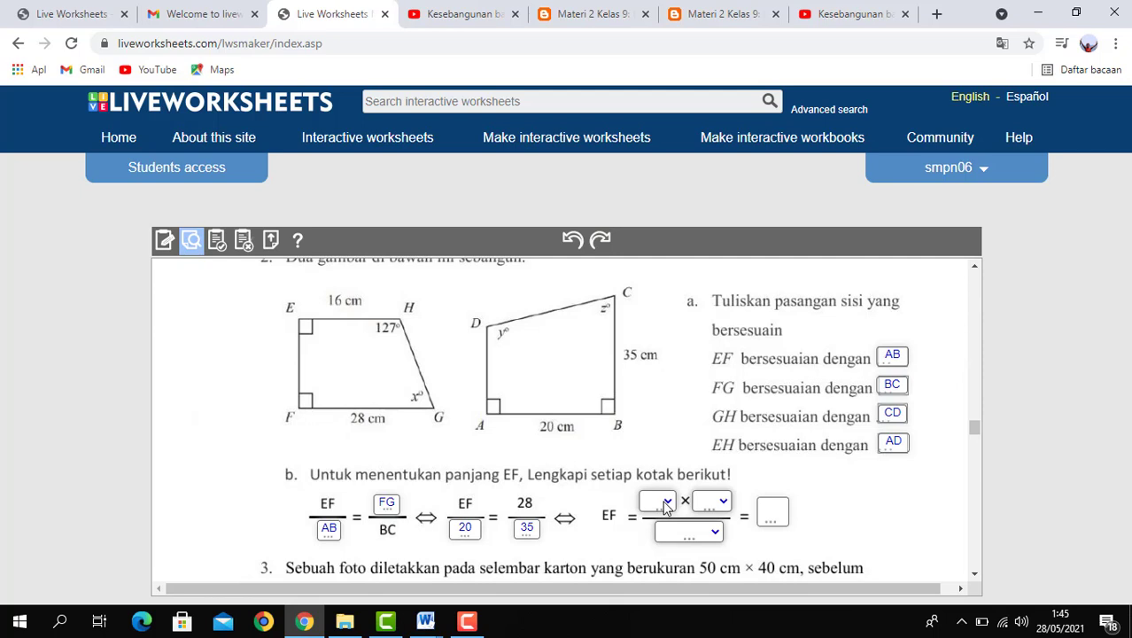
click(666, 503)
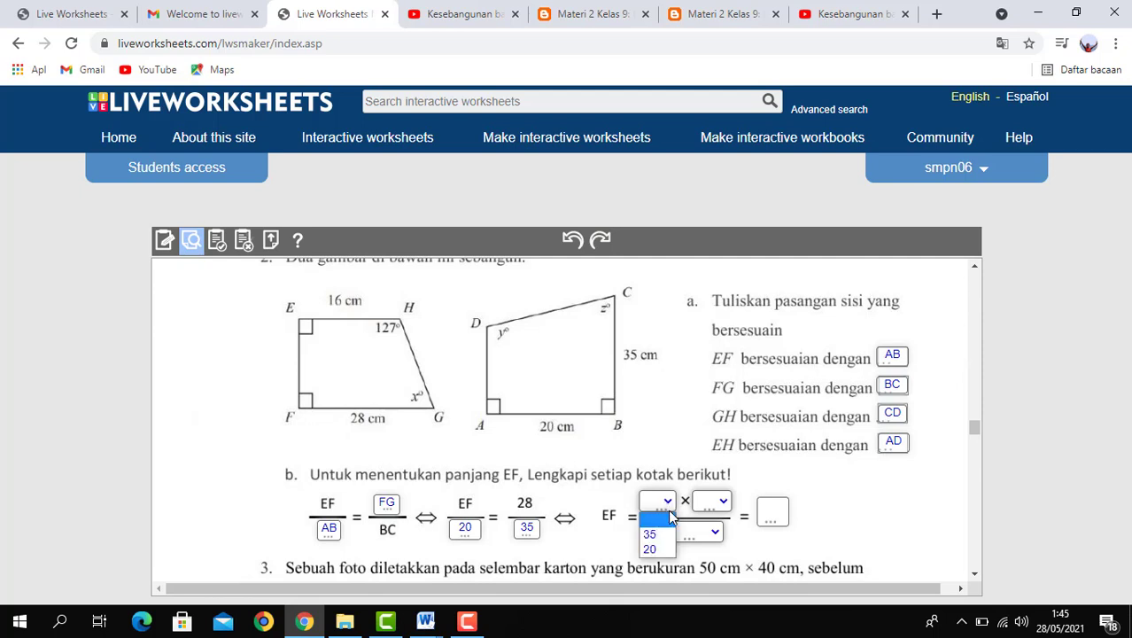
click(656, 543)
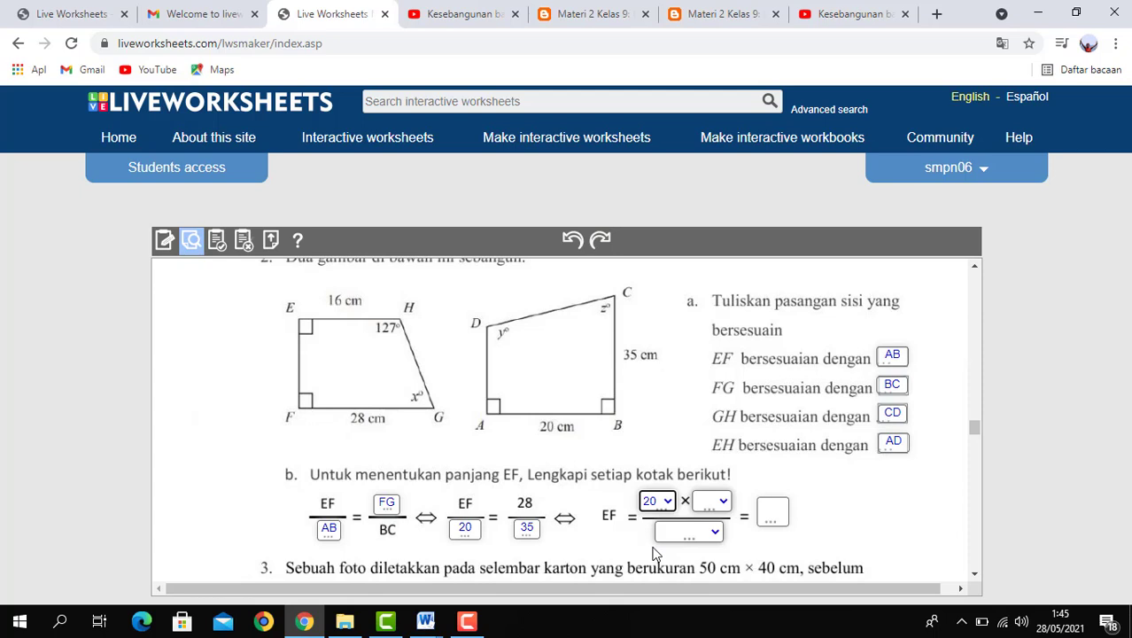
click(720, 503)
click(707, 535)
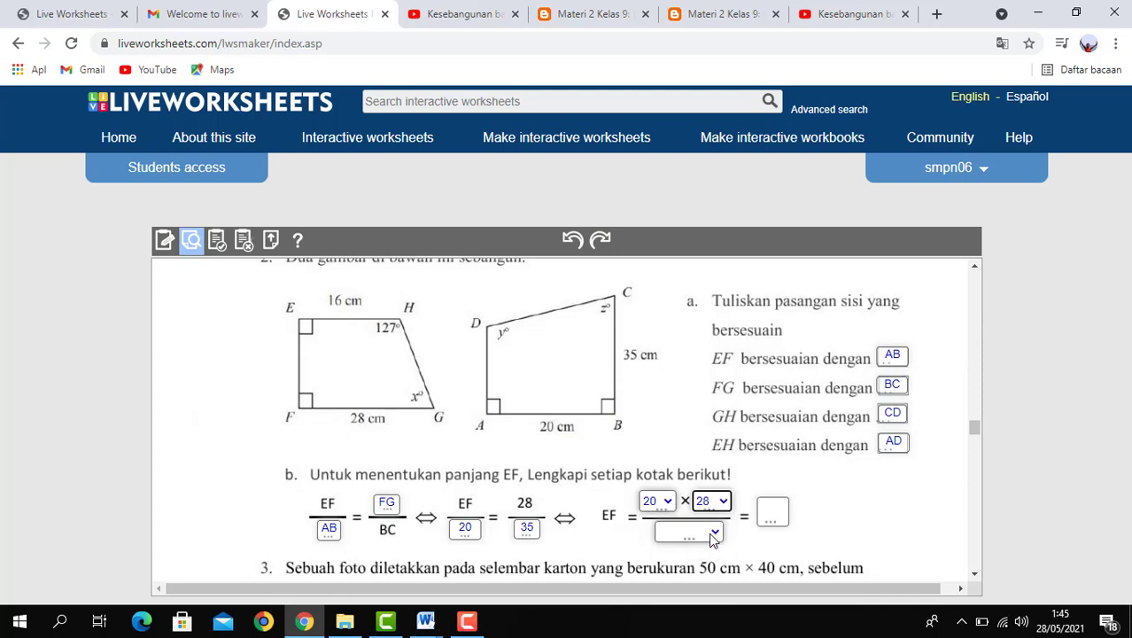
click(713, 536)
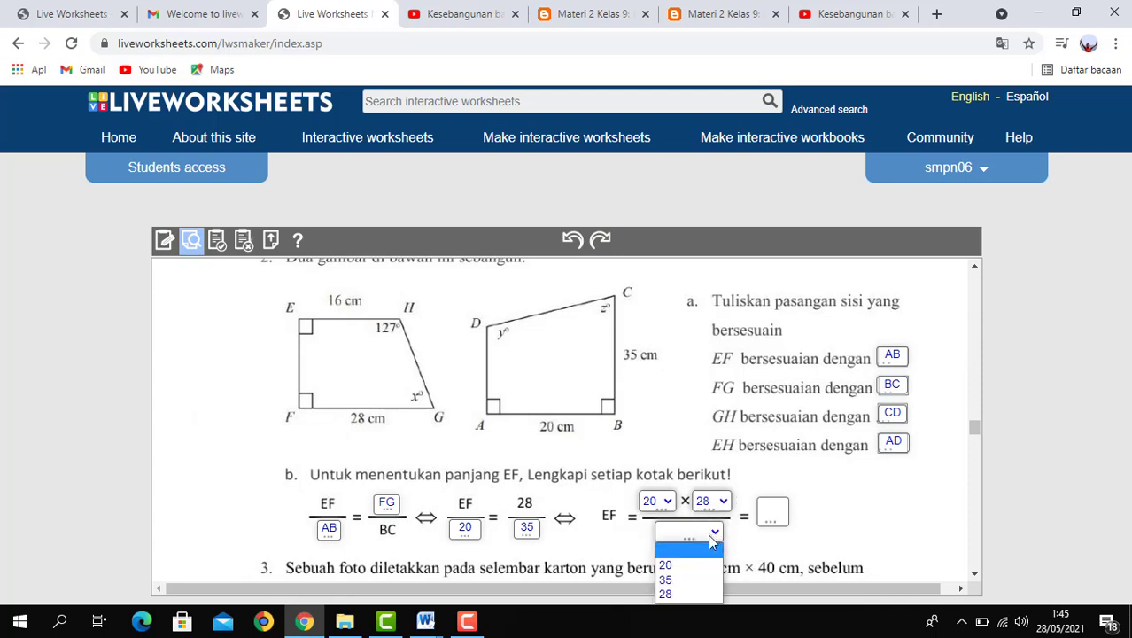
click(698, 580)
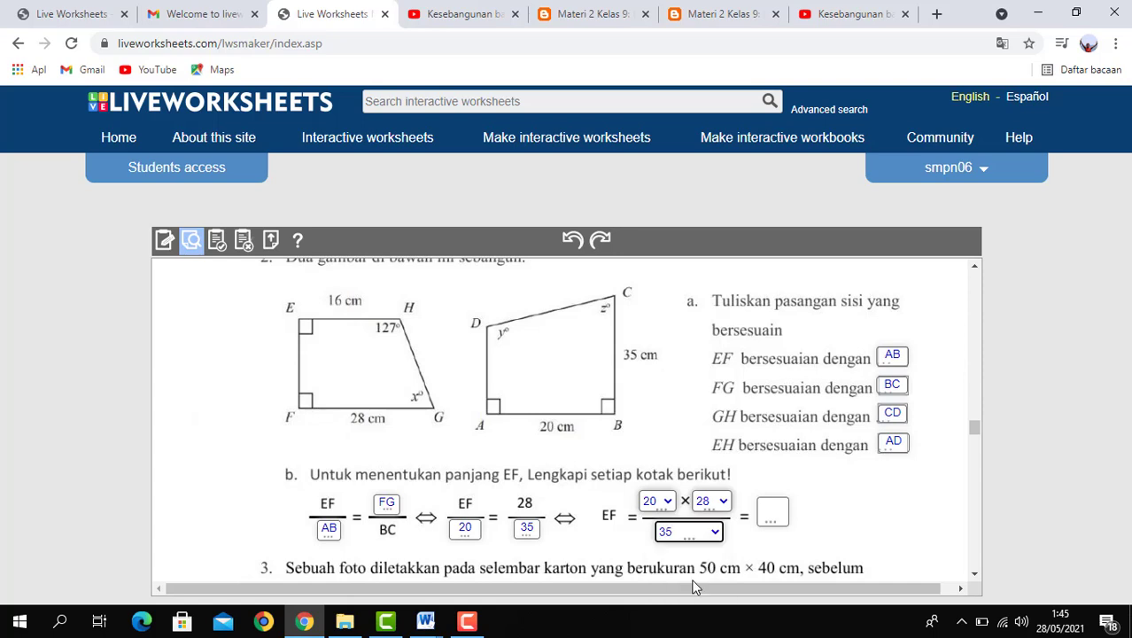
click(769, 520)
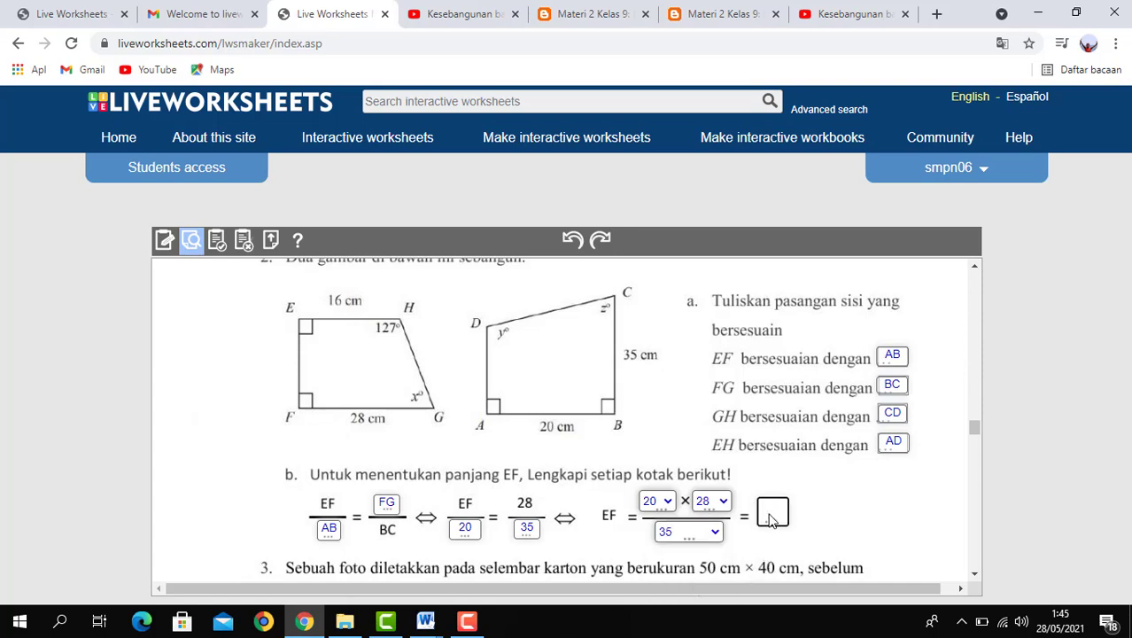
text(16)
Step: Fill question 3a's known values with 50 cm for Panjang karton, 40 cm for Lebar karton and 40 cm for Panjang foto
scroll(866, 523, down, 3)
scroll(771, 478, down, 3)
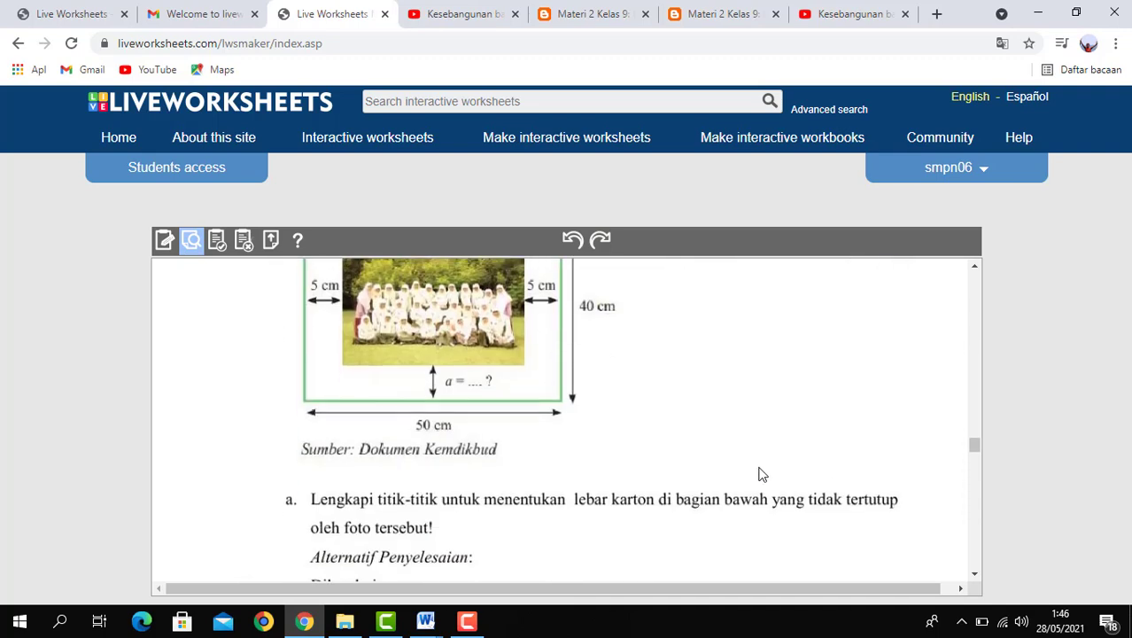
scroll(759, 474, down, 3)
scroll(713, 476, down, 2)
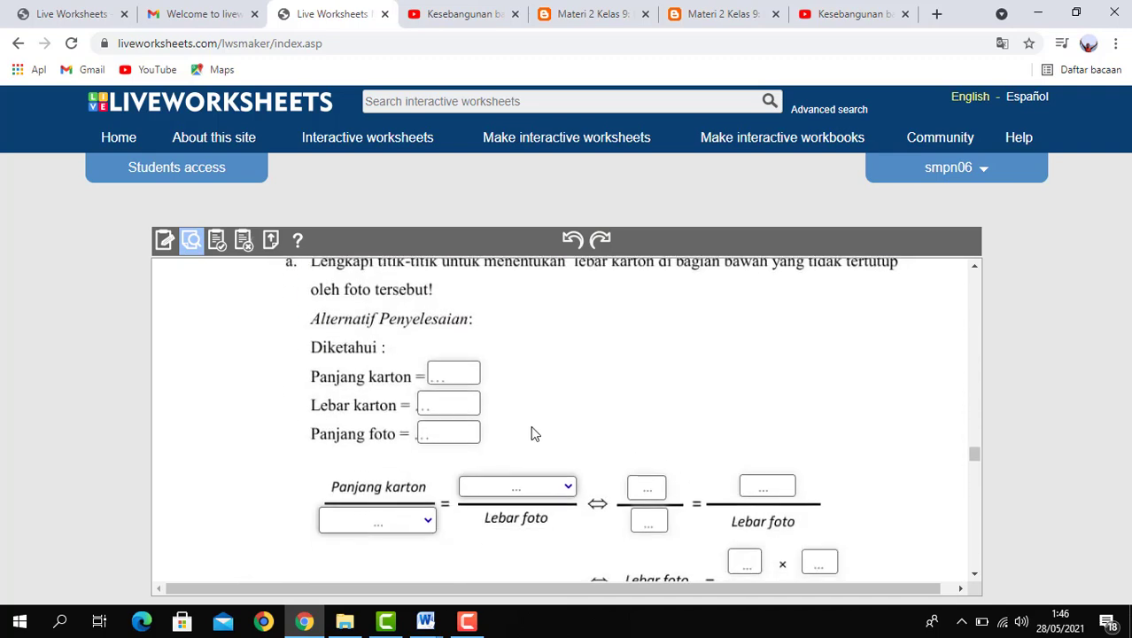
click(448, 379)
text(50 cm)
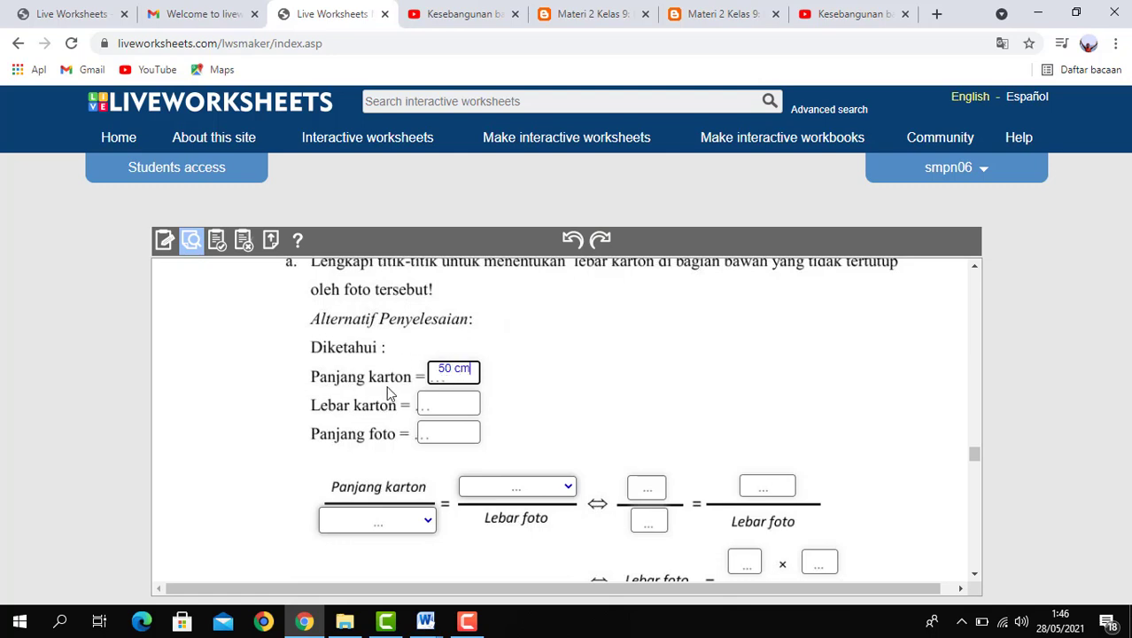
click(438, 409)
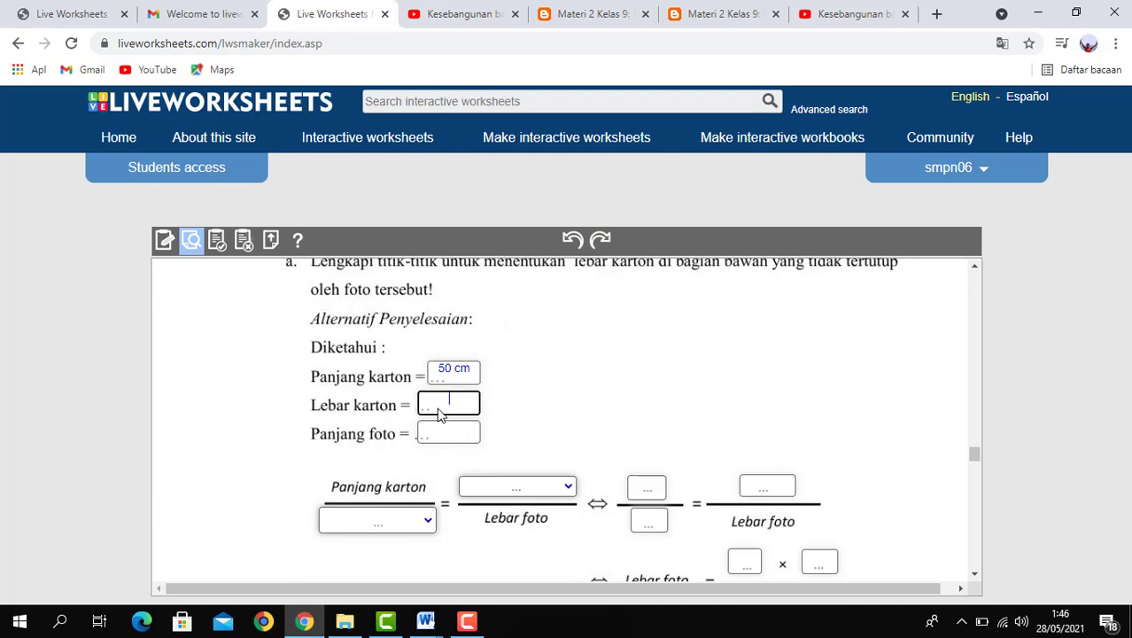
text(40 cm)
click(445, 433)
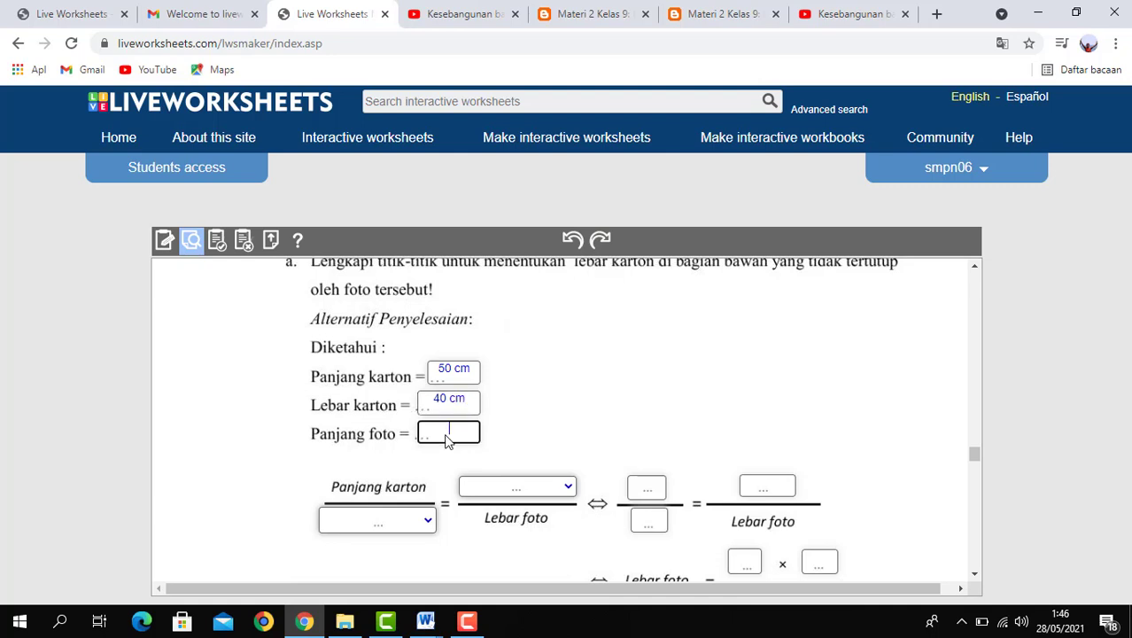
text(40 cm)
Step: Complete question 3a's worded proportion by choosing panjang foto under Panjang karton and lebar karton over Lebar foto
click(410, 523)
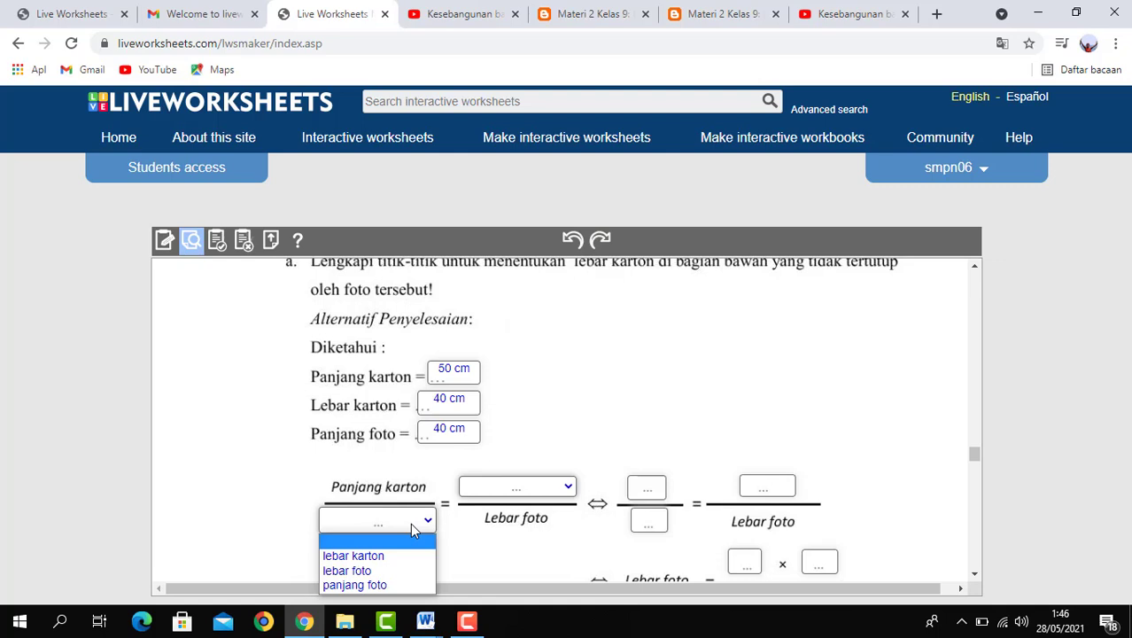
click(391, 584)
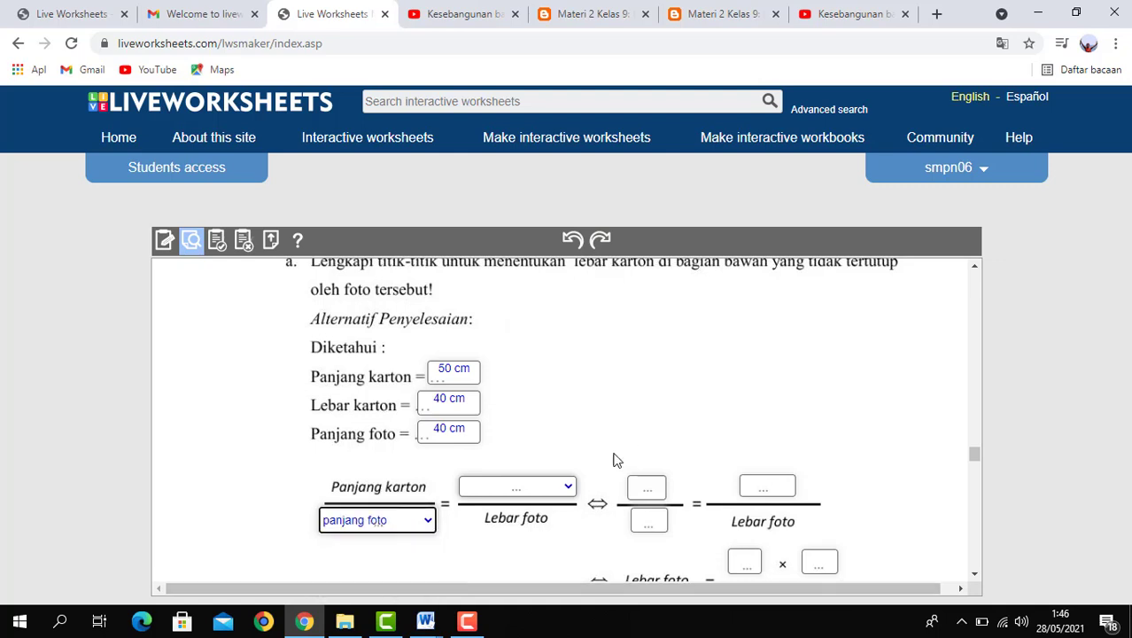
click(554, 490)
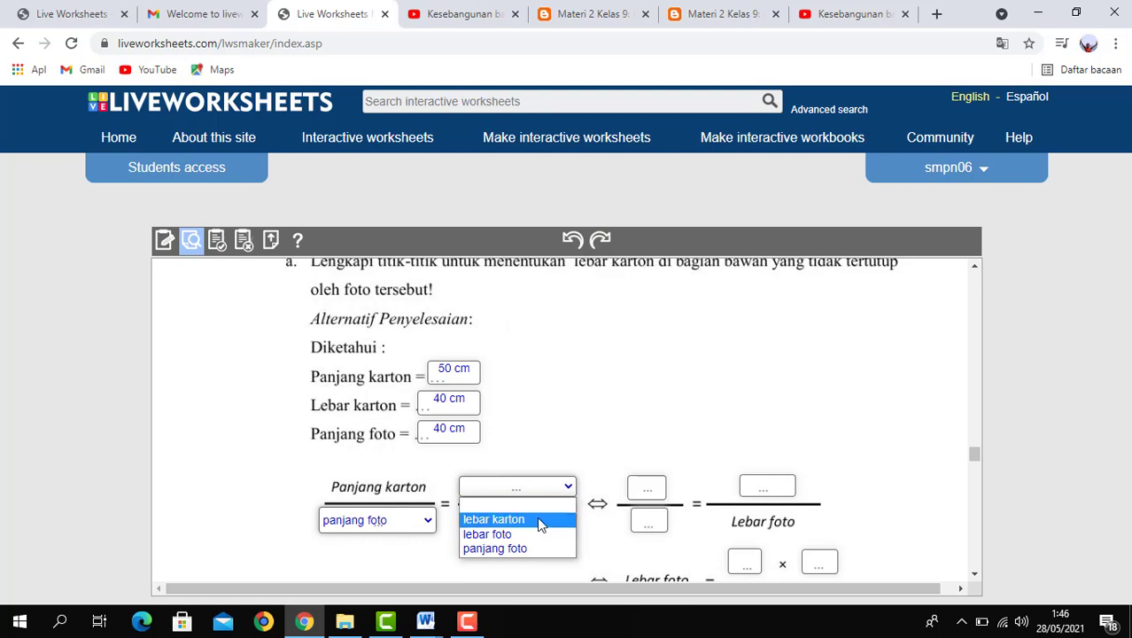
click(539, 521)
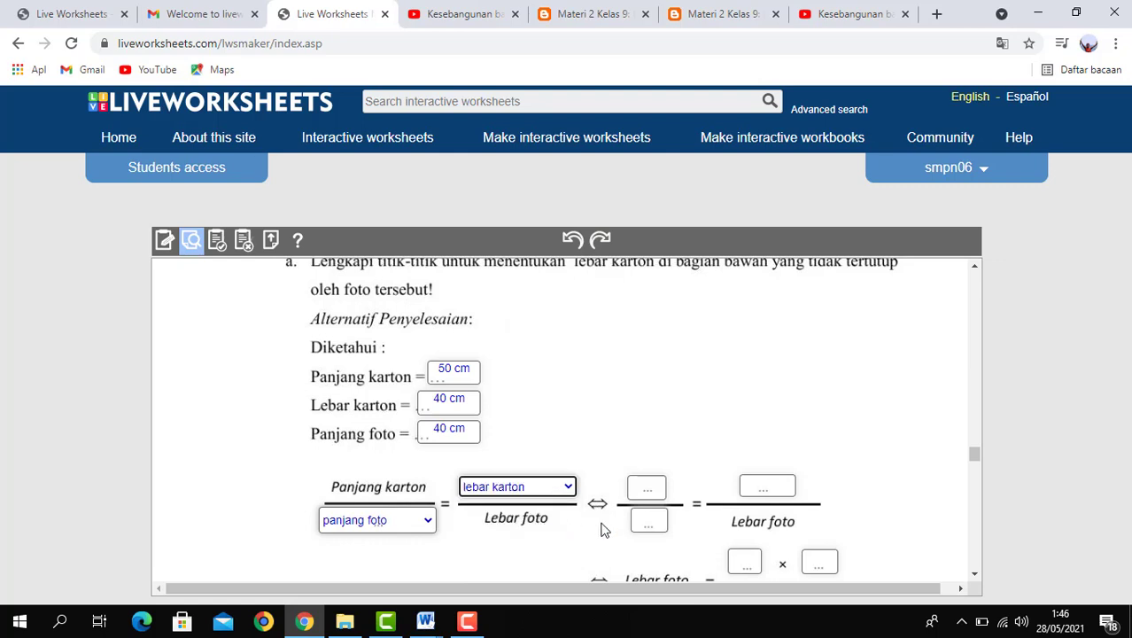
Step: Fill question 3a's numeric proportion with 50 over 40 and 40 over Lebar foto
scroll(687, 531, down, 1)
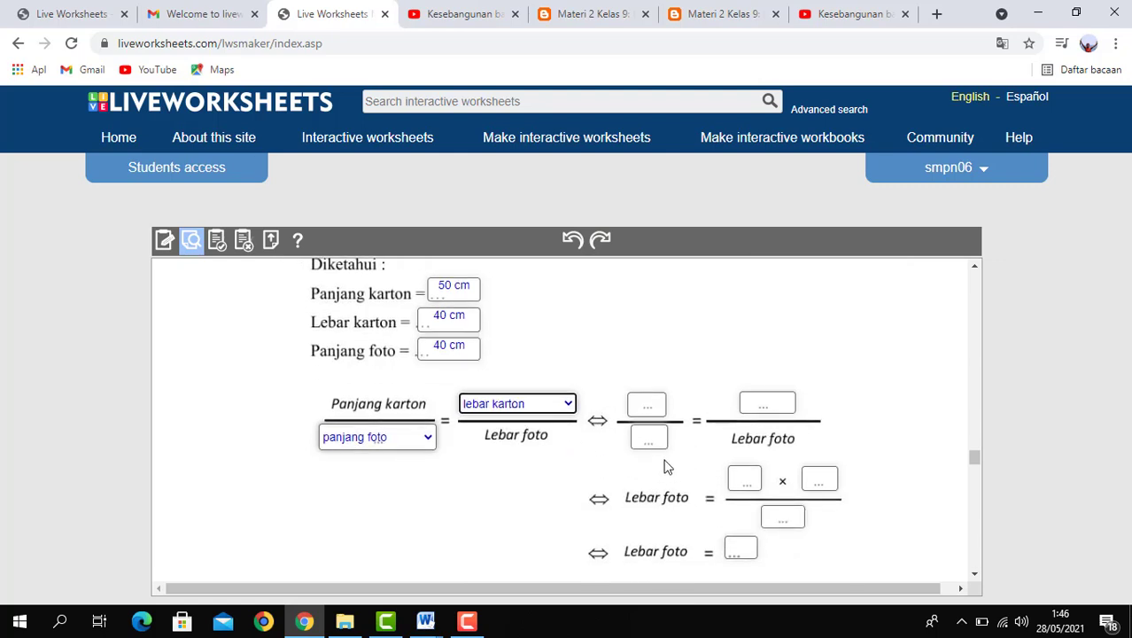
click(650, 413)
text(50)
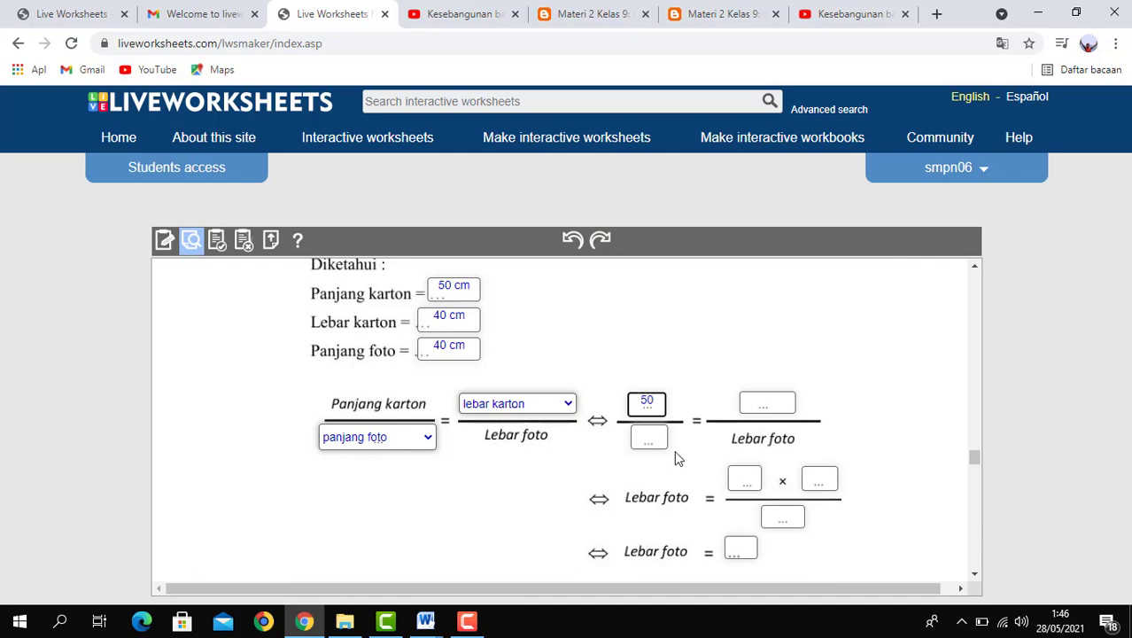
click(651, 444)
text(40)
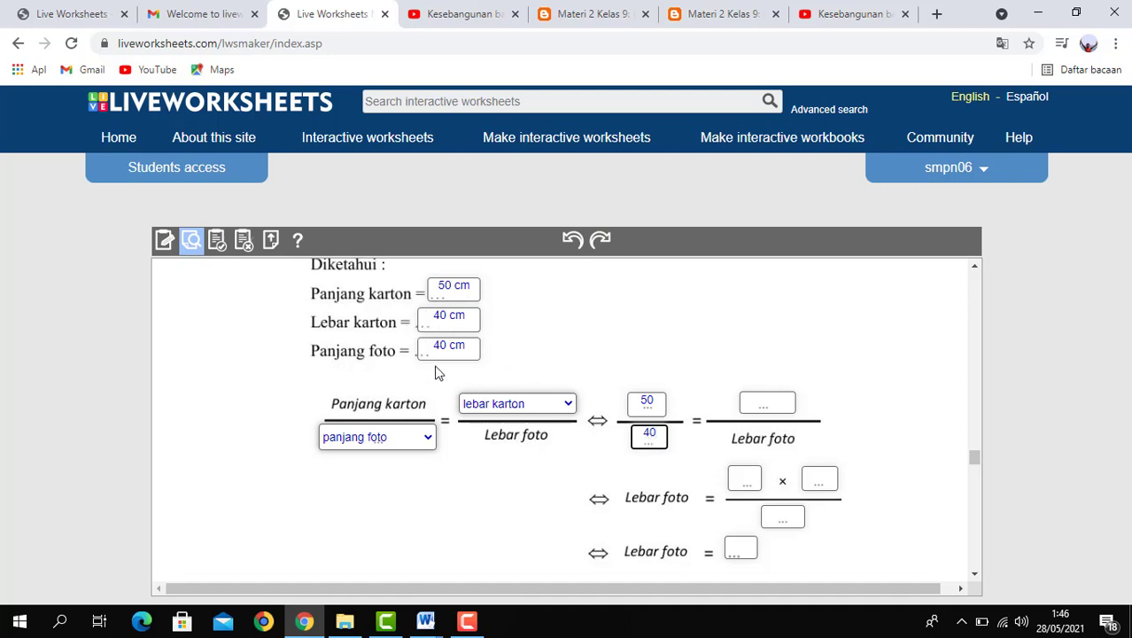
click(768, 410)
text(40)
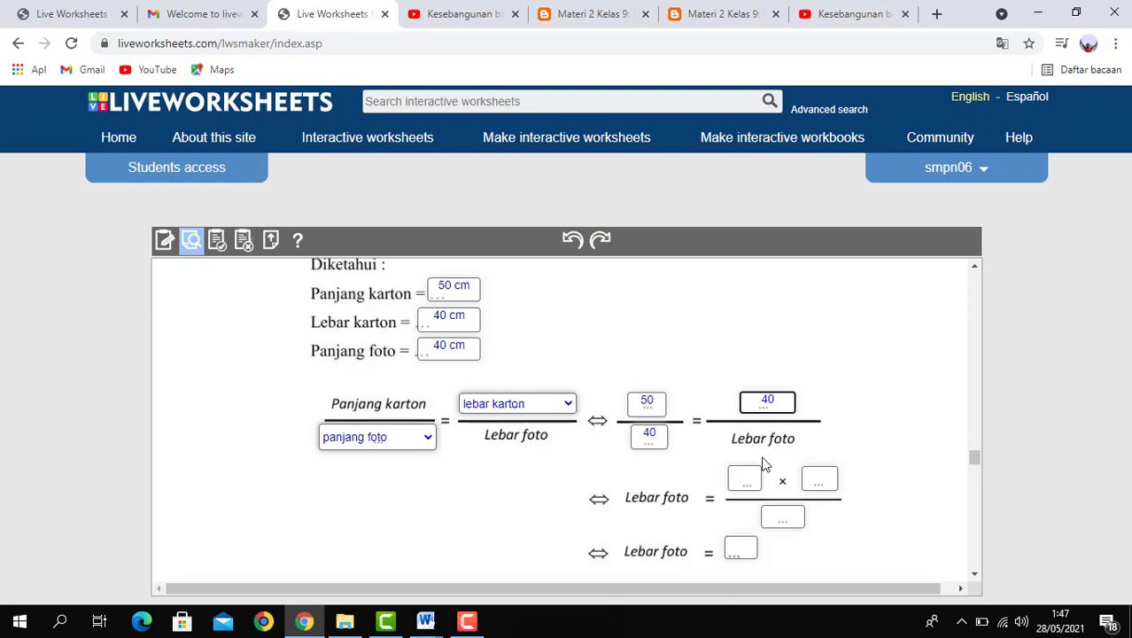
Step: Complete question 3a's Lebar foto calculation with 40 × 40 over 50 and the result 32
scroll(770, 456, down, 1)
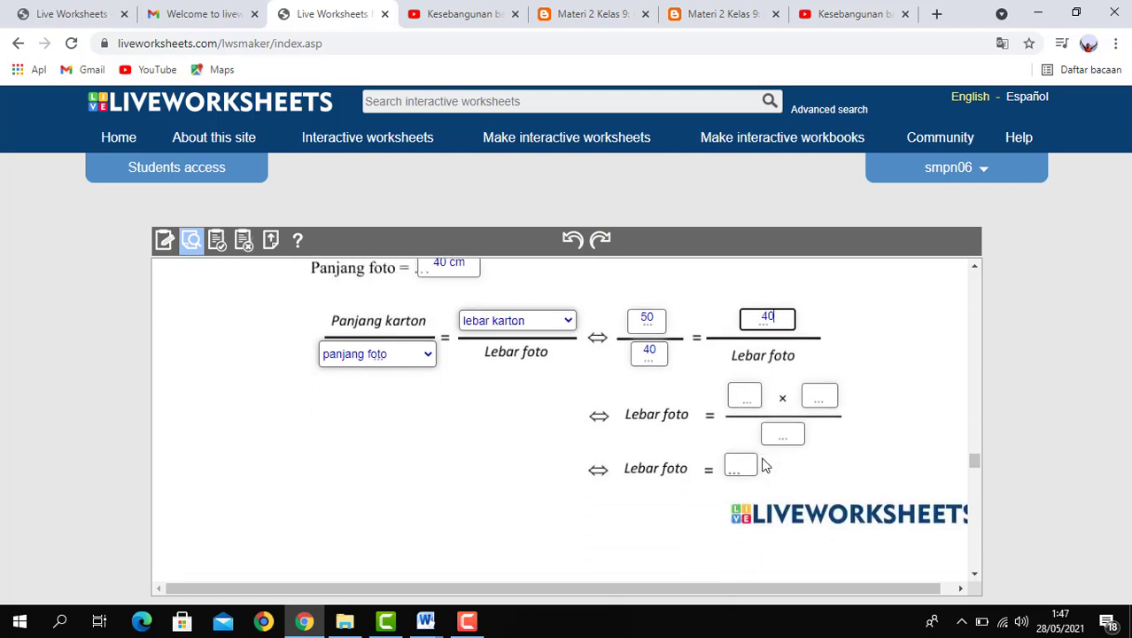
click(748, 408)
text(40)
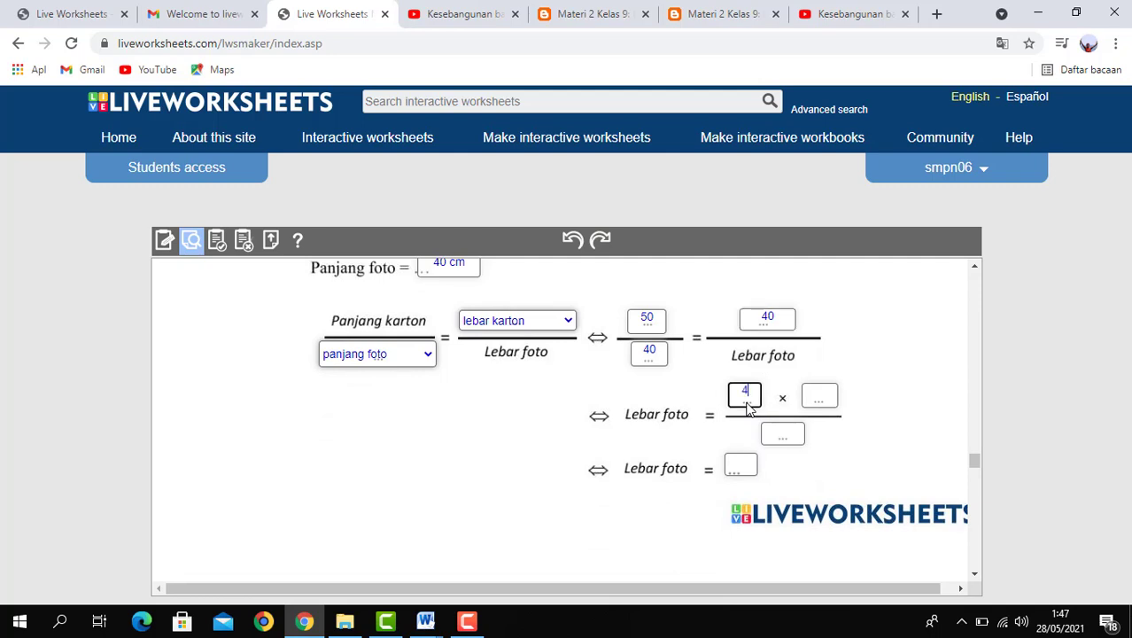
click(827, 400)
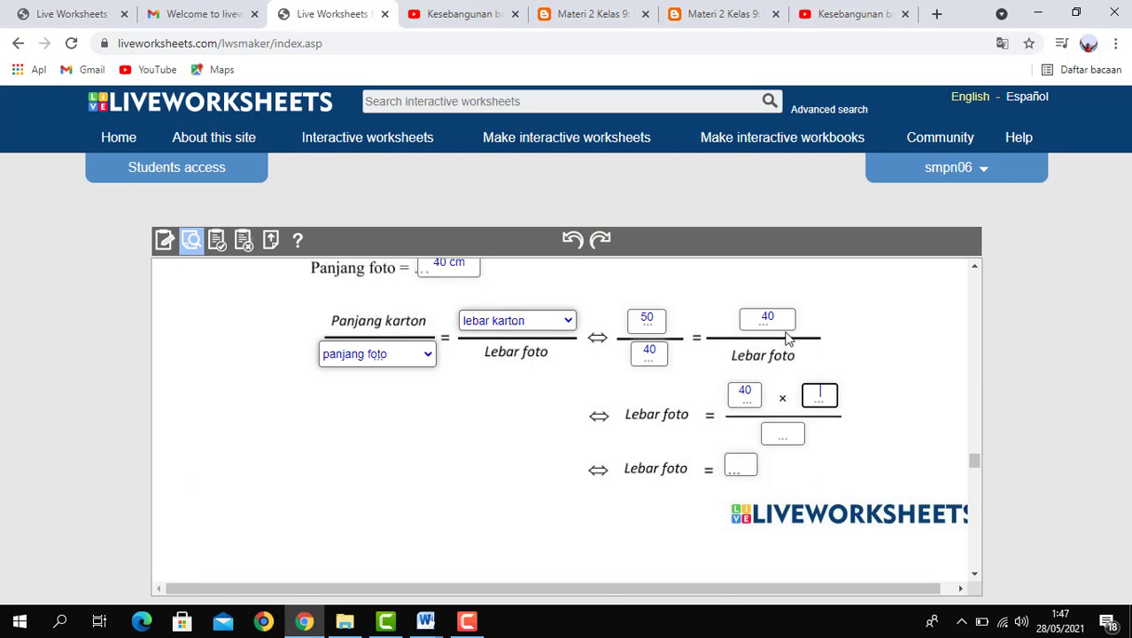
text(40)
click(779, 435)
text(50)
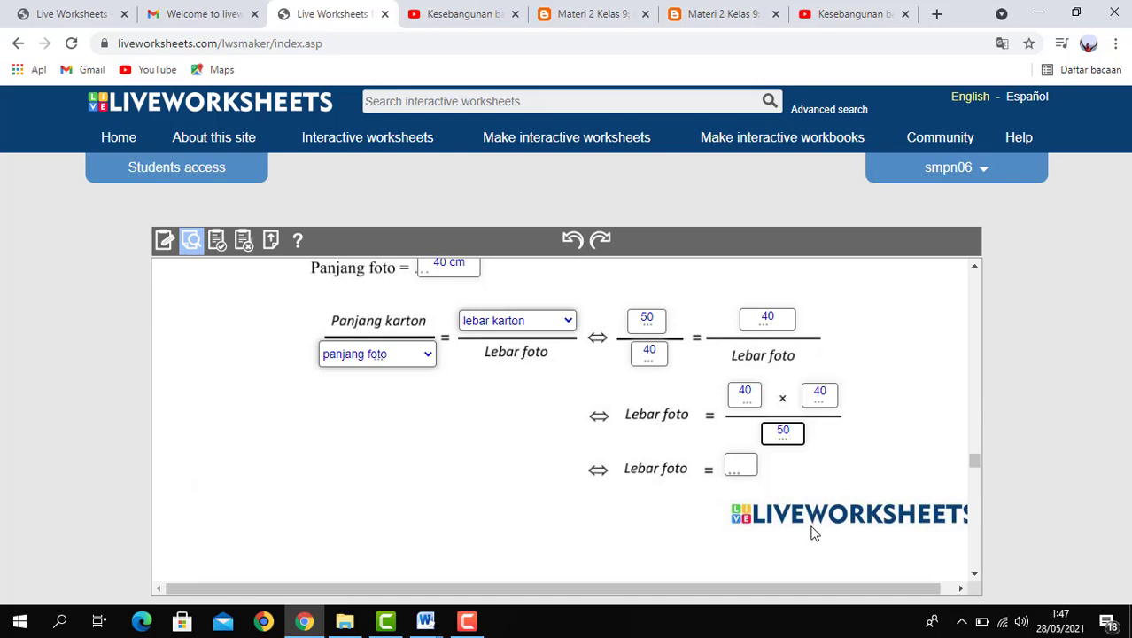
click(739, 471)
text(32)
Step: Fill the first line of question 3a's uncovered bottom width calculation with 40 for lebar karton and 32 for lebar foto
scroll(708, 488, down, 5)
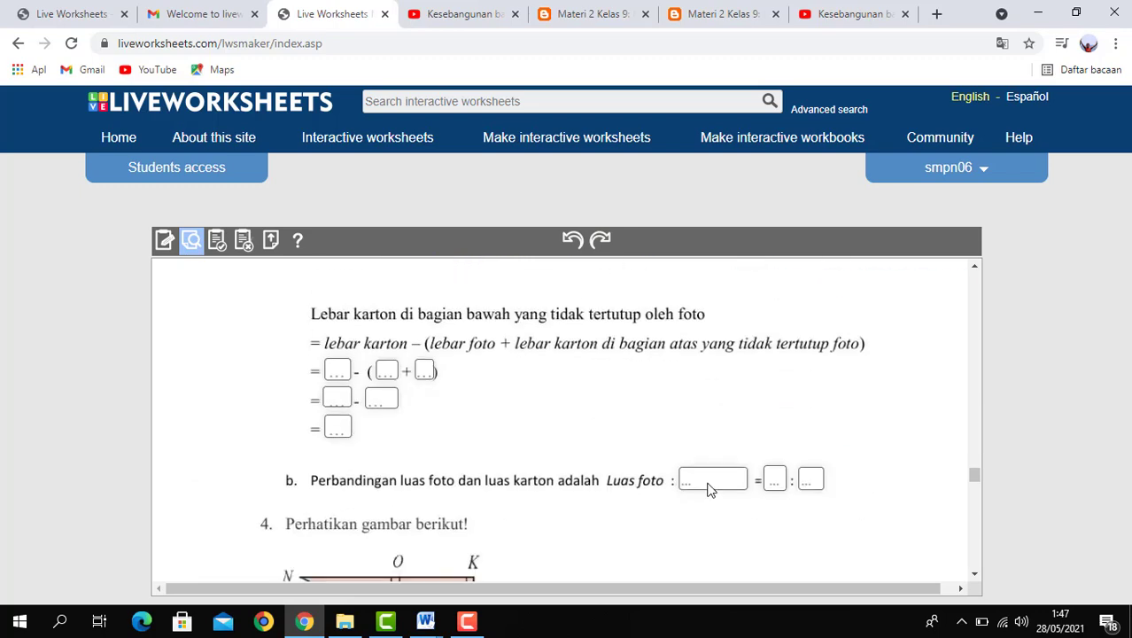
scroll(690, 493, up, 2)
click(338, 374)
scroll(568, 404, up, 5)
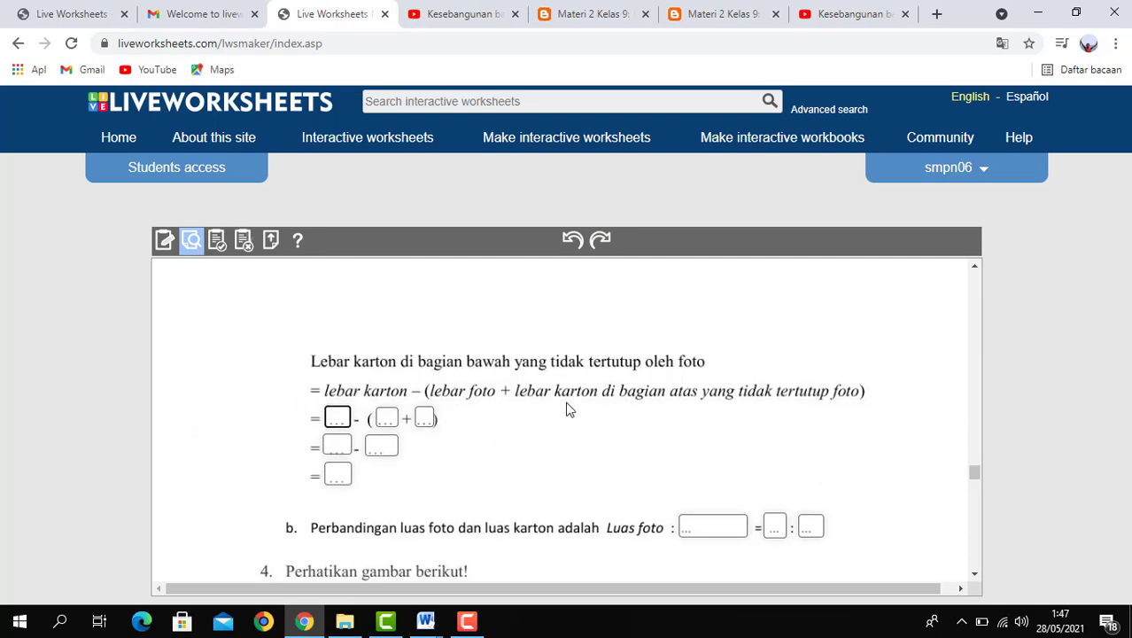
scroll(460, 456, down, 5)
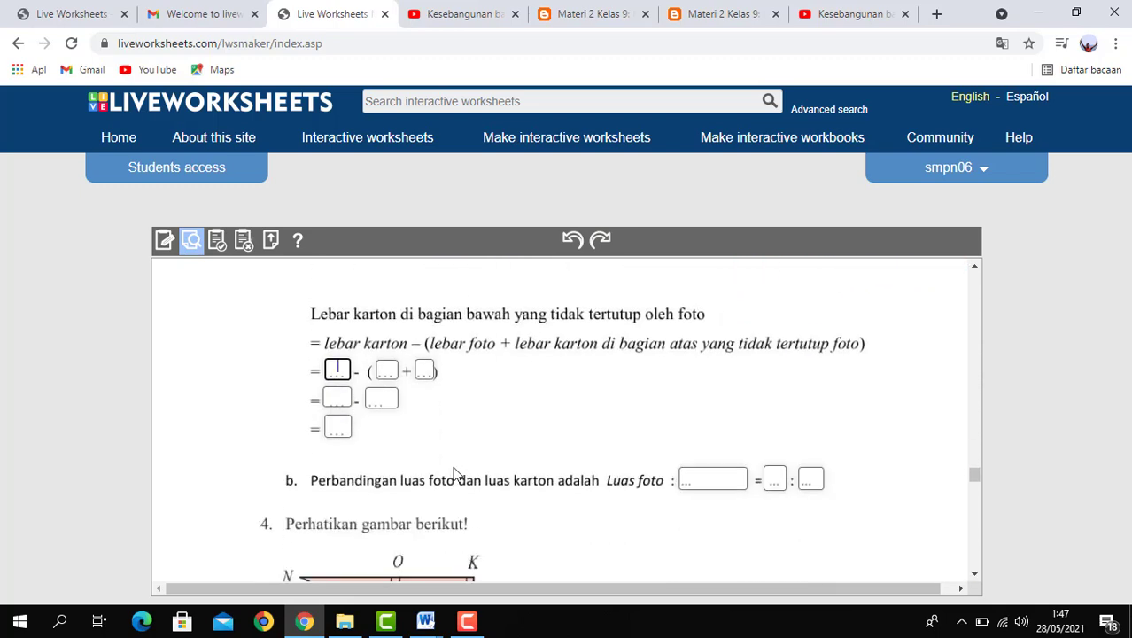
text(0)
scroll(546, 393, up, 3)
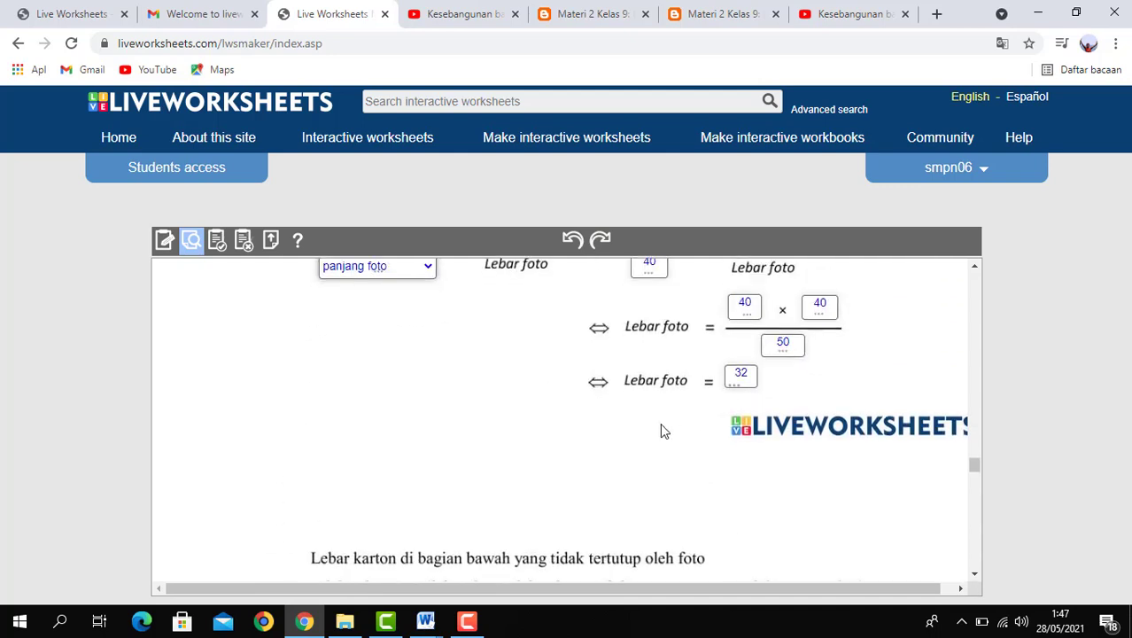
scroll(531, 447, down, 3)
click(387, 372)
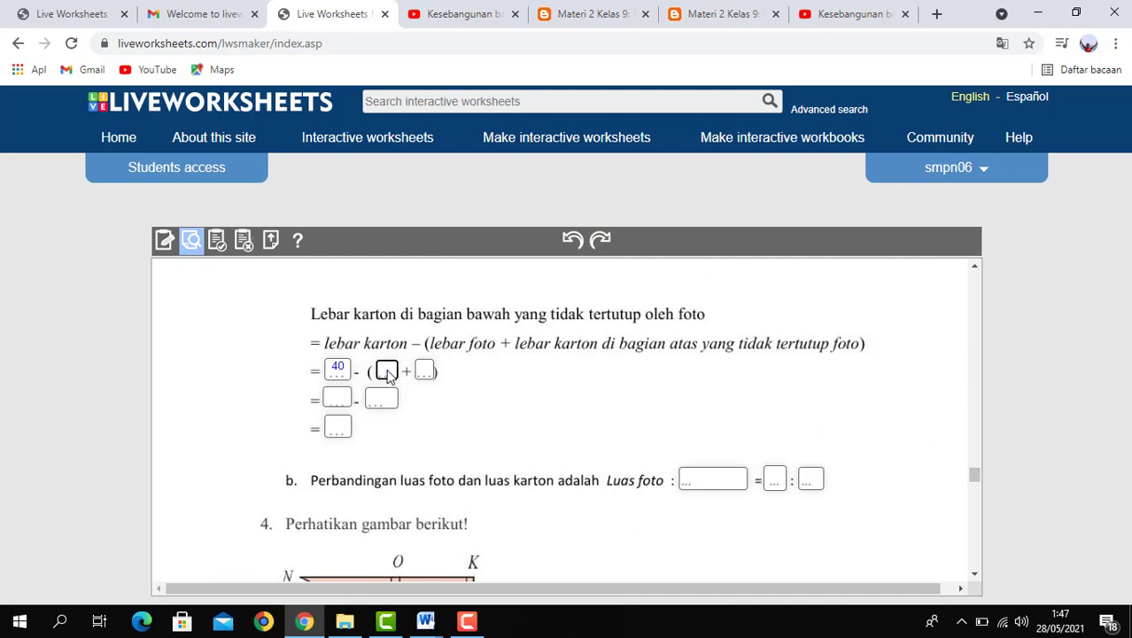
text(32)
Step: Check question 3's figure for the top gap, enter 3 as the bracket's second term, and start the calculation's second line with 40
scroll(532, 410, up, 2)
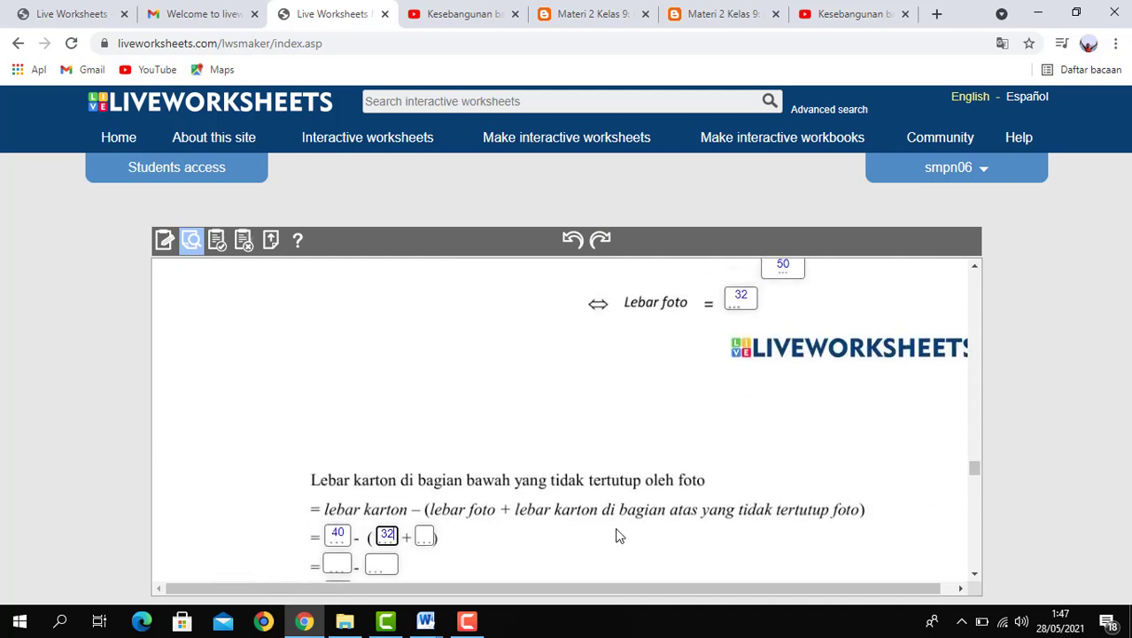
scroll(826, 530, up, 3)
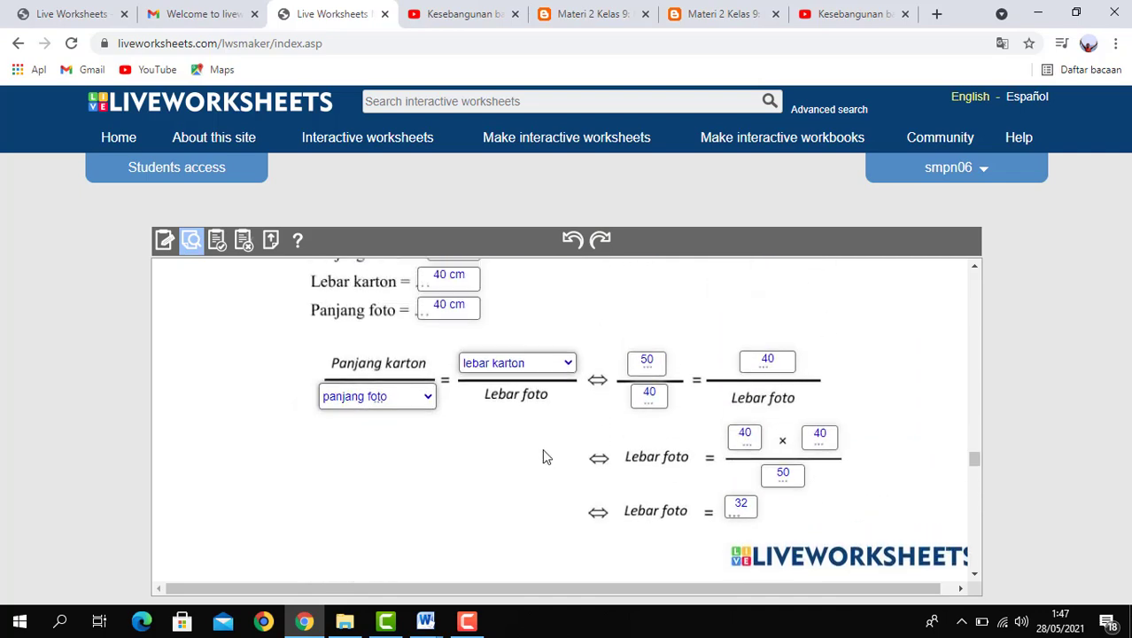
scroll(544, 456, up, 3)
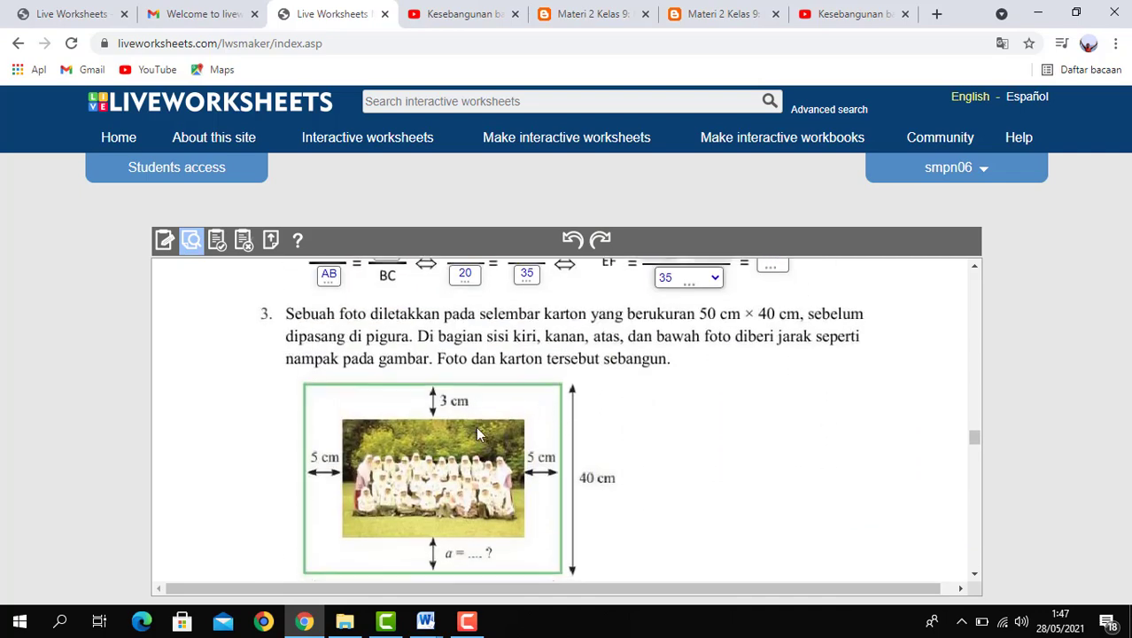
scroll(477, 429, down, 10)
click(422, 289)
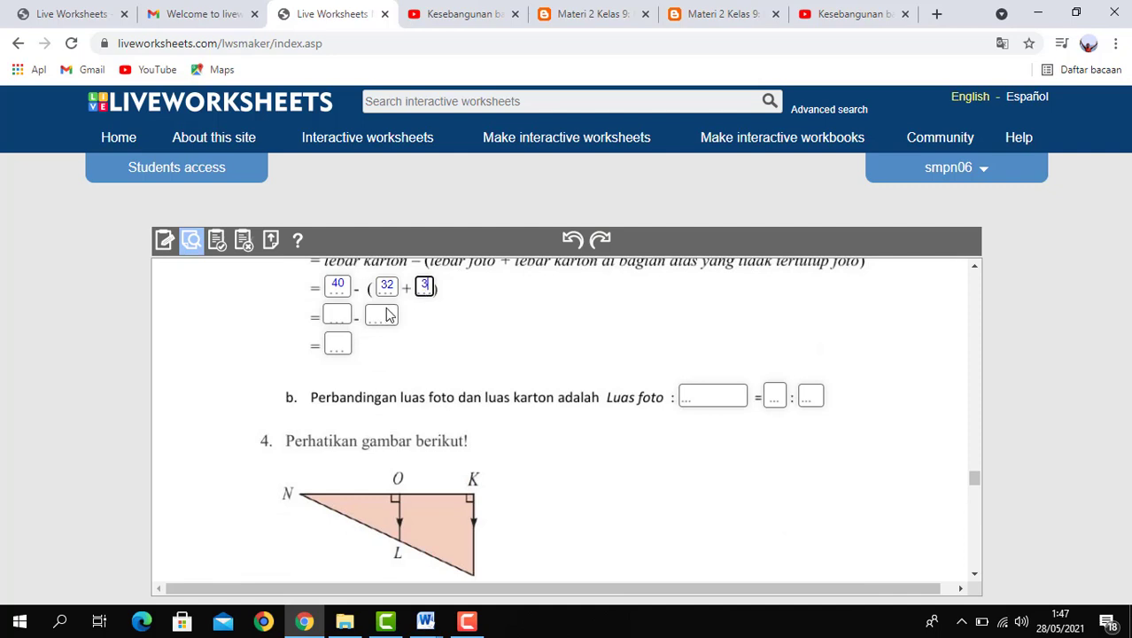
click(337, 319)
text(4)
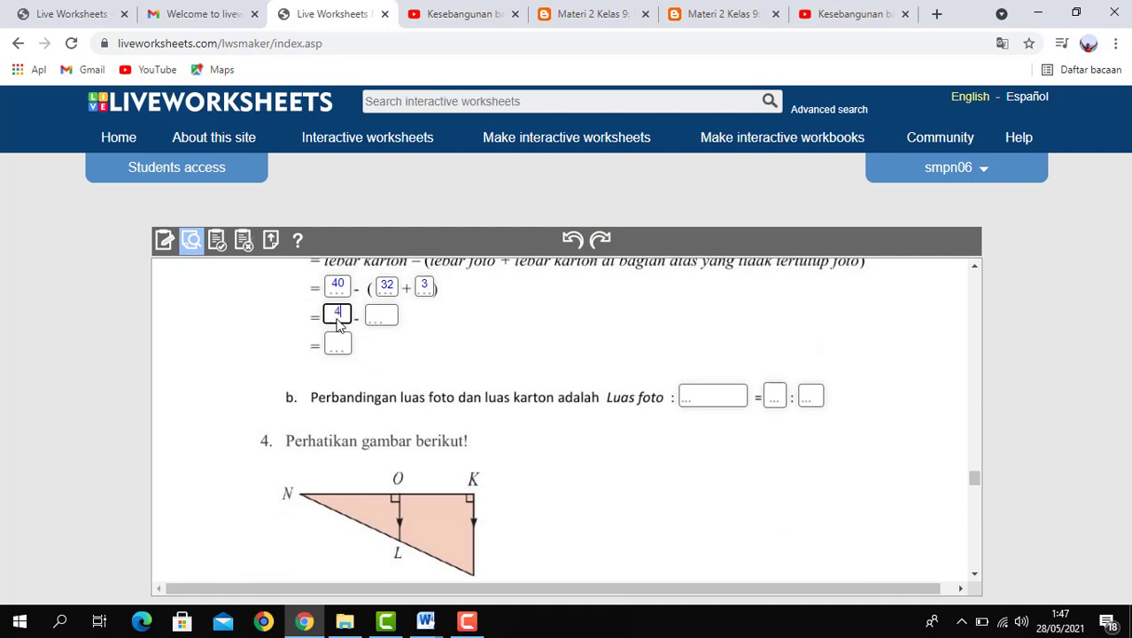
text(0)
Step: Choose question 4's angle reasons: siku-siku for angle NKM, berhimpit for angle KNM and sehadap for angle NMK
scroll(375, 323, down, 3)
click(599, 439)
click(546, 486)
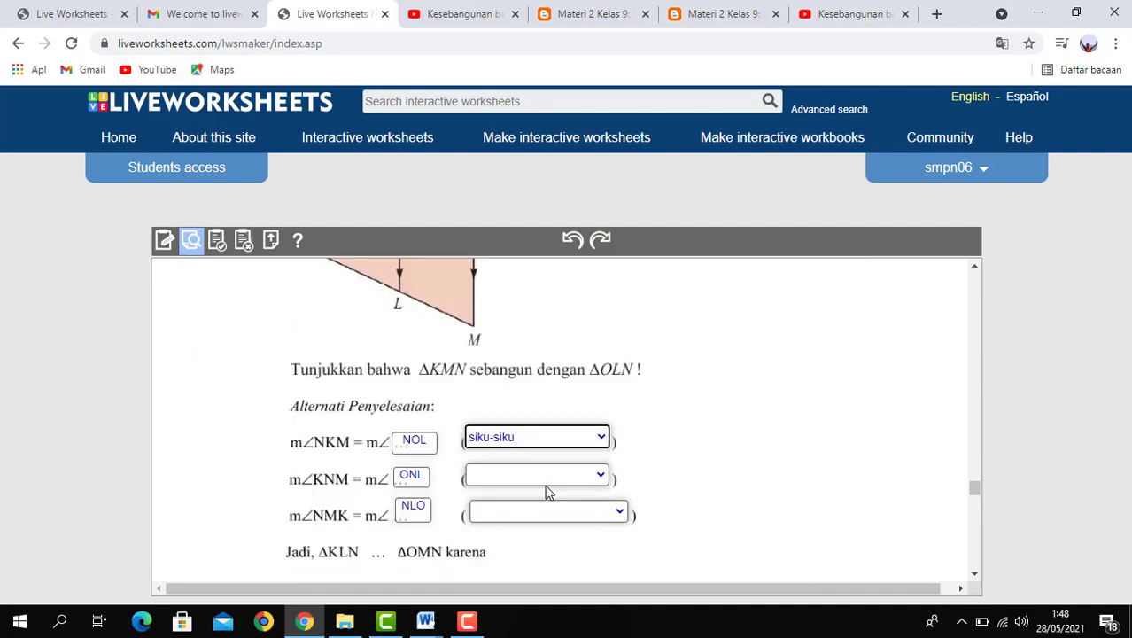
click(582, 481)
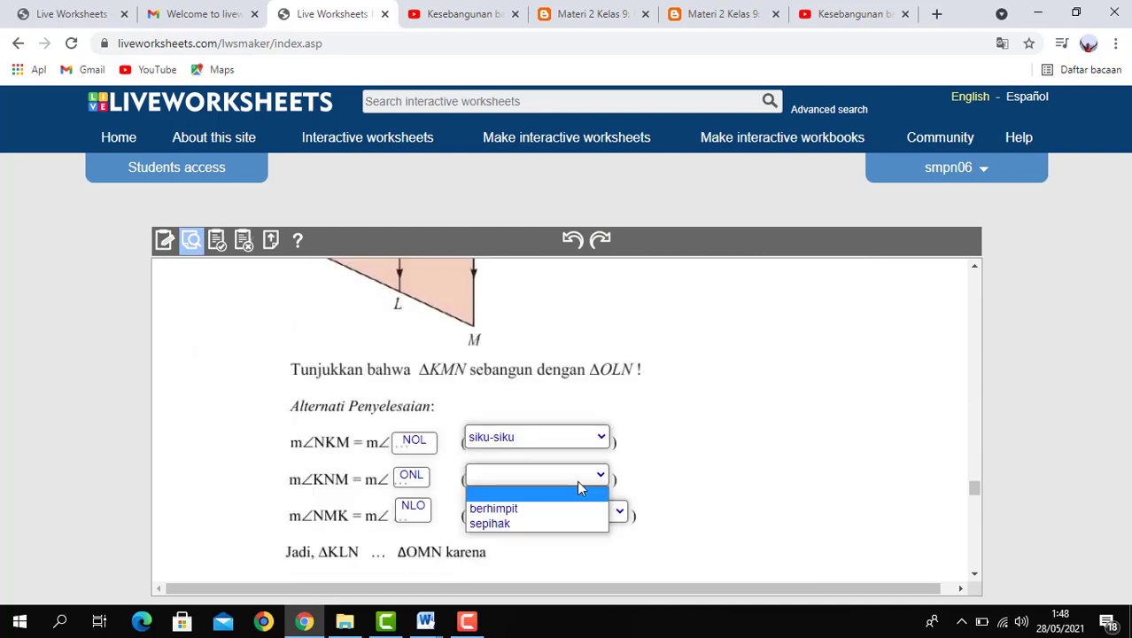
click(546, 509)
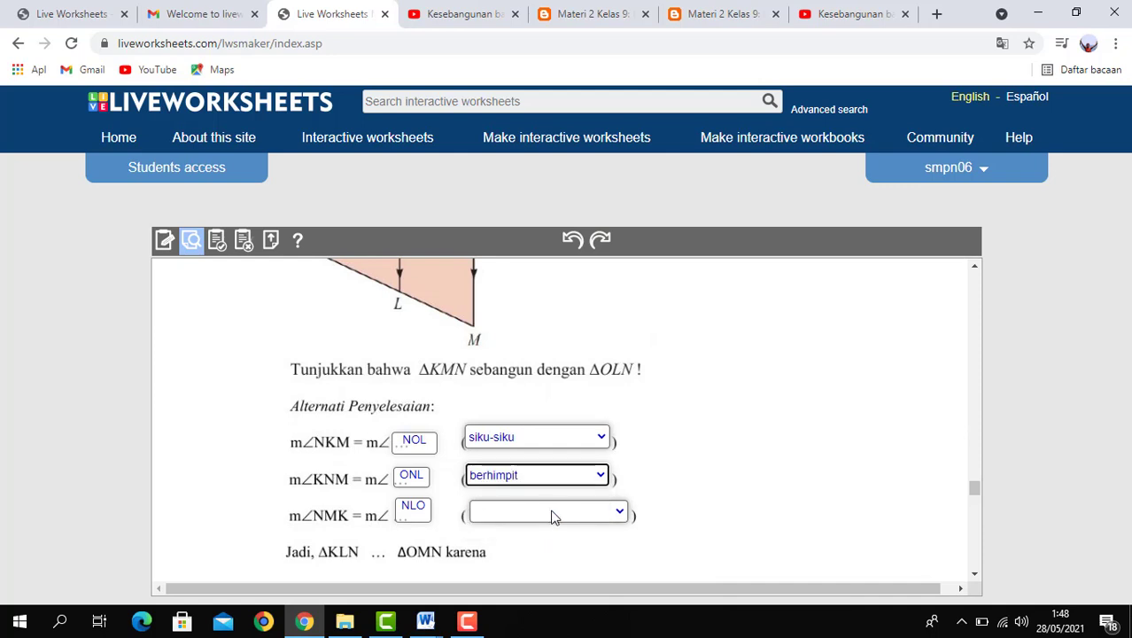
click(551, 514)
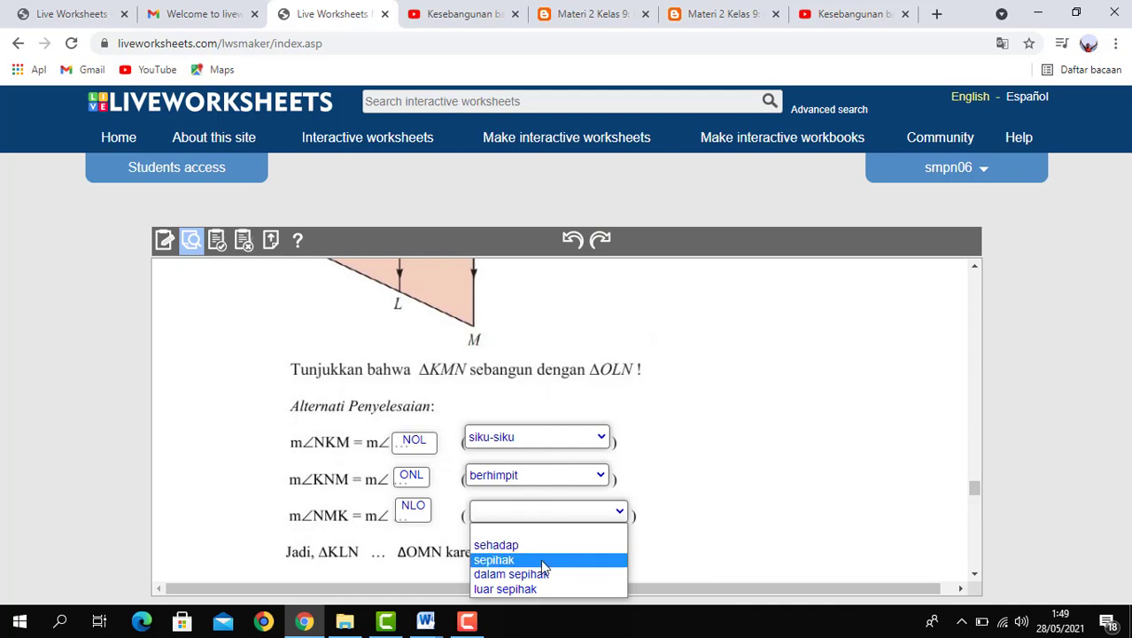
click(543, 546)
Step: Answer multiple-choice question 5 with A. 2 and question 6 with B. 240
scroll(599, 546, down, 3)
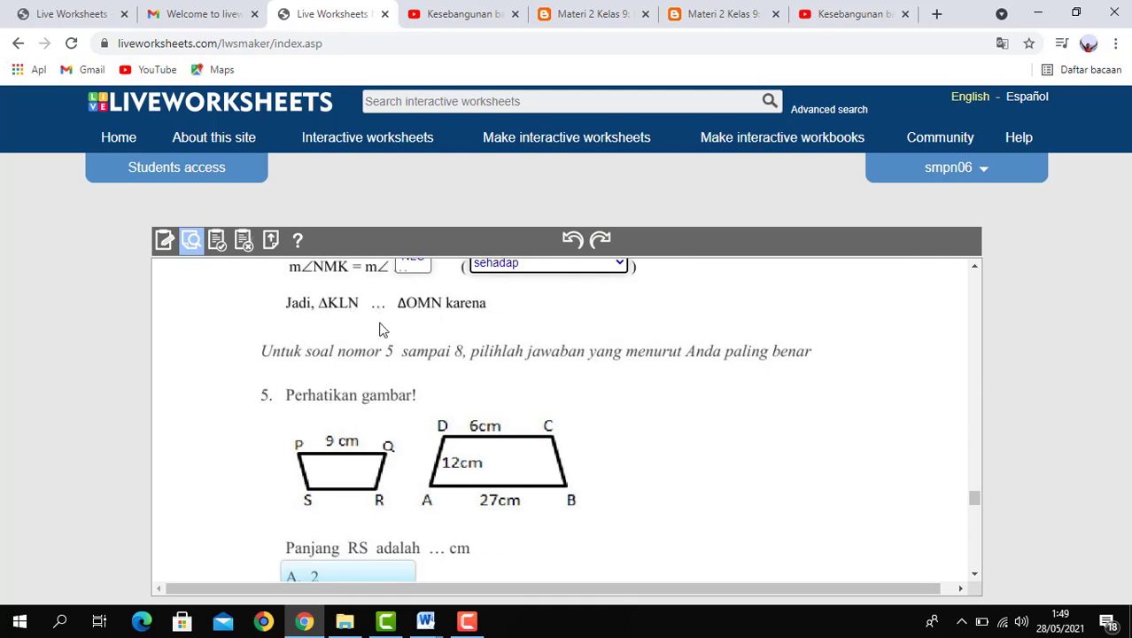
scroll(417, 461, down, 3)
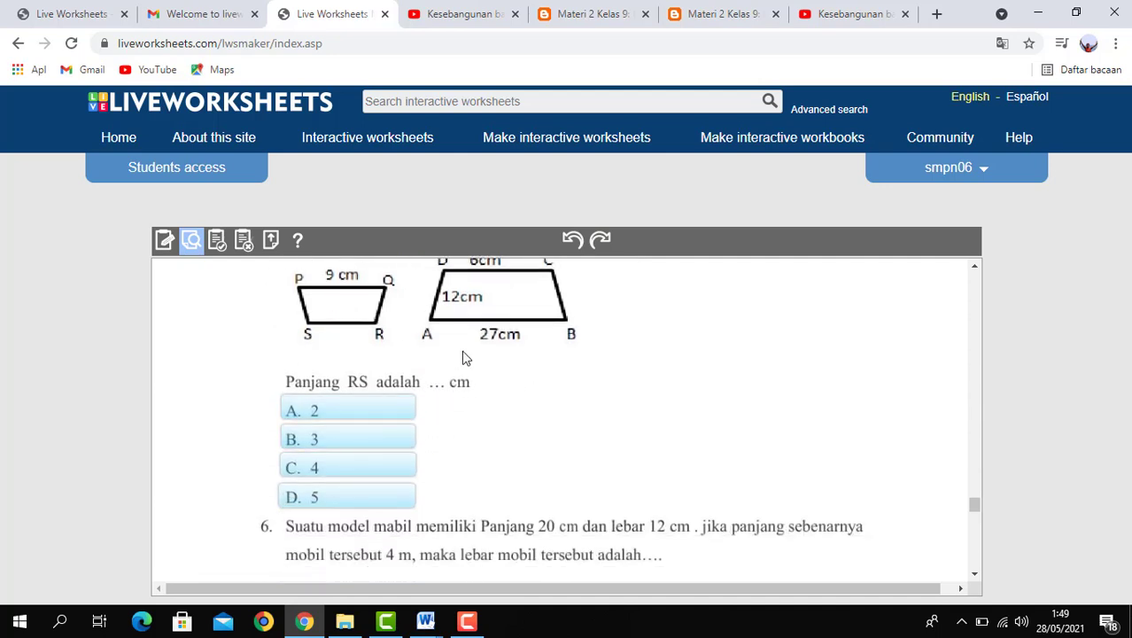
click(365, 416)
scroll(472, 430, down, 3)
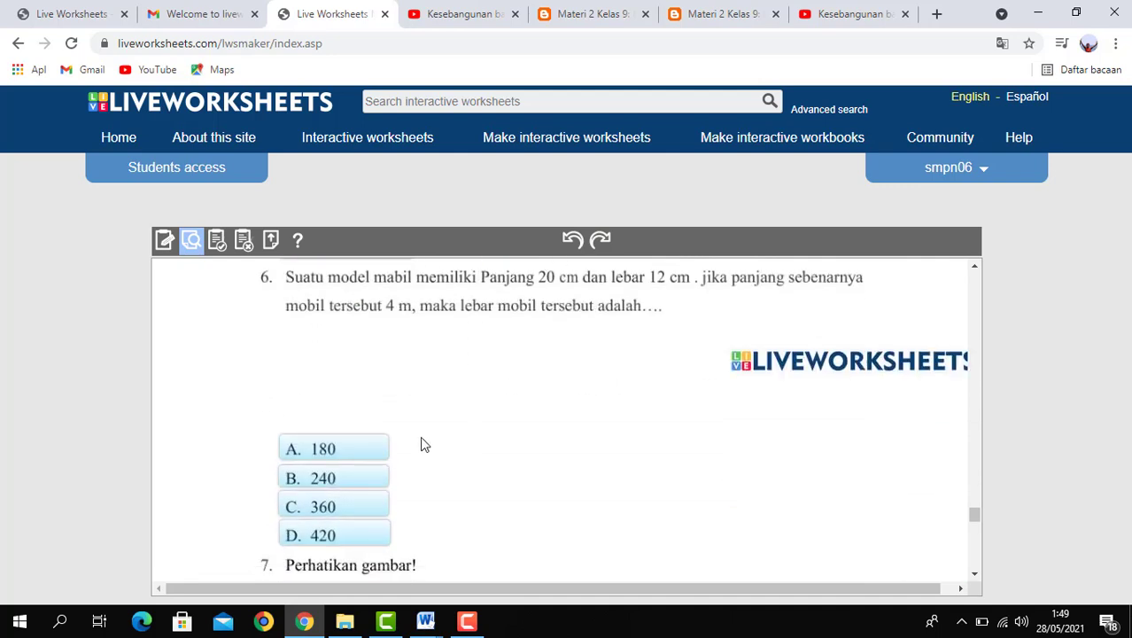
click(360, 483)
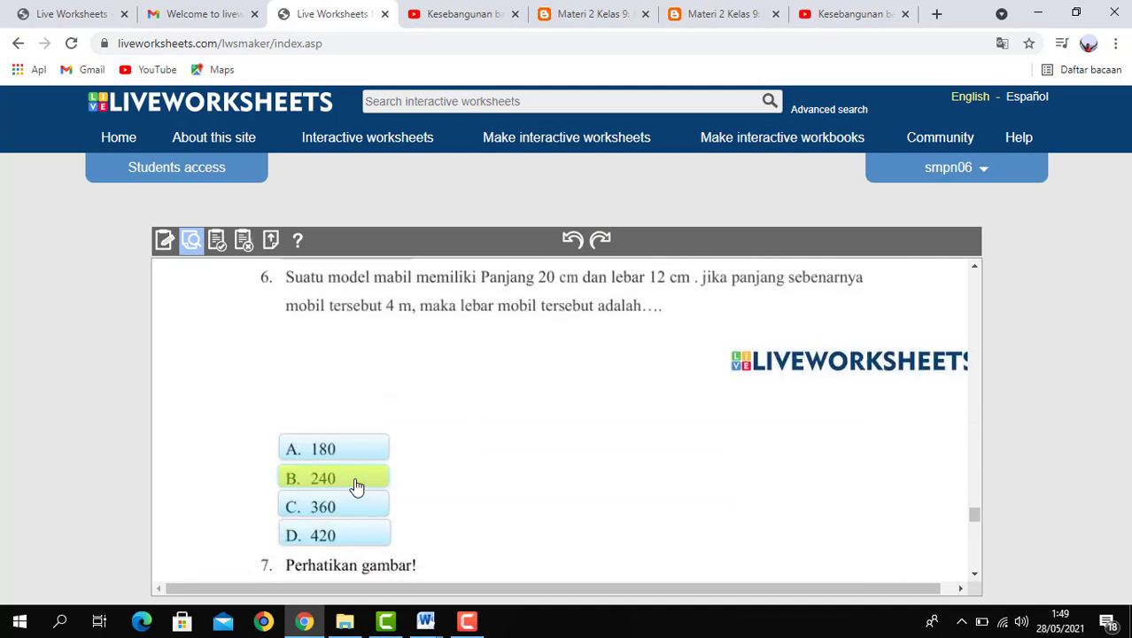
Step: Answer multiple-choice question 7 with C. 6 and question 8 with A. 8
scroll(576, 461, down, 3)
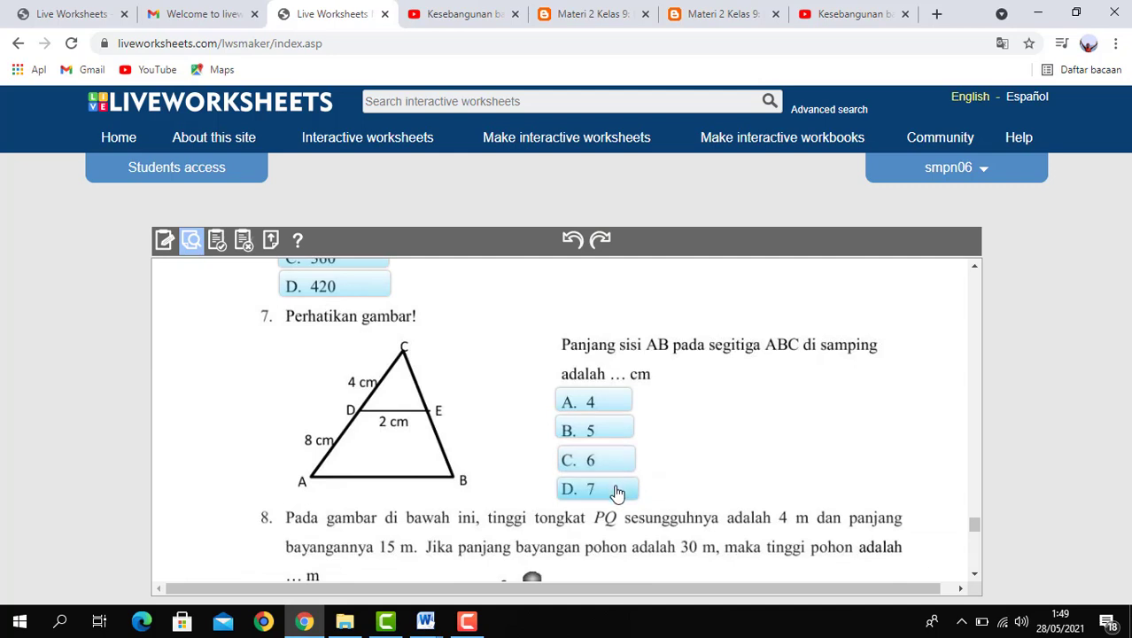
click(585, 462)
scroll(753, 462, down, 3)
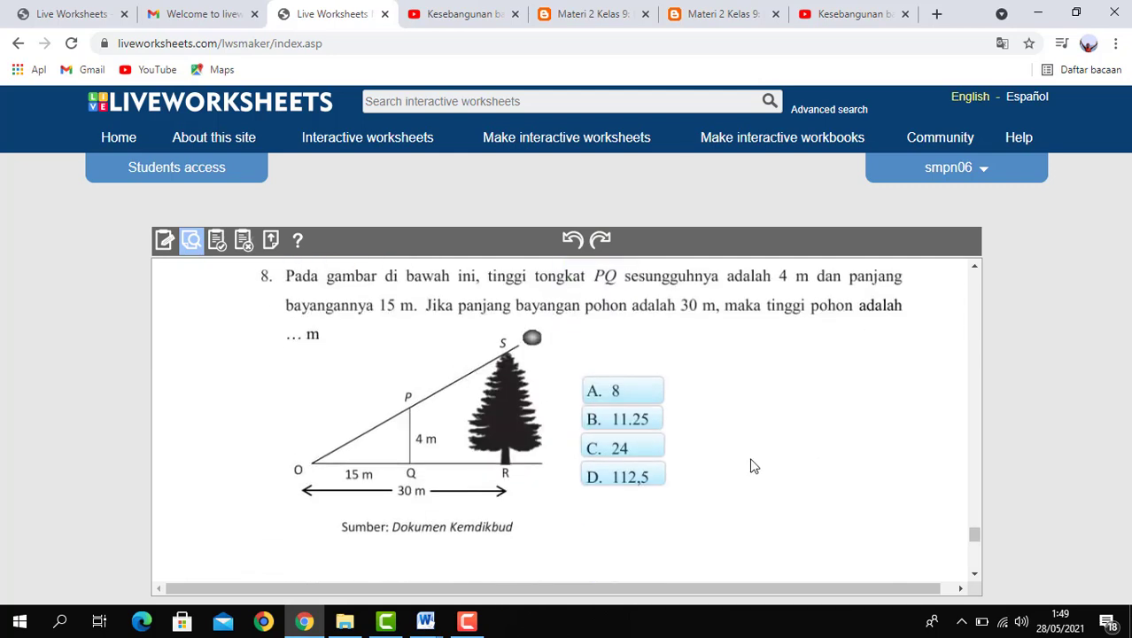
click(629, 390)
Step: Finish the worksheet preview for grading and return to its beginning to see the score
scroll(769, 391, down, 2)
scroll(768, 389, down, 1)
scroll(760, 383, up, 2)
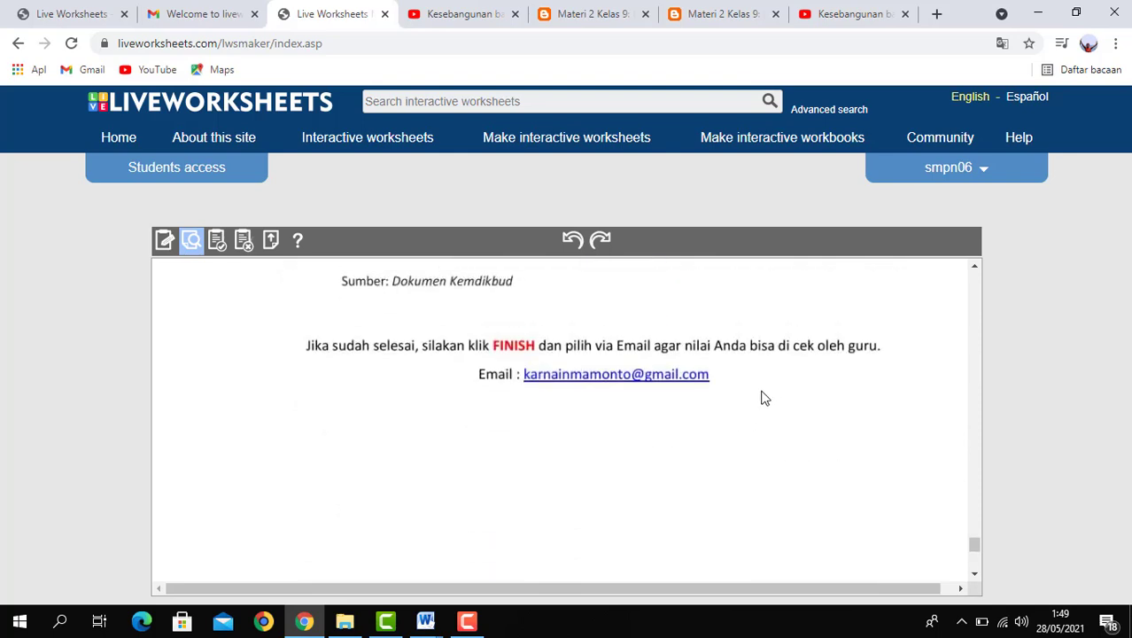
scroll(764, 397, down, 1)
scroll(763, 398, down, 3)
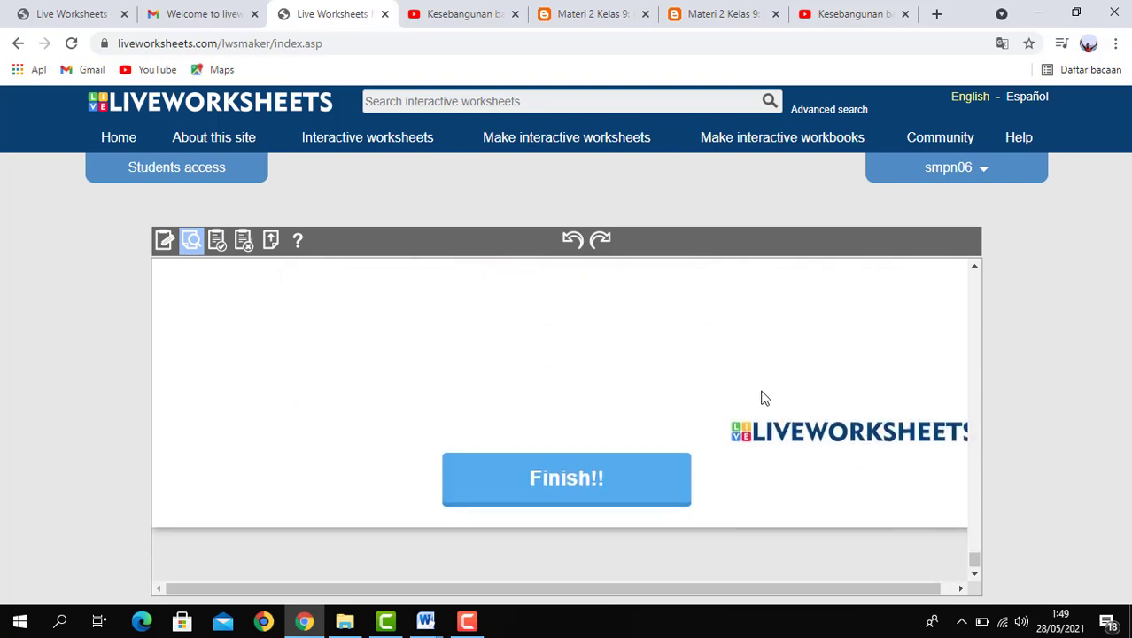
click(581, 493)
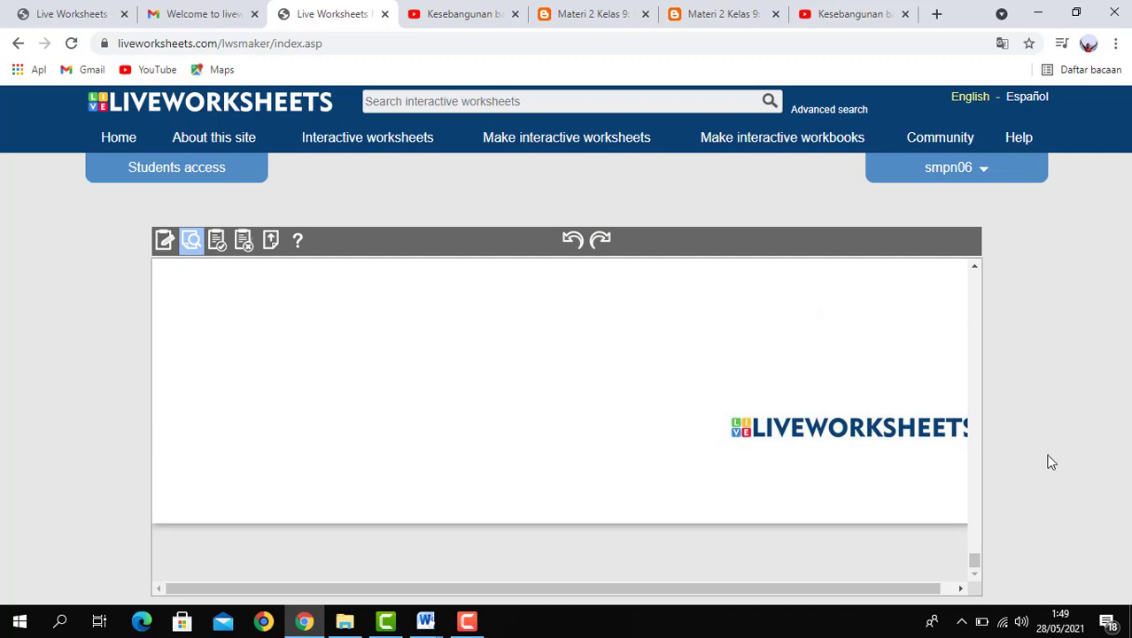
drag(974, 559, 996, 276)
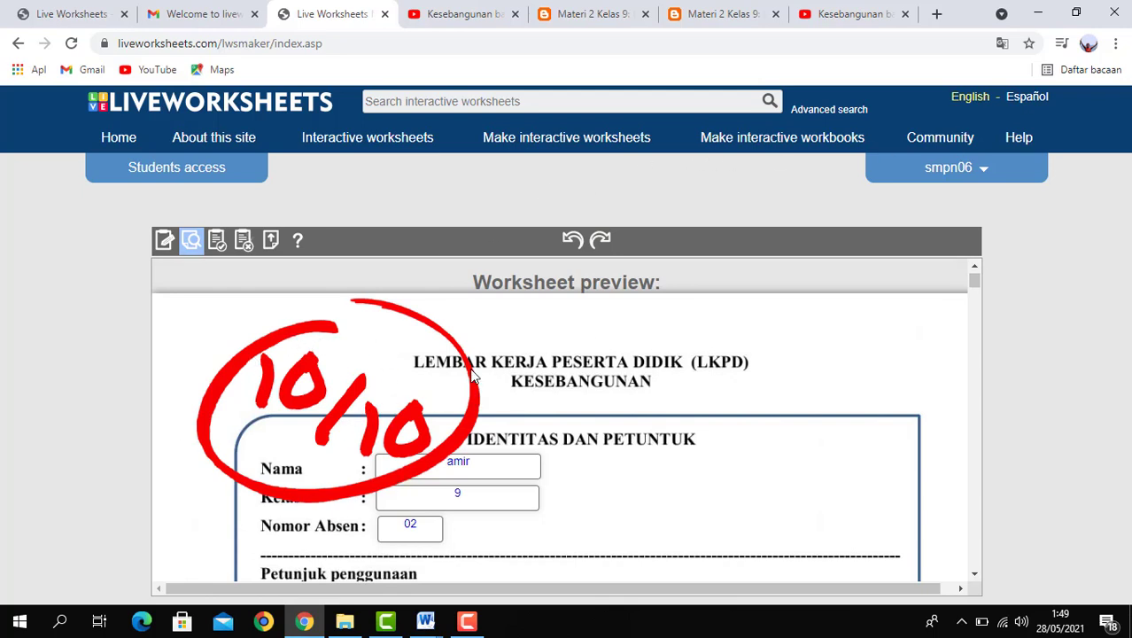
Step: Review the graded worksheet, examining the score mark, the material sections and the marked answers through question 8
scroll(478, 381, down, 1)
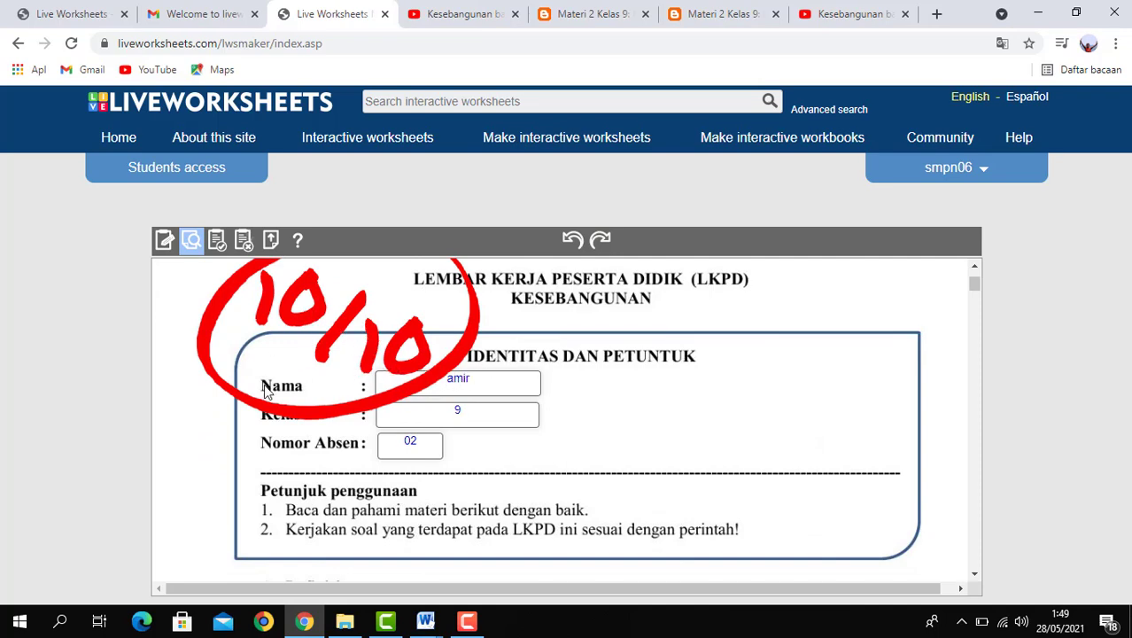
scroll(452, 396, down, 10)
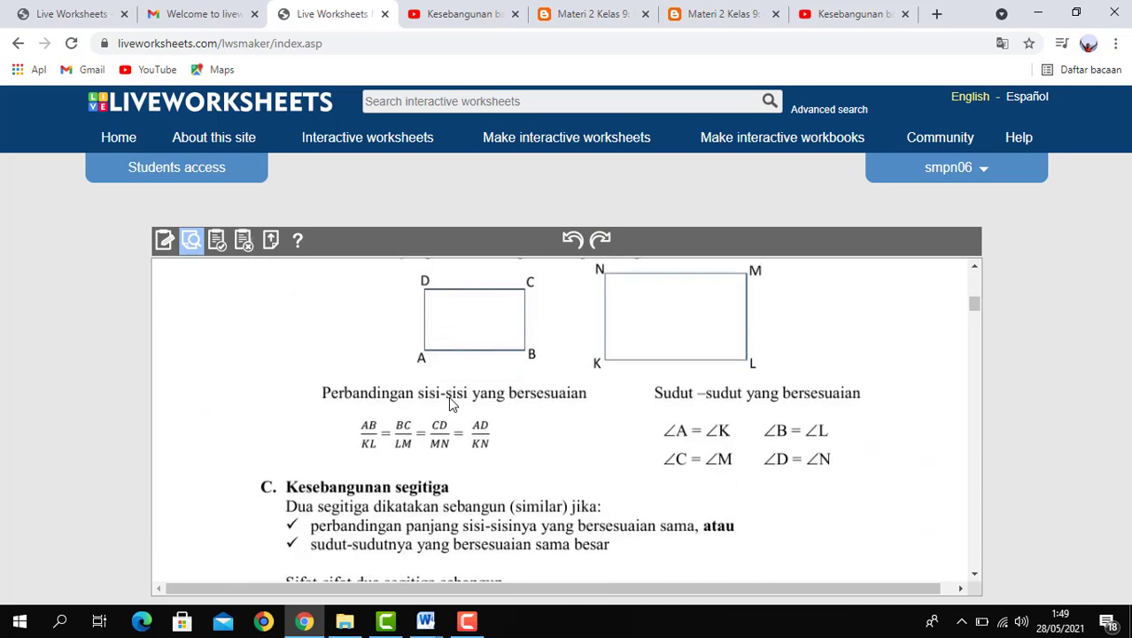
scroll(486, 426, down, 15)
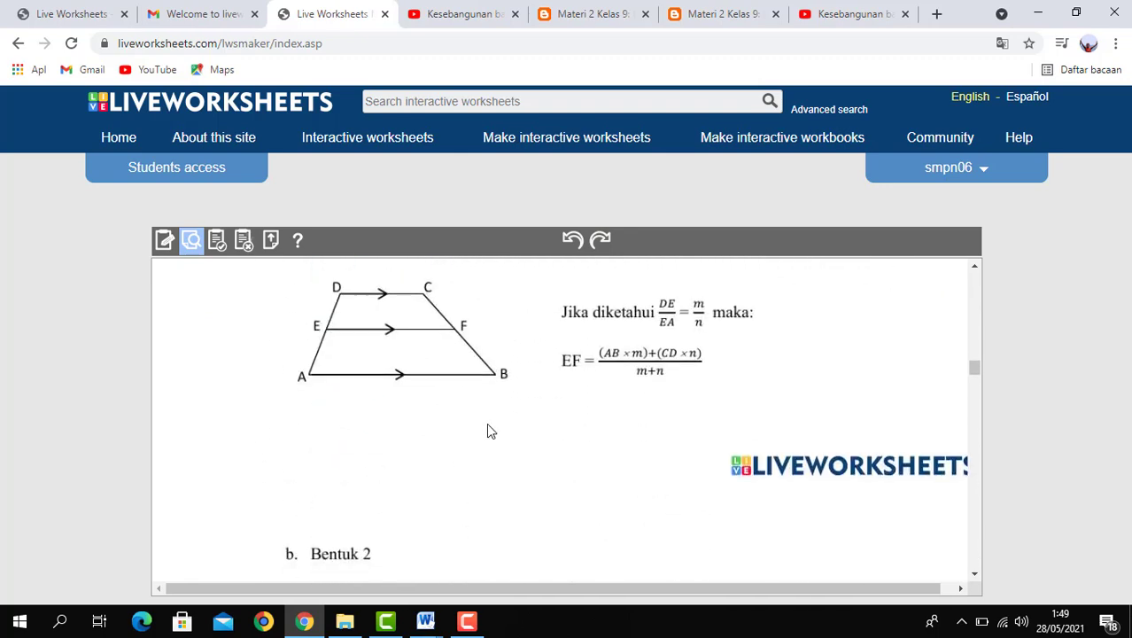
scroll(598, 404, down, 5)
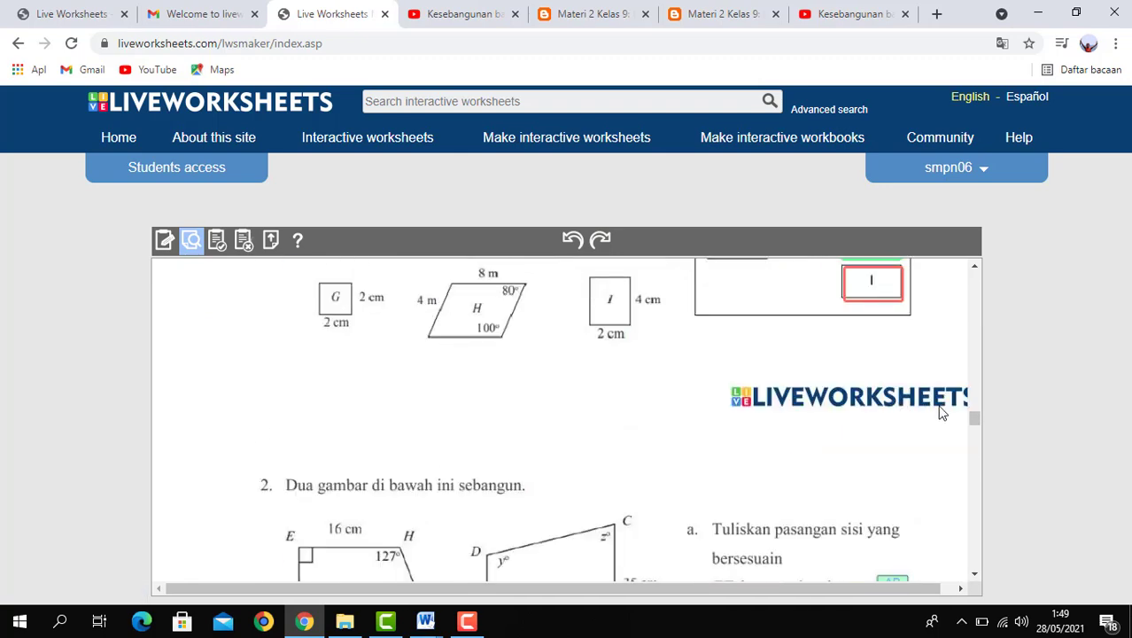
drag(980, 427, 983, 578)
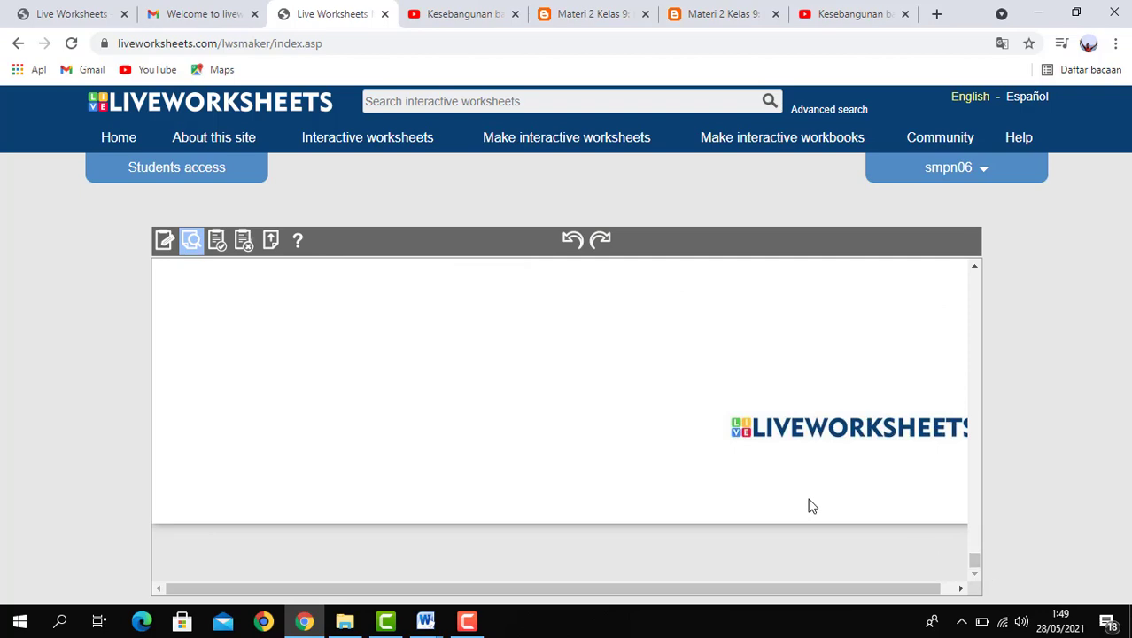
scroll(684, 484, up, 2)
scroll(577, 390, up, 4)
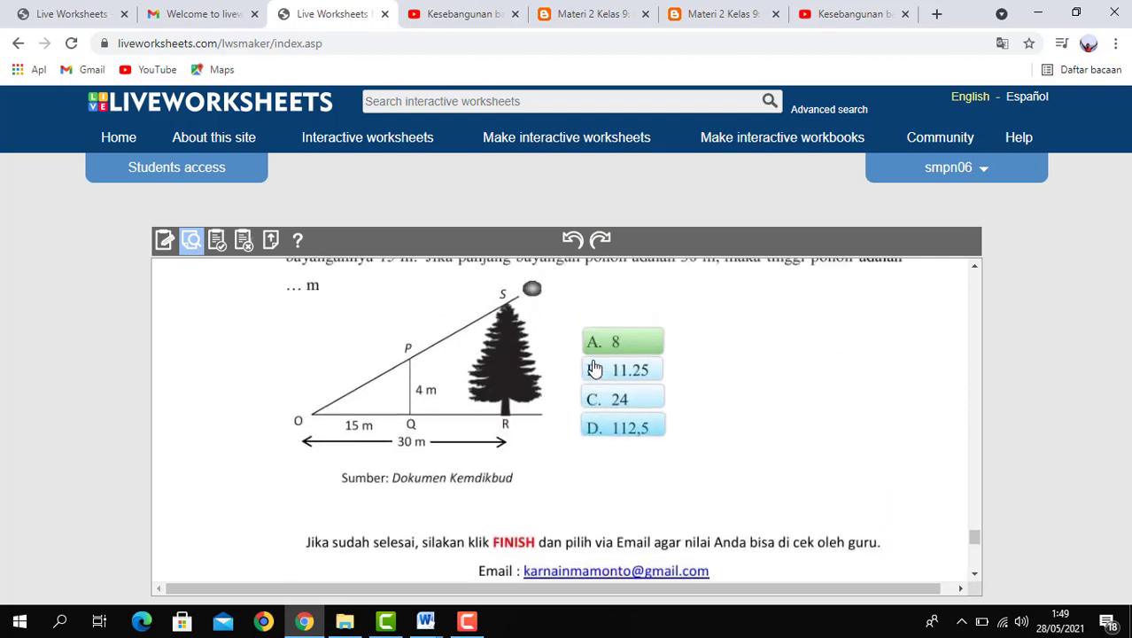
scroll(559, 399, down, 4)
scroll(316, 364, up, 7)
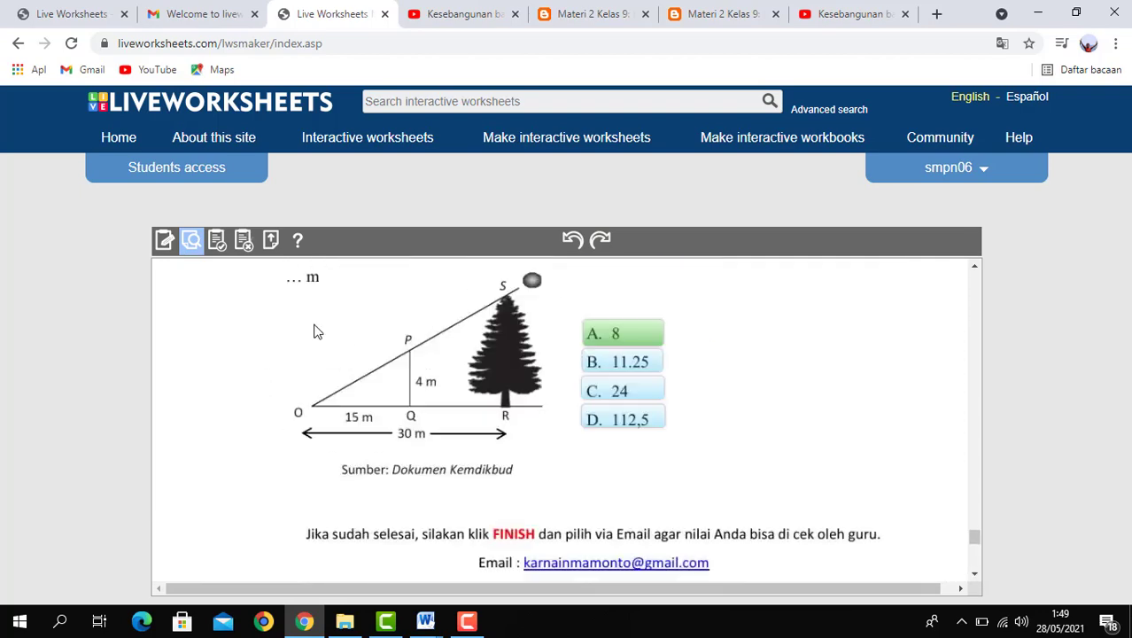
drag(974, 523, 990, 276)
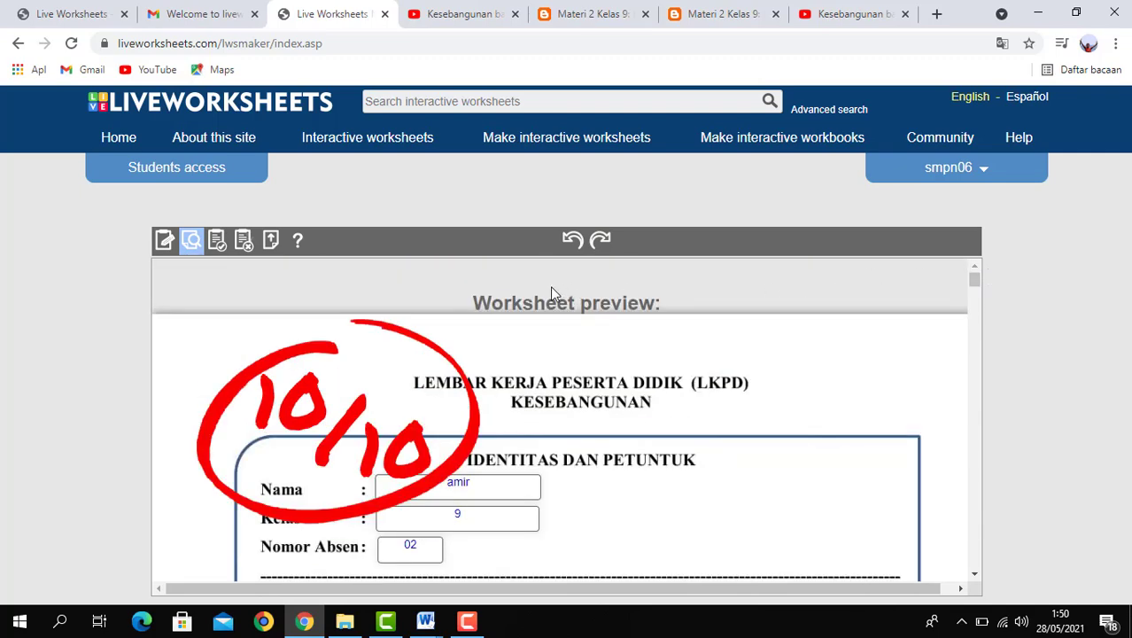
scroll(569, 461, down, 5)
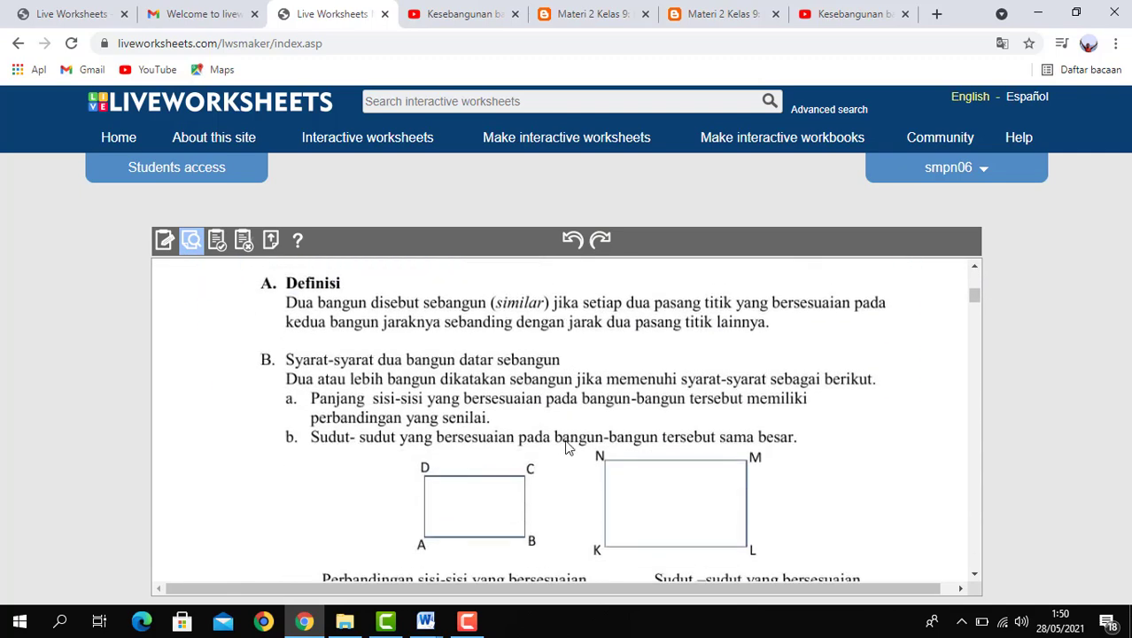
scroll(594, 430, down, 8)
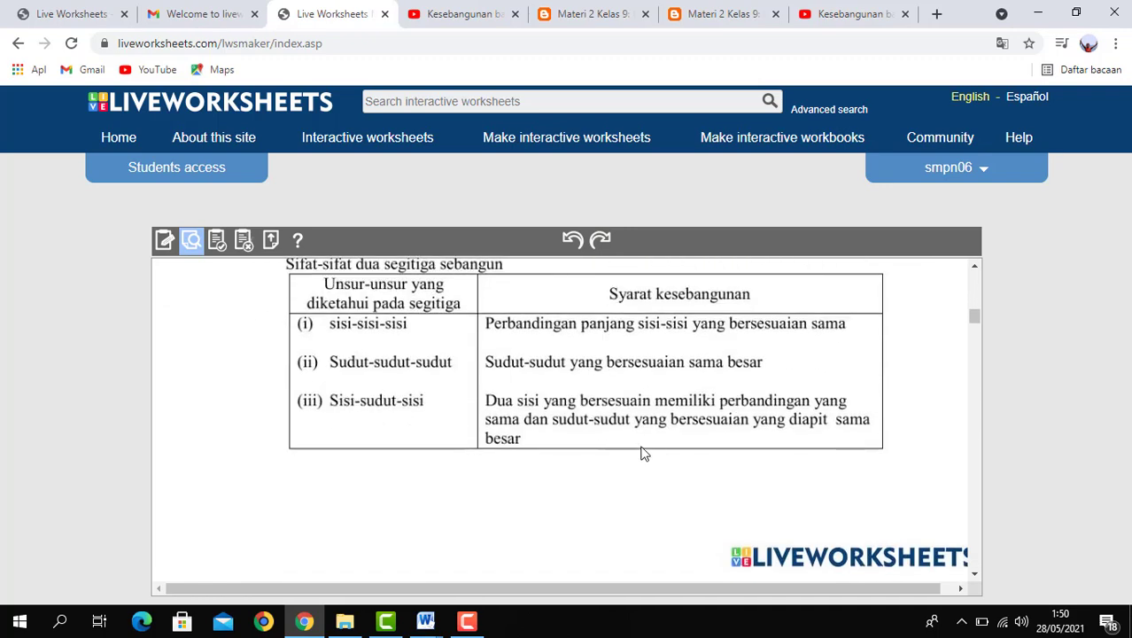
scroll(644, 454, down, 12)
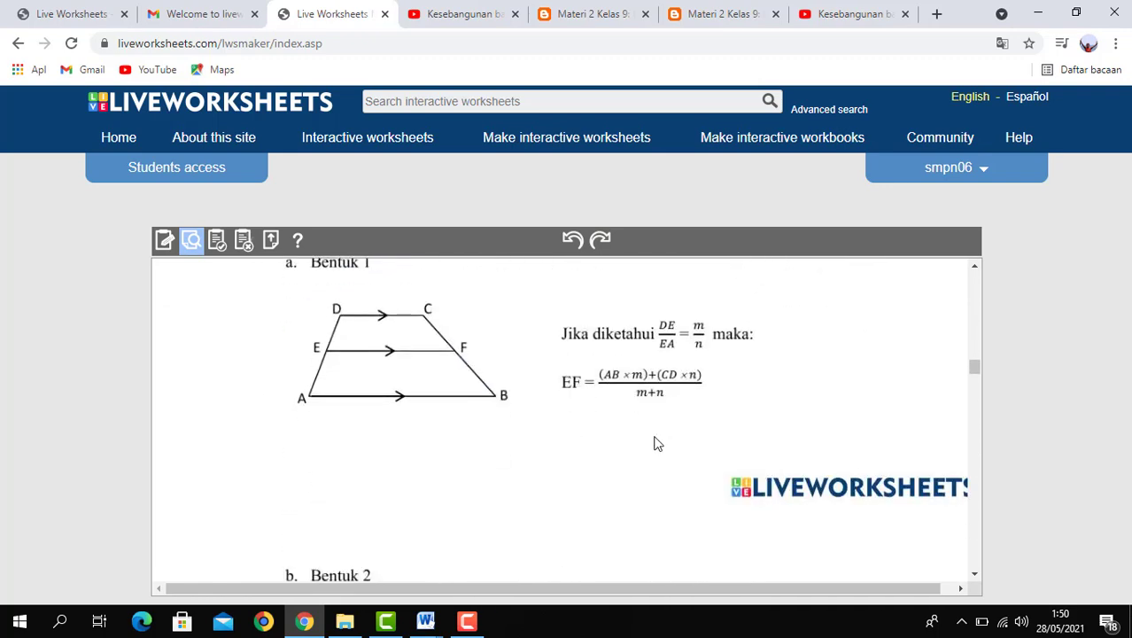
Step: Begin saving the worksheet as shared with other teachers and title it "LKPD DIGITAL KESEBANGUNAN BANGUN DATAR"
click(221, 249)
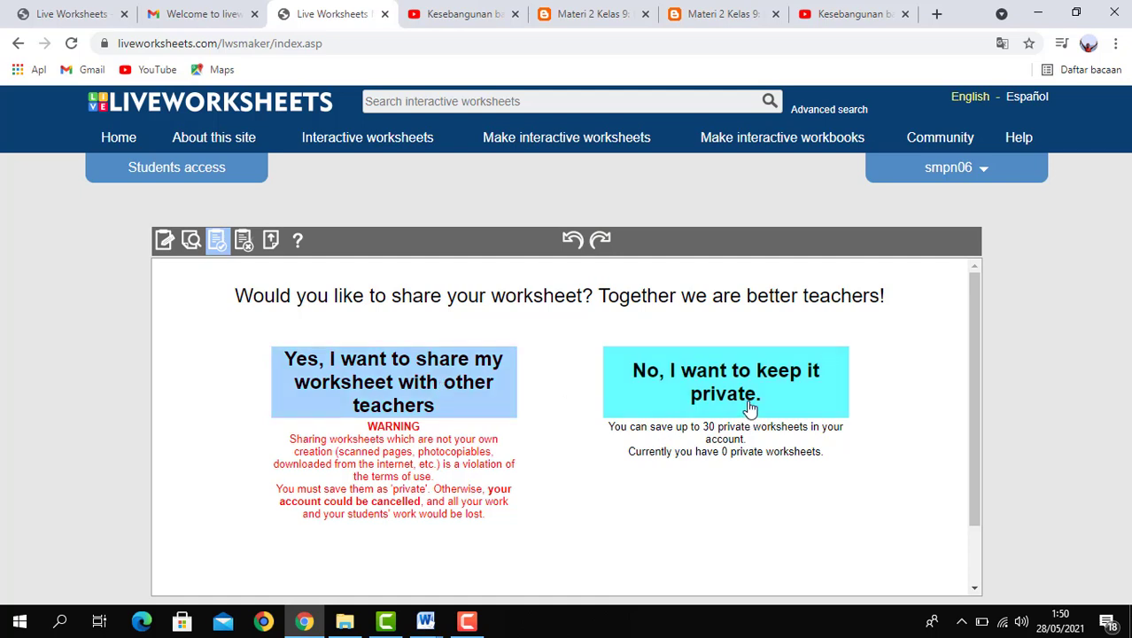
click(390, 393)
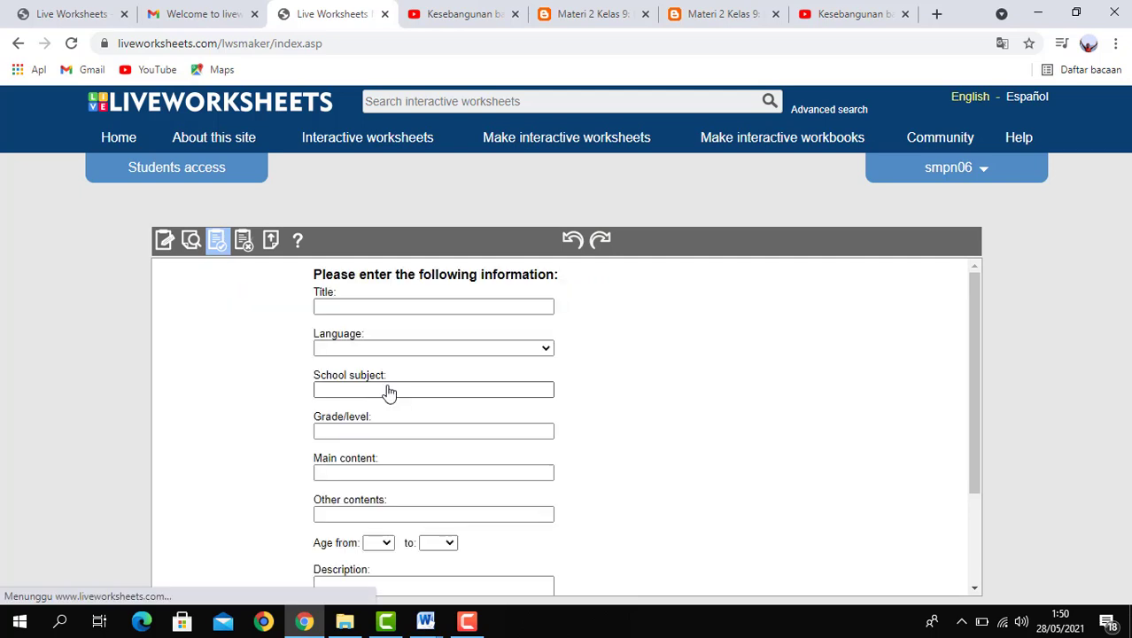
click(354, 305)
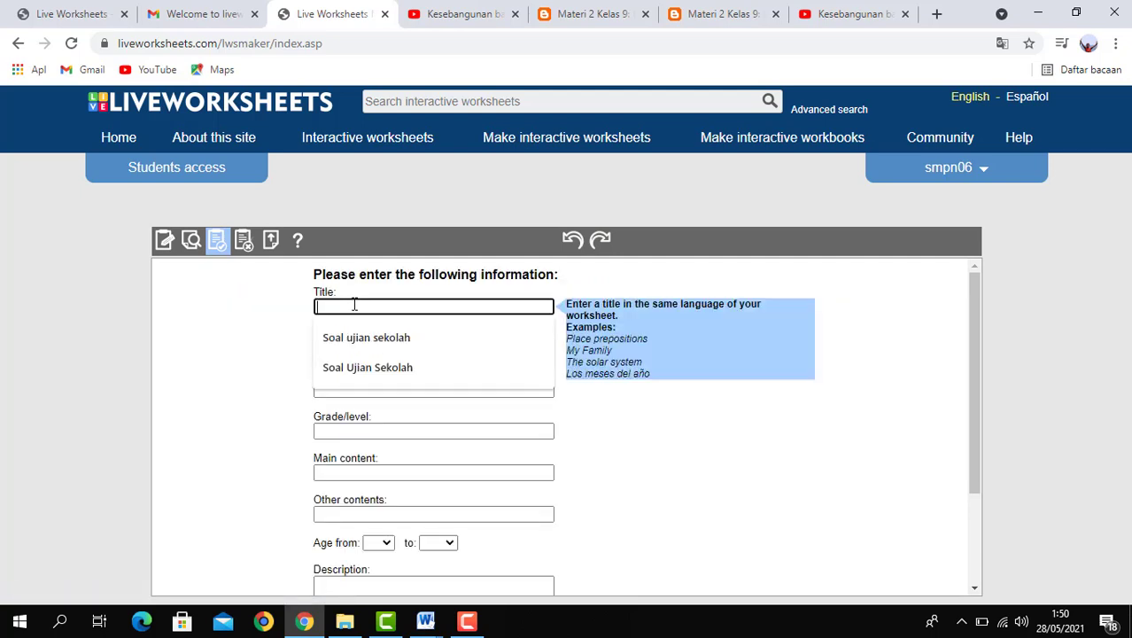
text(L)
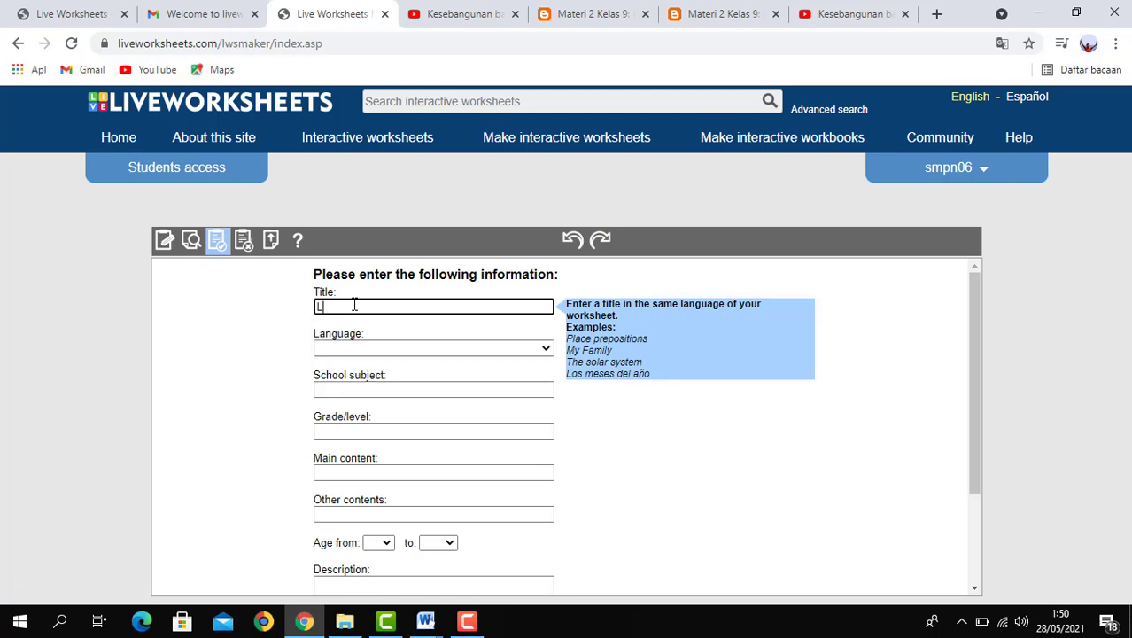
text(KPD DIGITAL)
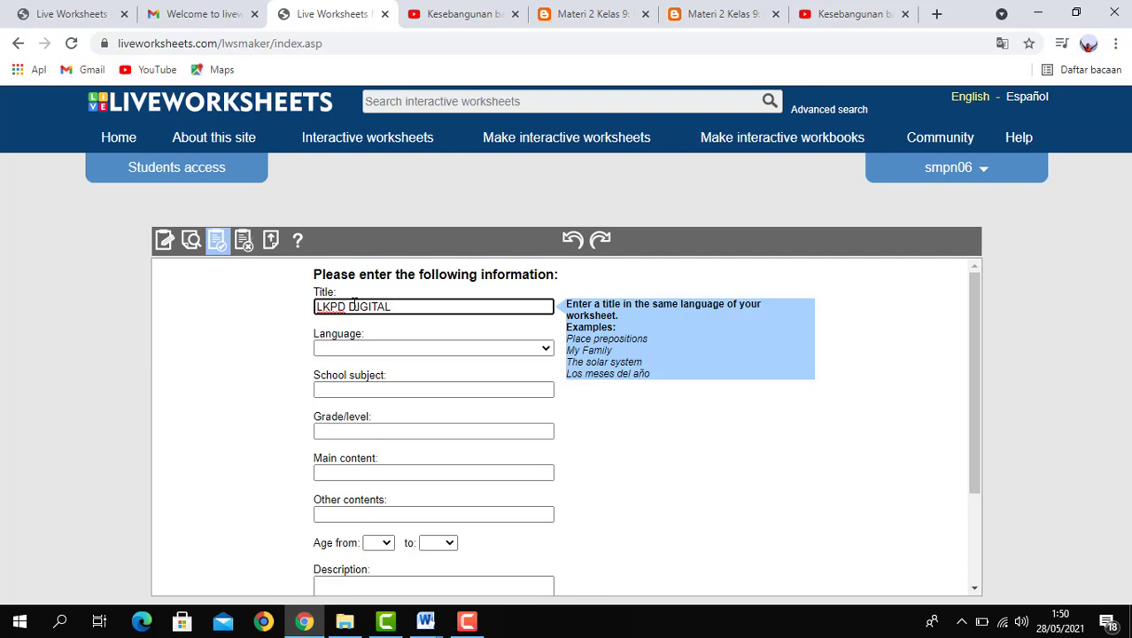
text(KESEBANGUNAN)
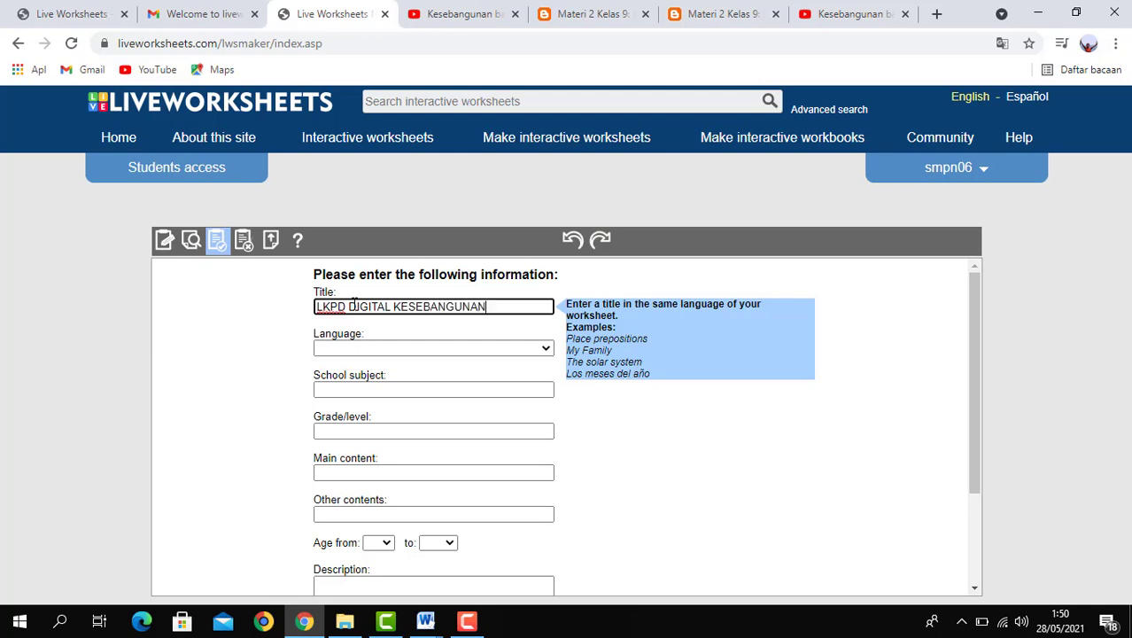
text( BANGUN DATAR)
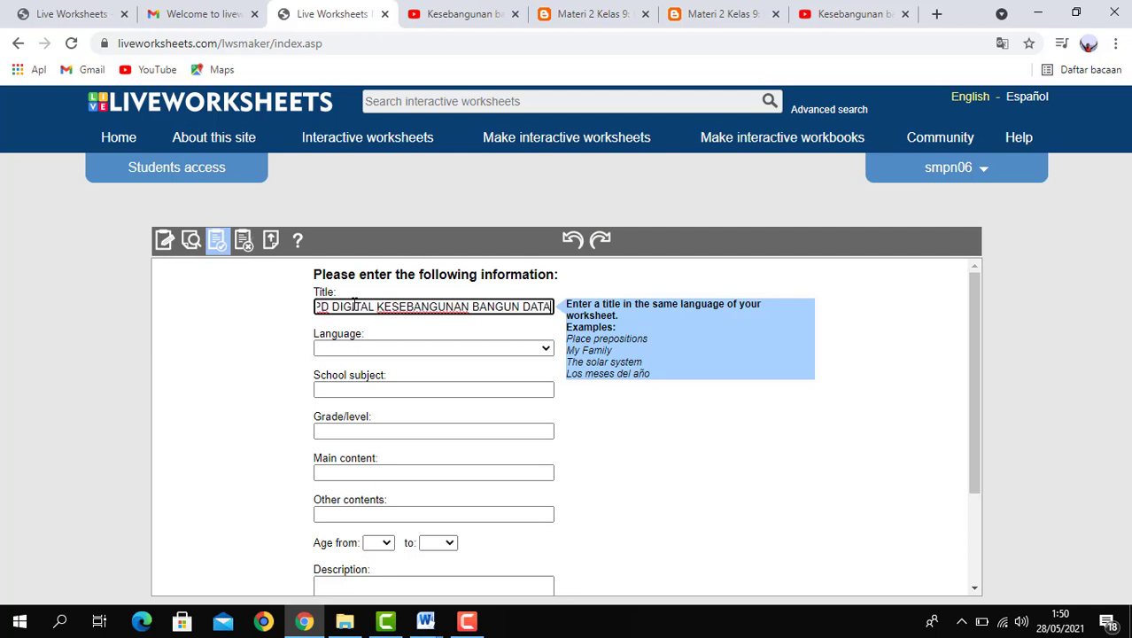
Step: Set the worksheet's language to Indonesian and its school subject to Matematika
click(381, 349)
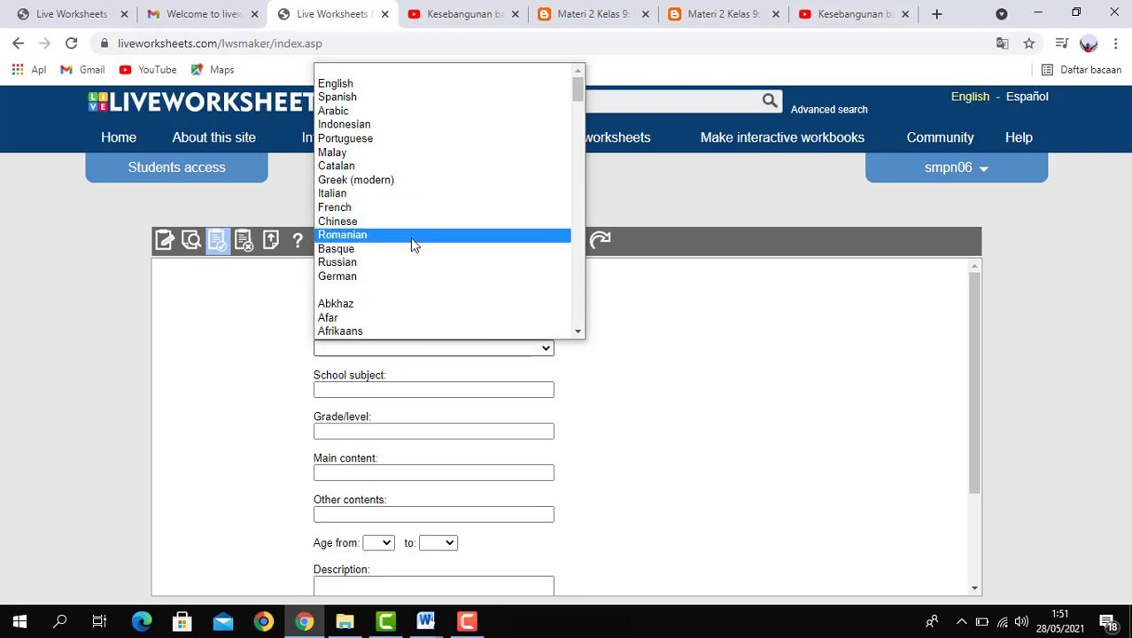
click(393, 124)
click(363, 390)
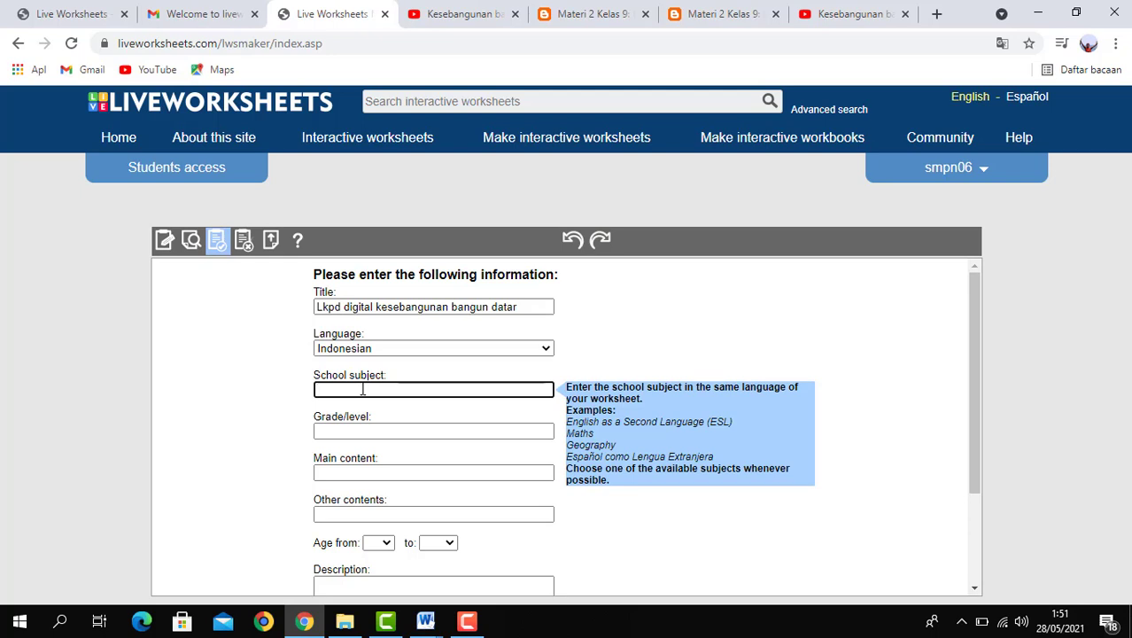
text(M)
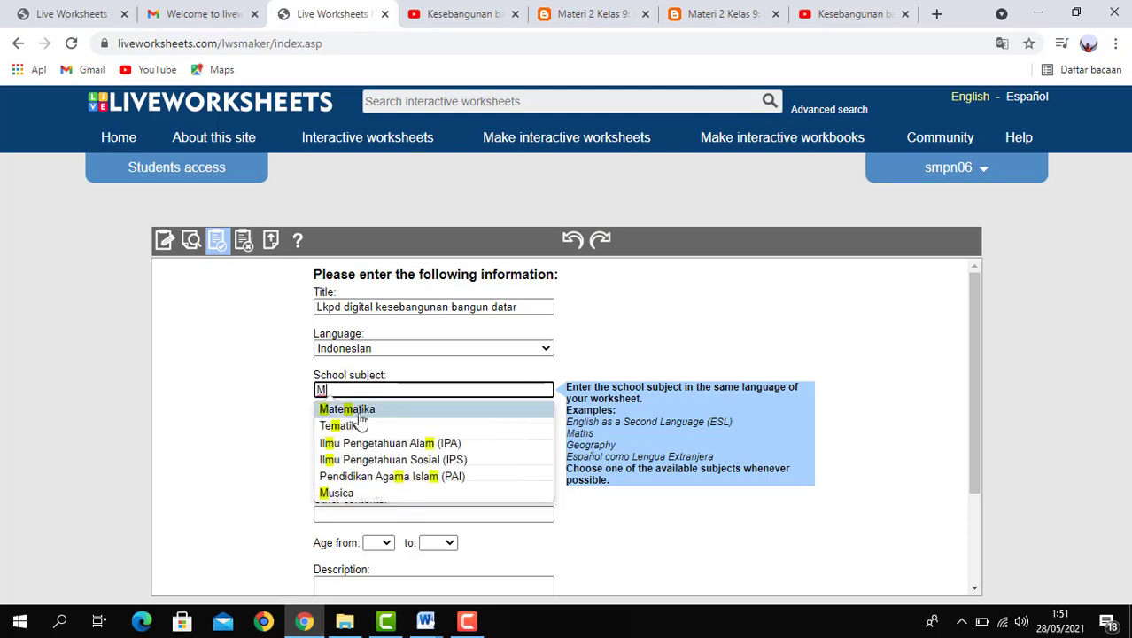
click(360, 411)
Step: Enter 9 as the grade level and choose the existing category Kesebangunan as the main content
click(356, 432)
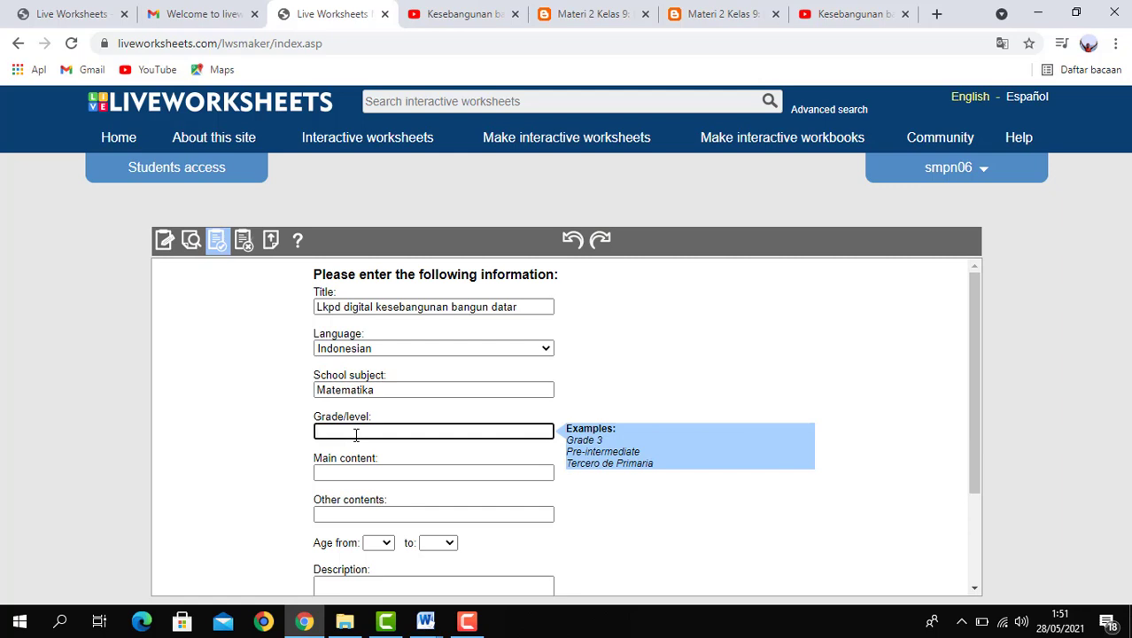
click(358, 477)
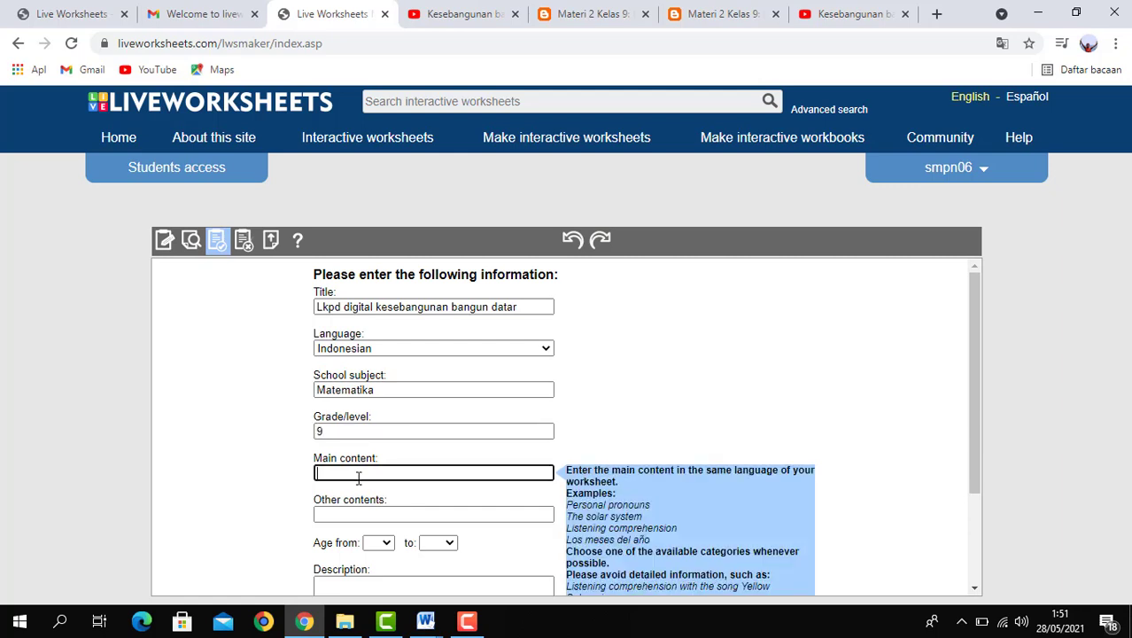
text(K)
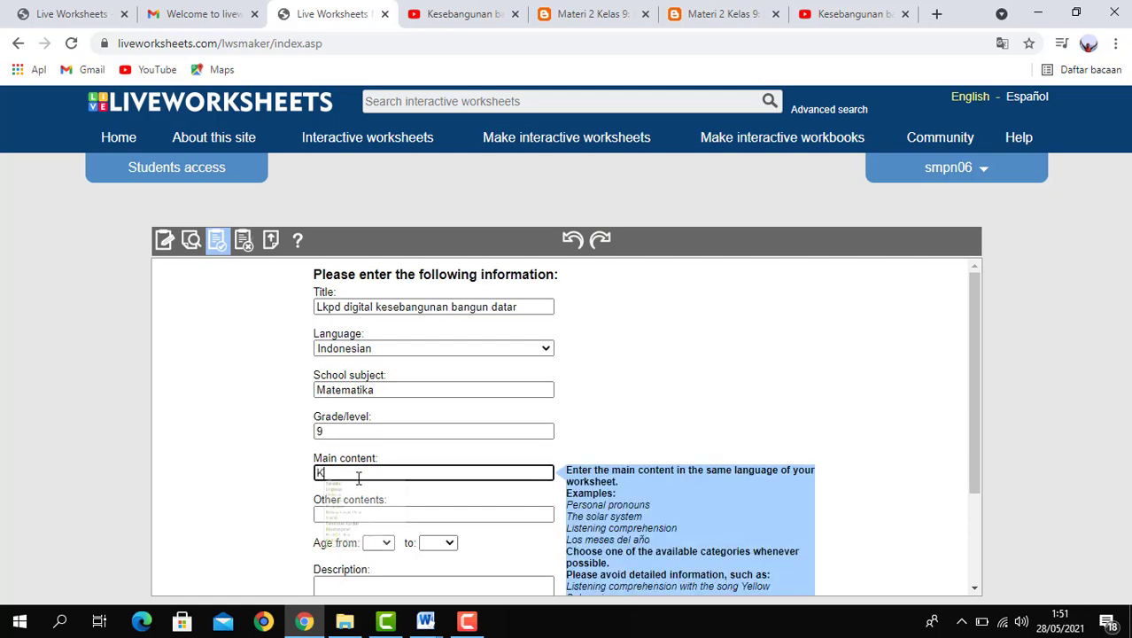
text(ese)
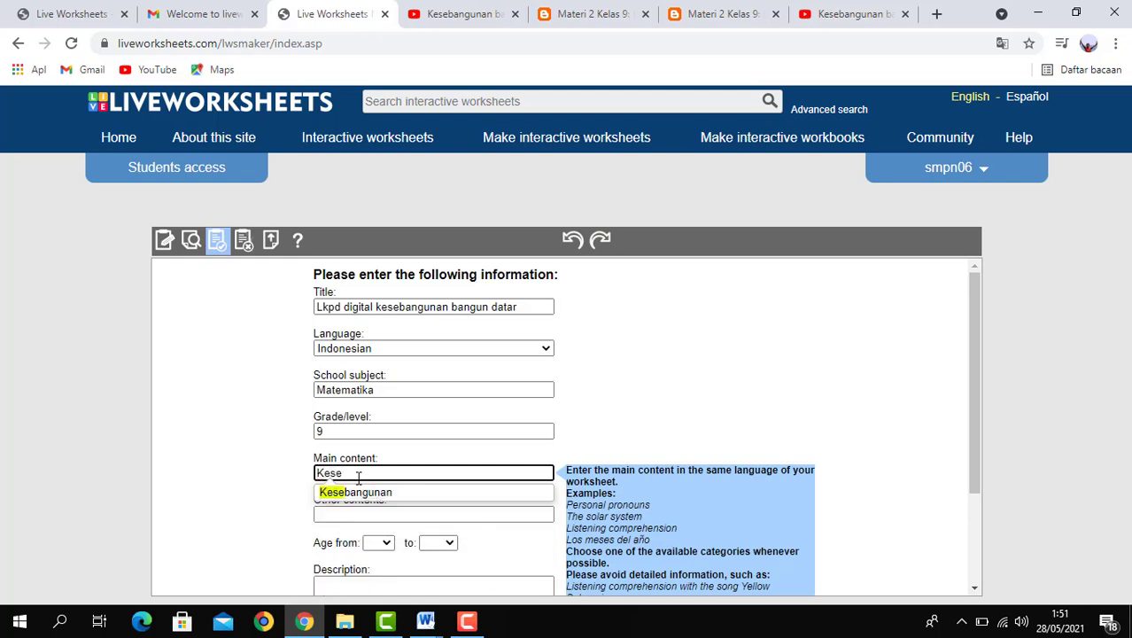
click(356, 492)
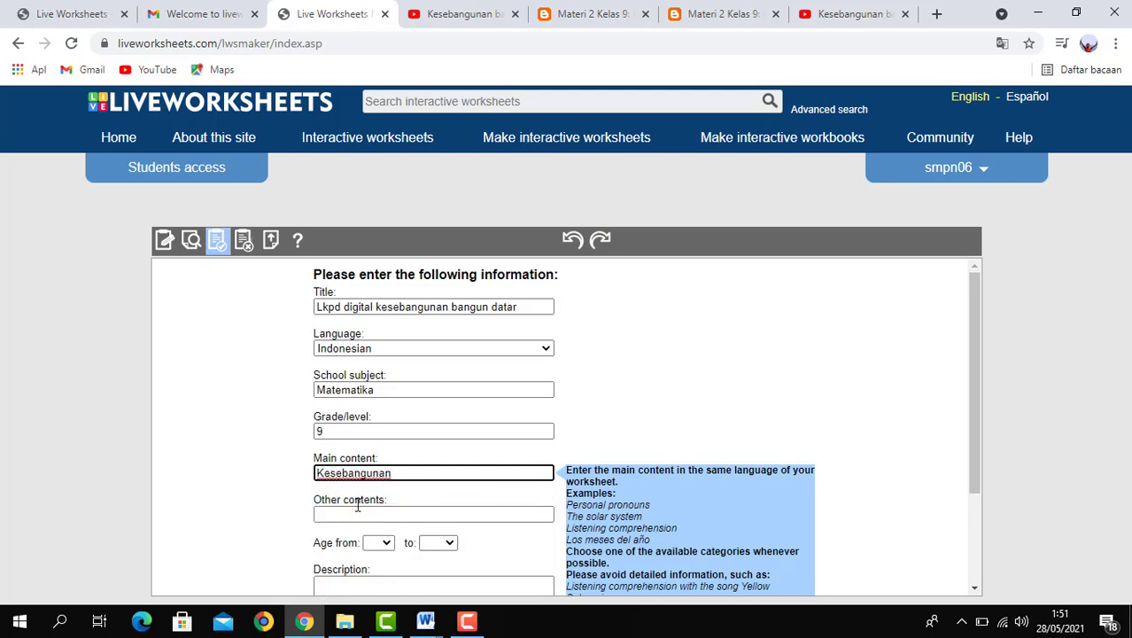
Step: Enter "Kesebangunan bangun datar" as the worksheet's other contents
click(342, 515)
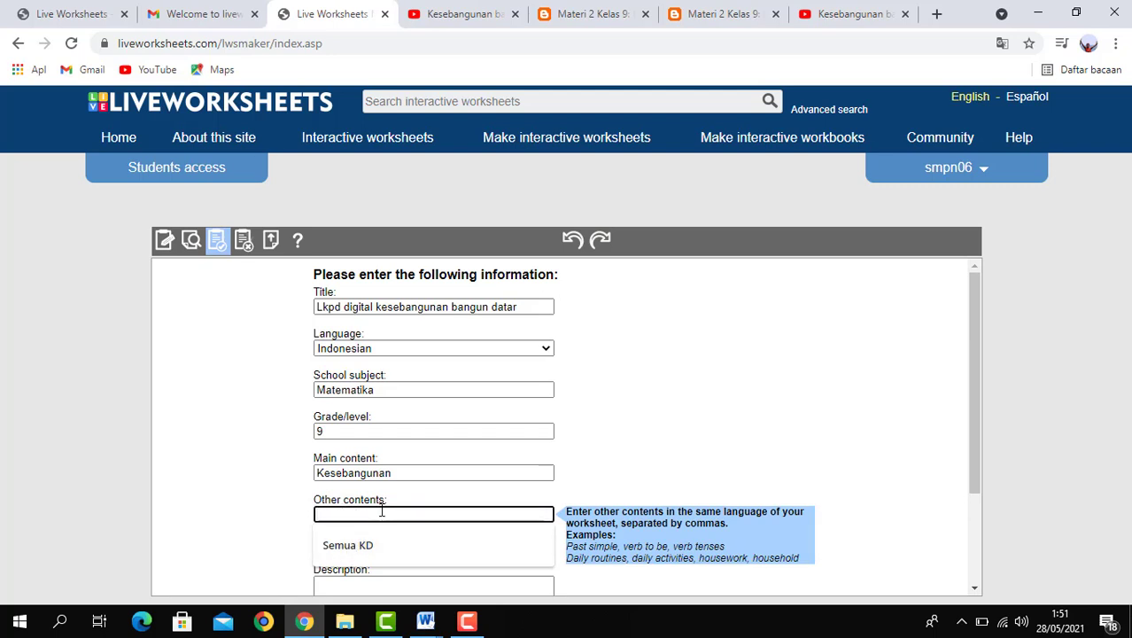
scroll(427, 508, down, 1)
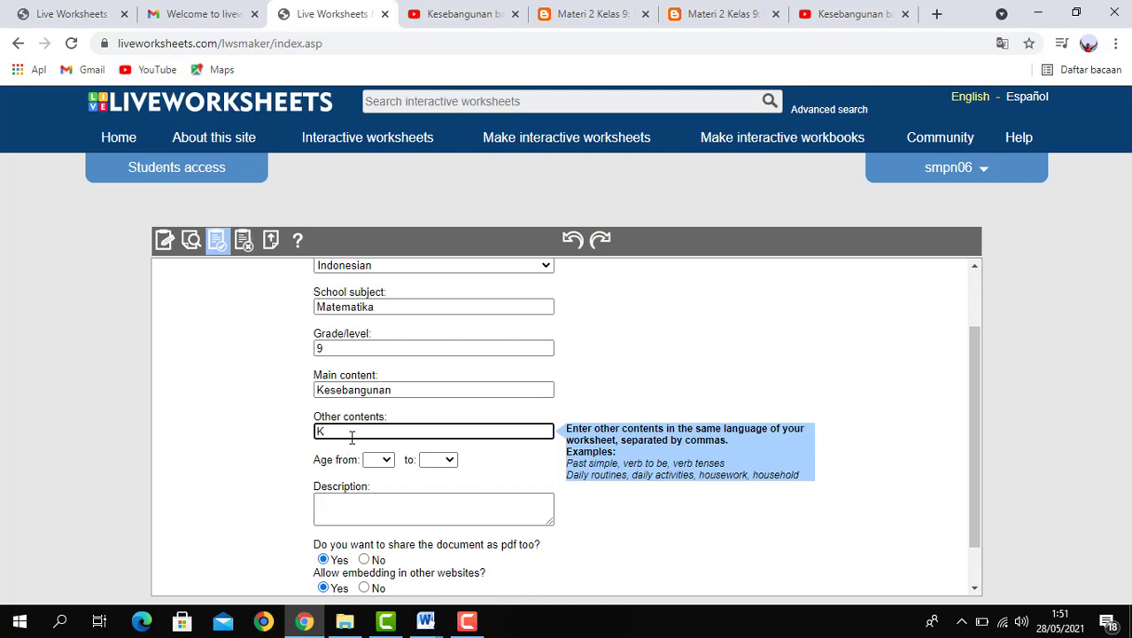
text(es)
text(ebanganuan)
key(BackSpace)
key(BackSpace)
key(BackSpace)
text(unan bangun datar)
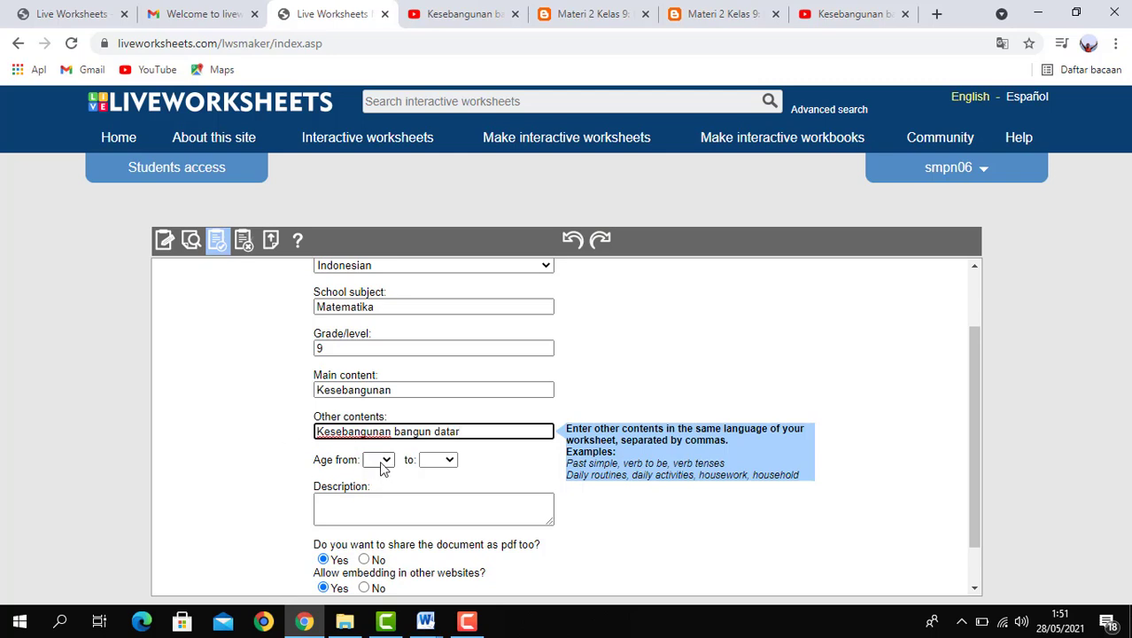
Step: Set the worksheet's age range from 6 to +18
click(383, 461)
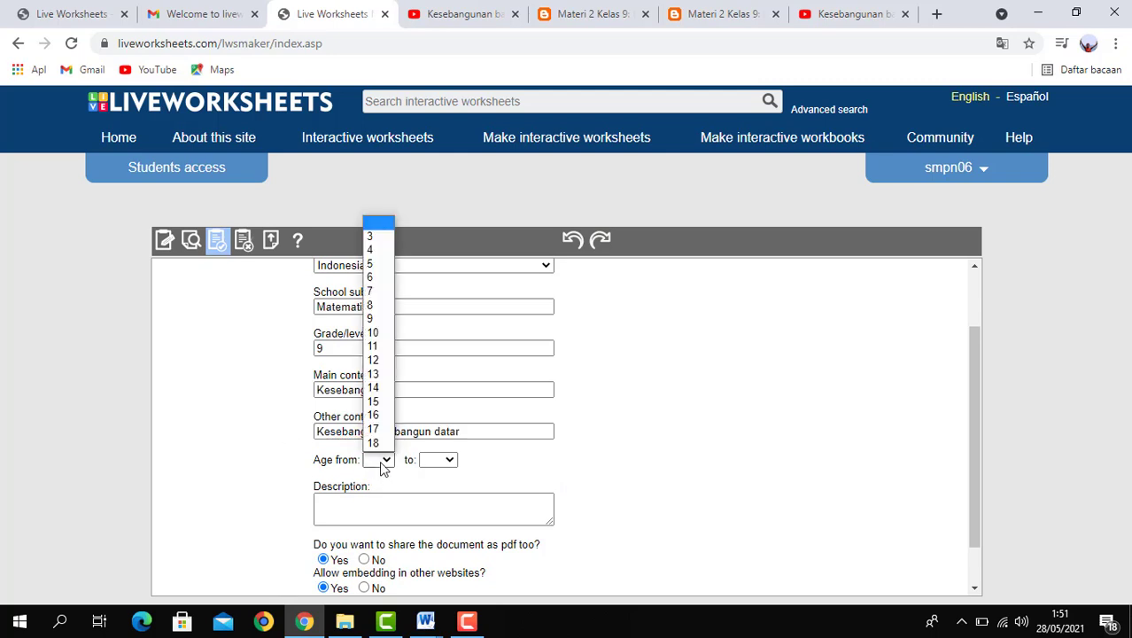
click(379, 278)
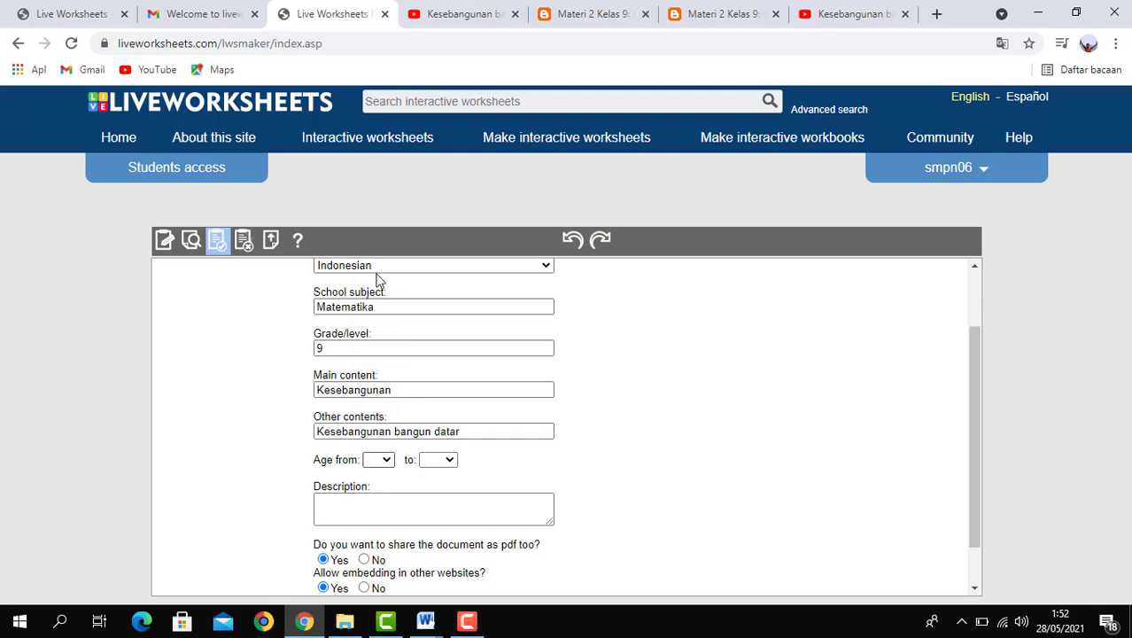
click(445, 459)
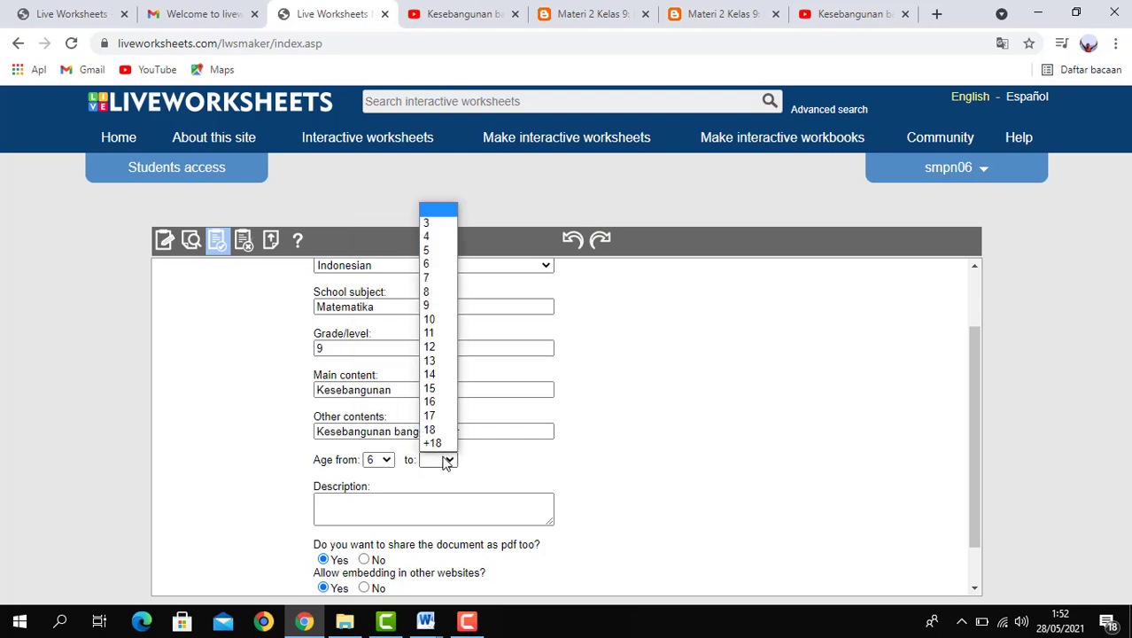
click(440, 442)
Step: Enter the description "Kerjakan LKPD Berikut sesuai petunjuk" and save the shared worksheet
scroll(445, 456, down, 1)
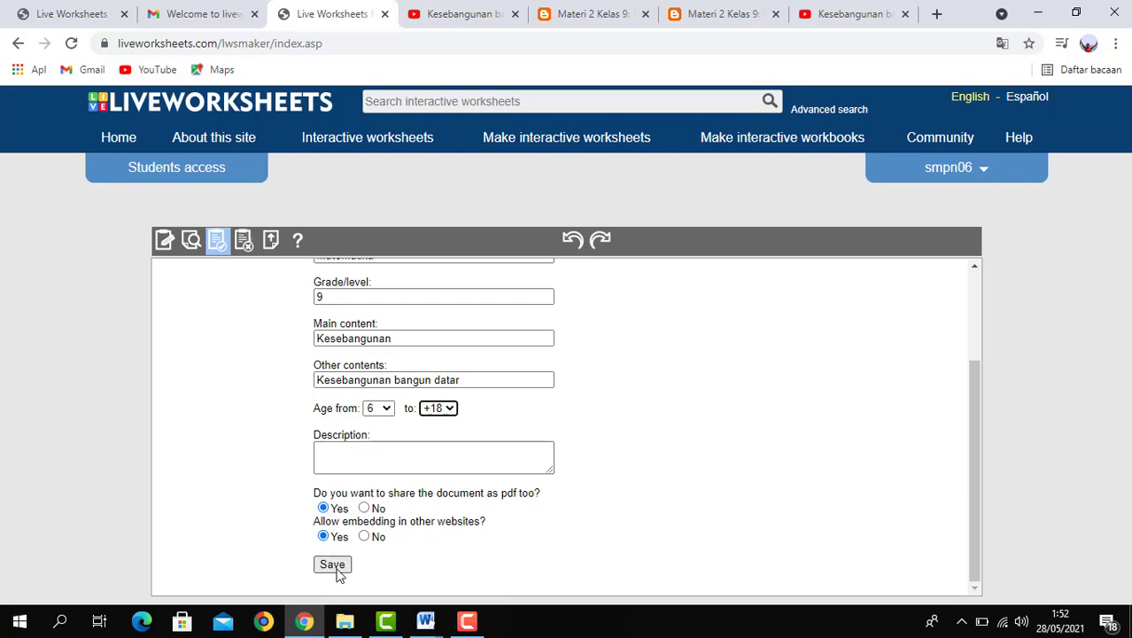
click(346, 455)
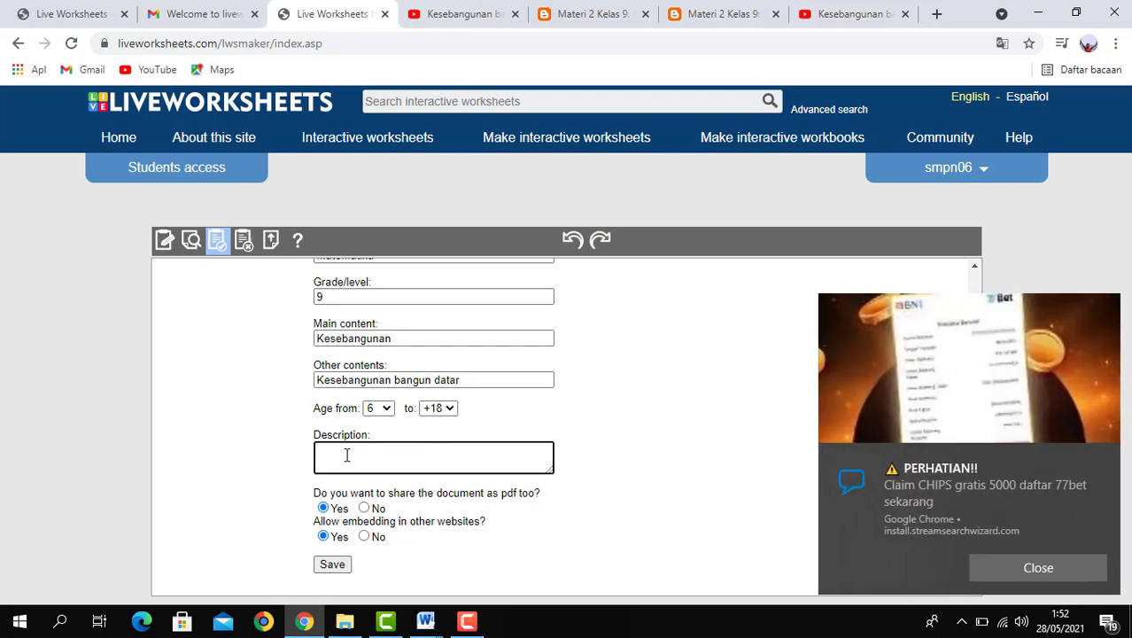
click(1110, 469)
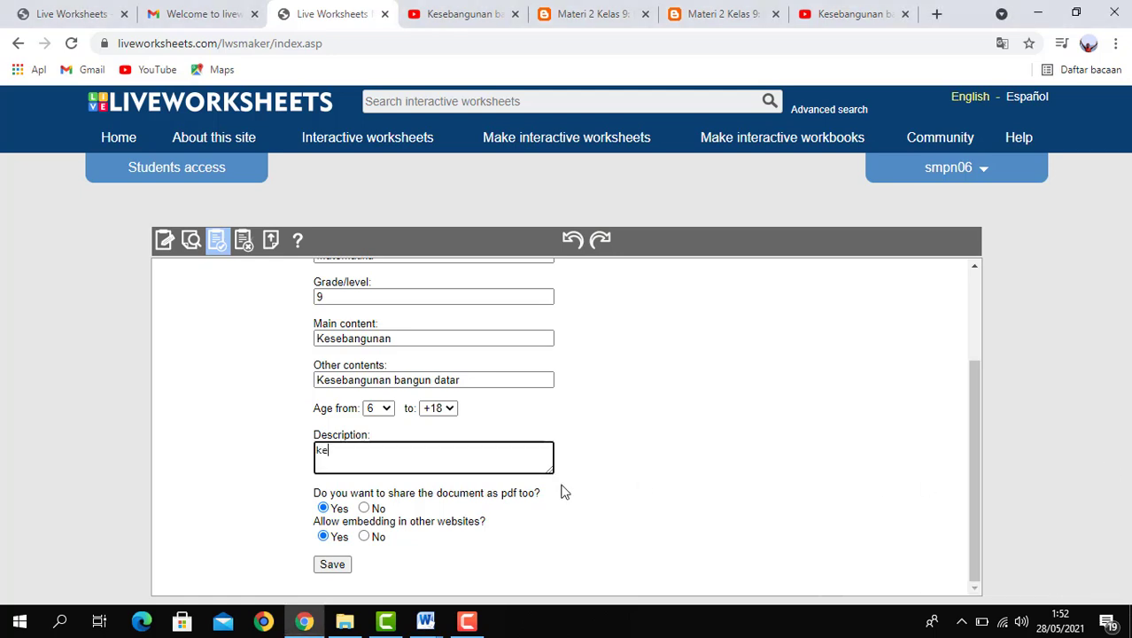
key(BackSpace)
key(BackSpace)
key(BackSpace)
text(Kerjakan LKPD )
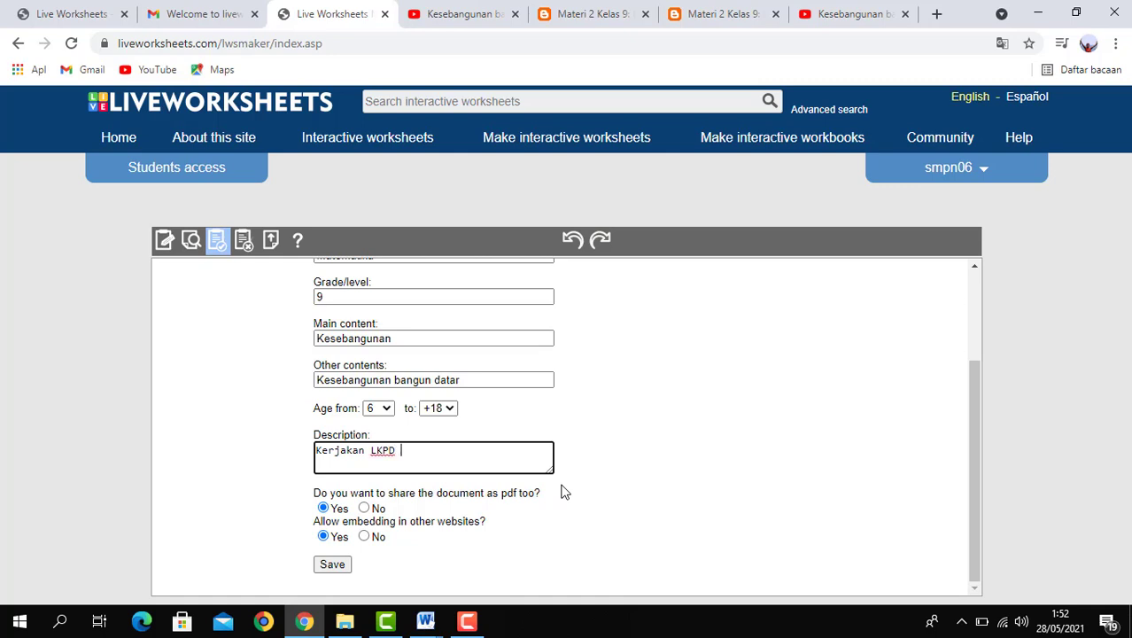
text(Berikut sesuai pet)
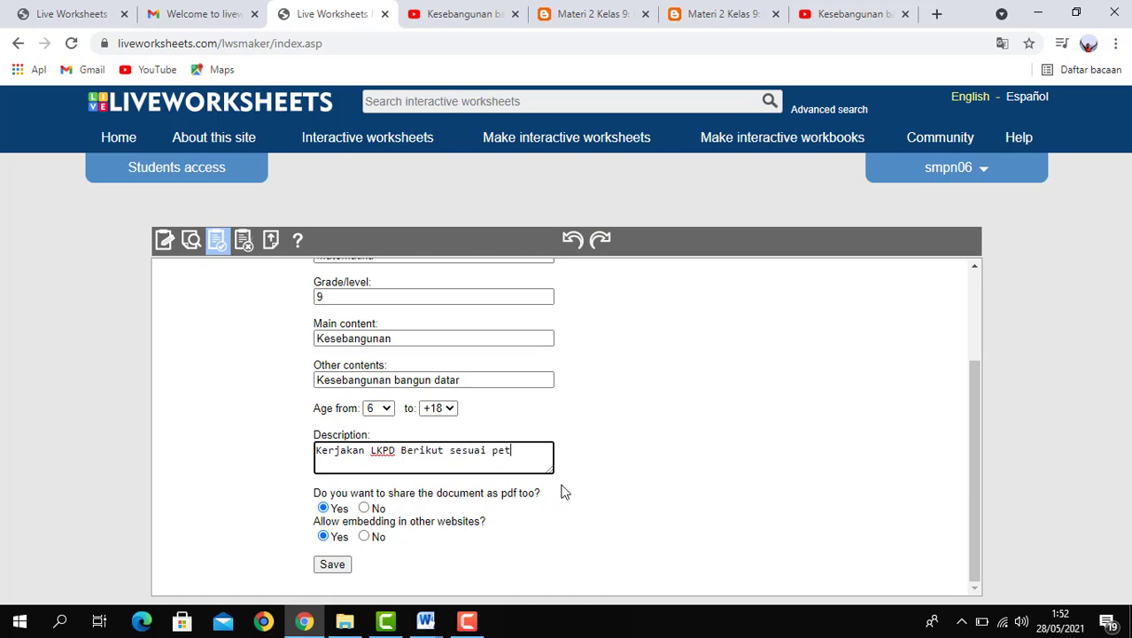
text(unjuk)
click(336, 571)
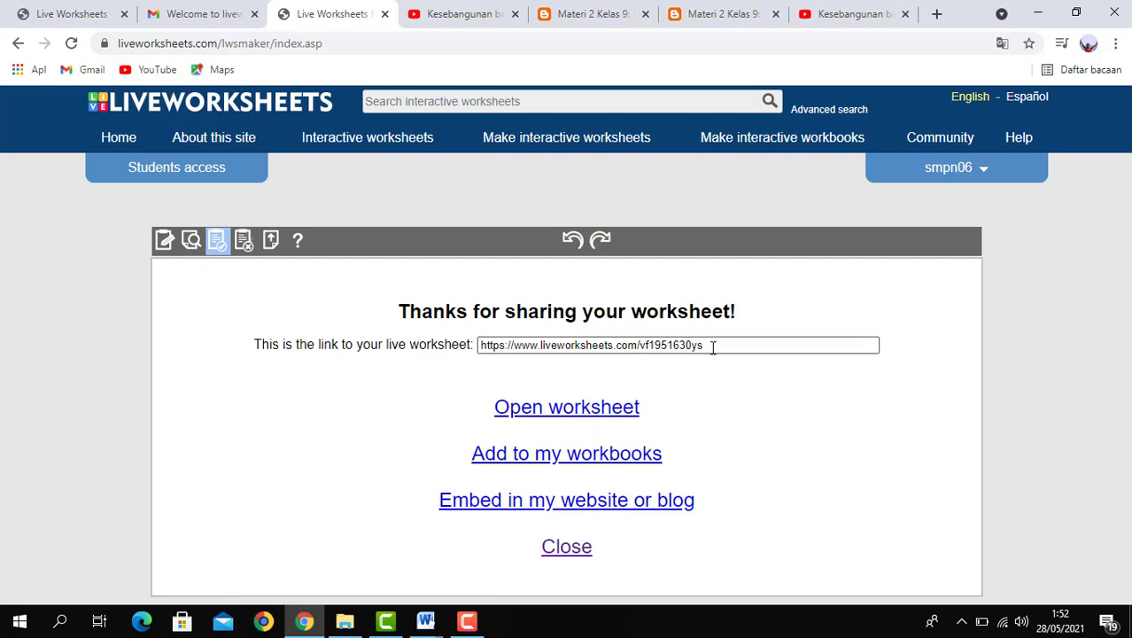
Step: Open the newly shared live worksheet and look over its information and first section
click(585, 418)
scroll(655, 403, down, 3)
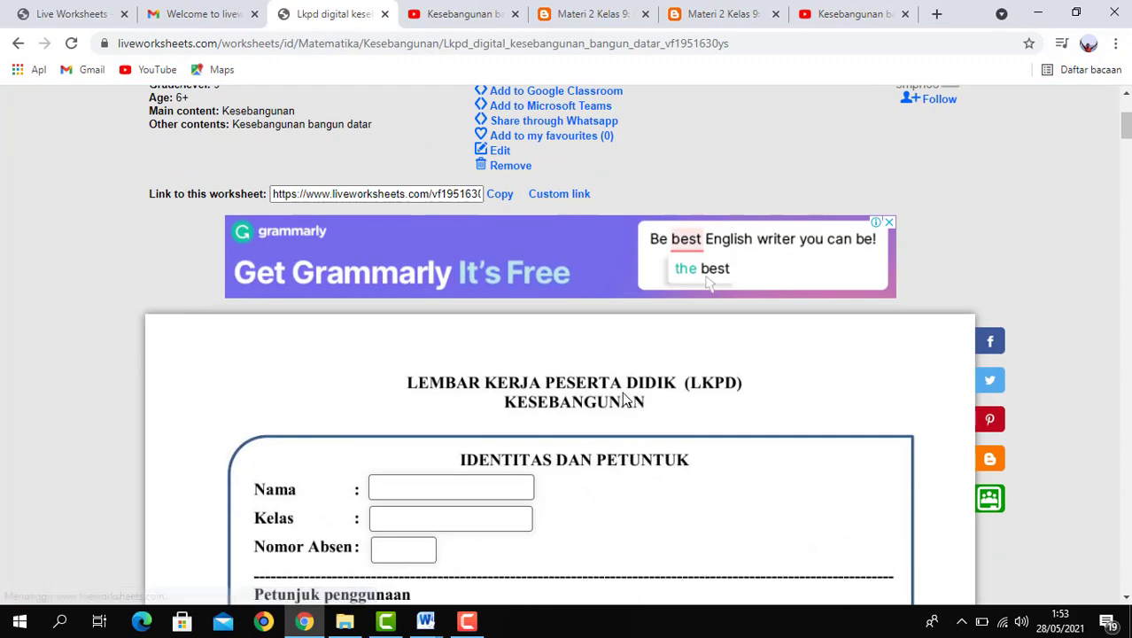
scroll(620, 398, up, 3)
Step: Go to the account's own shared worksheets and open "Lkpd digital kesebangunan bangun datar" from there
click(19, 42)
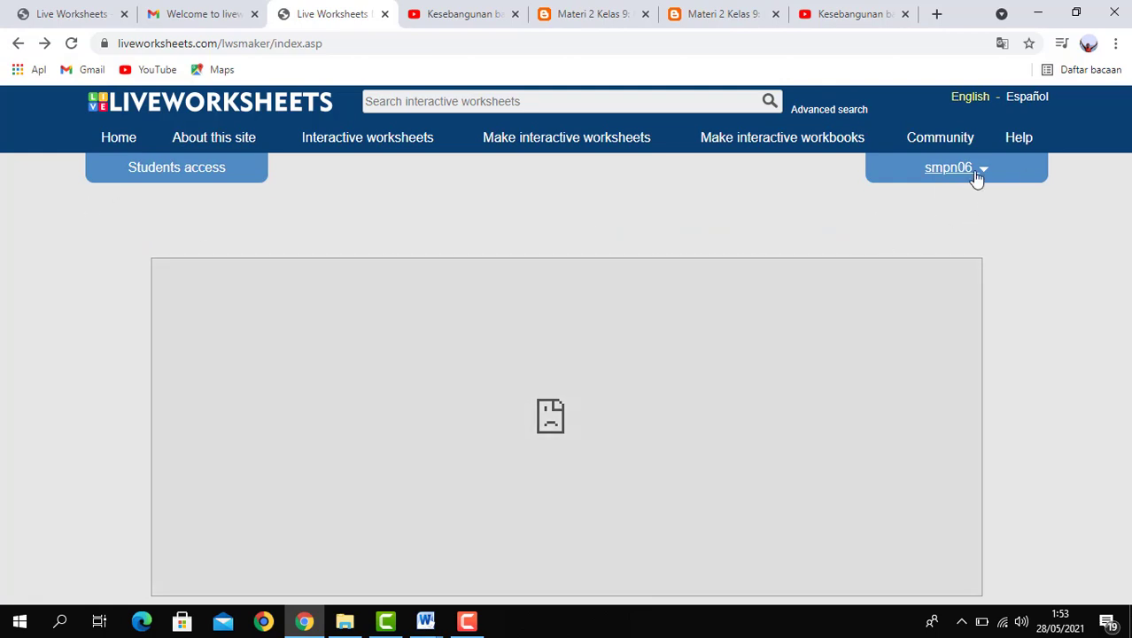
click(976, 177)
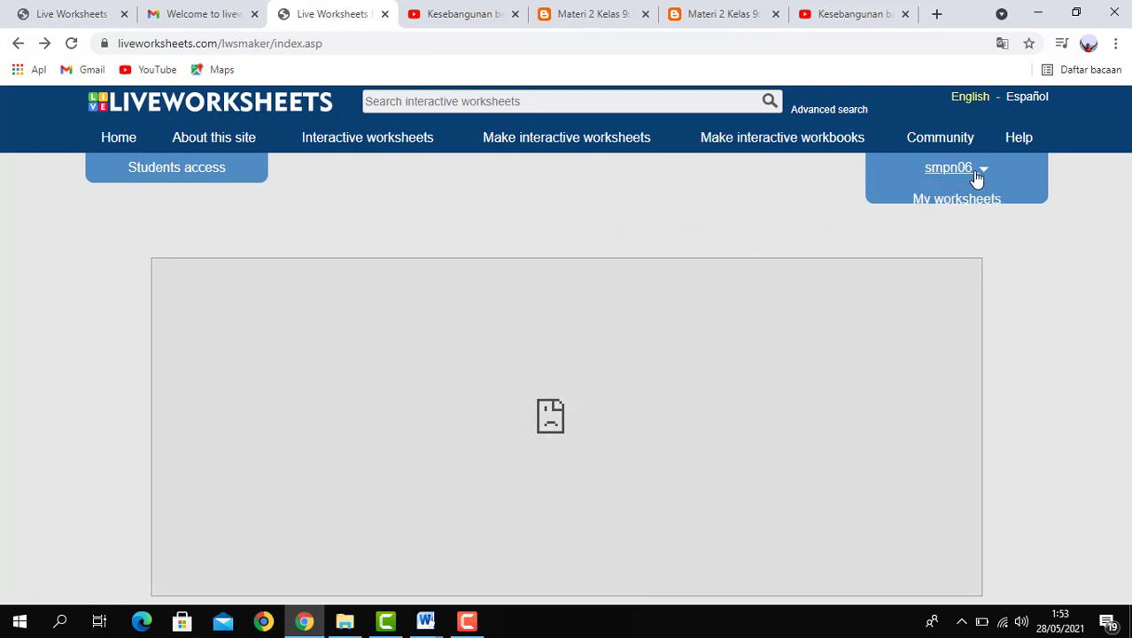
click(978, 207)
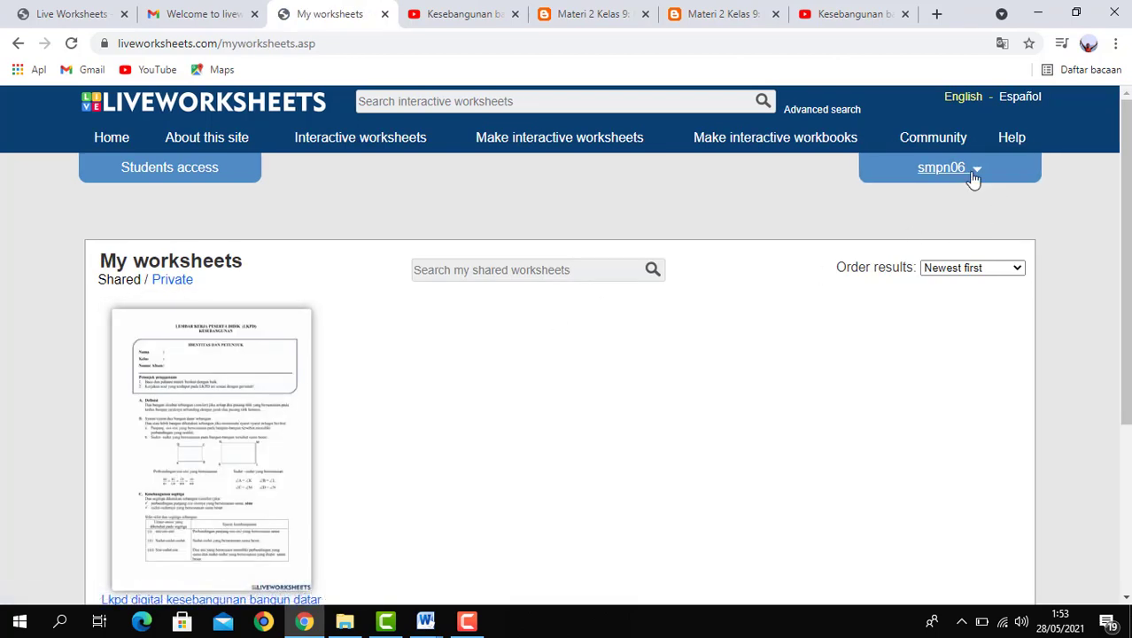
click(972, 173)
click(964, 210)
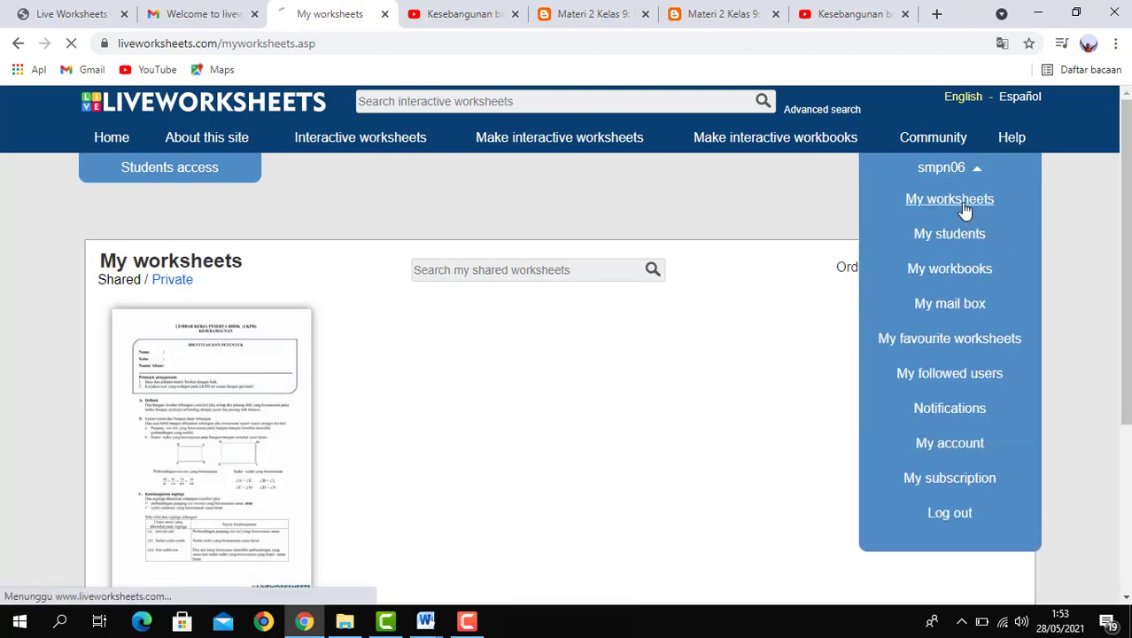
scroll(263, 433, down, 2)
click(262, 354)
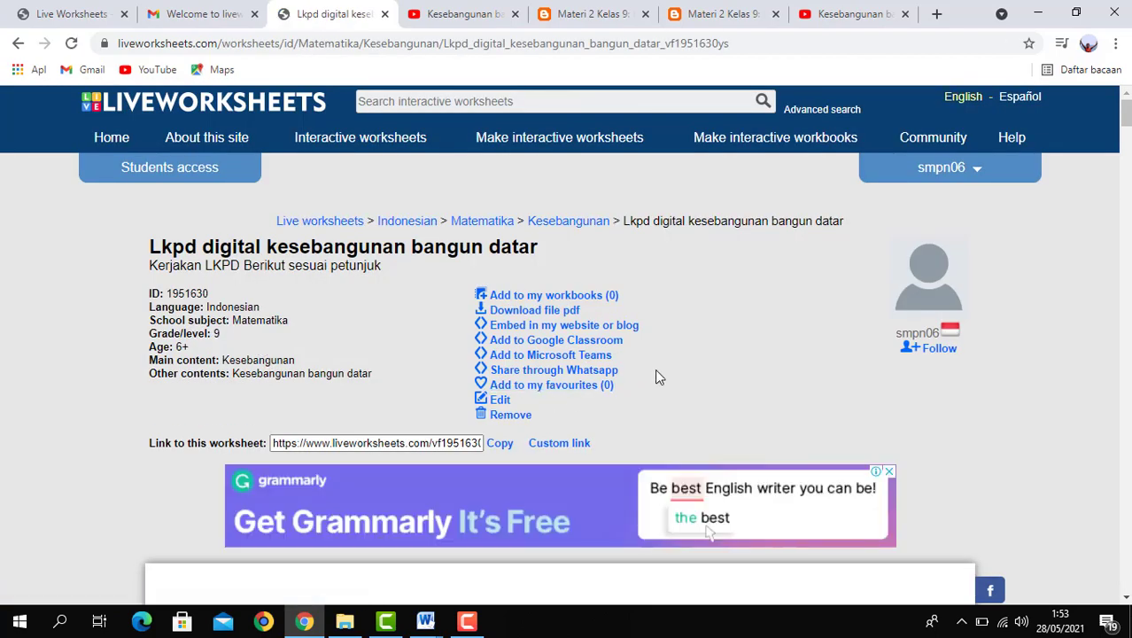
Step: Copy the link to the shared worksheet and open WhatsApp Web in a new browser tab
scroll(700, 354, down, 4)
scroll(591, 383, up, 4)
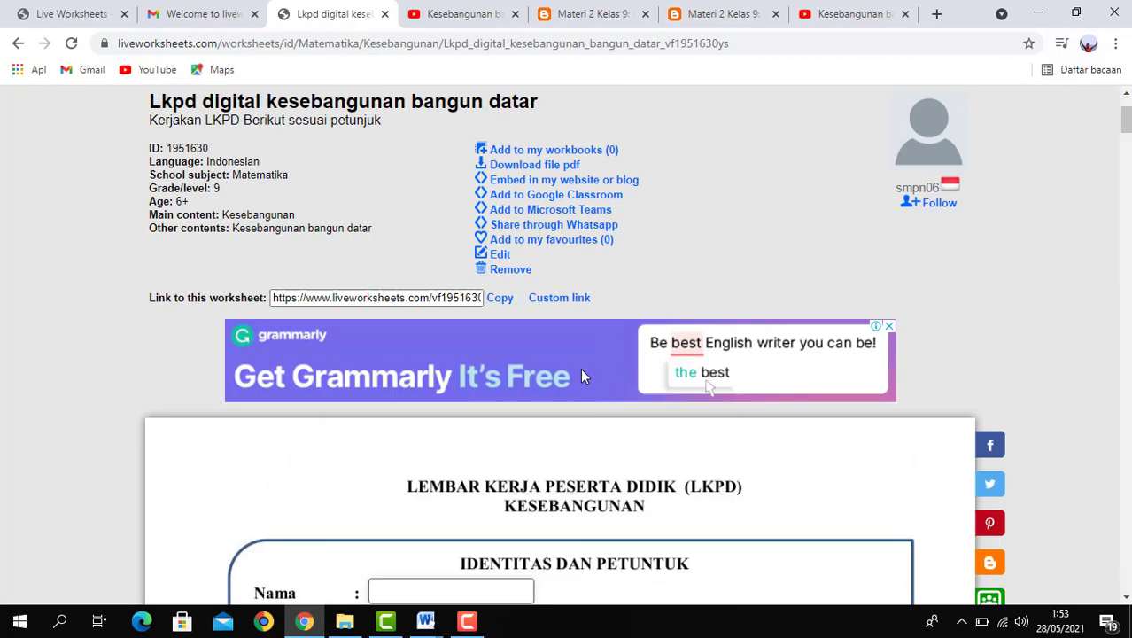
scroll(652, 349, down, 1)
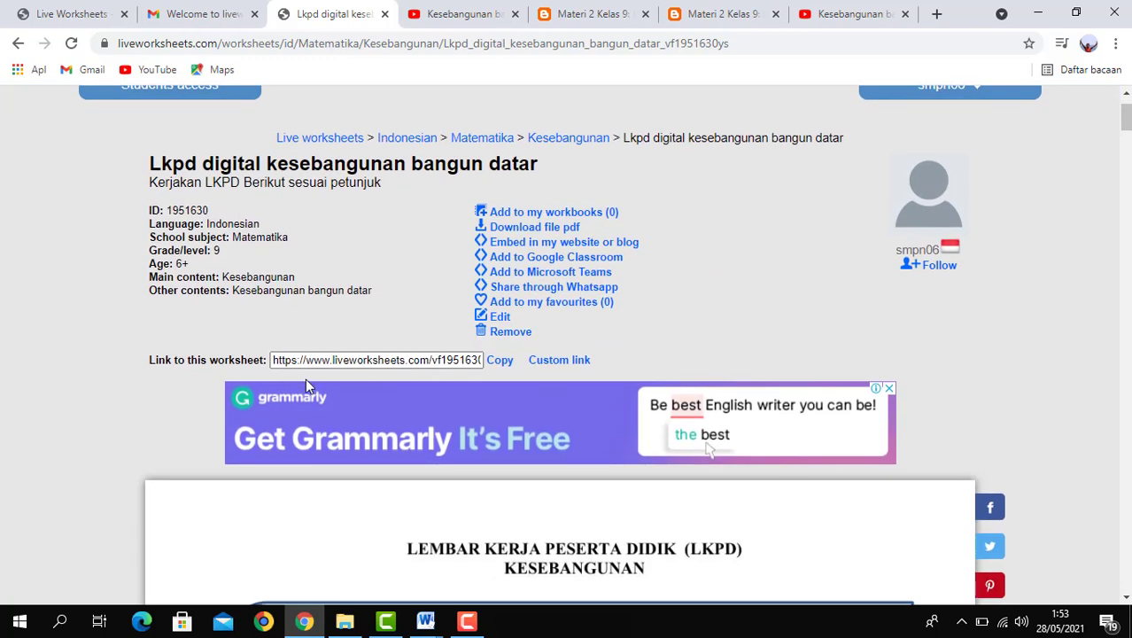
click(499, 362)
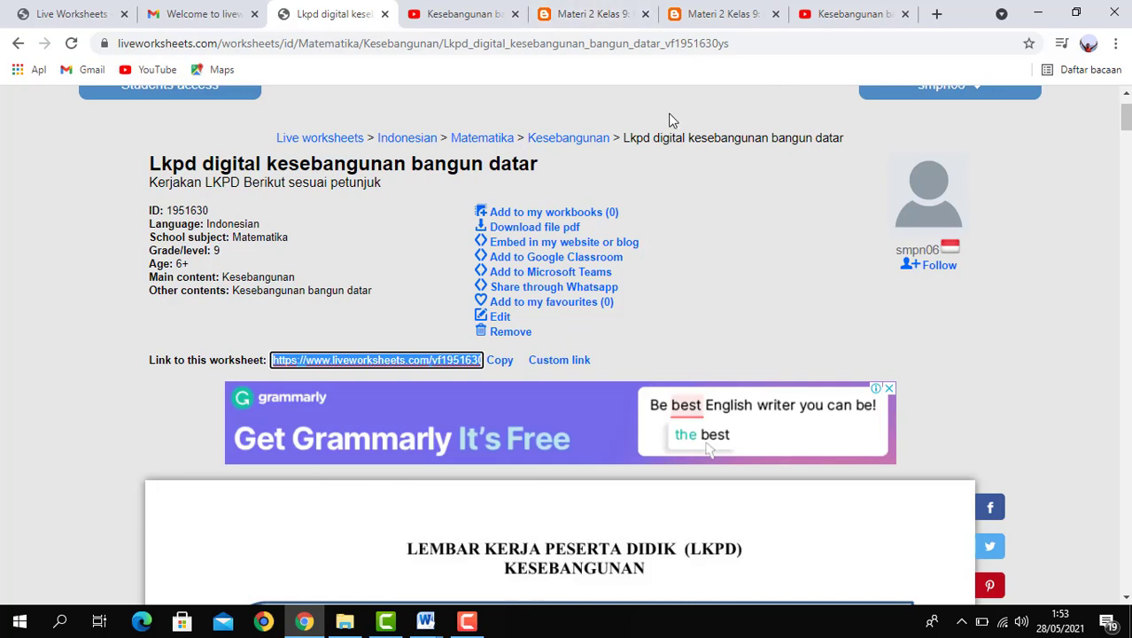
click(937, 14)
click(411, 435)
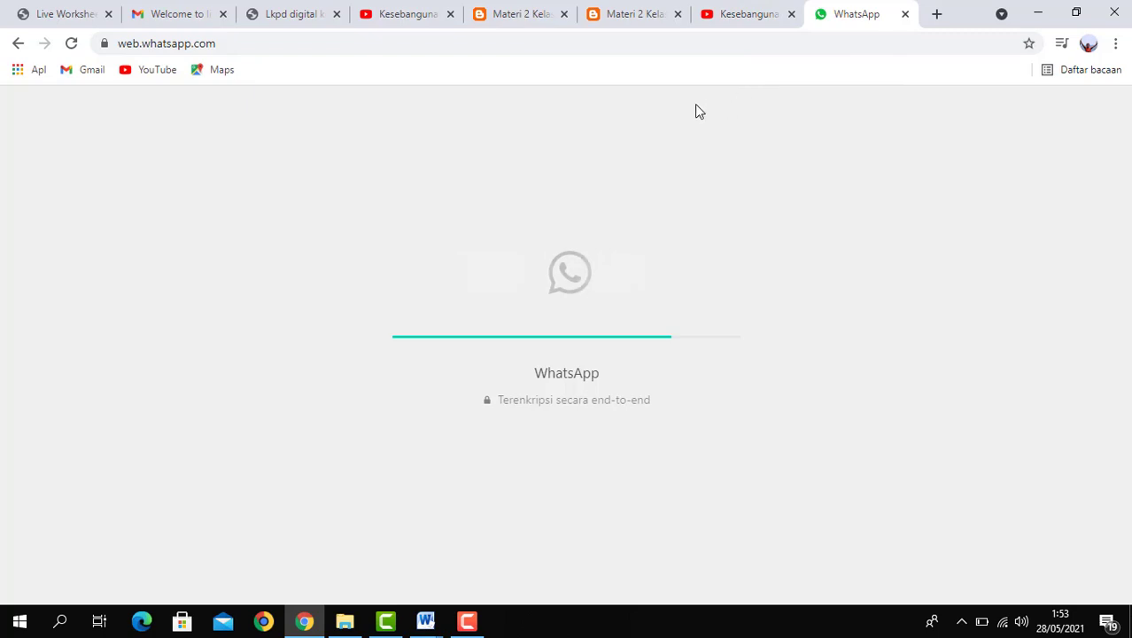
Step: Return to the first page of the PDF worksheet "LKPD 1 MENGENAL BANGUN DATAR" to view its beginning
click(732, 17)
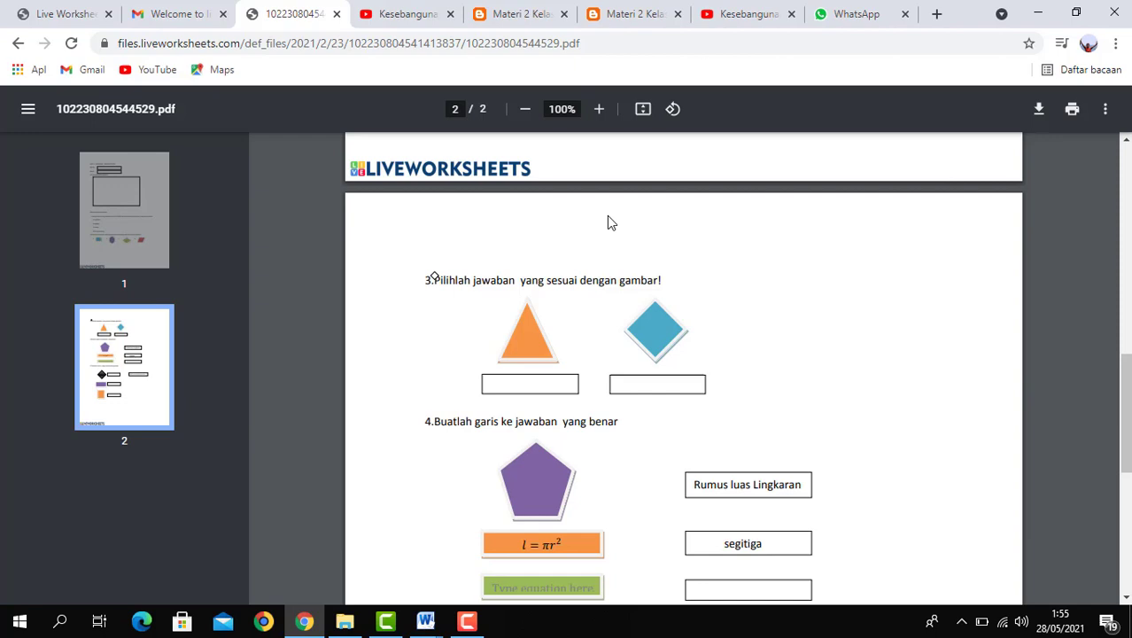
drag(1123, 397, 1123, 188)
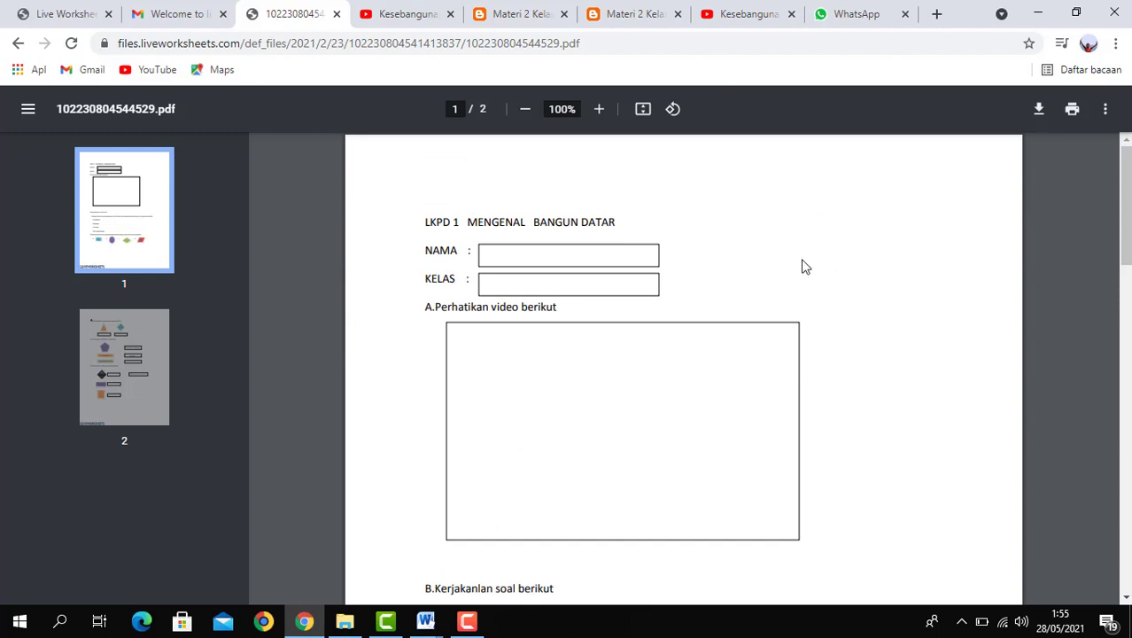